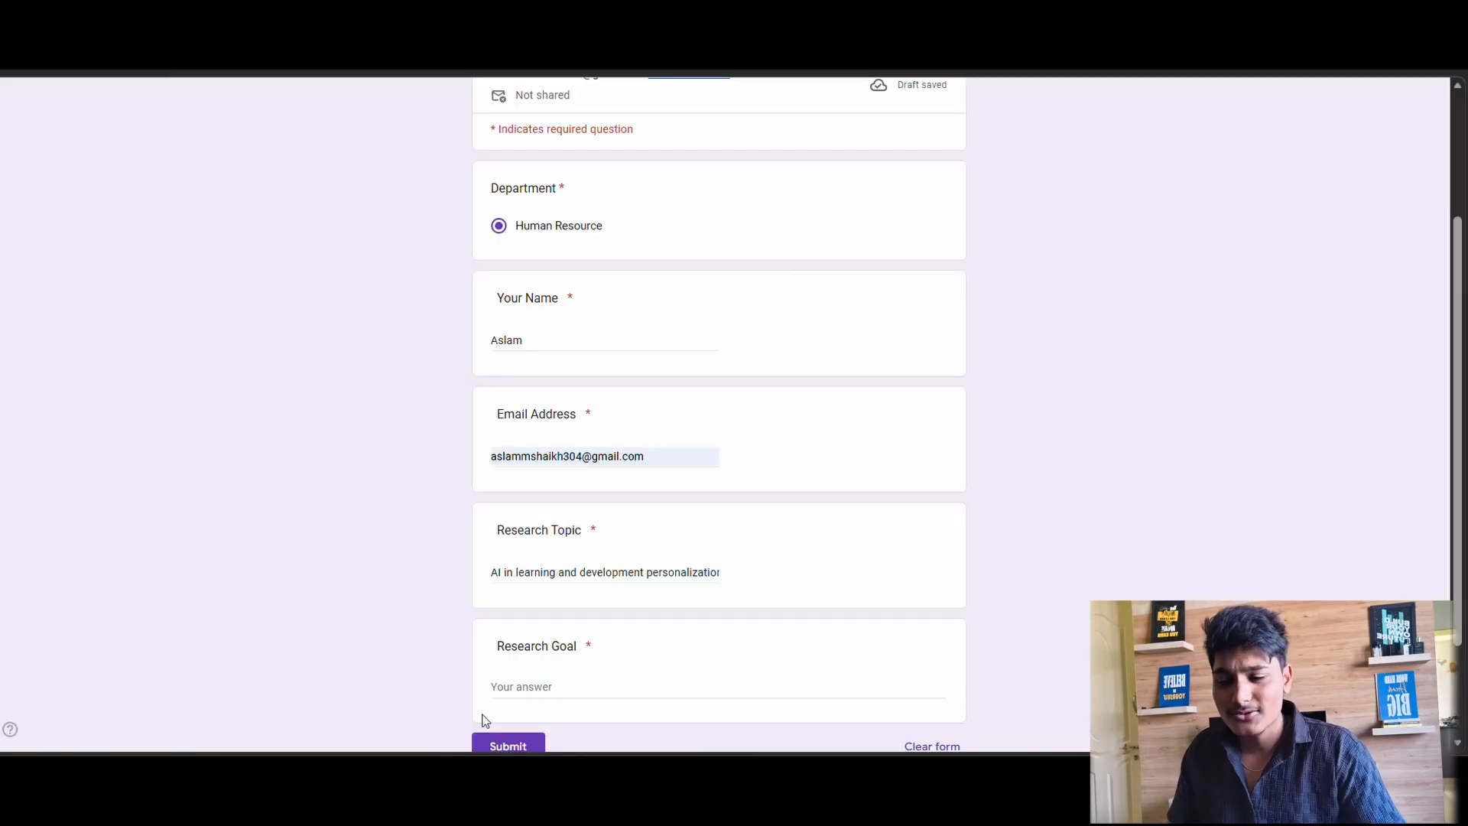
Enter "Explore adaptive learning solutions" as the research goal and submit the HR research request form.
{"action": "left_click", "coordinate": [533, 684]}
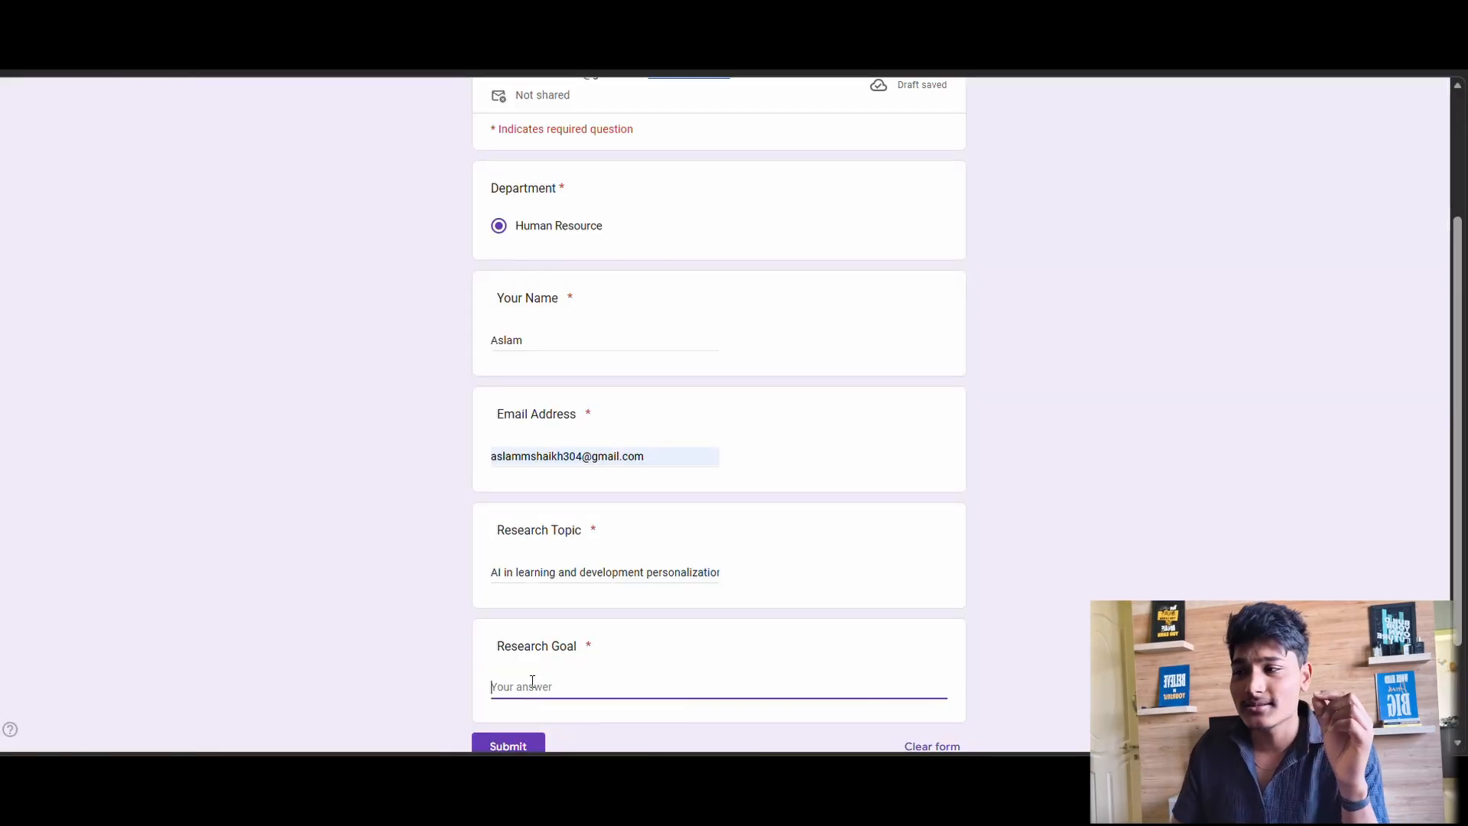
{"action": "left_click", "coordinate": [580, 687]}
{"action": "type", "text": "Explore adaptive learning solutions"}
{"action": "scroll", "coordinate": [642, 570], "scroll_direction": "down", "scroll_amount": 2}
{"action": "left_click", "coordinate": [507, 608]}
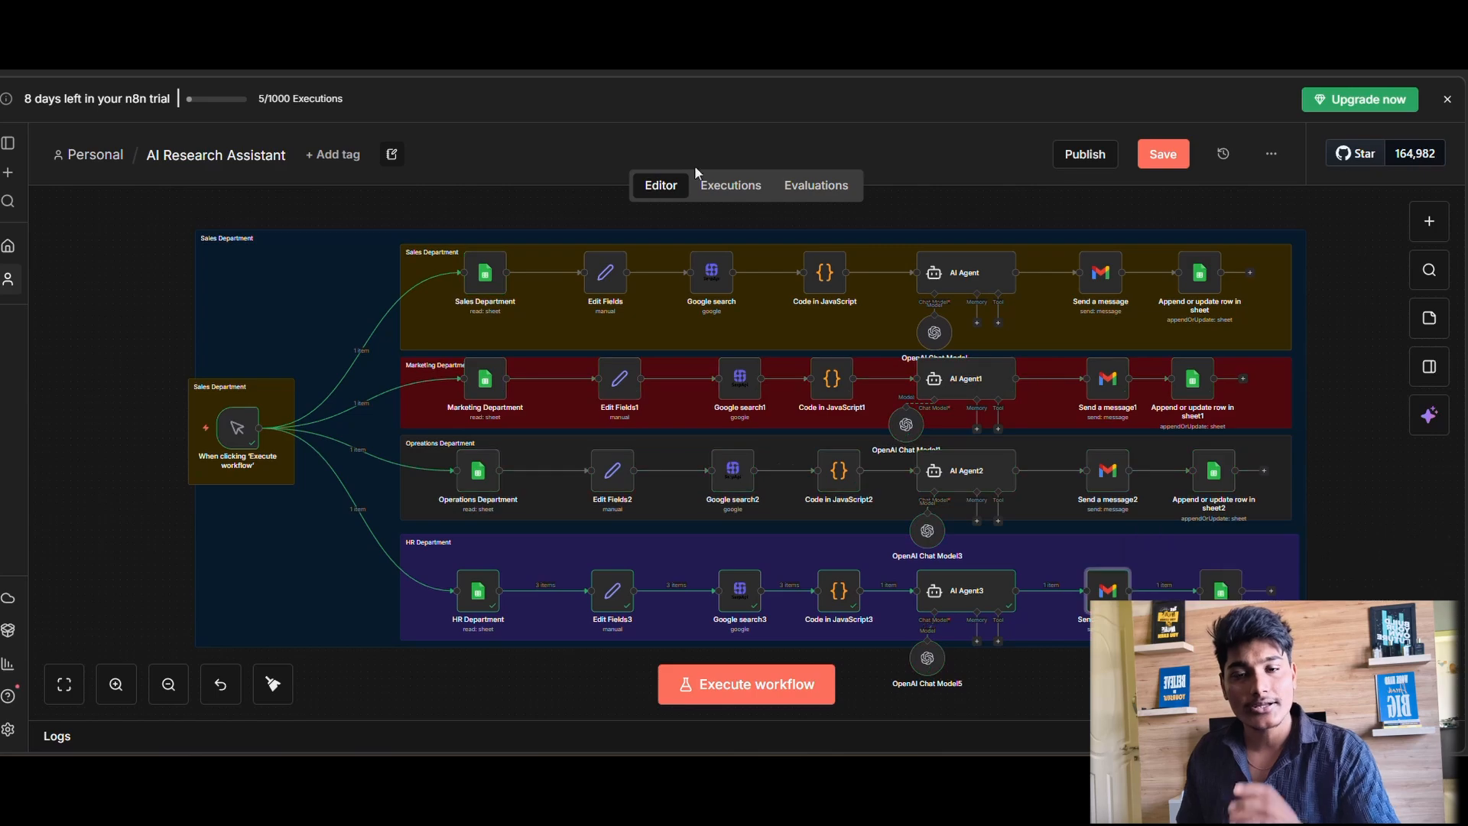
Inspect the finished workflow's HR branch in n8n and the research report sent by email in Gmail.
{"action": "left_click", "coordinate": [1203, 560]}
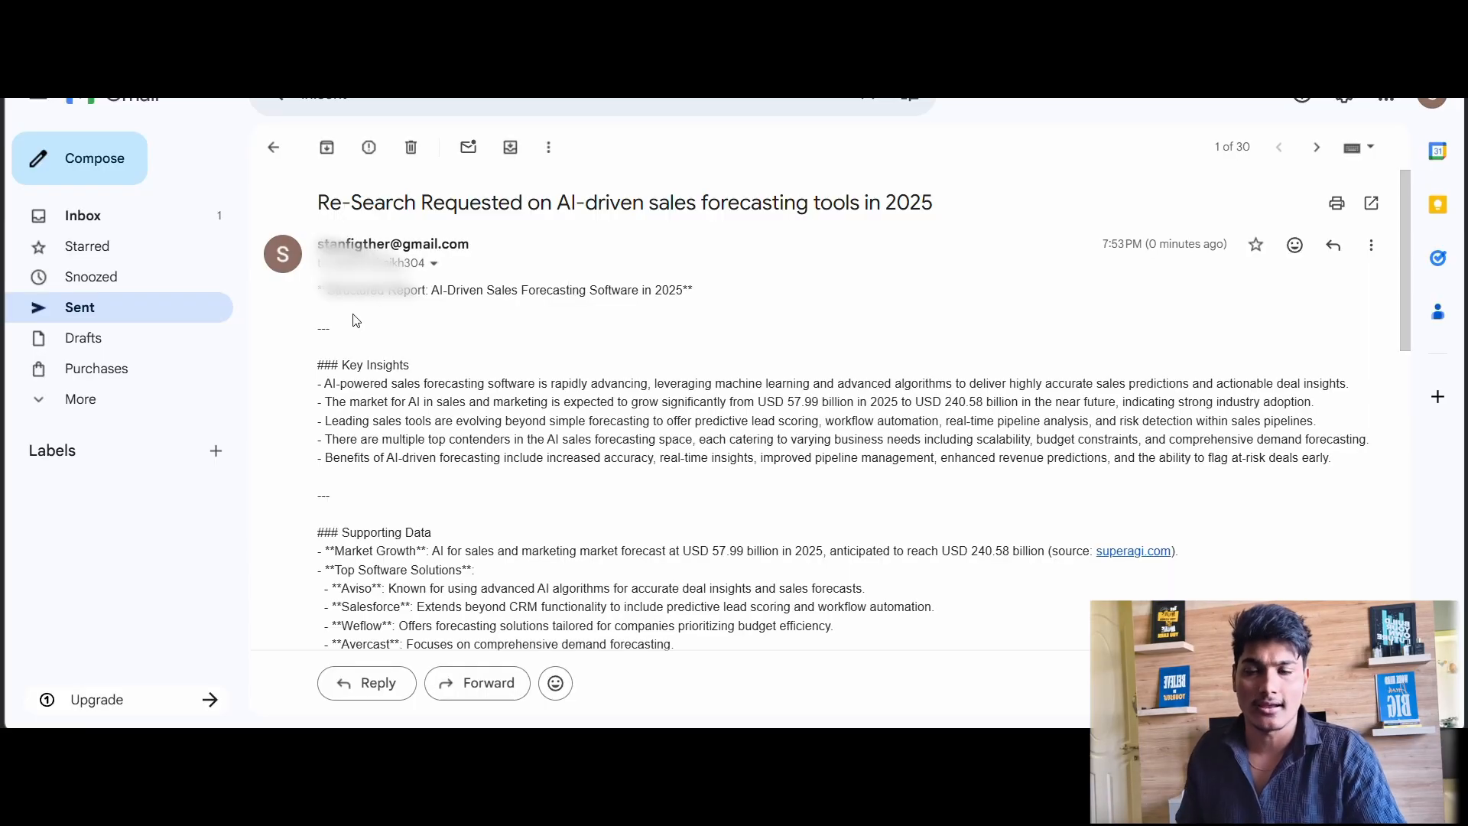
{"action": "left_click_drag", "start_coordinate": [331, 303], "coordinate": [715, 308]}
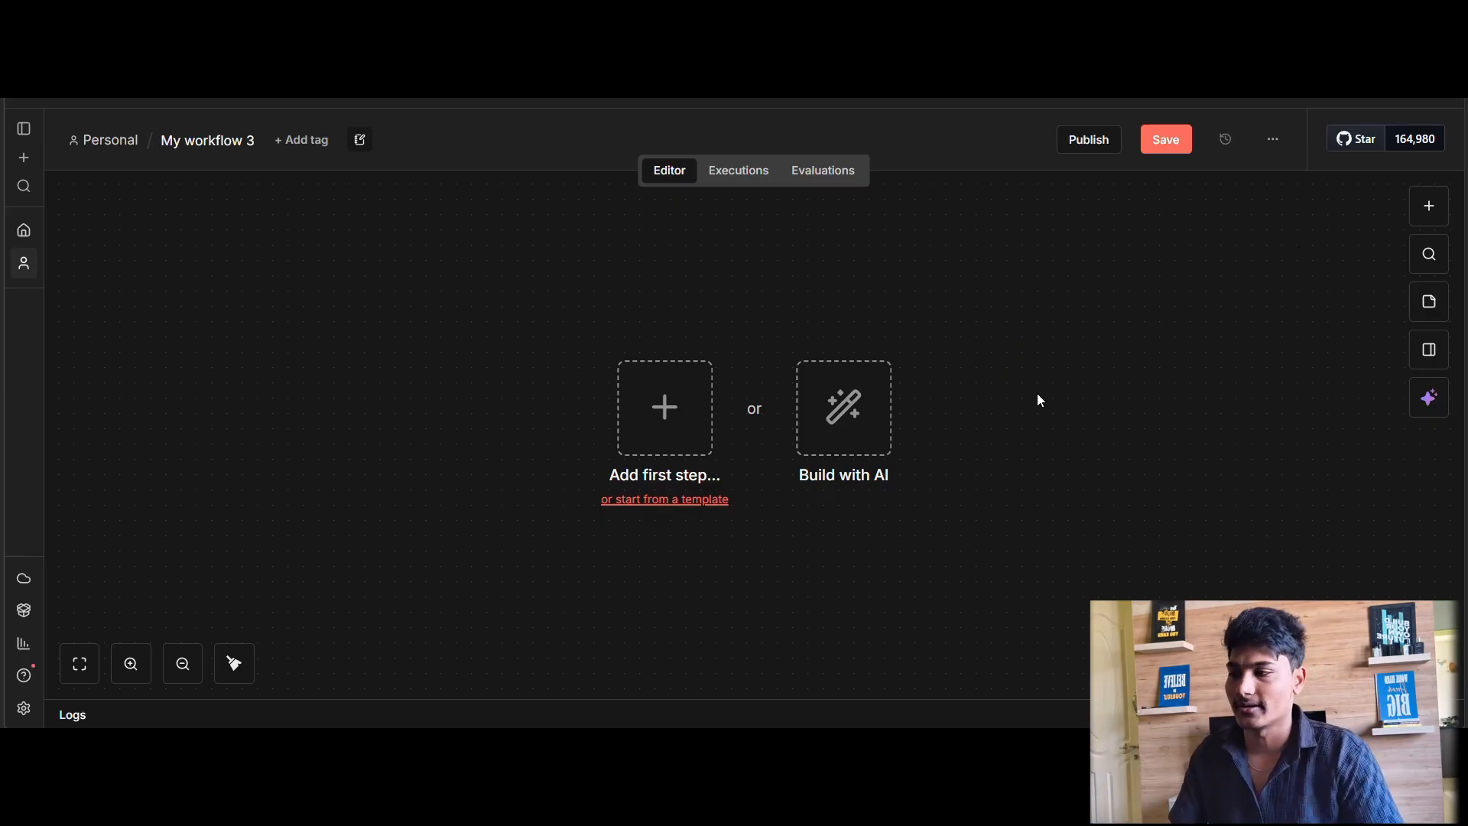
Add a manual trigger as the empty n8n workflow's first node and execute it once.
{"action": "left_click", "coordinate": [710, 397]}
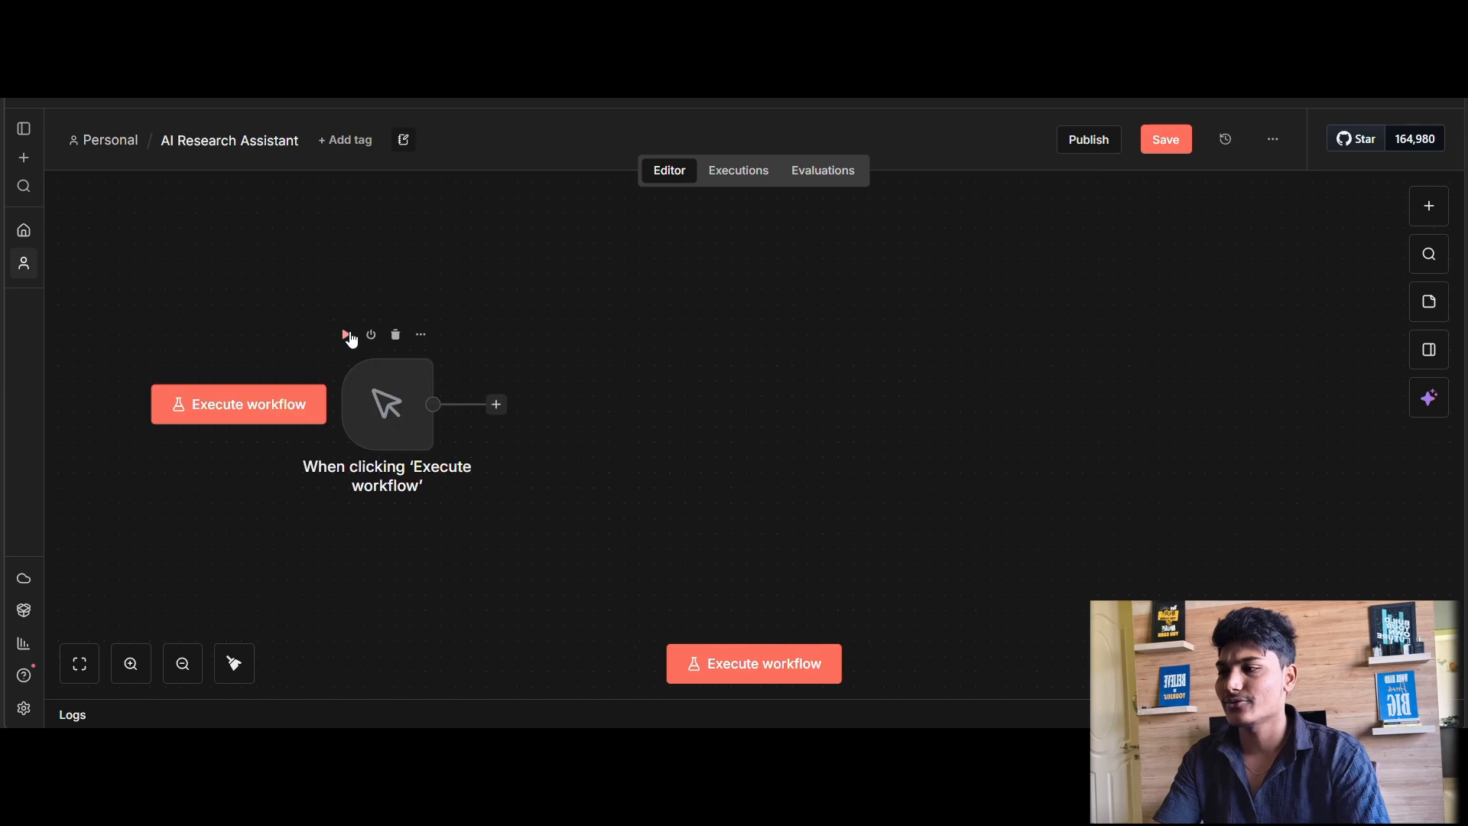
{"action": "left_click", "coordinate": [346, 334]}
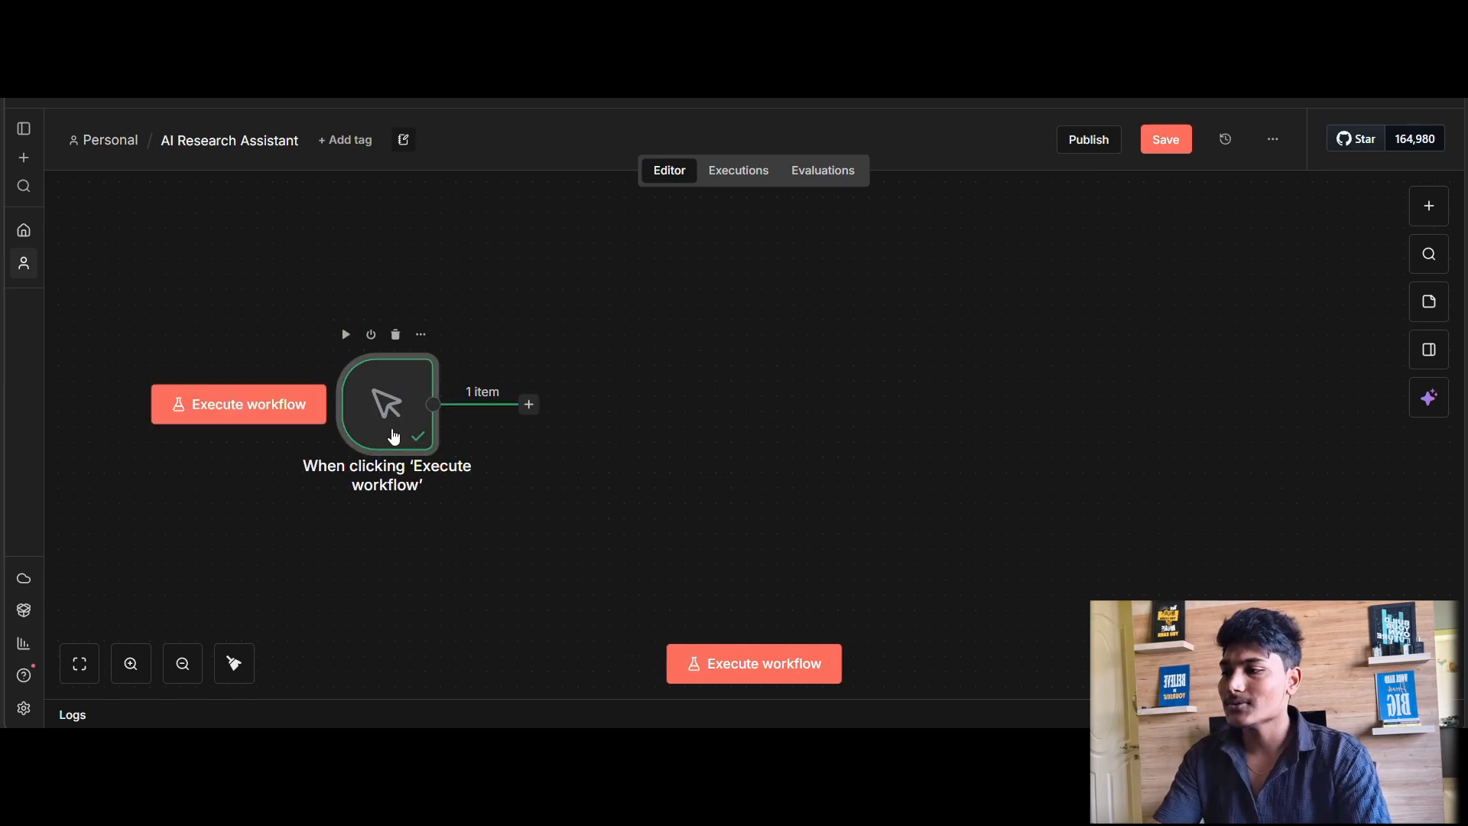
{"action": "left_click_drag", "start_coordinate": [394, 437], "coordinate": [334, 422]}
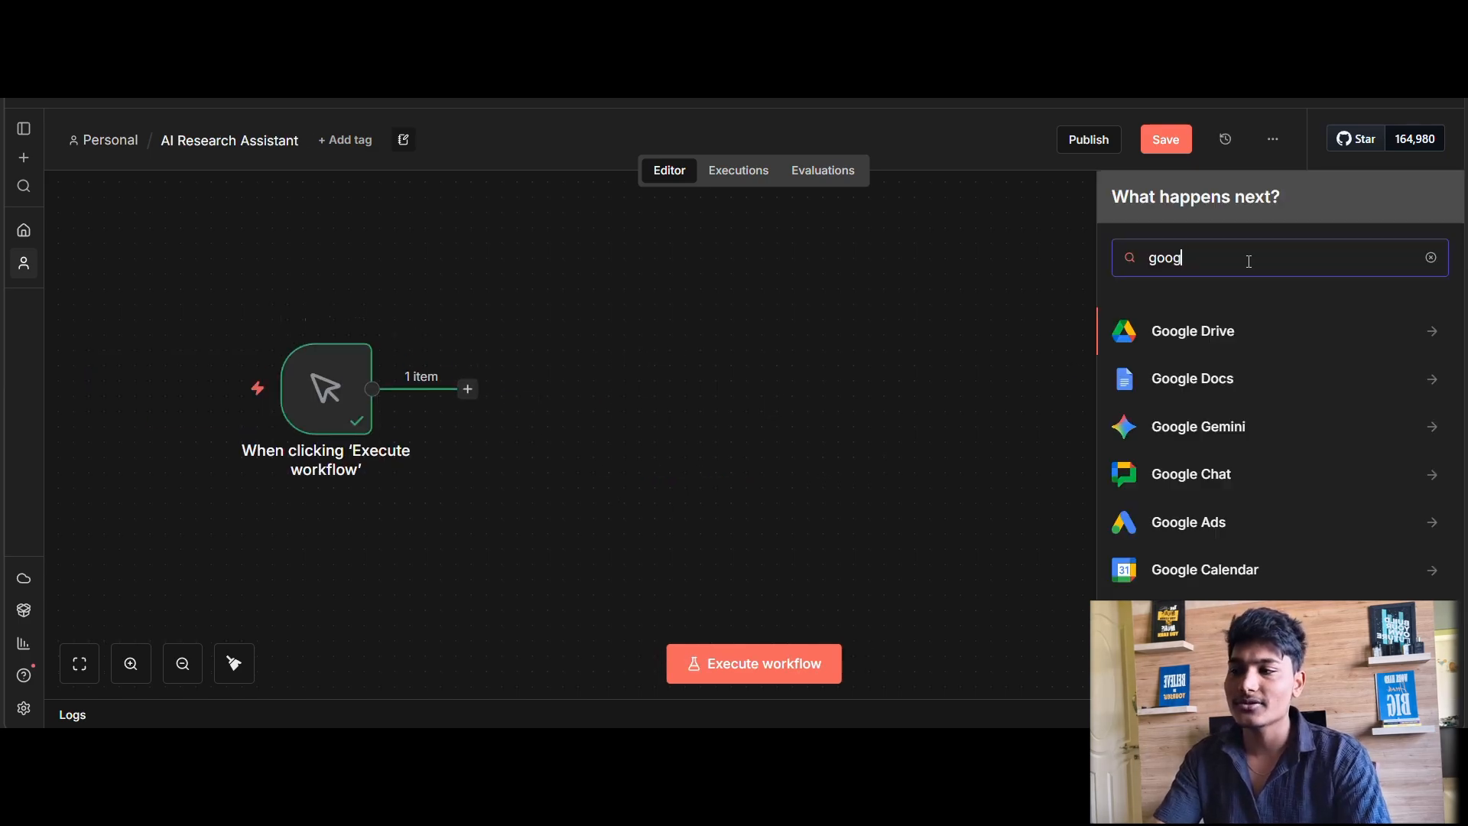
Add a Google Sheets "Get row(s) in sheet" node after the manual trigger.
{"action": "type", "text": "le"}
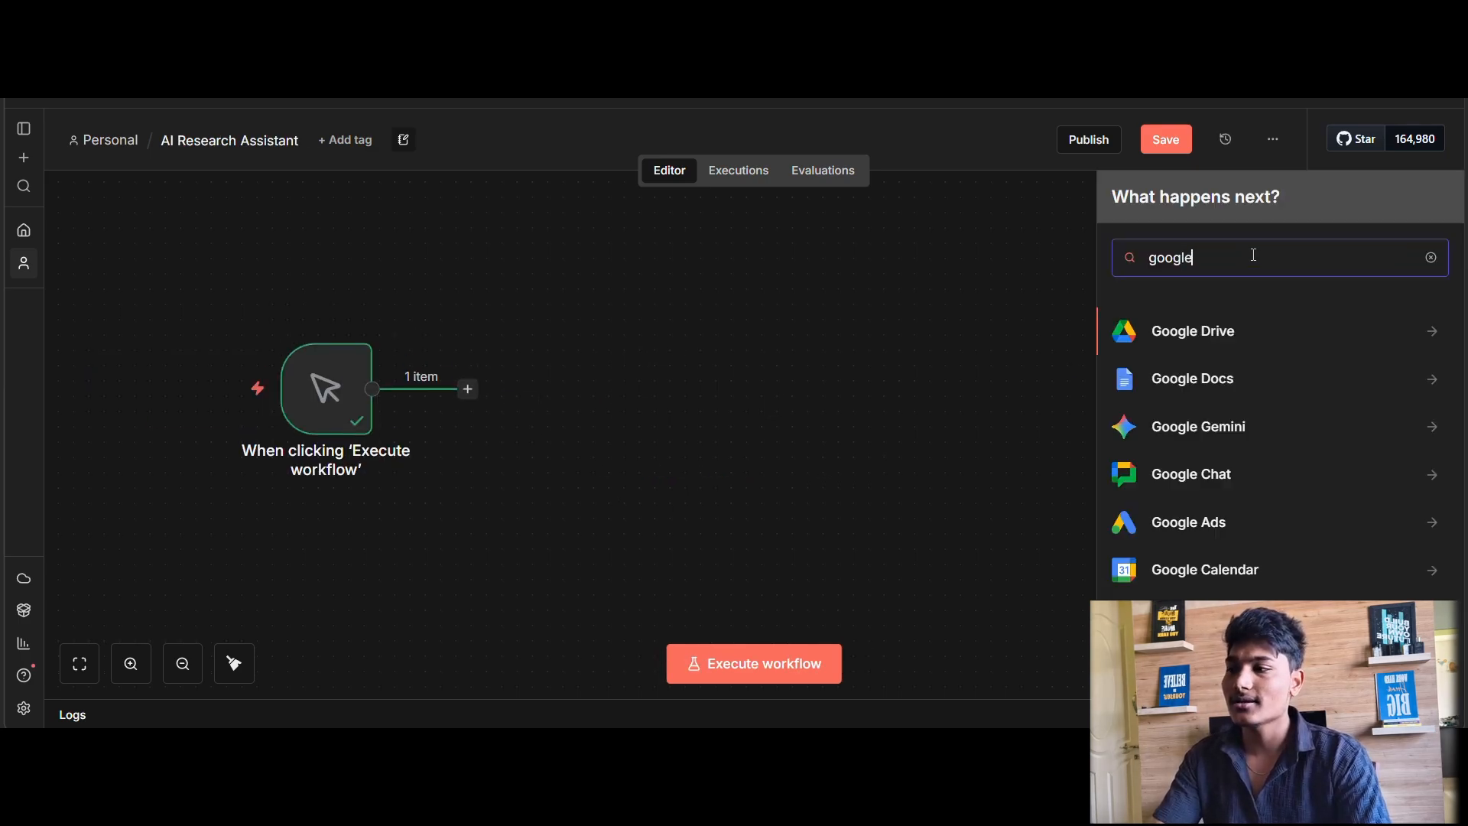
{"action": "left_click", "coordinate": [1194, 552]}
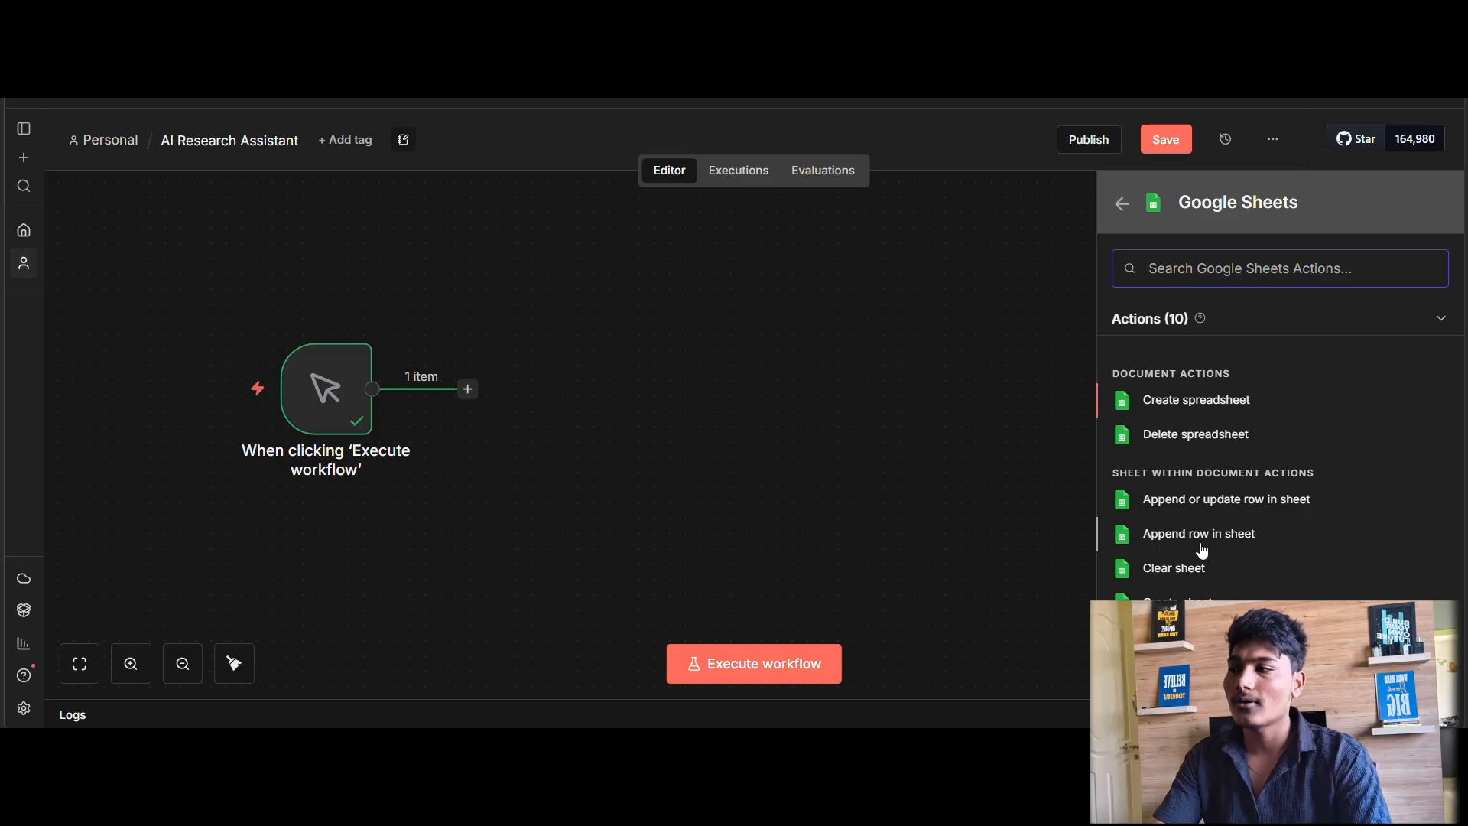
{"action": "scroll", "coordinate": [1206, 548], "scroll_direction": "down", "scroll_amount": 1}
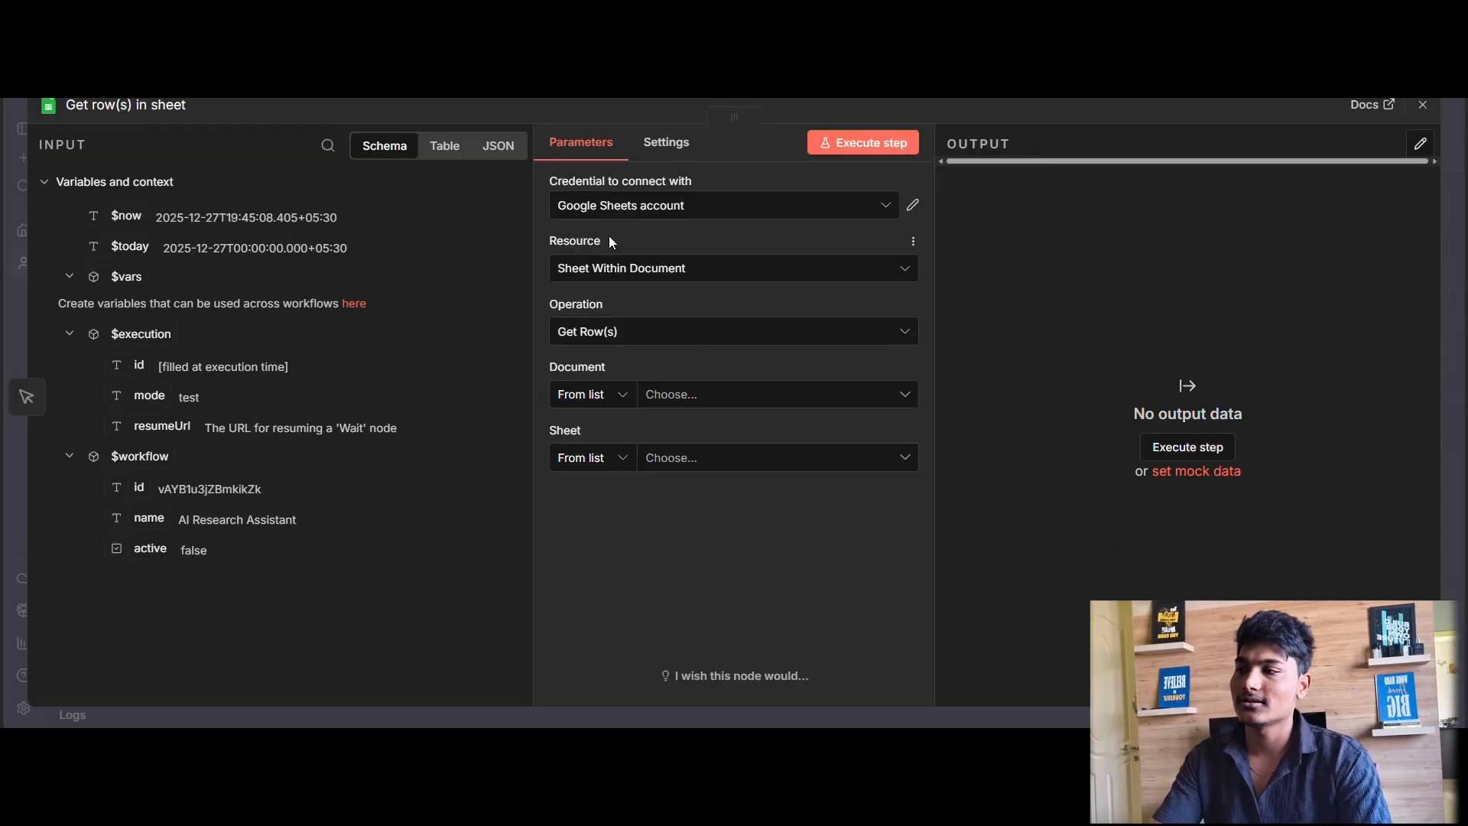
Check the available credential, resource and operation options of the Get row(s) in sheet node.
{"action": "left_click", "coordinate": [759, 209]}
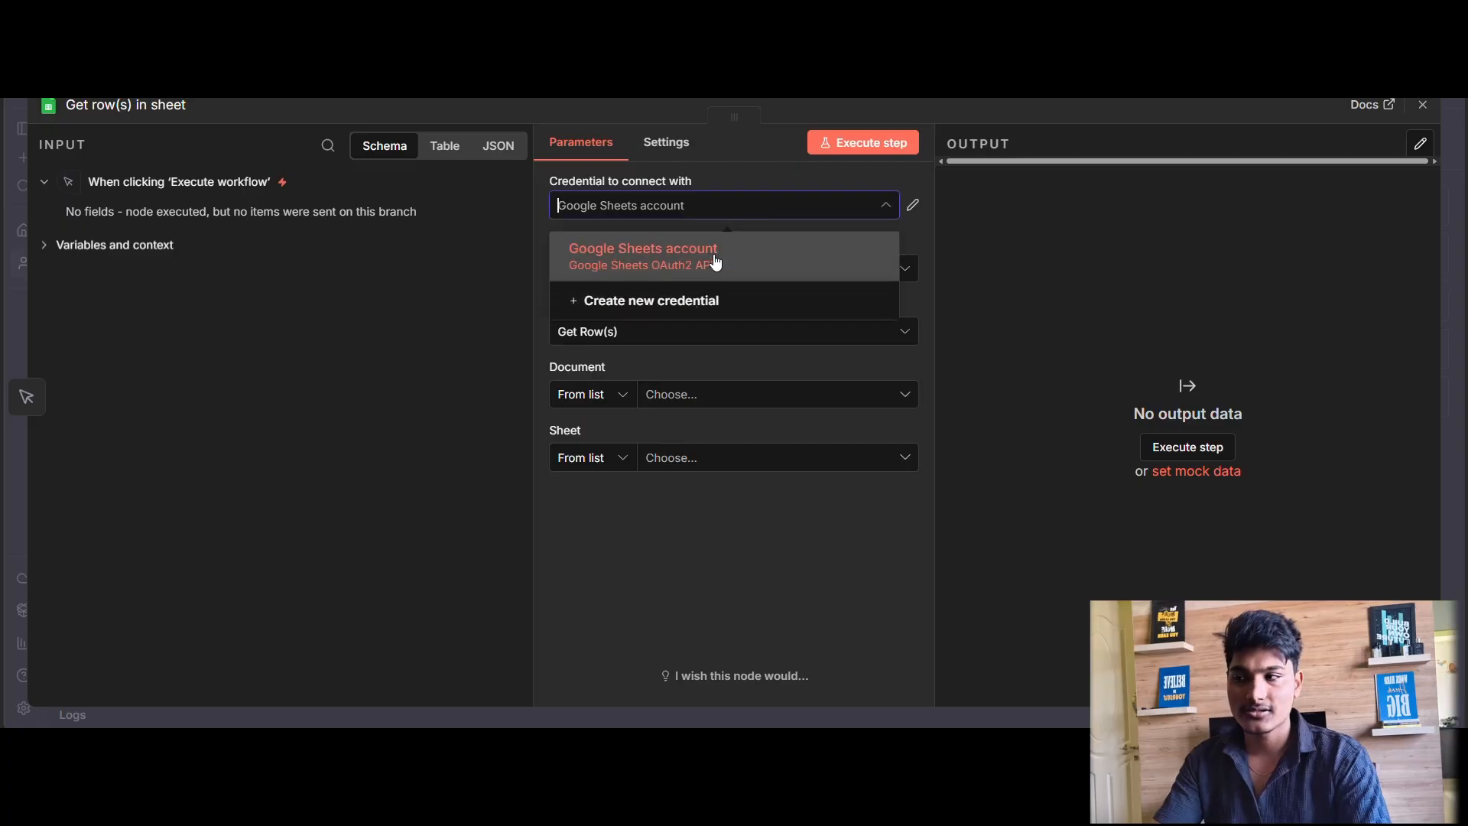
{"action": "left_click", "coordinate": [1057, 213]}
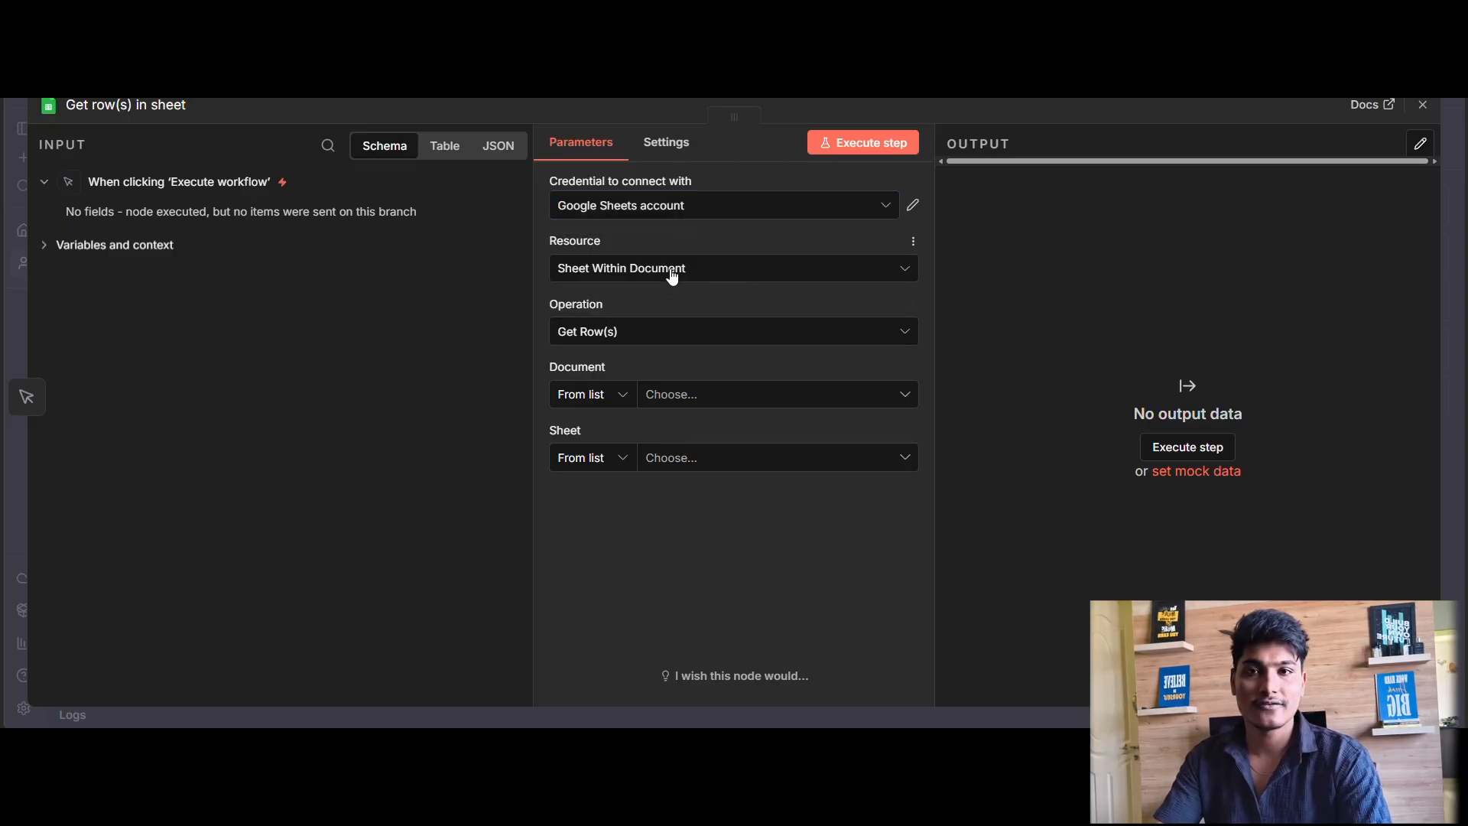
{"action": "left_click", "coordinate": [677, 269]}
{"action": "left_click", "coordinate": [966, 295]}
{"action": "left_click", "coordinate": [717, 332]}
{"action": "left_click", "coordinate": [1016, 338]}
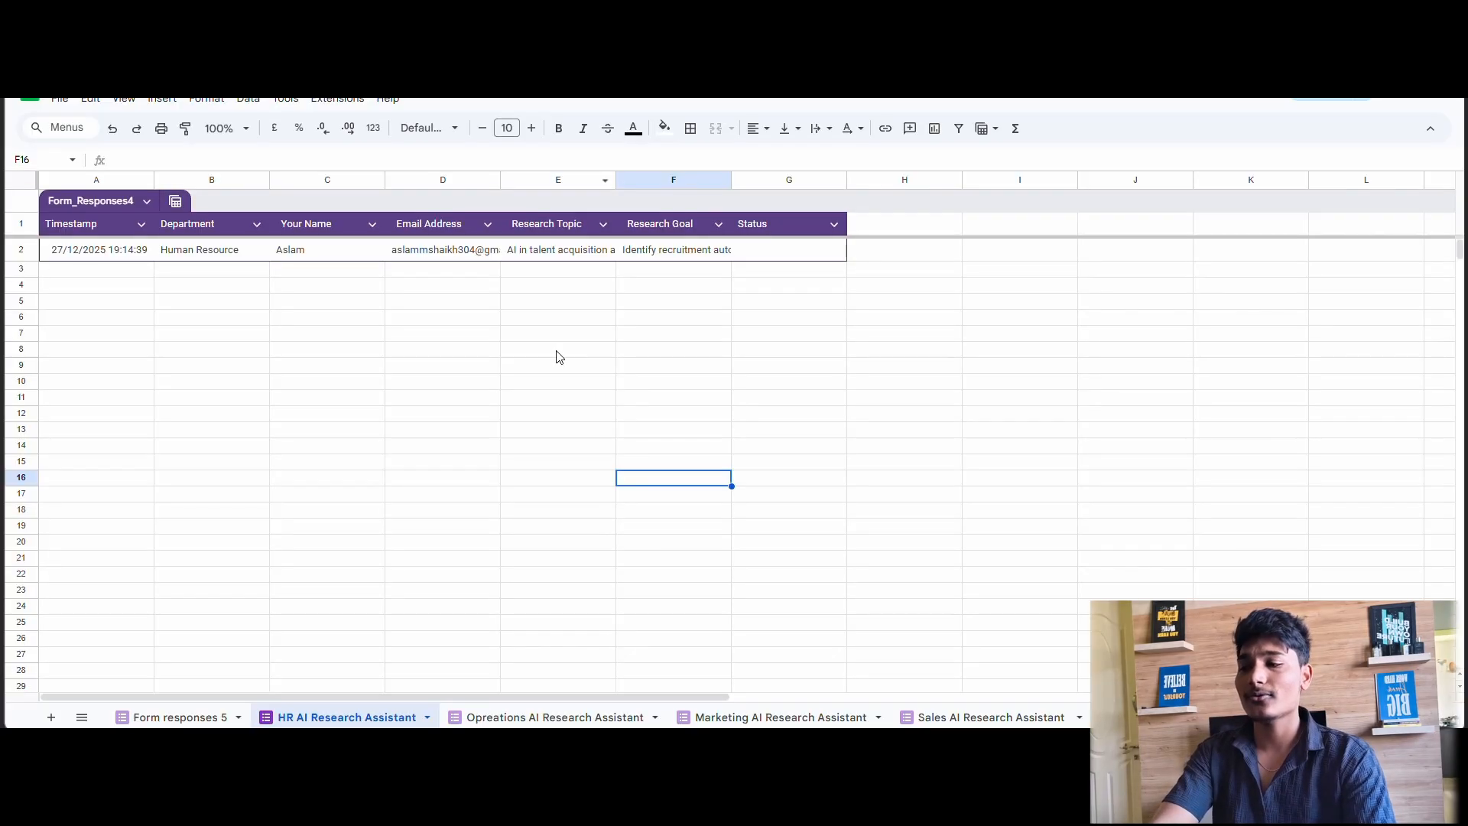
Look over the HR response sheet in Google Sheets and browse the departments' research request forms in Google Forms.
{"action": "key", "text": "Left"}
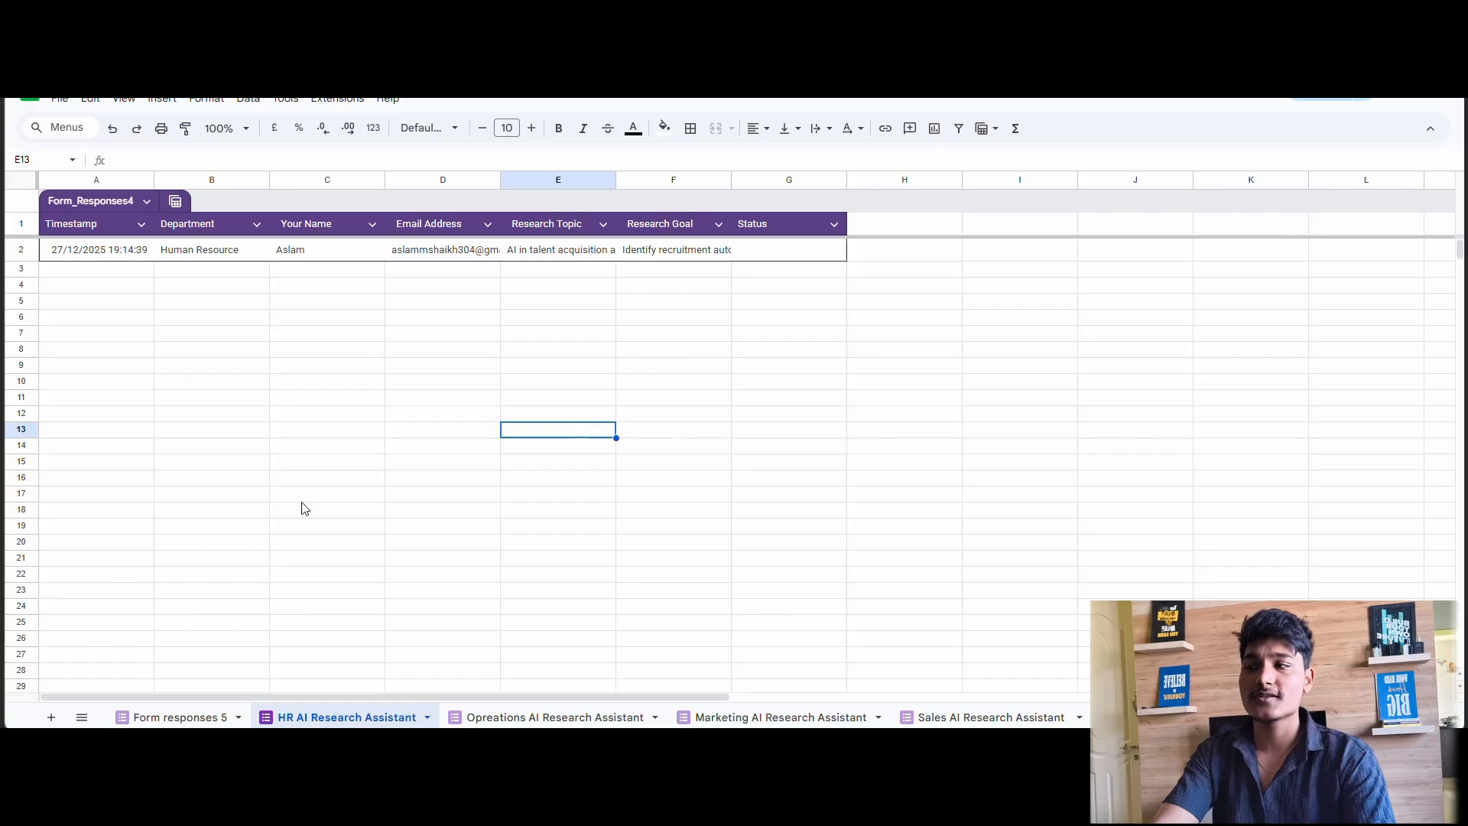
{"action": "left_click", "coordinate": [256, 382]}
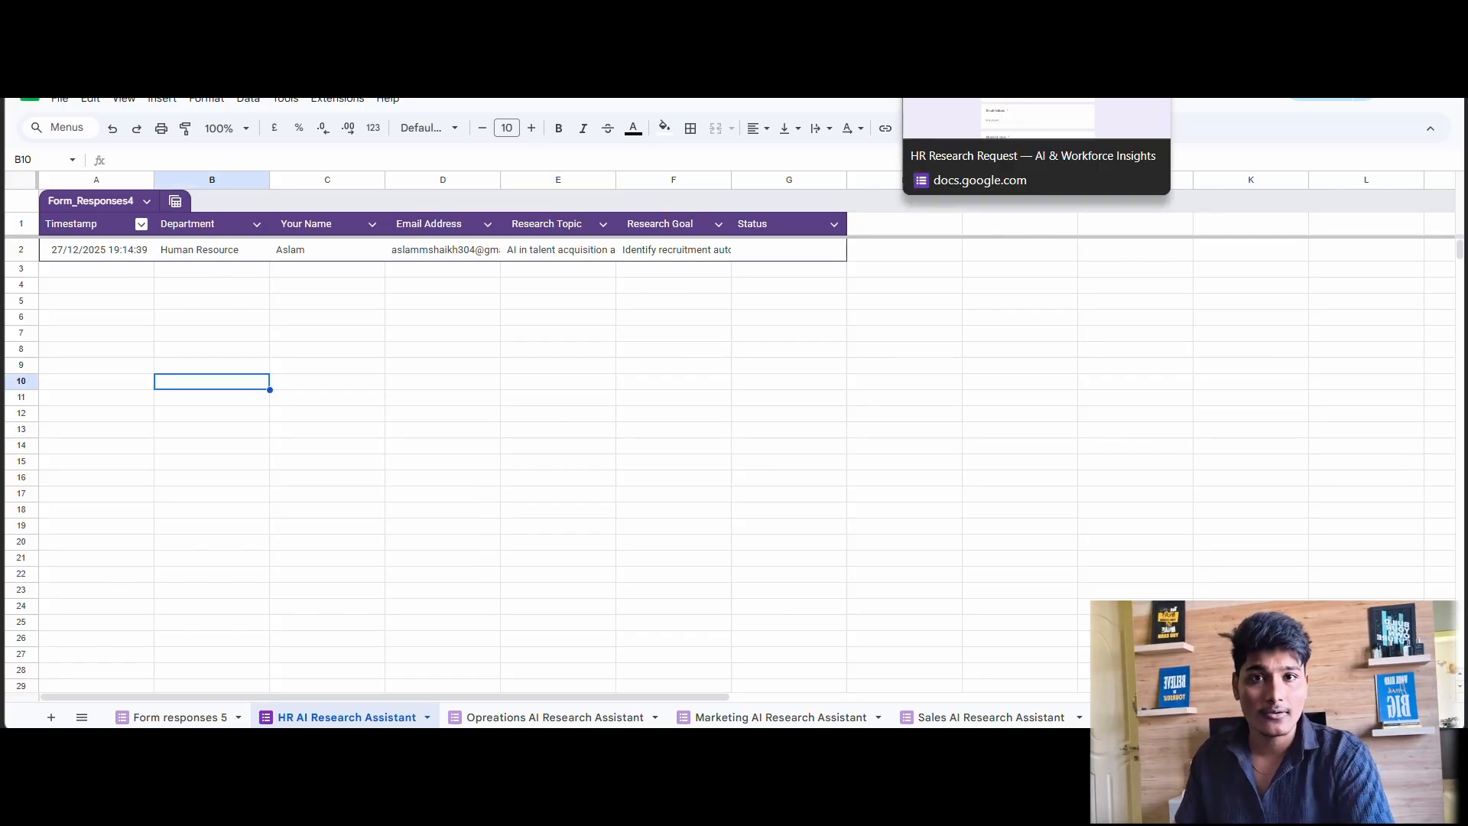
{"action": "left_click", "coordinate": [1010, 15]}
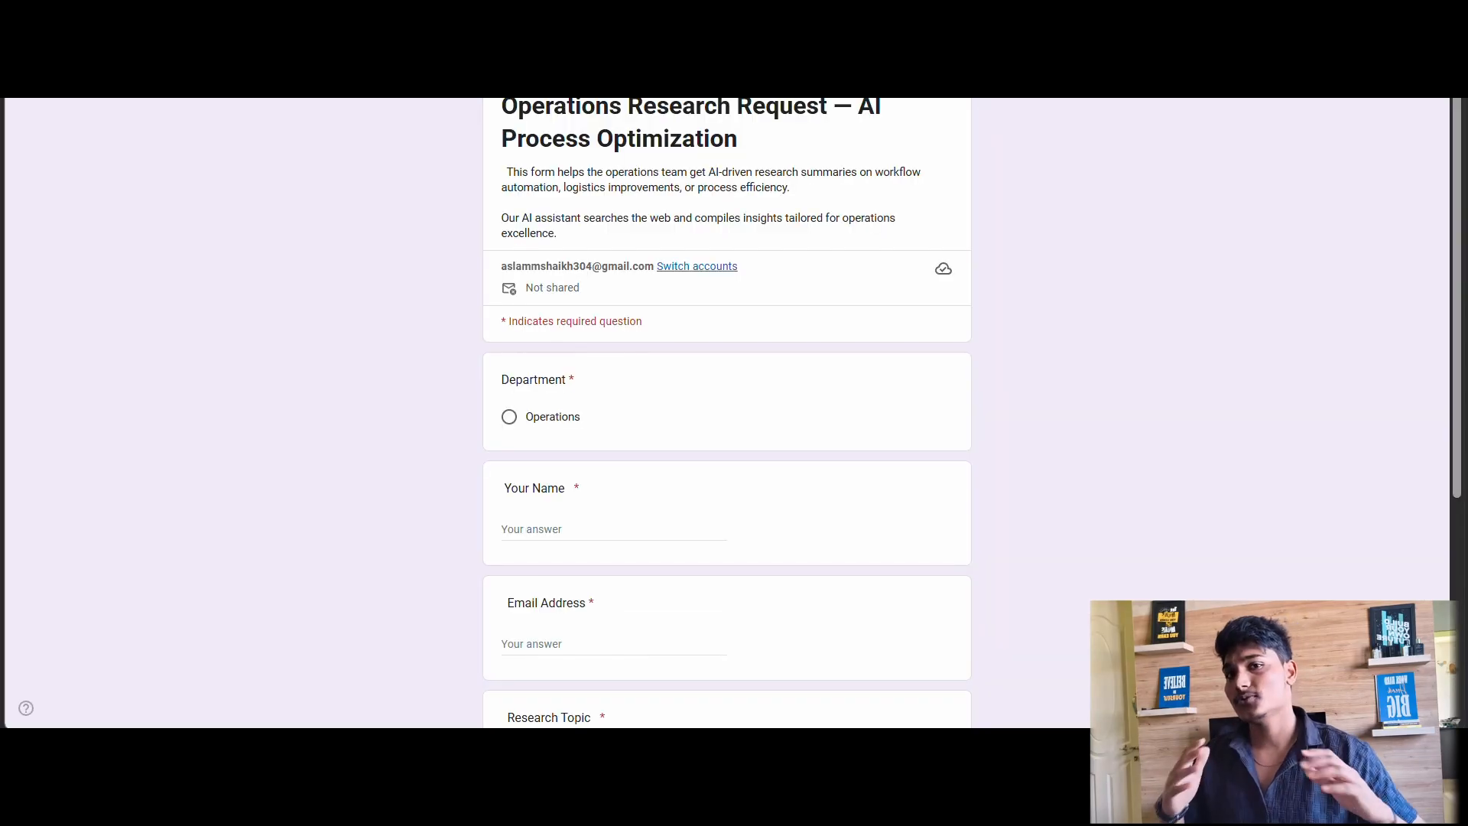
{"action": "left_click", "coordinate": [864, 16]}
{"action": "left_click", "coordinate": [1009, 15]}
{"action": "left_click", "coordinate": [1155, 15]}
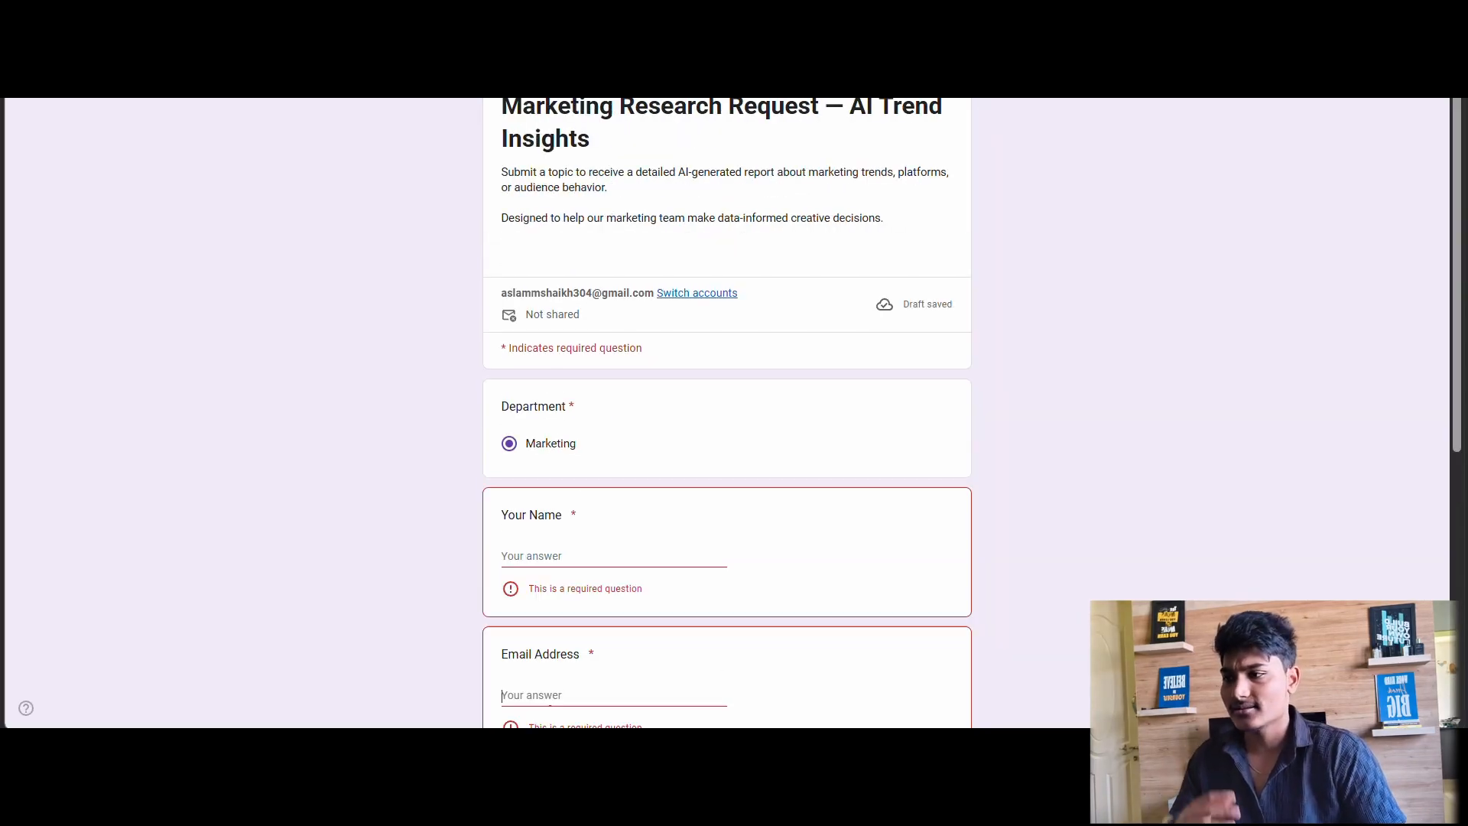
{"action": "left_click", "coordinate": [1300, 15]}
Examine the sales research request form's title, description, and department, name, email, topic and purpose questions.
{"action": "scroll", "coordinate": [737, 250], "scroll_direction": "down", "scroll_amount": 4}
{"action": "scroll", "coordinate": [770, 358], "scroll_direction": "up", "scroll_amount": 4}
{"action": "left_click_drag", "start_coordinate": [495, 103], "coordinate": [714, 149]}
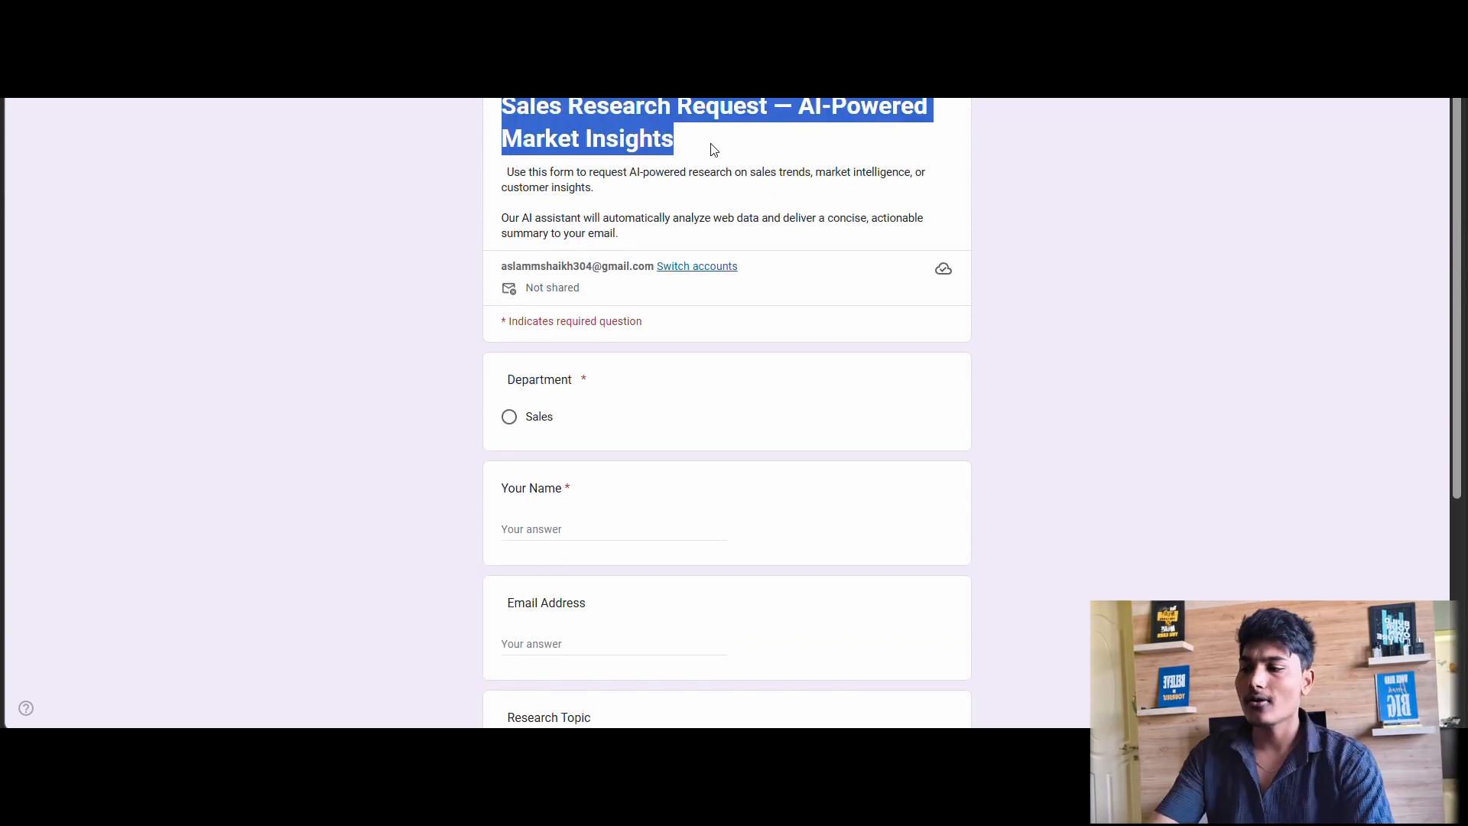
{"action": "left_click", "coordinate": [535, 222]}
{"action": "scroll", "coordinate": [528, 215], "scroll_direction": "down", "scroll_amount": 3}
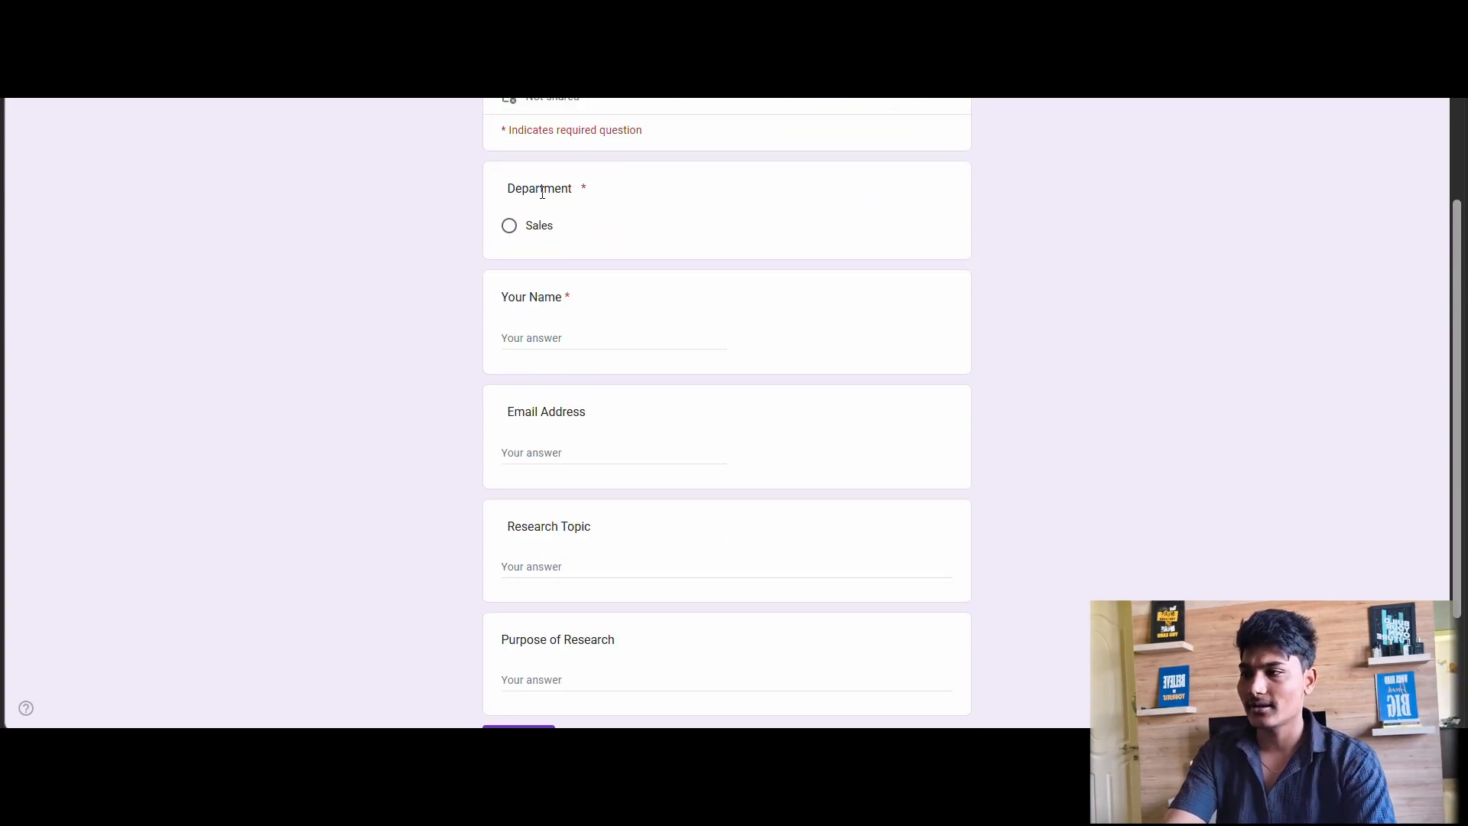
{"action": "left_click_drag", "start_coordinate": [502, 203], "coordinate": [563, 240]}
{"action": "left_click_drag", "start_coordinate": [497, 297], "coordinate": [604, 331]}
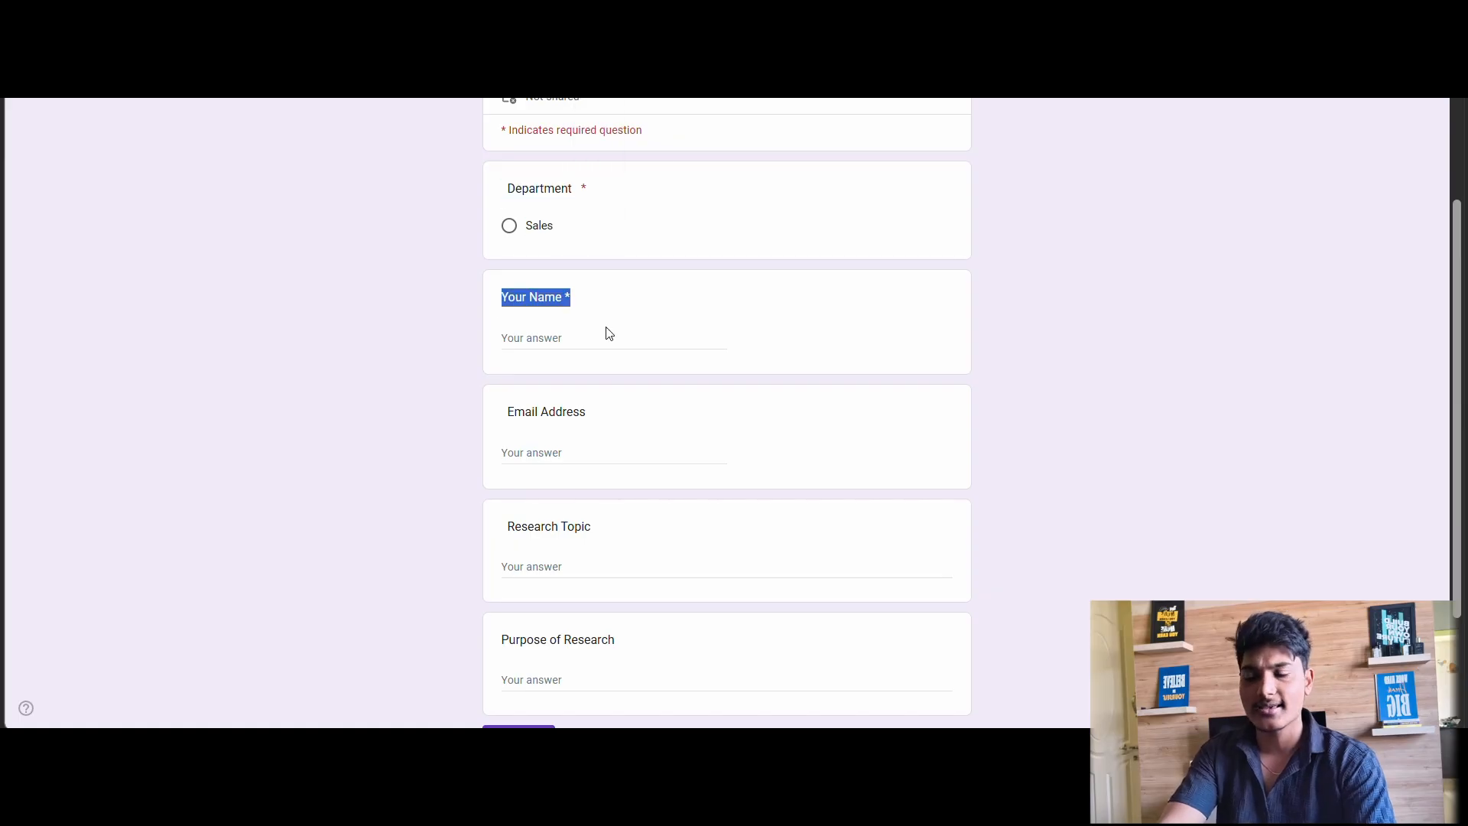
{"action": "left_click_drag", "start_coordinate": [504, 410], "coordinate": [595, 417]}
{"action": "left_click_drag", "start_coordinate": [506, 528], "coordinate": [596, 529]}
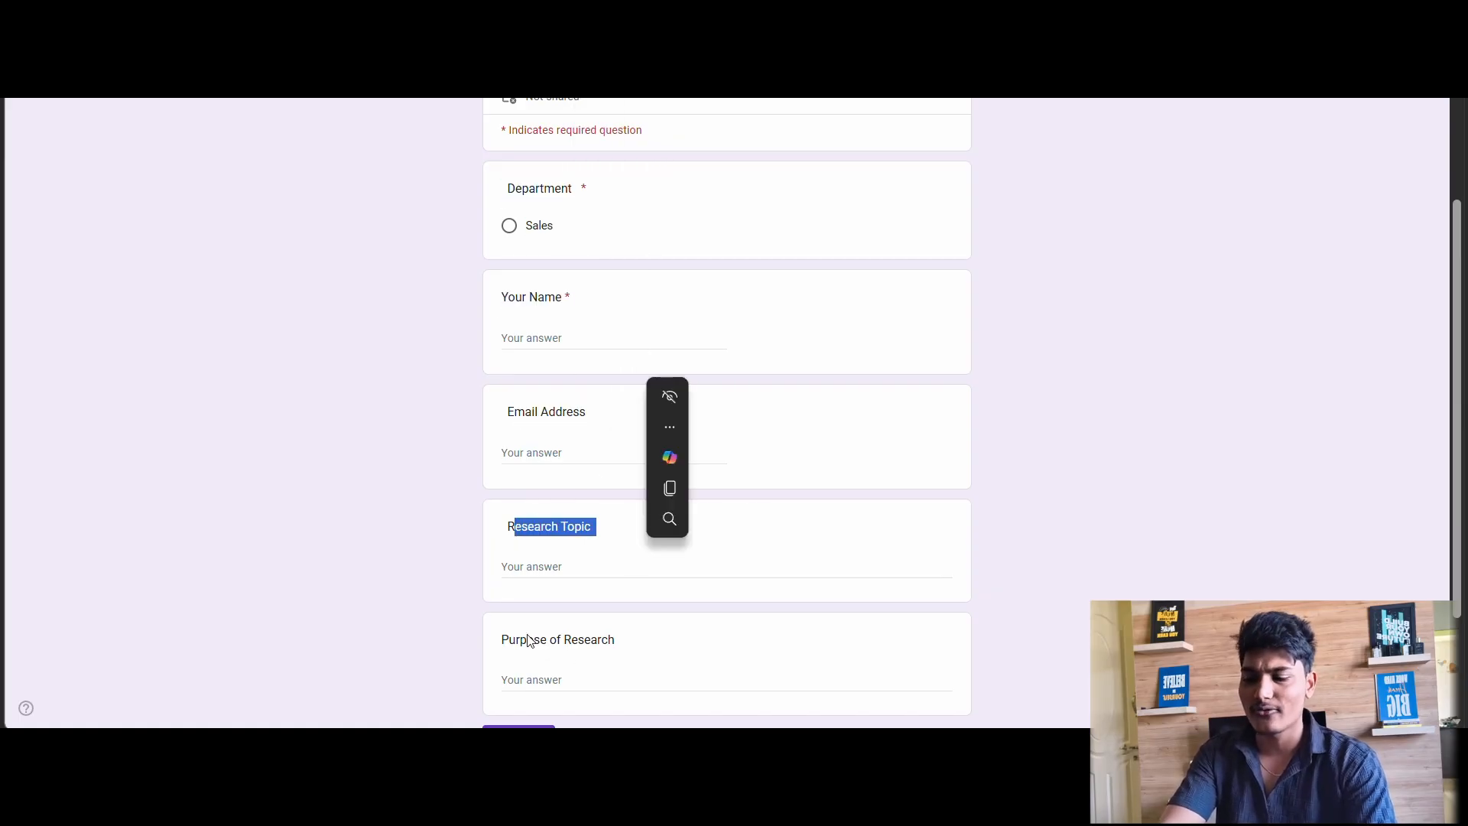
{"action": "left_click_drag", "start_coordinate": [523, 641], "coordinate": [710, 649]}
{"action": "left_click", "coordinate": [722, 445]}
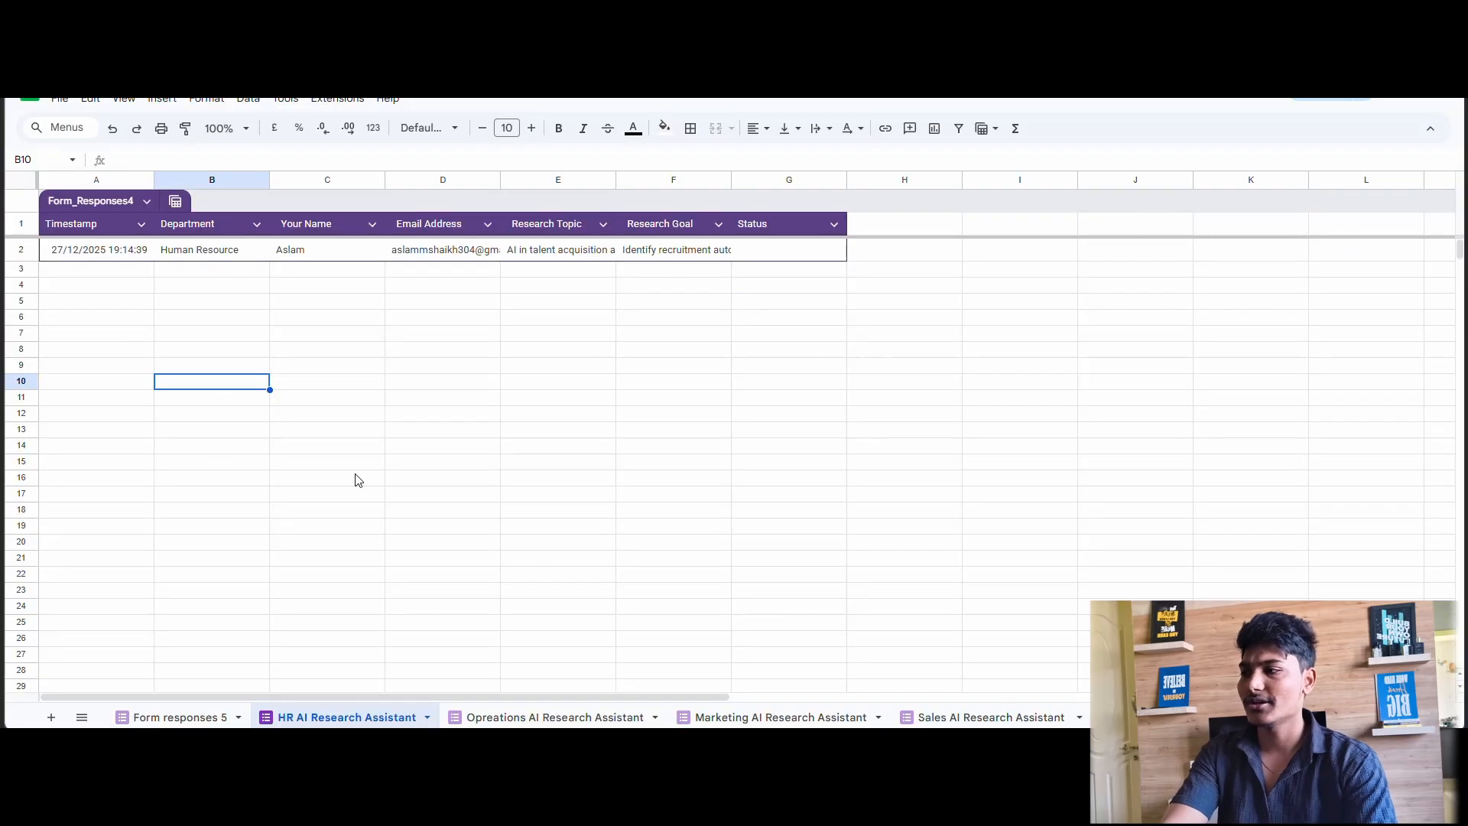
Revisit the HR response sheet and re-read the sales form's heading and each question from Department through Purpose of Research.
{"action": "left_click", "coordinate": [408, 380]}
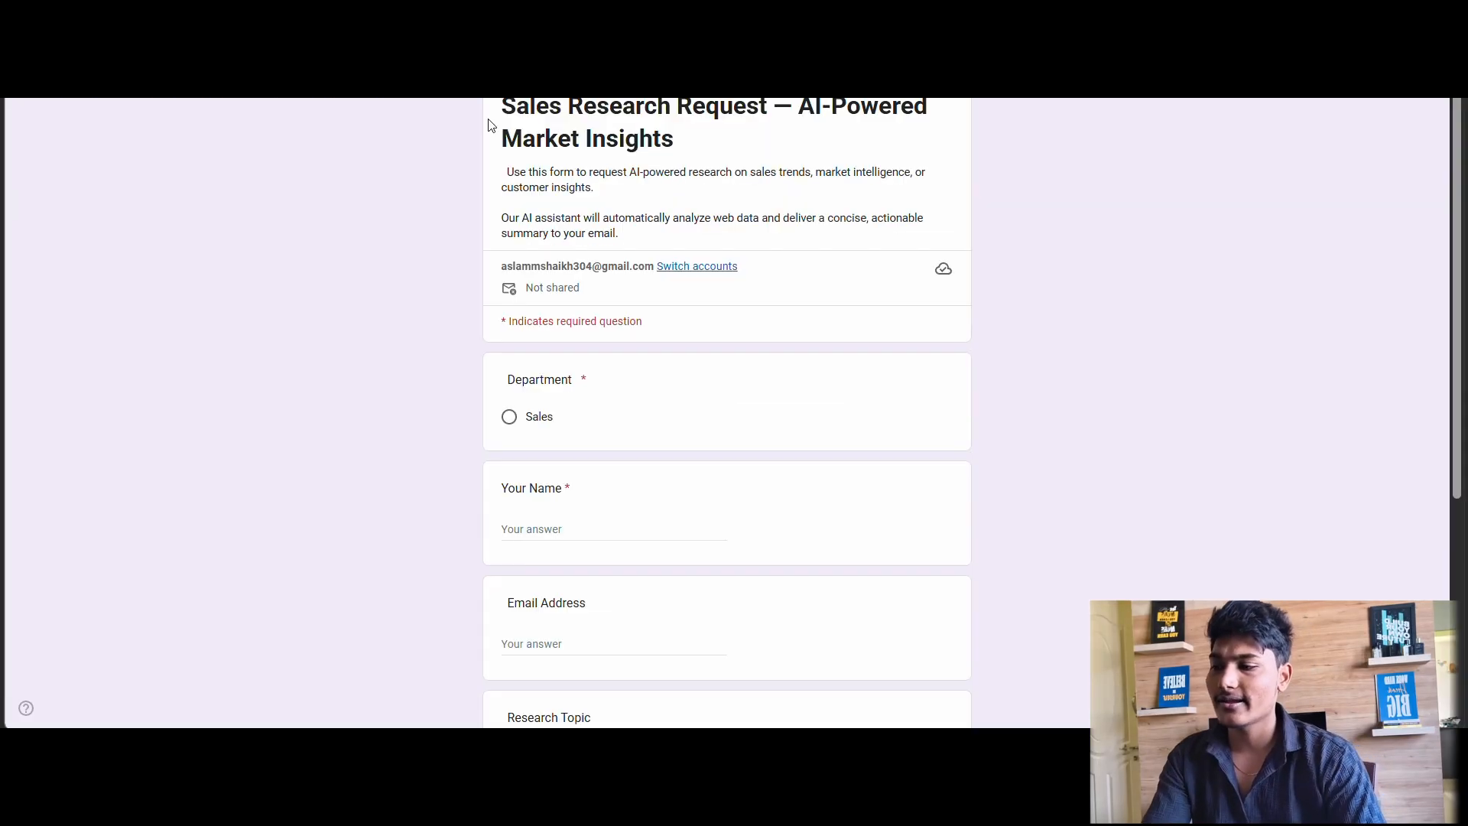
{"action": "left_click_drag", "start_coordinate": [499, 107], "coordinate": [695, 144]}
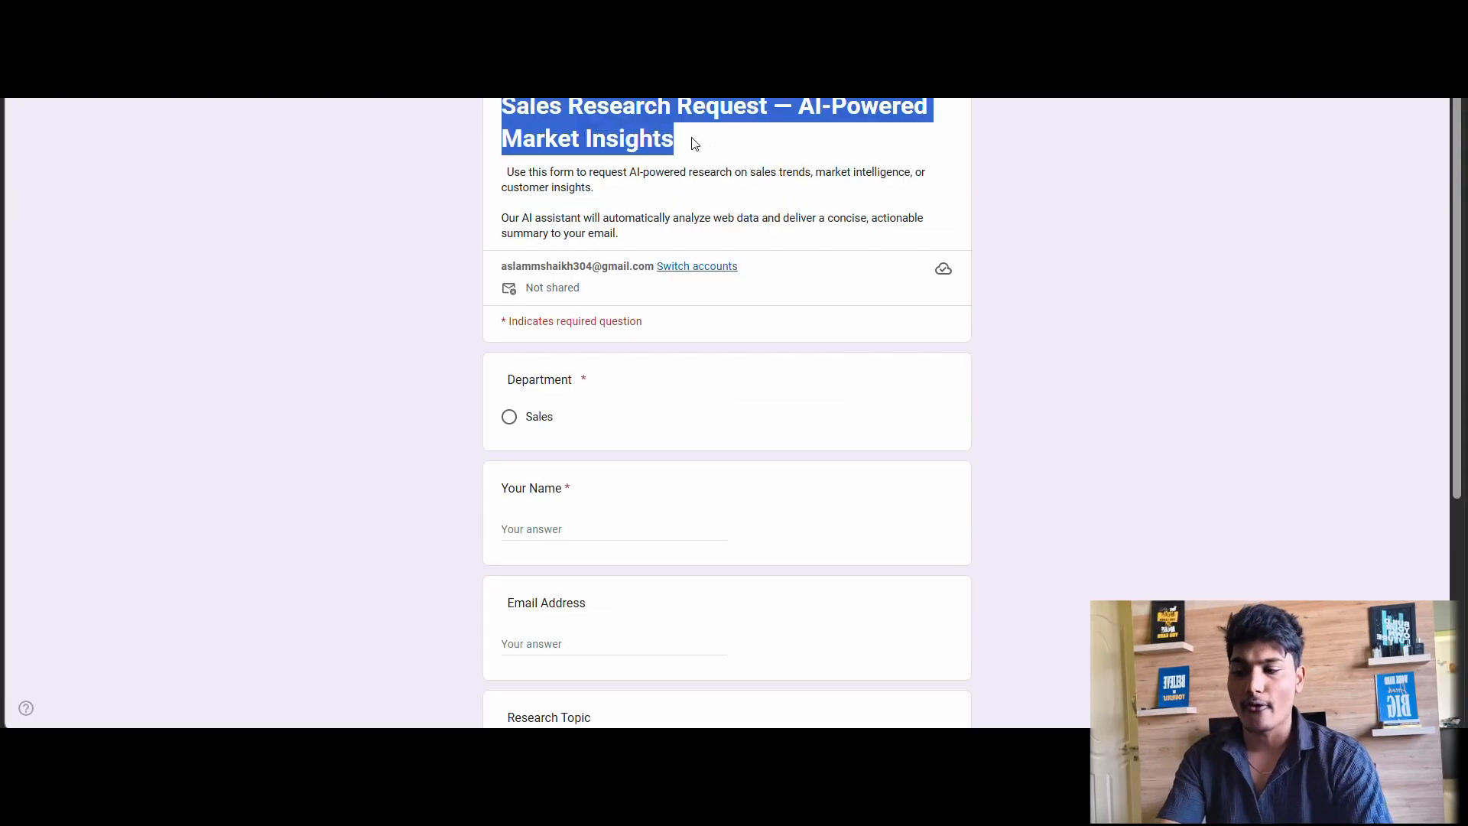
{"action": "left_click", "coordinate": [535, 220]}
{"action": "scroll", "coordinate": [535, 220], "scroll_direction": "down", "scroll_amount": 3}
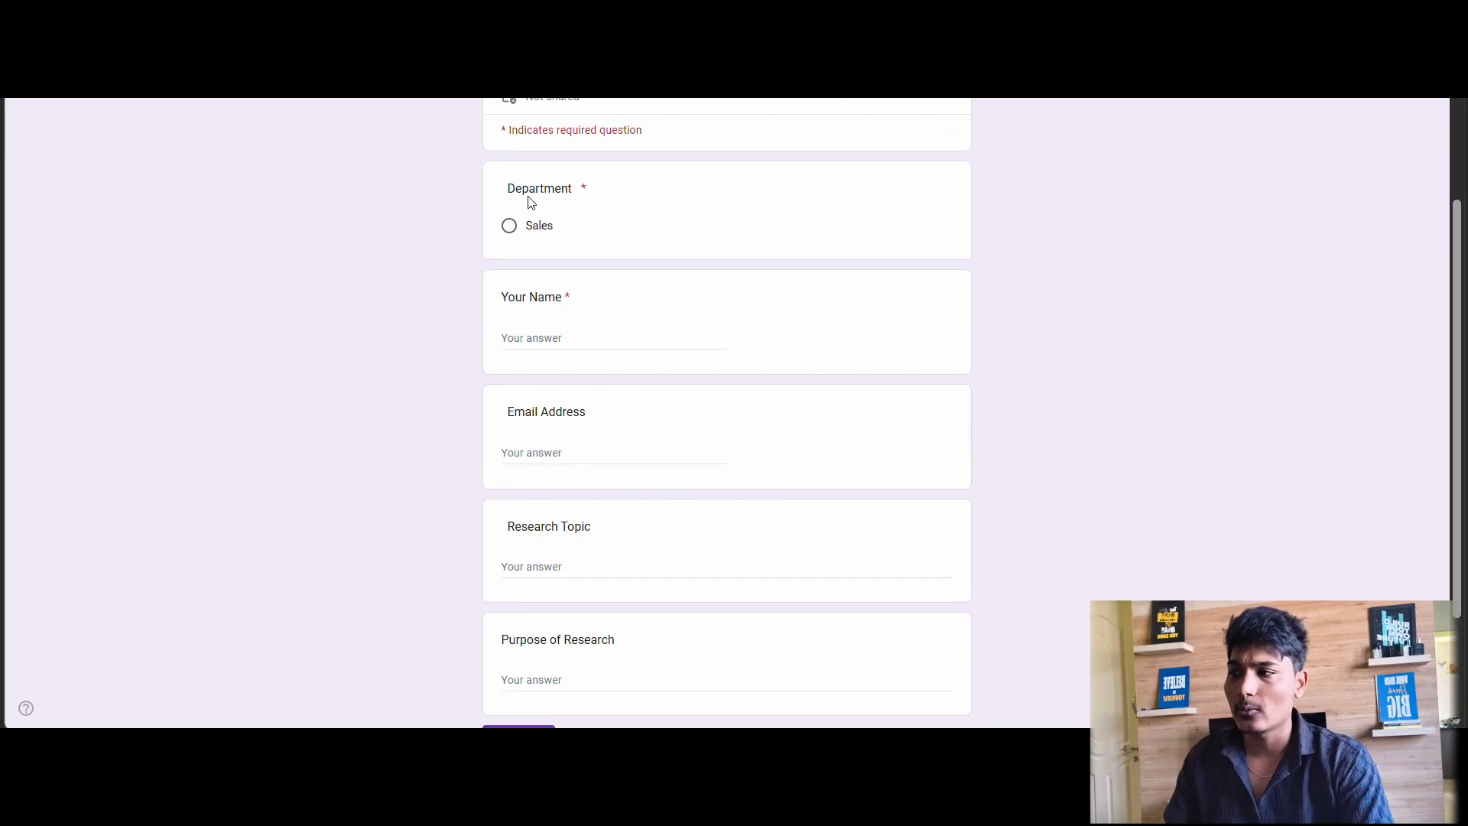
{"action": "left_click_drag", "start_coordinate": [501, 197], "coordinate": [567, 243]}
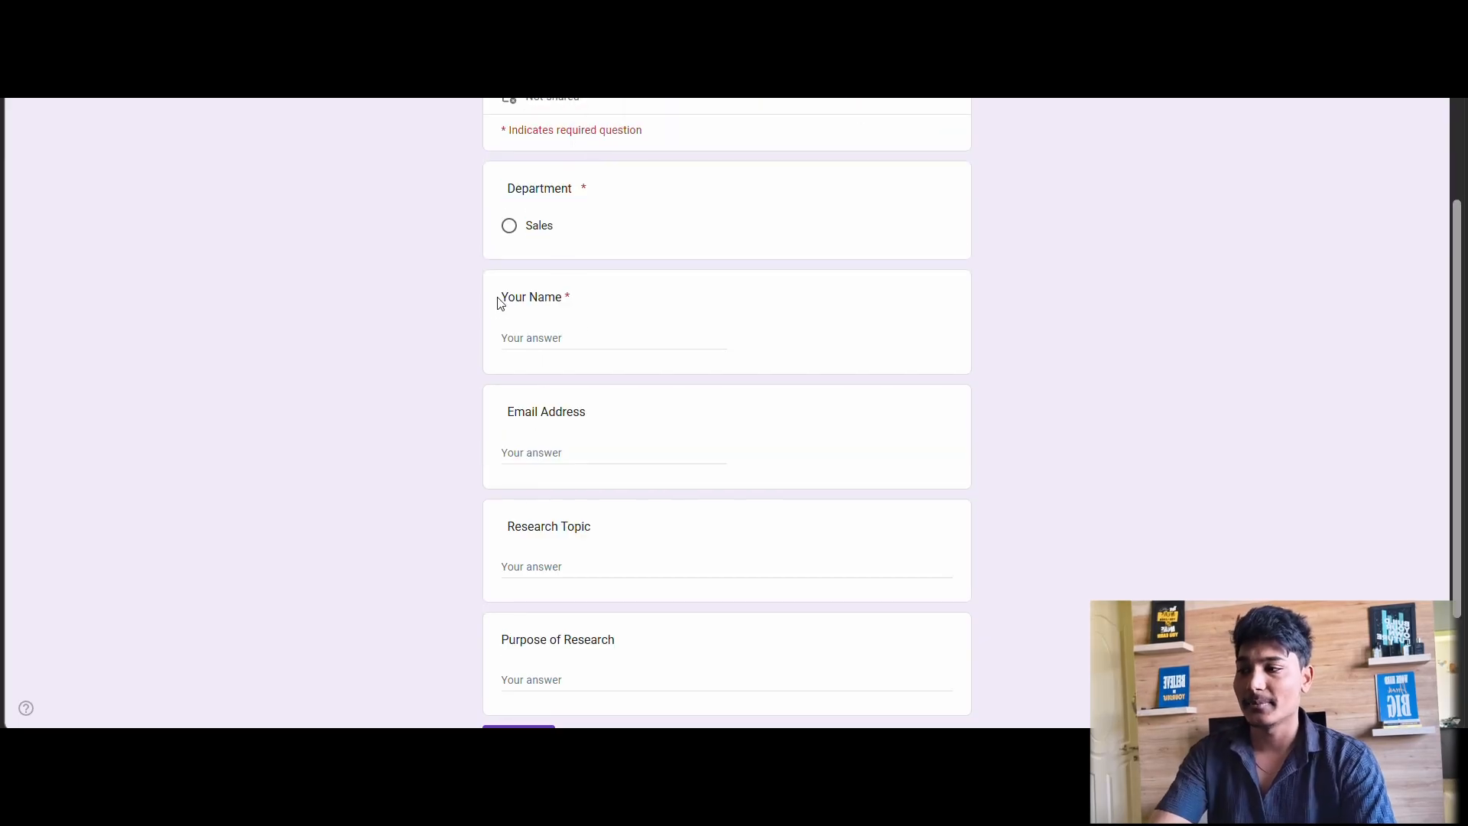
{"action": "left_click_drag", "start_coordinate": [497, 298], "coordinate": [610, 333]}
{"action": "left_click_drag", "start_coordinate": [514, 419], "coordinate": [600, 426]}
{"action": "left_click_drag", "start_coordinate": [508, 543], "coordinate": [601, 539]}
{"action": "left_click", "coordinate": [520, 634]}
{"action": "left_click_drag", "start_coordinate": [520, 632], "coordinate": [715, 644]}
{"action": "left_click", "coordinate": [705, 448]}
{"action": "left_click_drag", "start_coordinate": [517, 528], "coordinate": [597, 530]}
{"action": "left_click_drag", "start_coordinate": [519, 639], "coordinate": [704, 646]}
{"action": "left_click", "coordinate": [720, 451]}
{"action": "left_click_drag", "start_coordinate": [517, 528], "coordinate": [596, 529]}
{"action": "left_click", "coordinate": [516, 641]}
{"action": "left_click_drag", "start_coordinate": [519, 639], "coordinate": [712, 642]}
{"action": "left_click", "coordinate": [711, 451]}
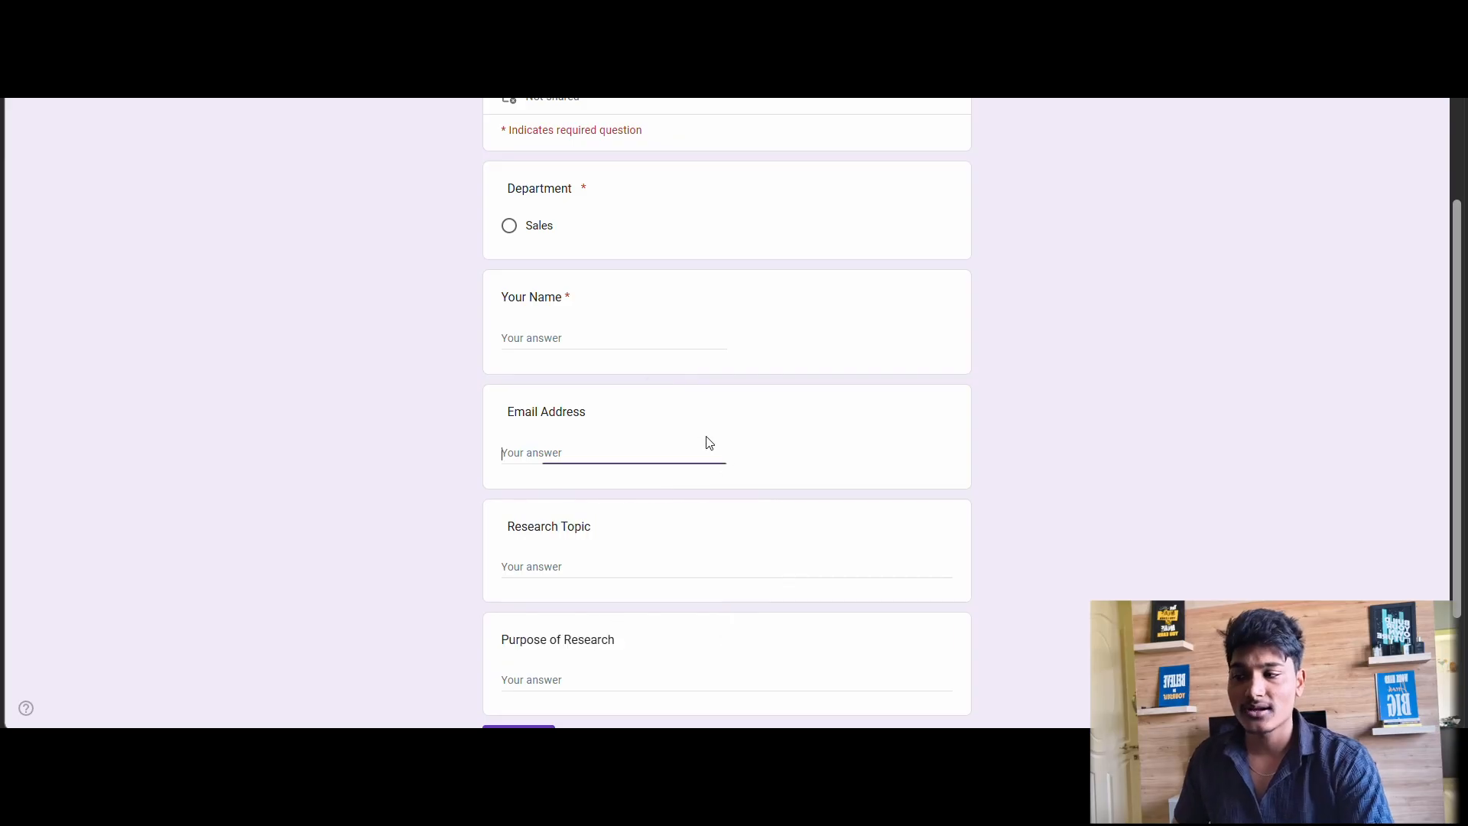
{"action": "left_click_drag", "start_coordinate": [499, 296], "coordinate": [604, 331]}
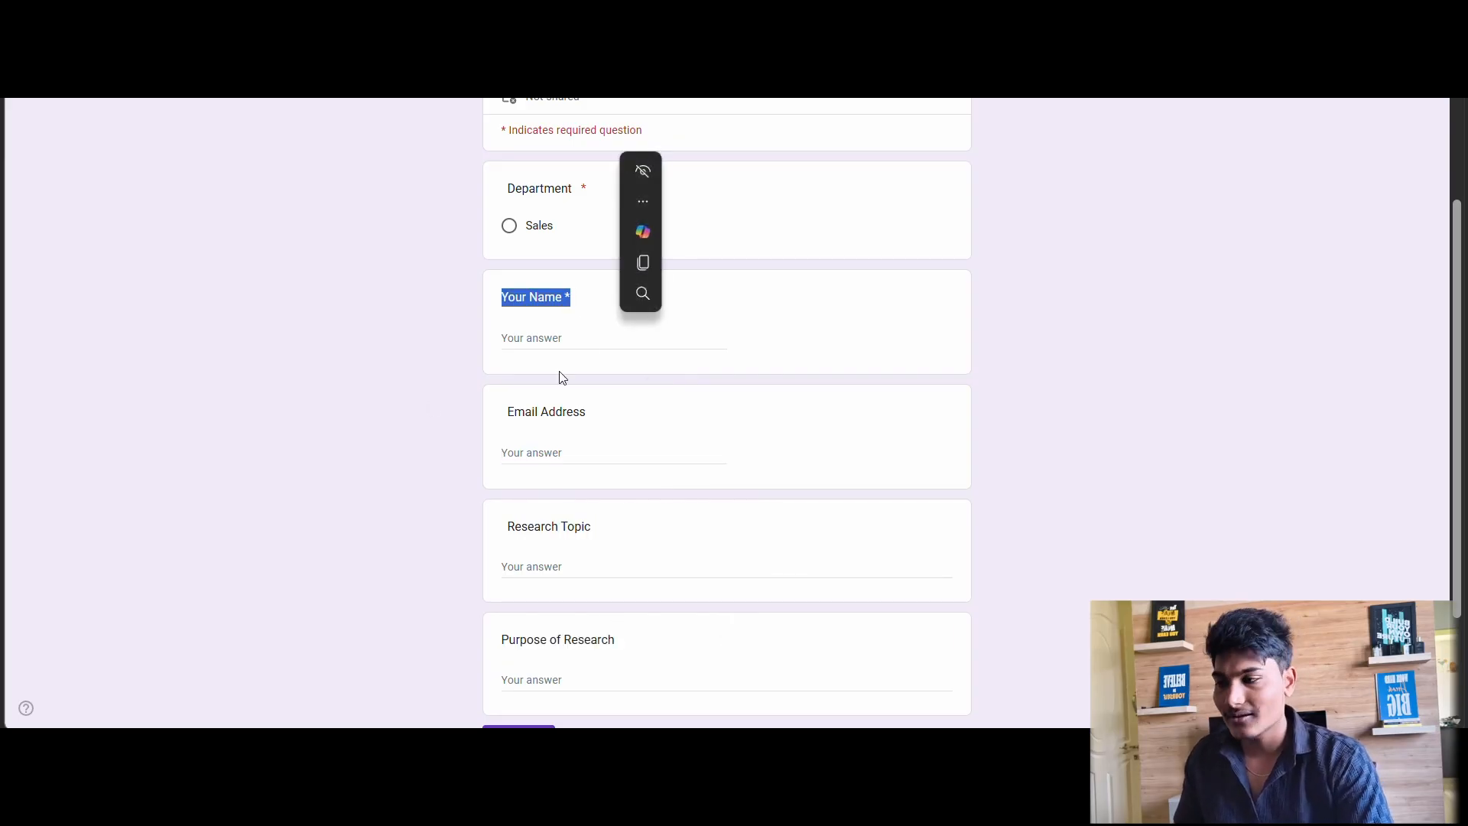
{"action": "left_click_drag", "start_coordinate": [514, 413], "coordinate": [636, 449]}
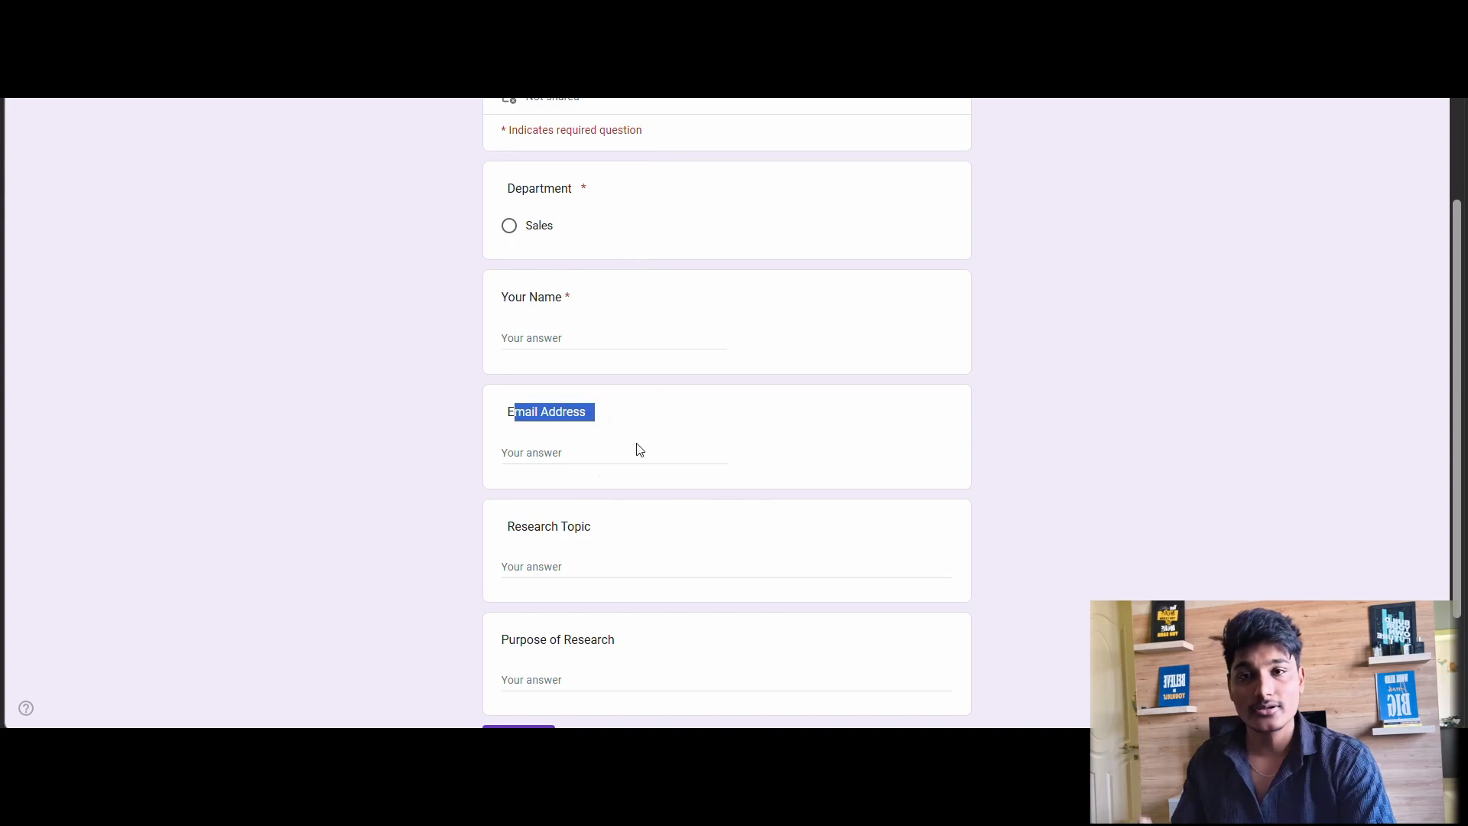
{"action": "left_click_drag", "start_coordinate": [515, 527], "coordinate": [596, 529]}
{"action": "left_click", "coordinate": [522, 636]}
{"action": "left_click_drag", "start_coordinate": [521, 637], "coordinate": [715, 638]}
{"action": "left_click", "coordinate": [722, 445]}
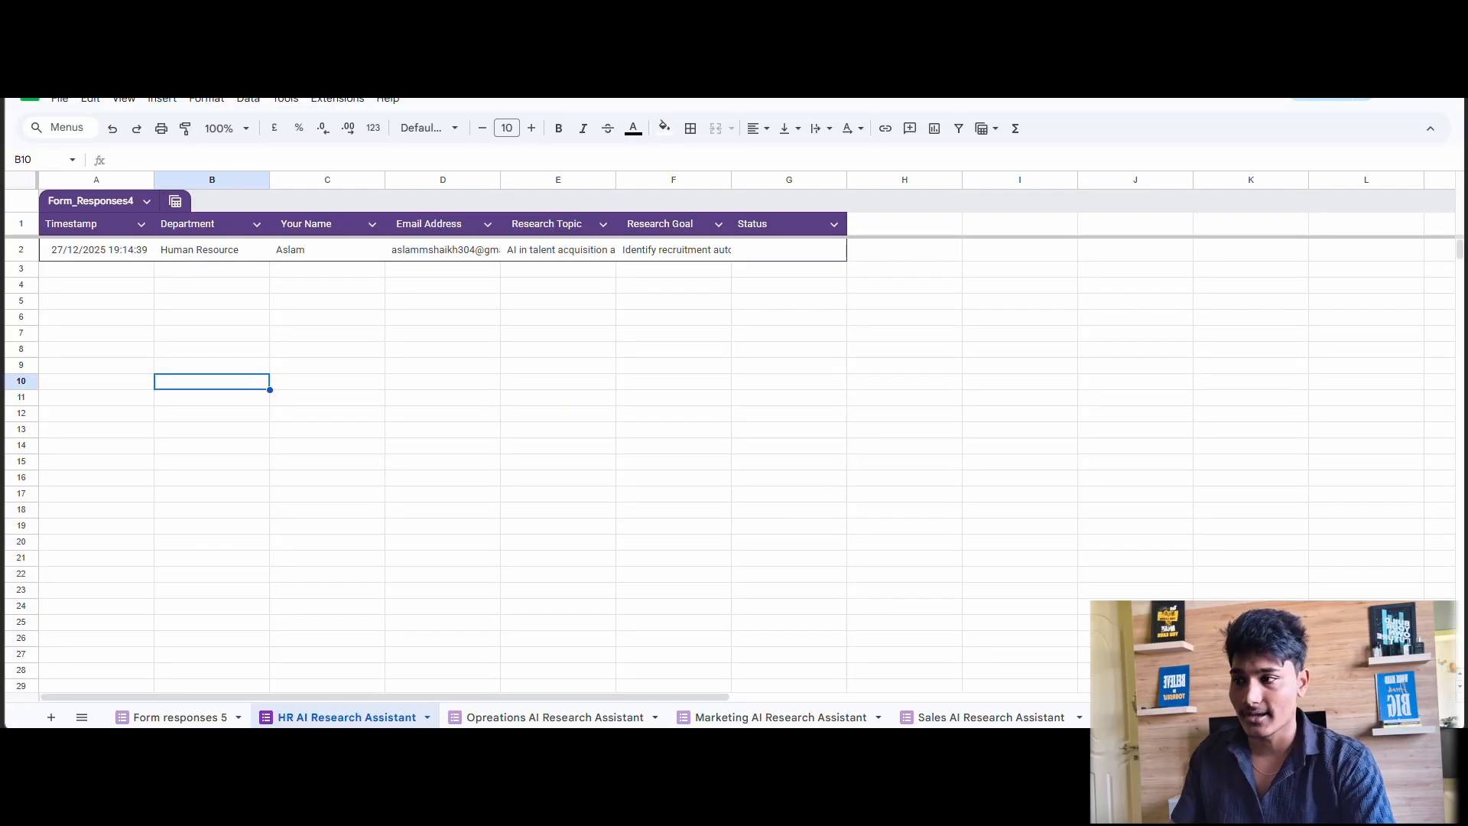
Review the Operations, Marketing, Sales and HR response sheets in Google Sheets, checking their Status columns.
{"action": "left_click", "coordinate": [551, 717]}
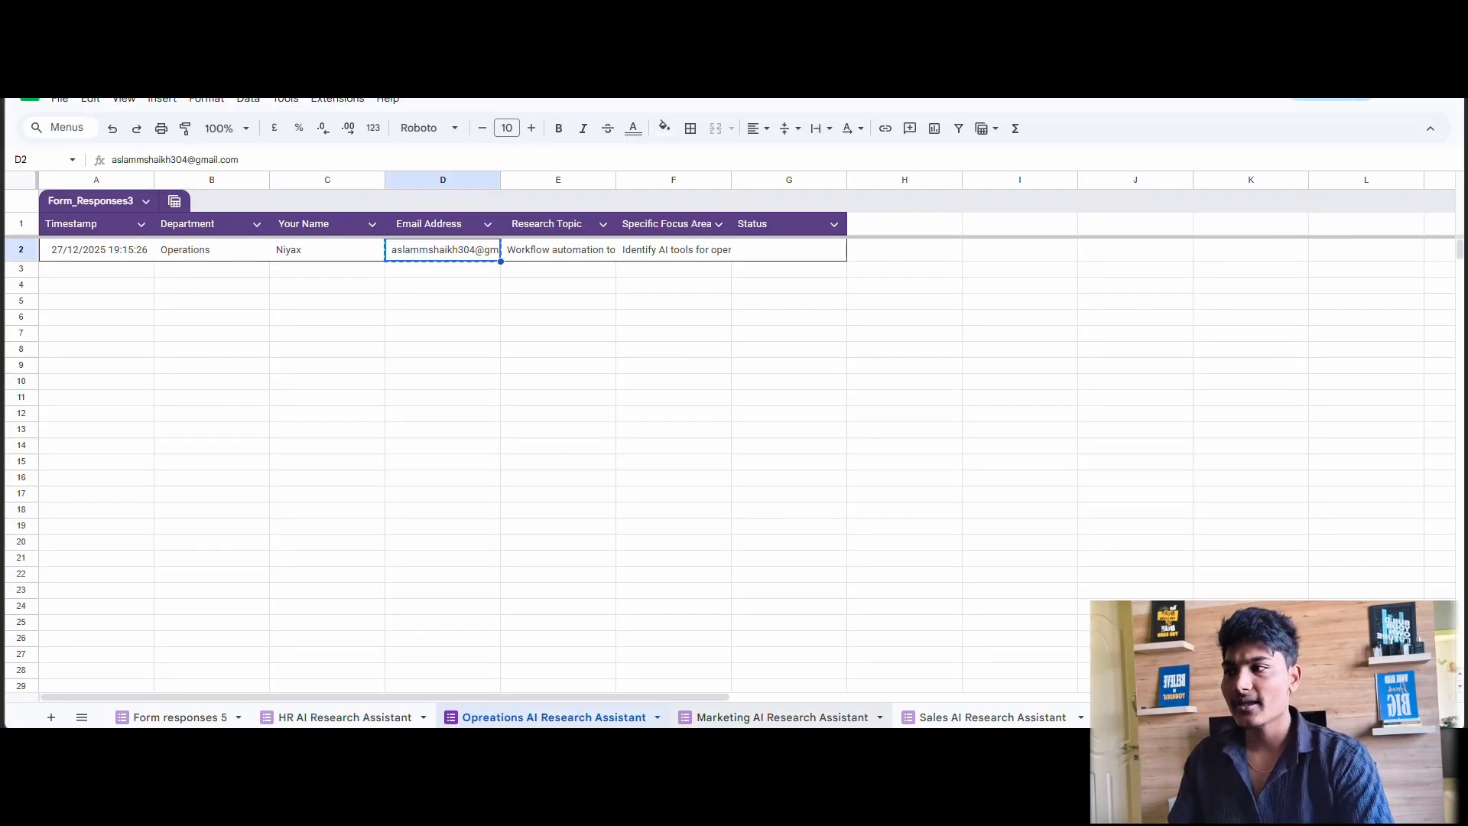
{"action": "left_click", "coordinate": [780, 717]}
{"action": "left_click", "coordinate": [961, 717]}
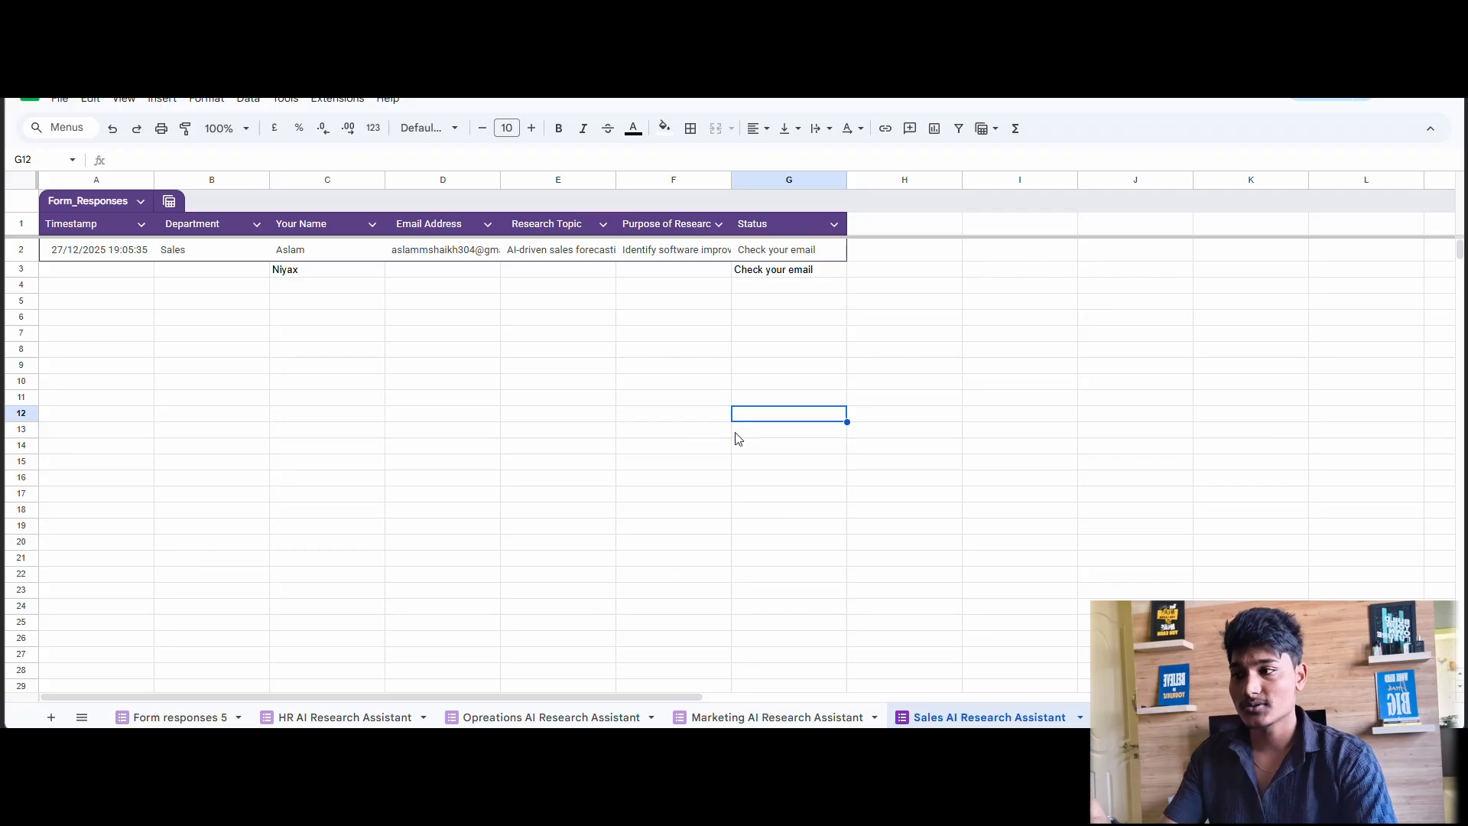
{"action": "left_click", "coordinate": [311, 716]}
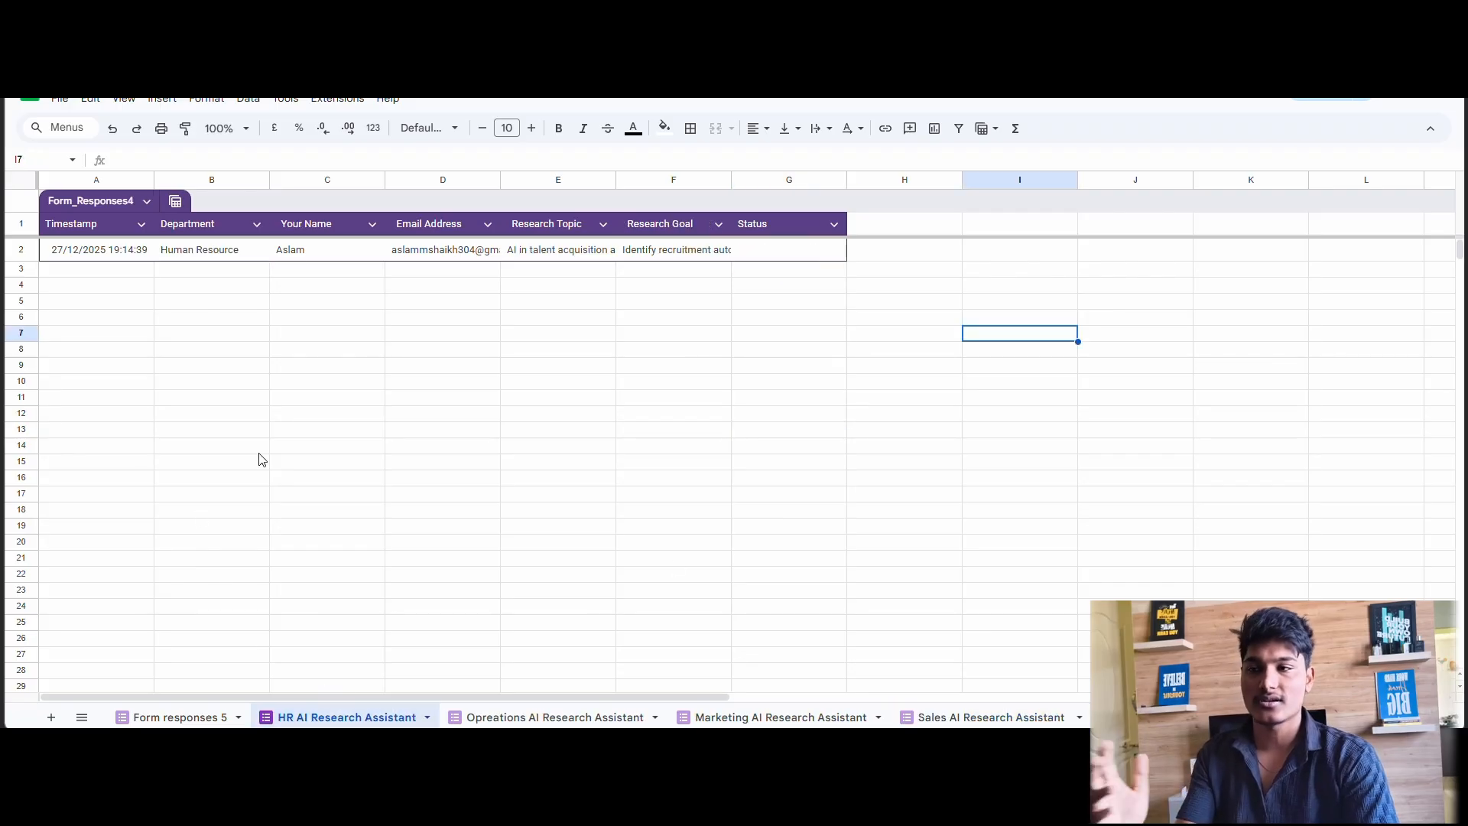
{"action": "left_click", "coordinate": [504, 424]}
{"action": "left_click", "coordinate": [798, 250]}
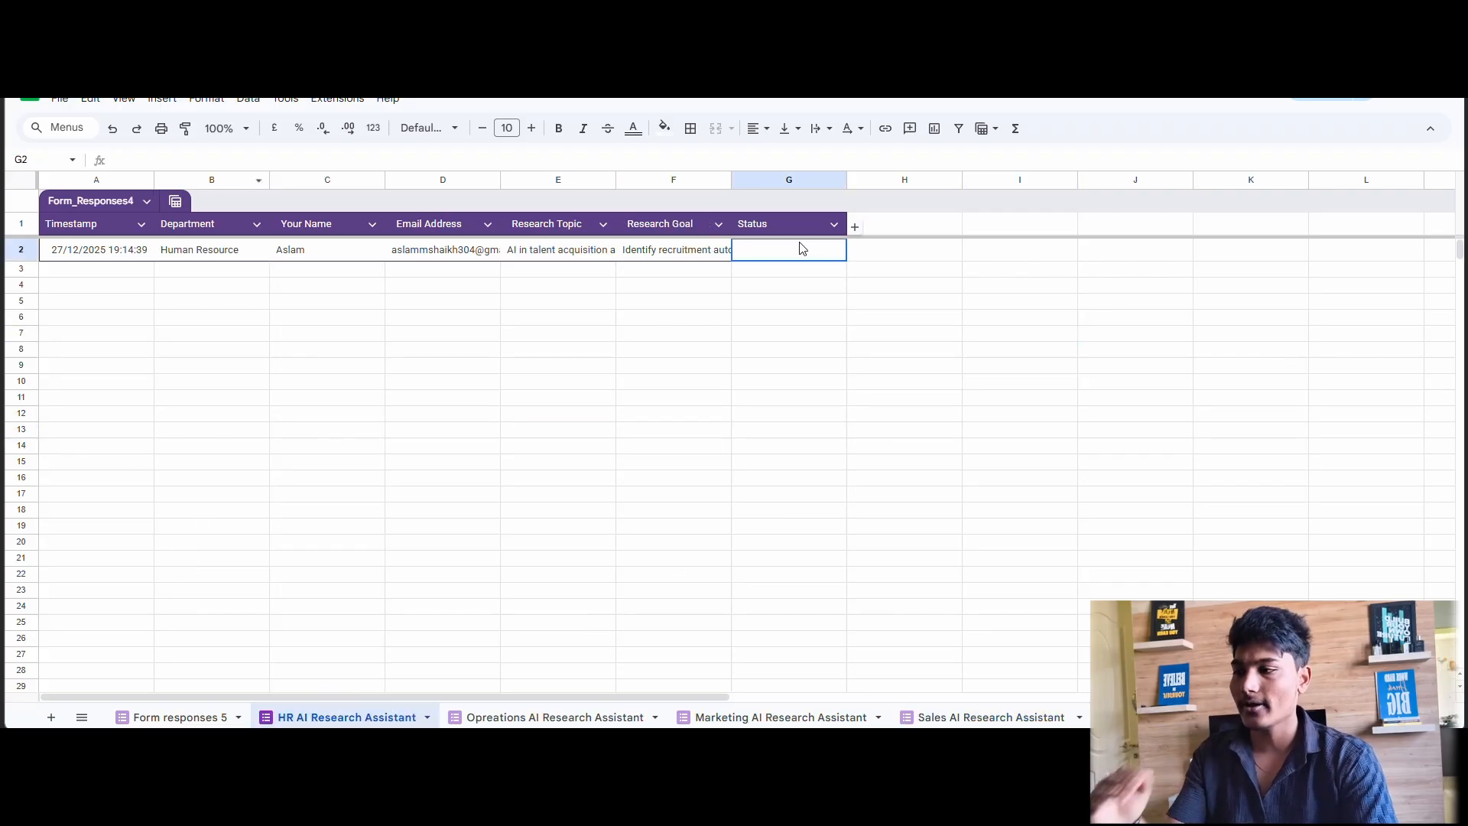
{"action": "left_click", "coordinate": [506, 718]}
{"action": "left_click", "coordinate": [793, 250]}
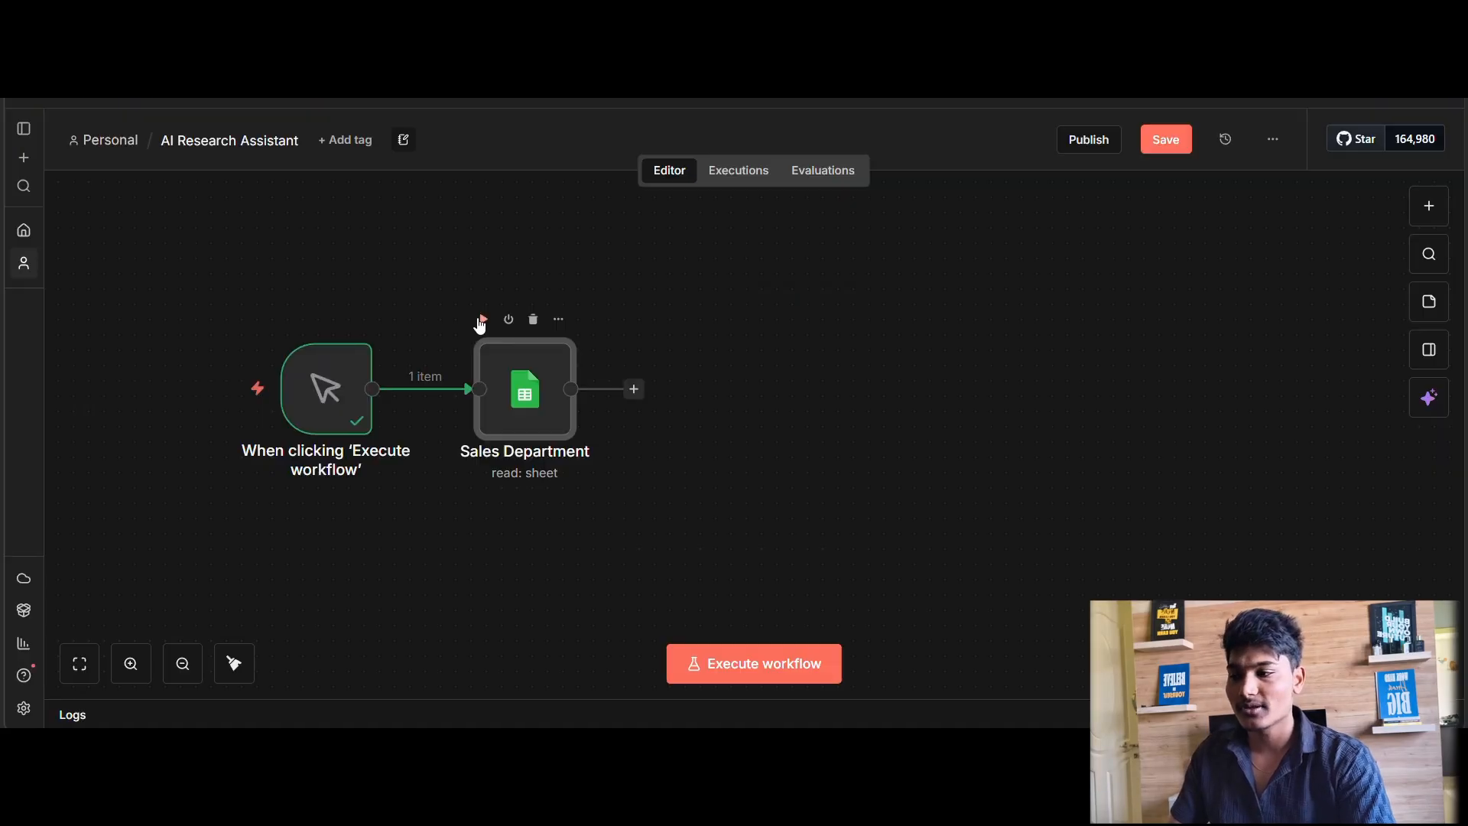
Run the Sales Department node and inspect the returned row through to its Status column.
{"action": "left_click", "coordinate": [483, 319]}
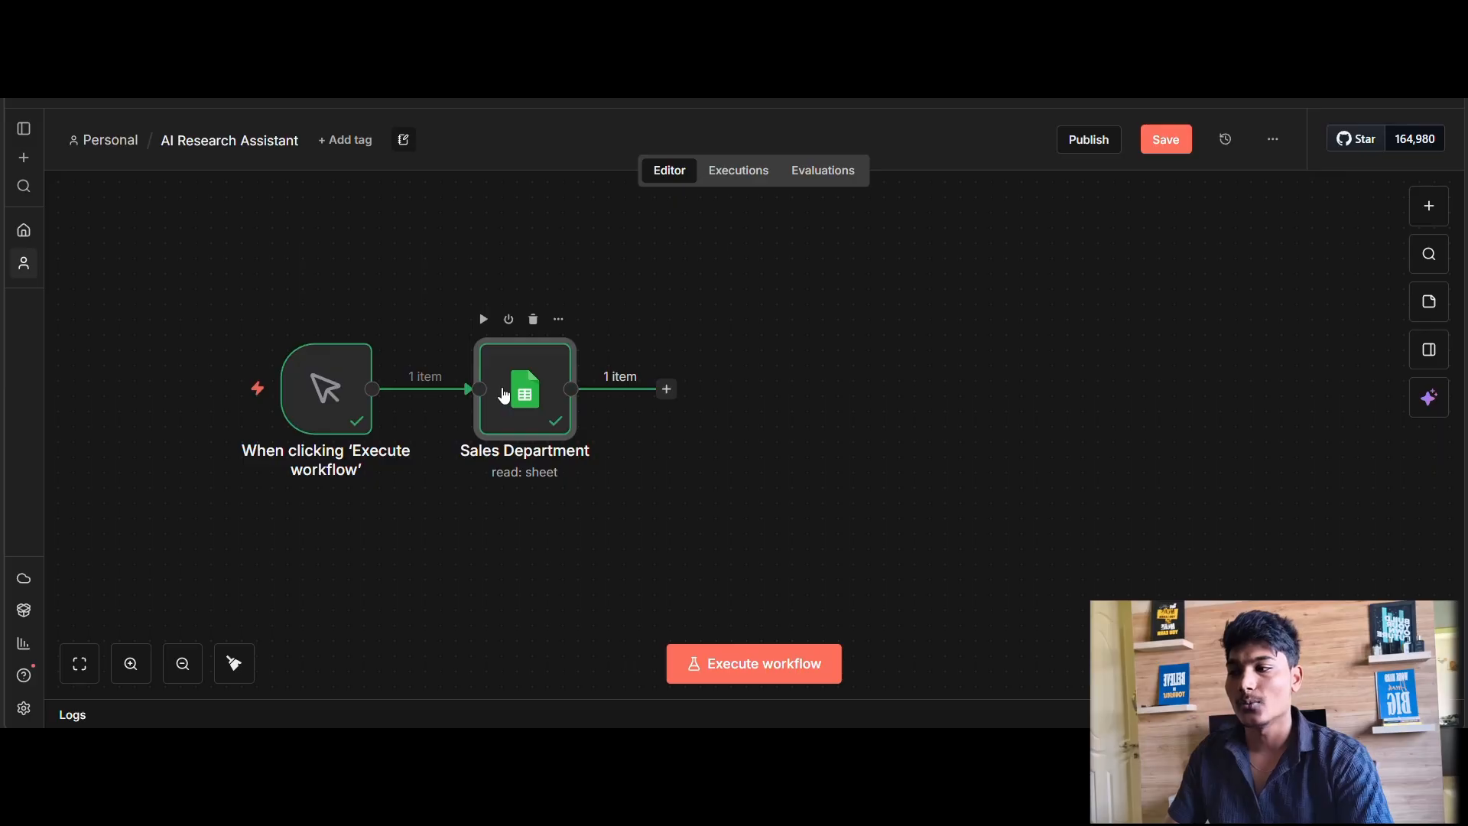
{"action": "double_click", "coordinate": [504, 395]}
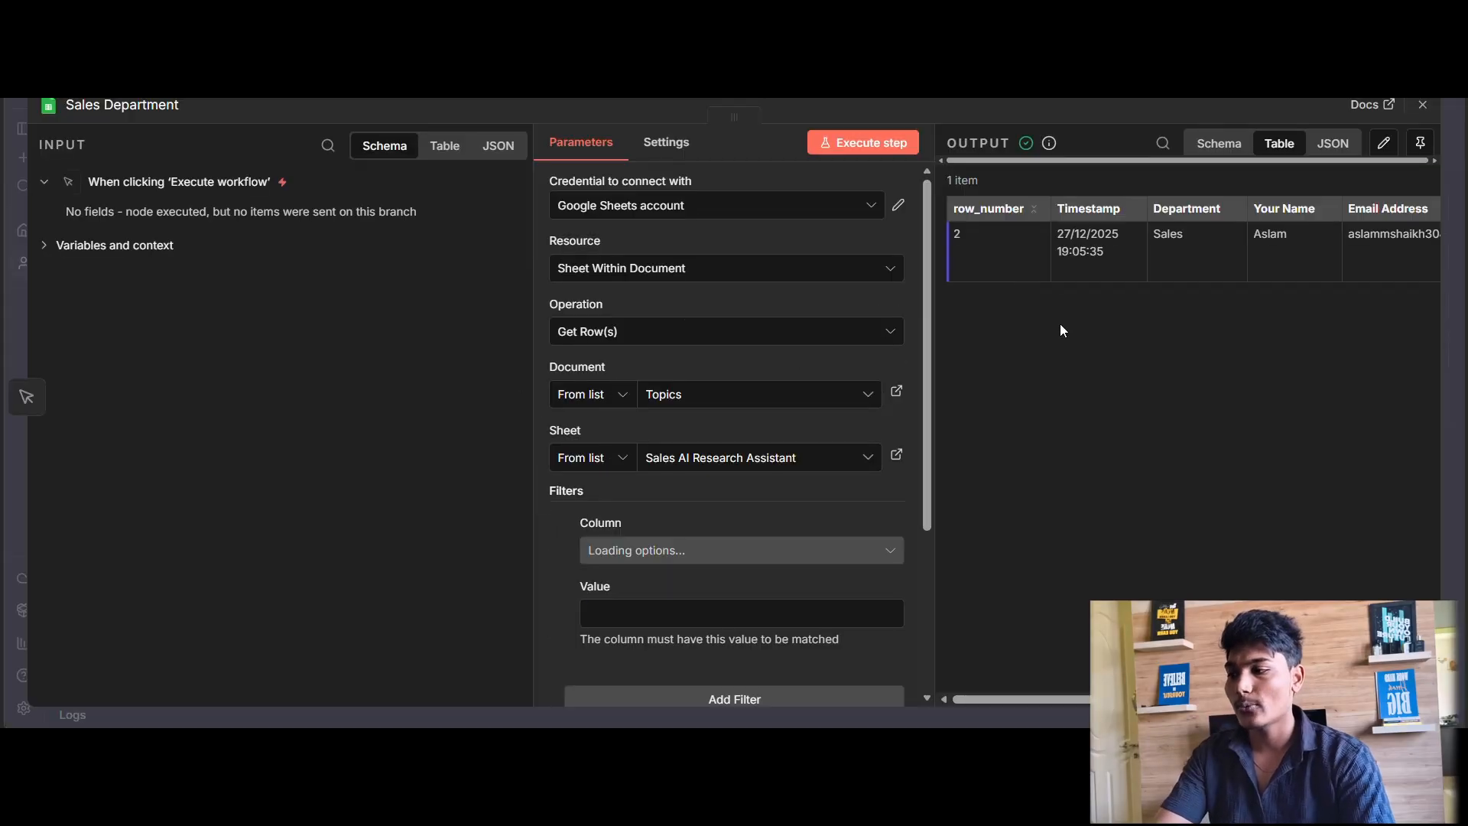
{"action": "left_click_drag", "start_coordinate": [1015, 702], "coordinate": [1238, 702]}
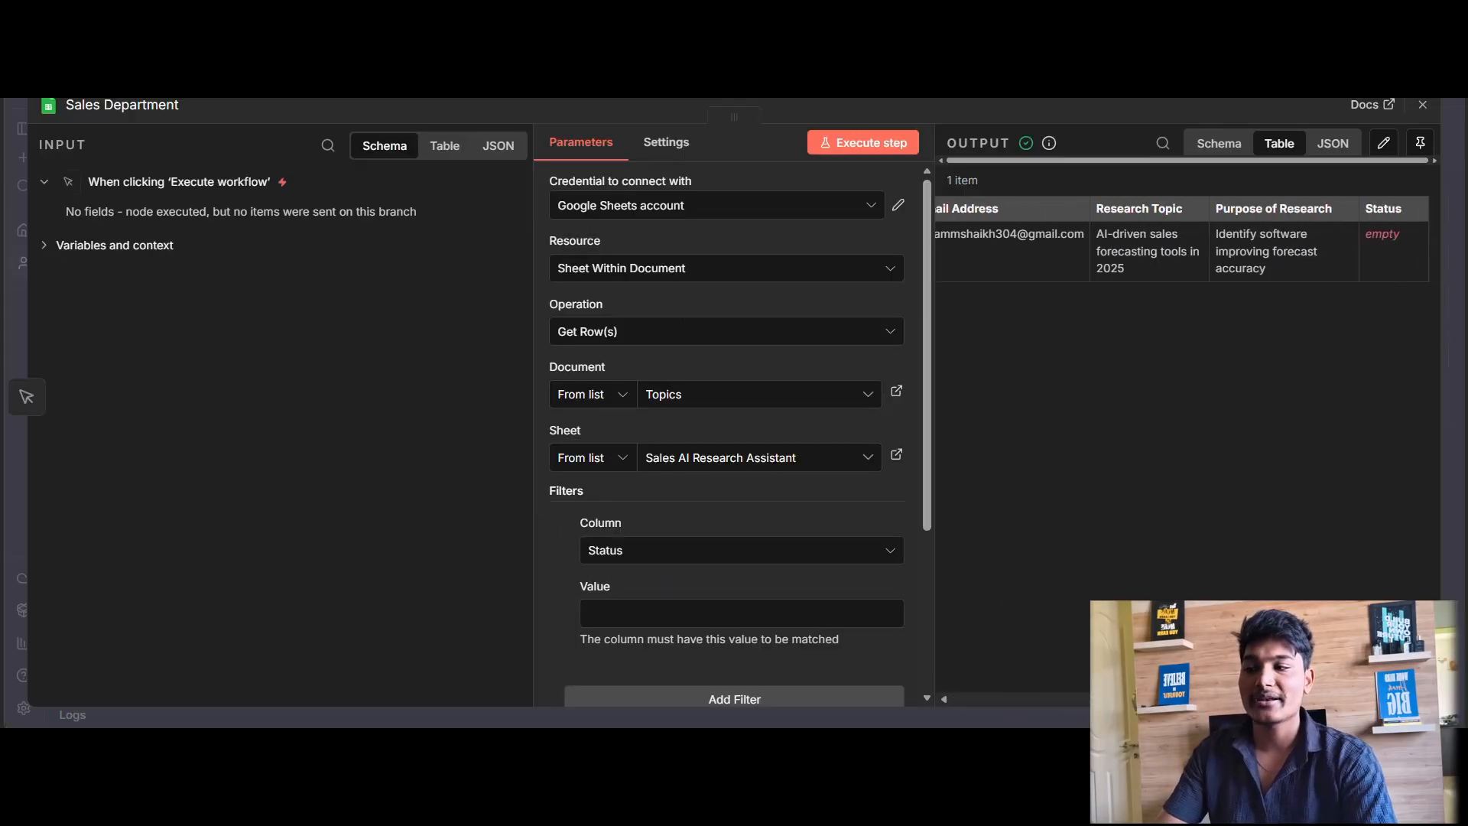
{"action": "double_click", "coordinate": [1387, 253]}
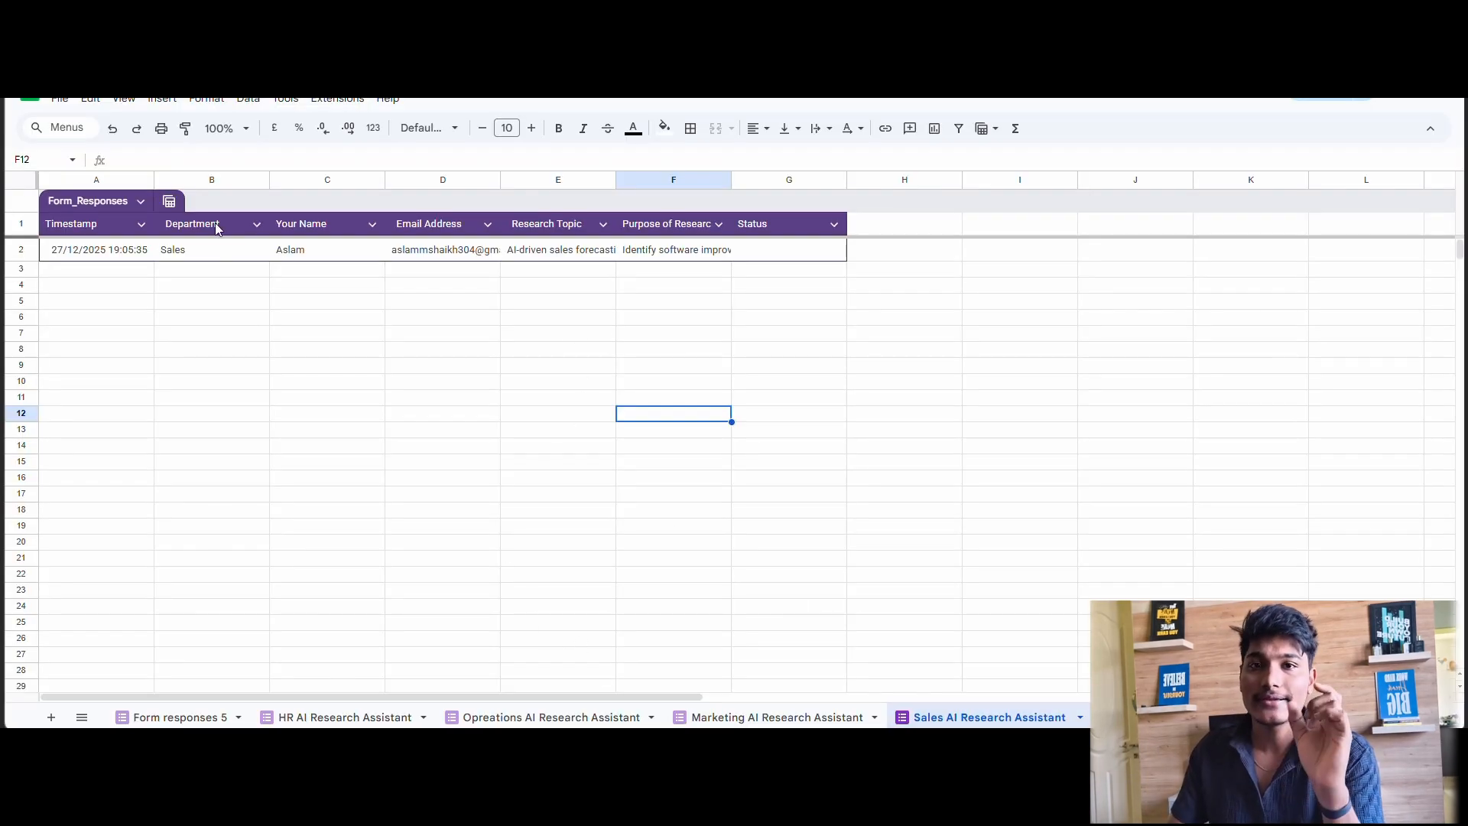
Check the Department and Status columns in the Sales response sheet against the node's output, and close the Sales Department node.
{"action": "left_click", "coordinate": [190, 222]}
{"action": "left_click", "coordinate": [184, 298]}
{"action": "left_click", "coordinate": [776, 252]}
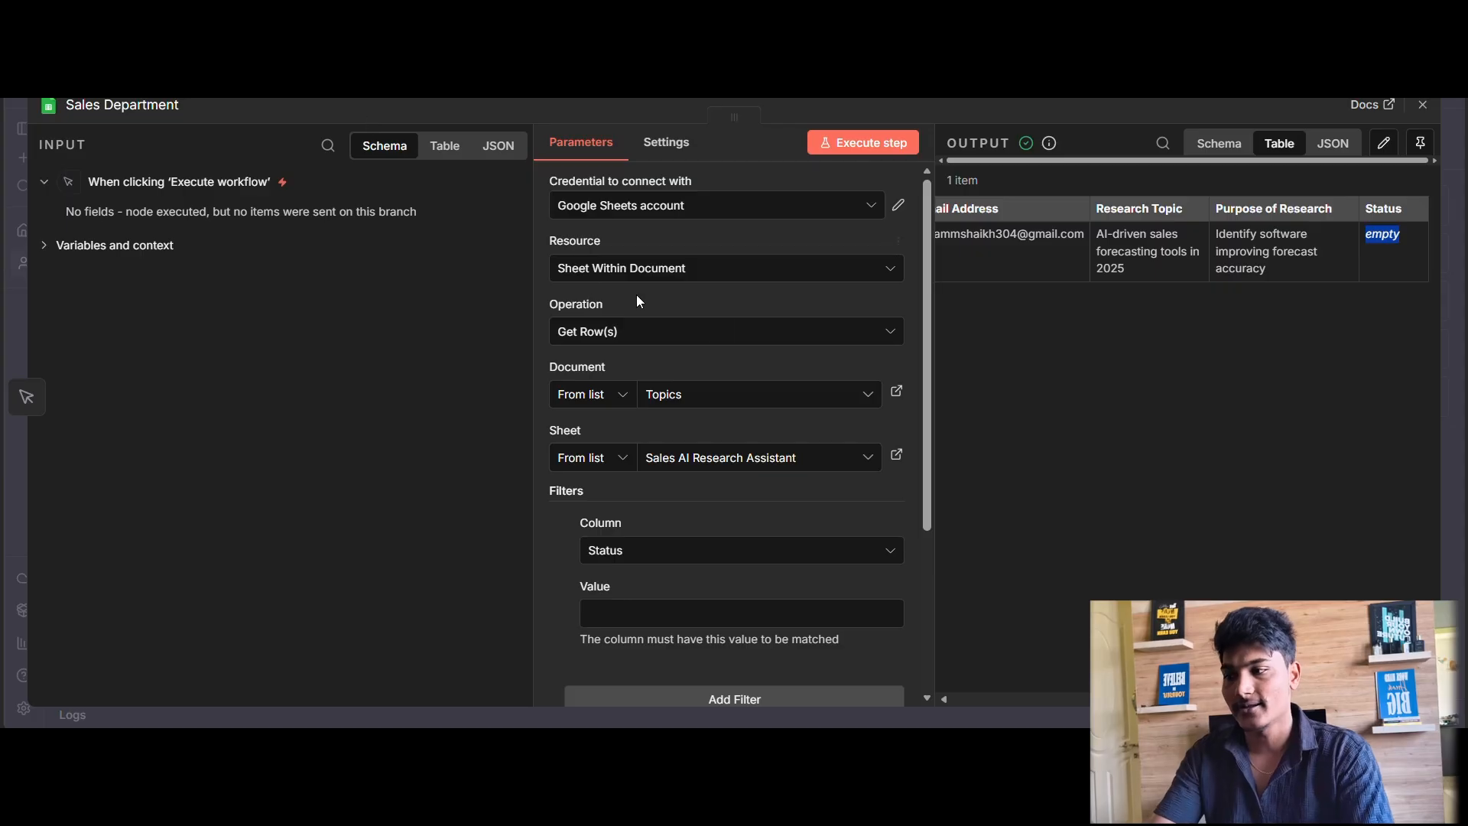
{"action": "left_click", "coordinate": [1132, 416]}
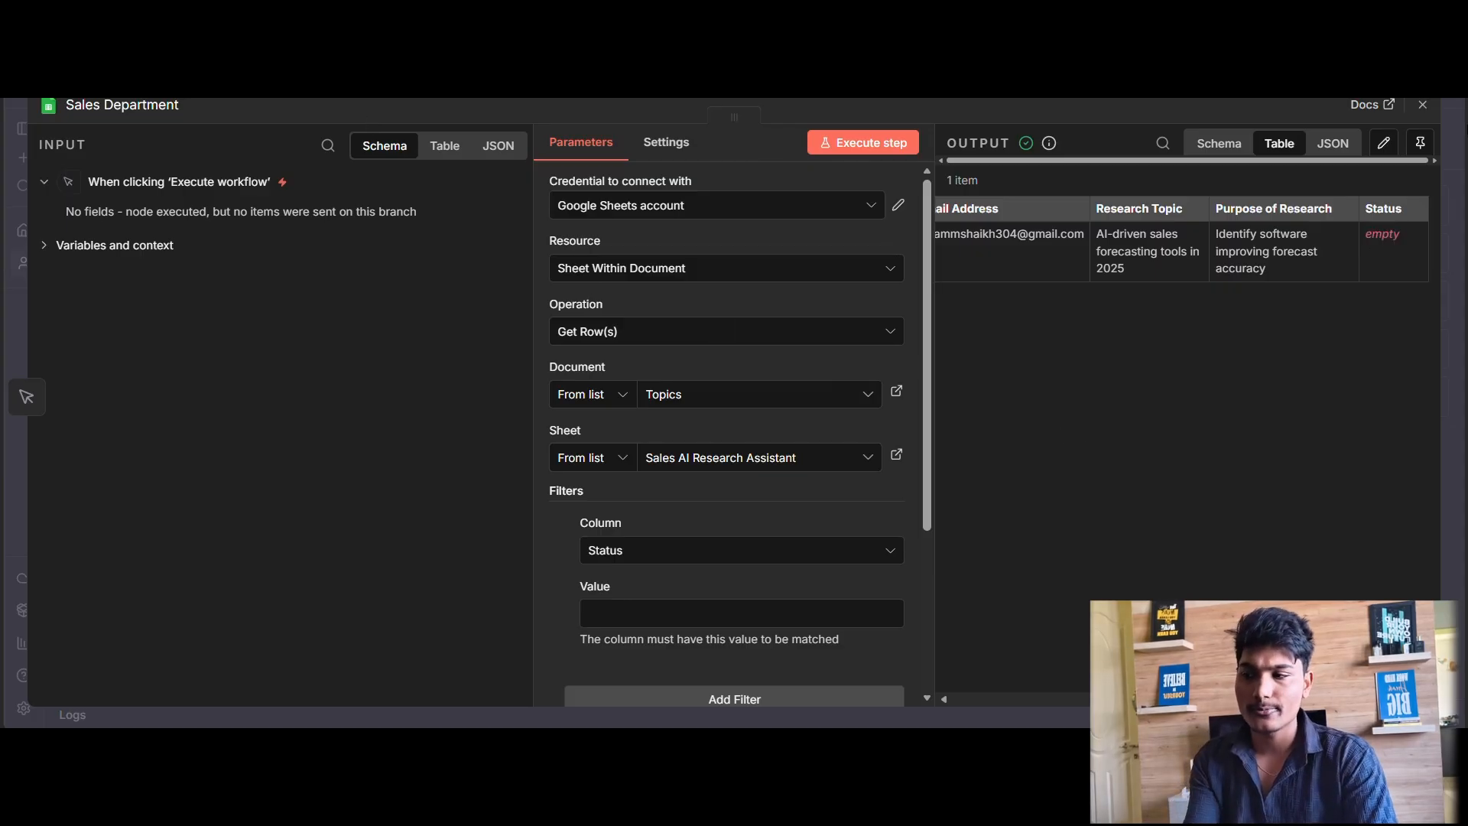
{"action": "left_click", "coordinate": [1424, 110]}
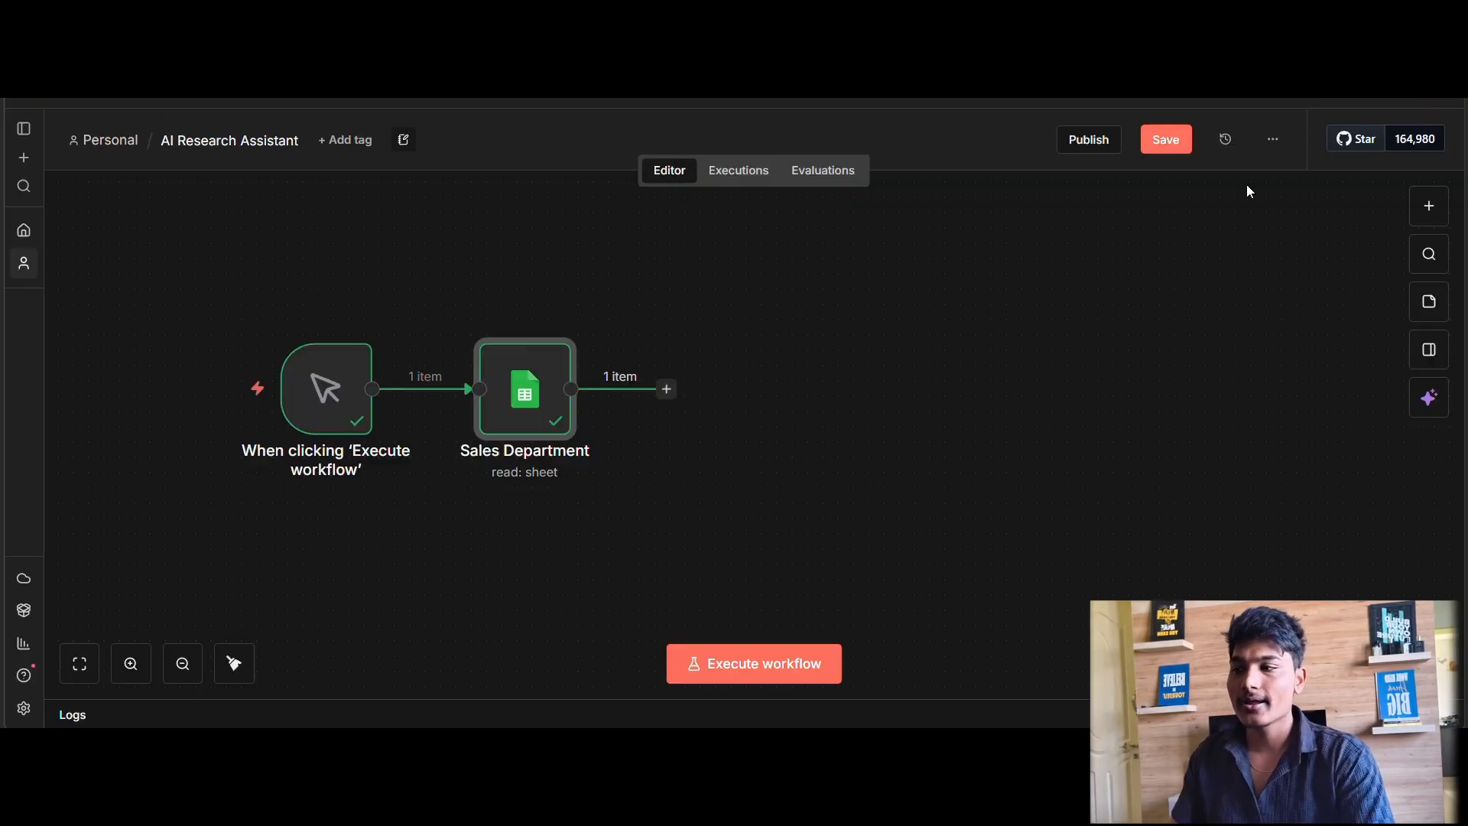
Add an Edit Fields node after Sales Department with a string field named topic mapped to Research Topic.
{"action": "left_click", "coordinate": [667, 389]}
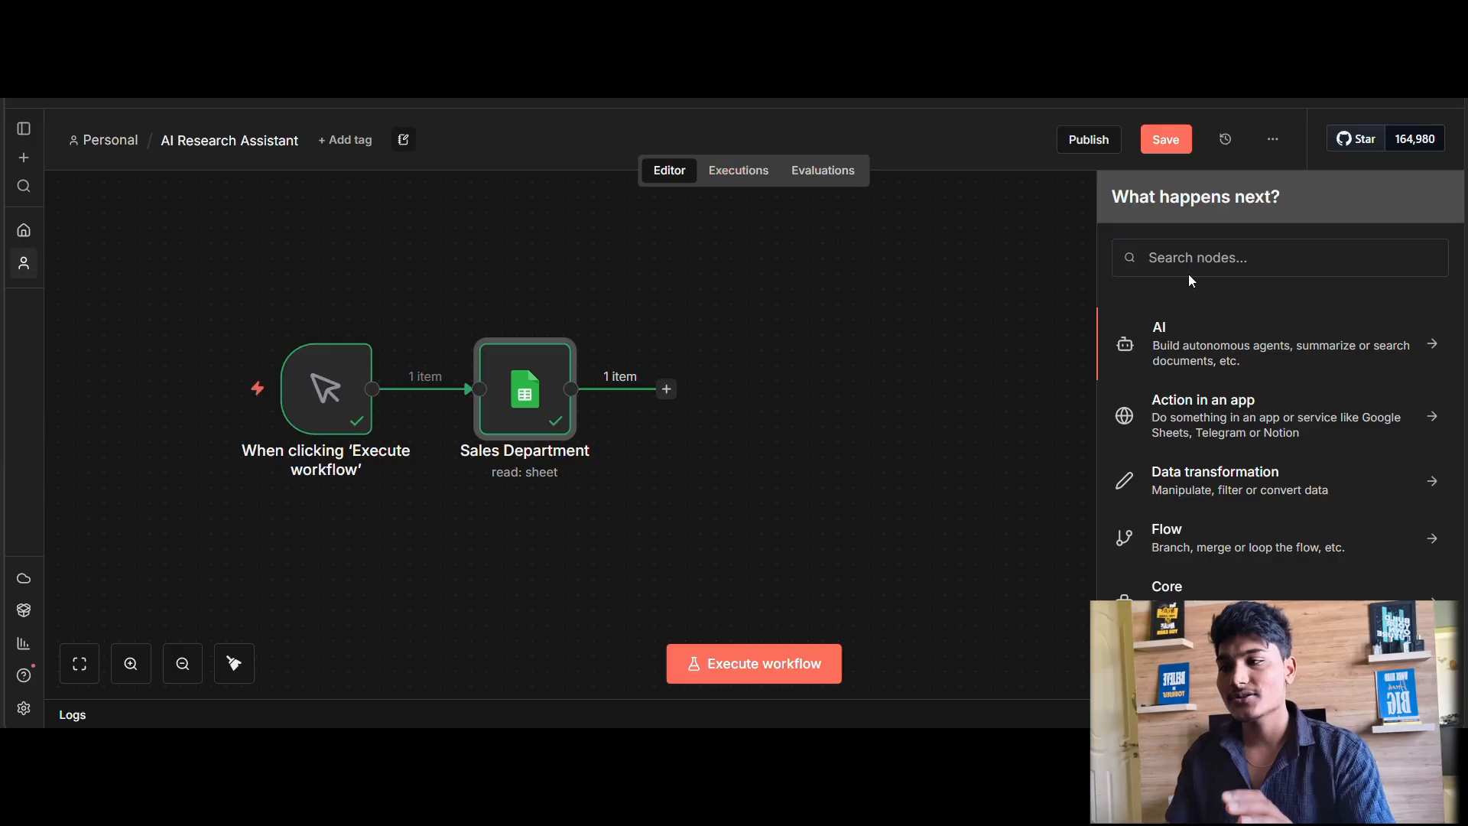
{"action": "type", "text": "edit"}
{"action": "left_click", "coordinate": [1222, 402]}
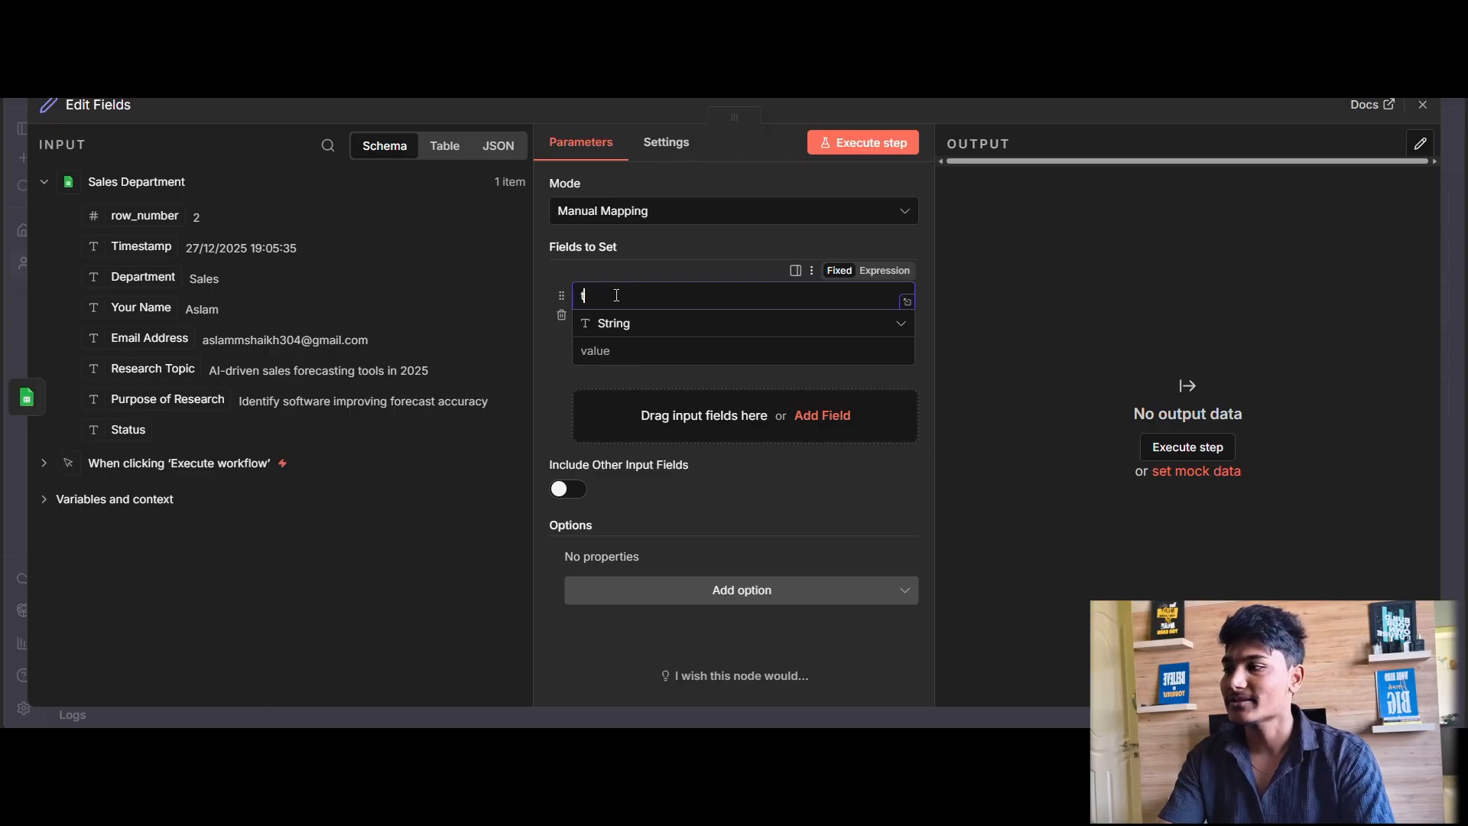
{"action": "left_click", "coordinate": [604, 350]}
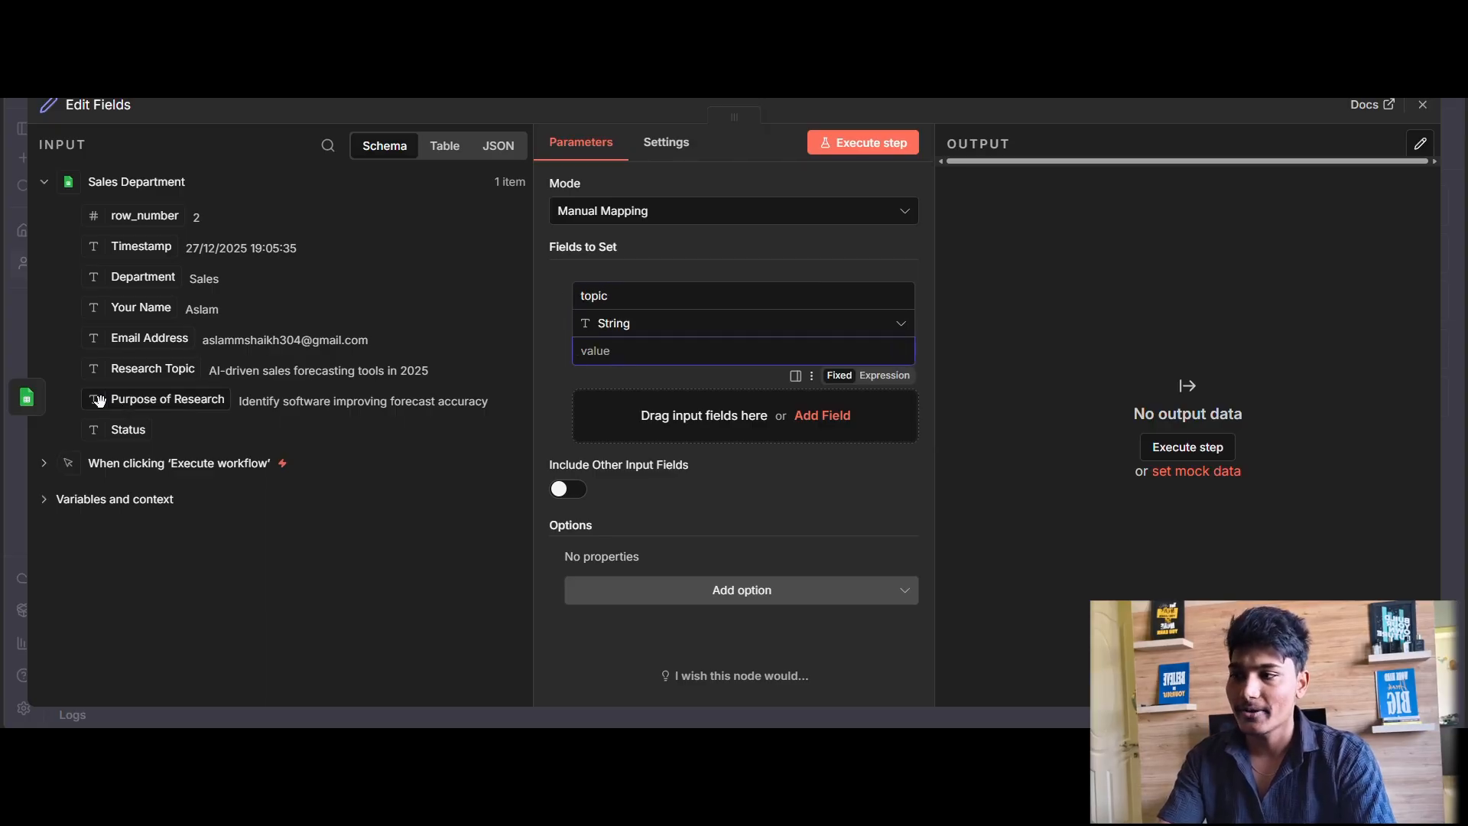
{"action": "left_click_drag", "start_coordinate": [130, 368], "coordinate": [699, 369]}
{"action": "left_click_drag", "start_coordinate": [145, 371], "coordinate": [722, 350]}
Run the Edit Fields node and compare its topic output with the incoming Research Topic value.
{"action": "left_click", "coordinate": [887, 142]}
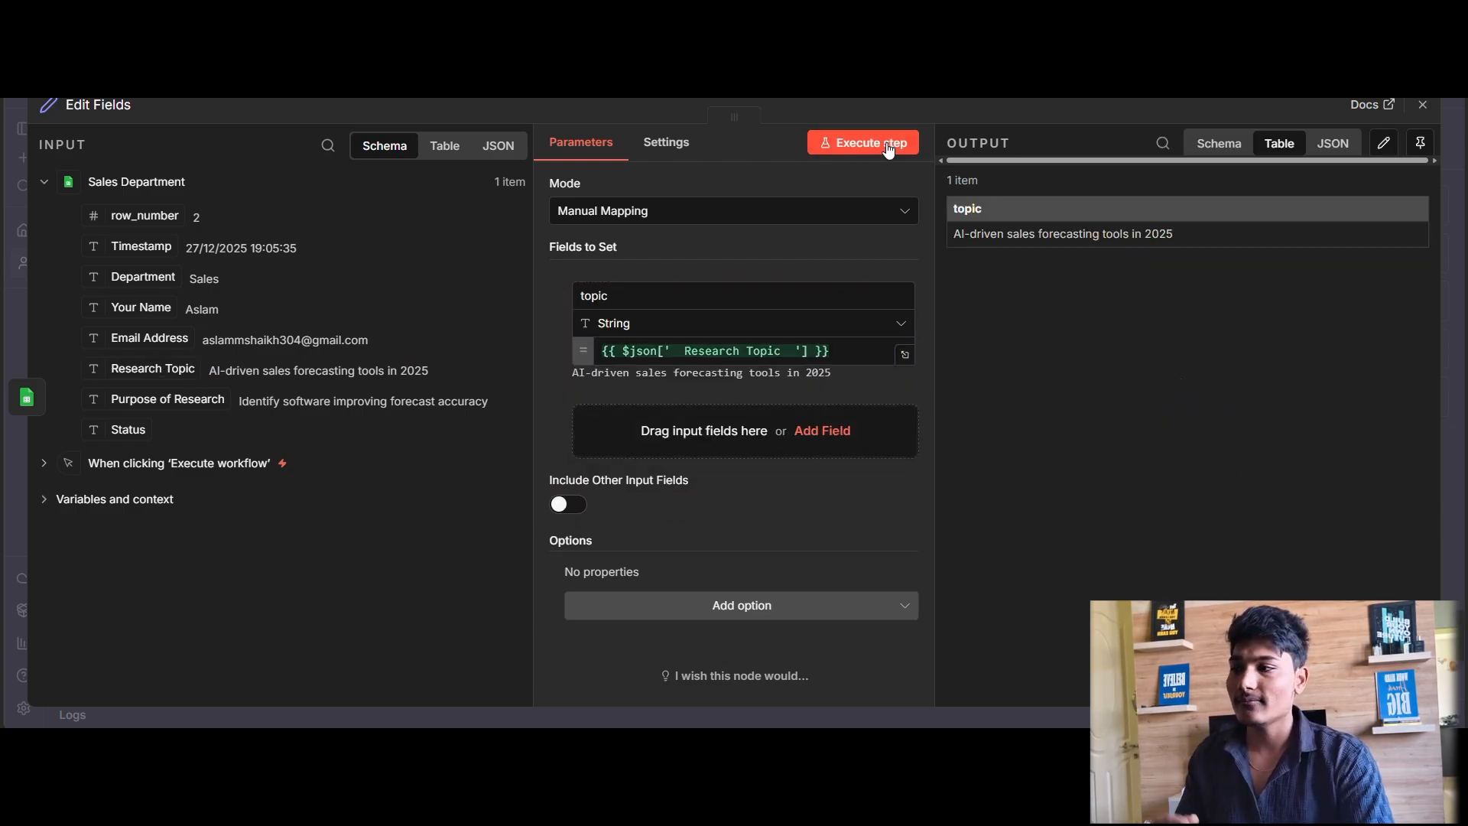
{"action": "left_click_drag", "start_coordinate": [1188, 228], "coordinate": [316, 365]}
{"action": "left_click_drag", "start_coordinate": [210, 370], "coordinate": [431, 371]}
{"action": "triple_click", "coordinate": [1055, 236]}
{"action": "left_click", "coordinate": [887, 143]}
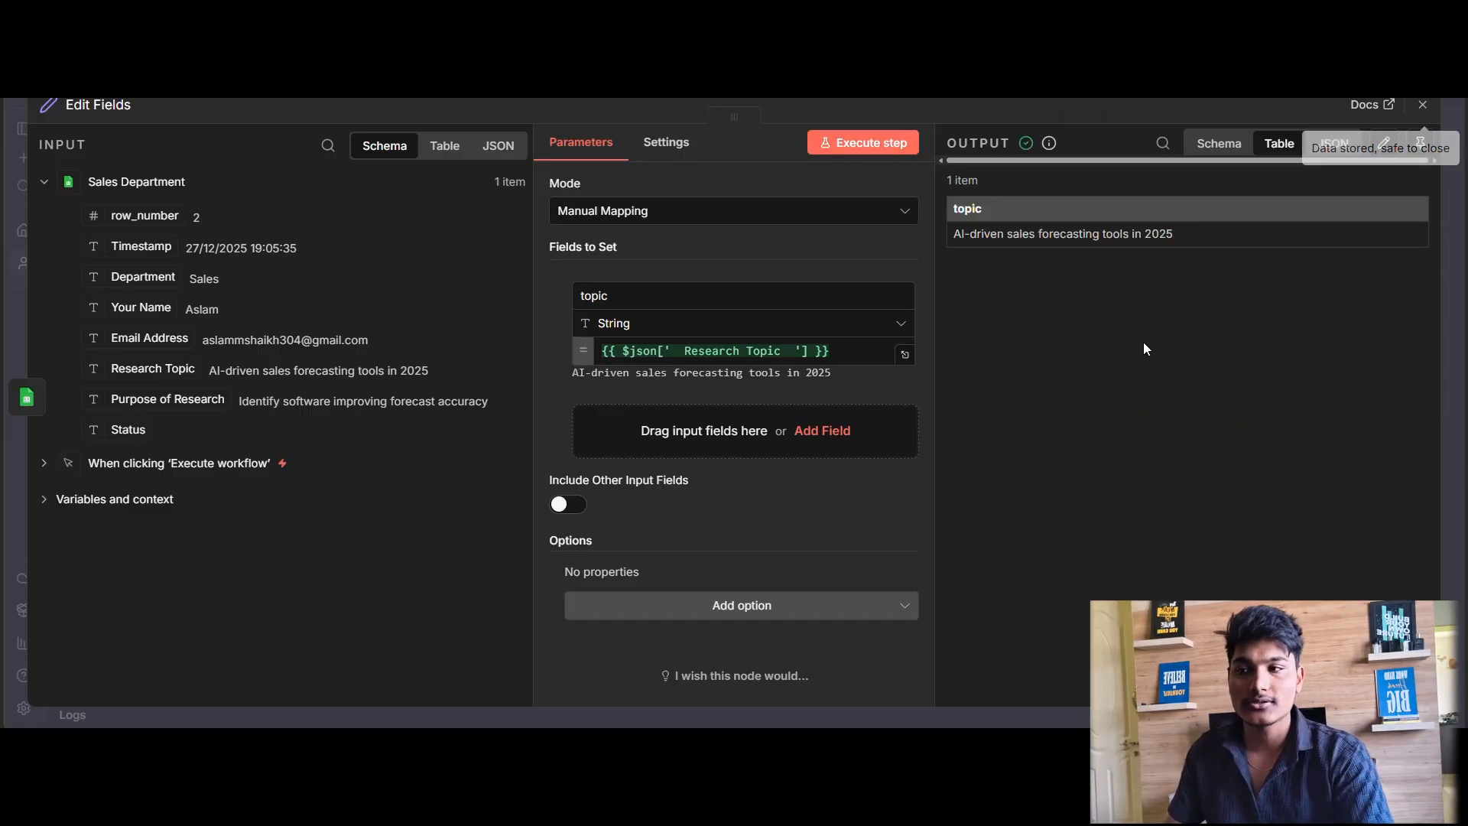
{"action": "left_click_drag", "start_coordinate": [1189, 228], "coordinate": [359, 342]}
{"action": "left_click_drag", "start_coordinate": [212, 370], "coordinate": [429, 371]}
{"action": "triple_click", "coordinate": [1056, 237]}
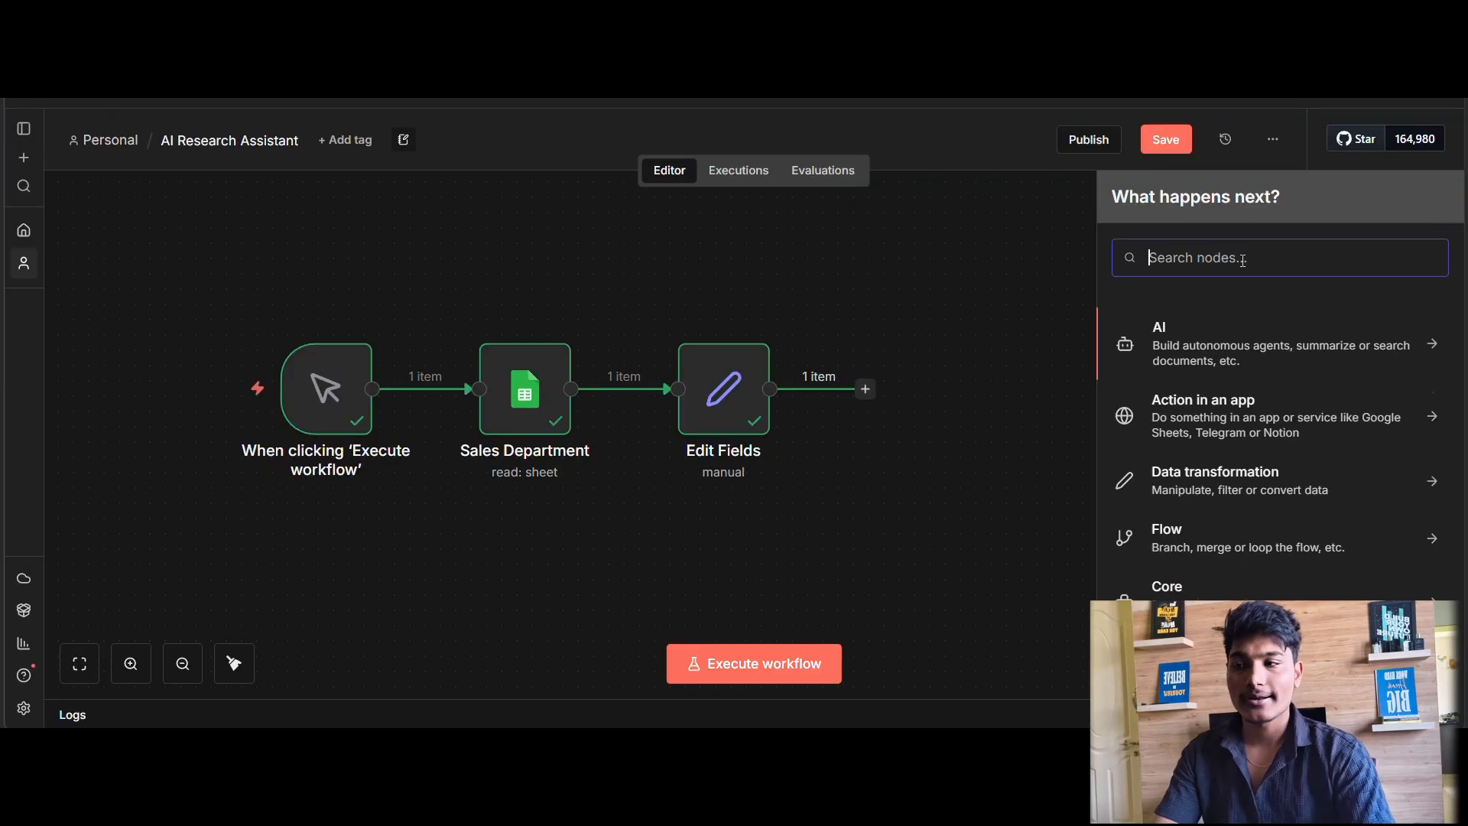
Add a SerpApi Official node with the Search Google action after Edit Fields.
{"action": "type", "text": "s"}
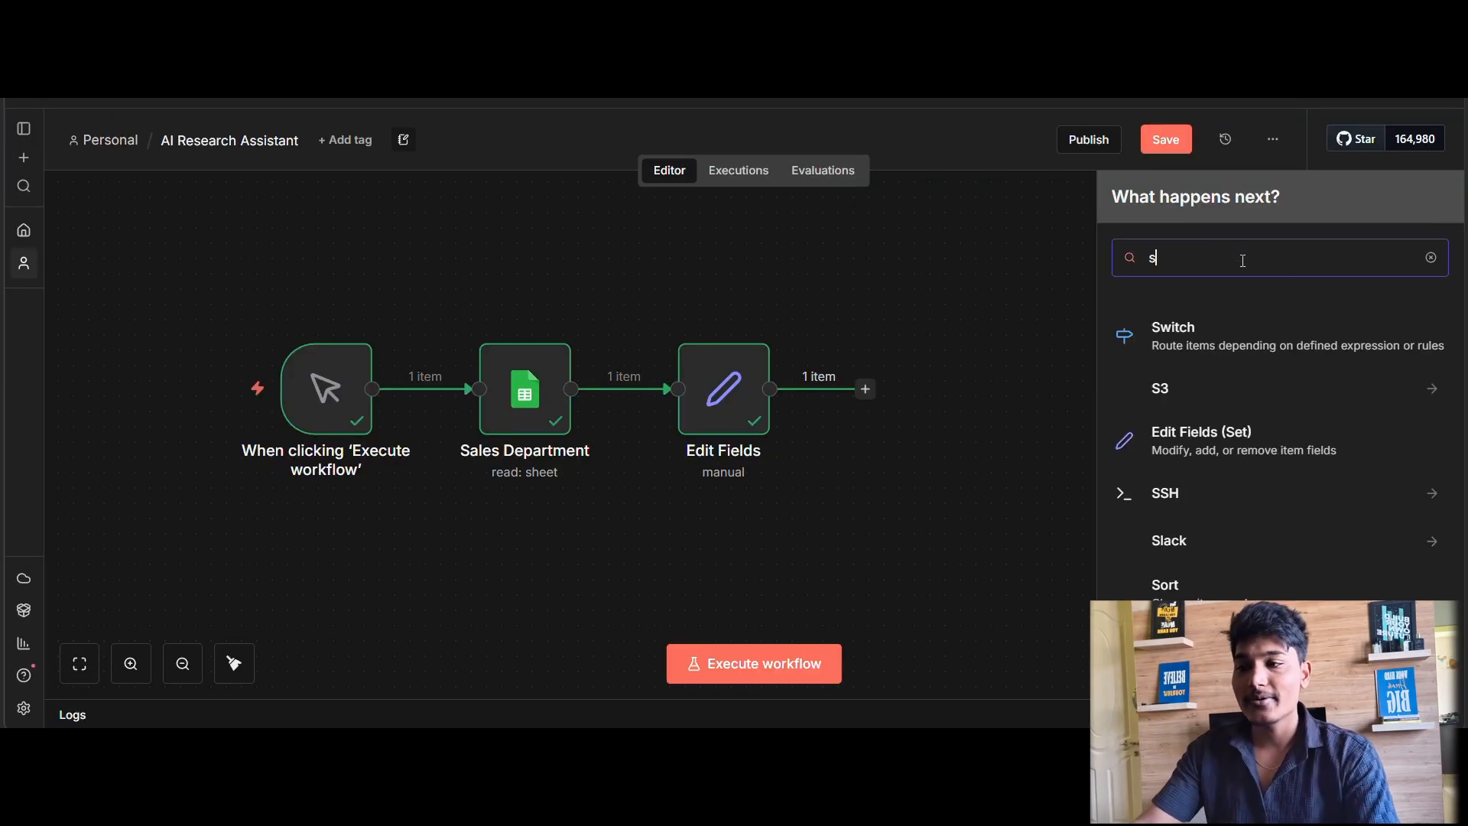
{"action": "type", "text": "er"}
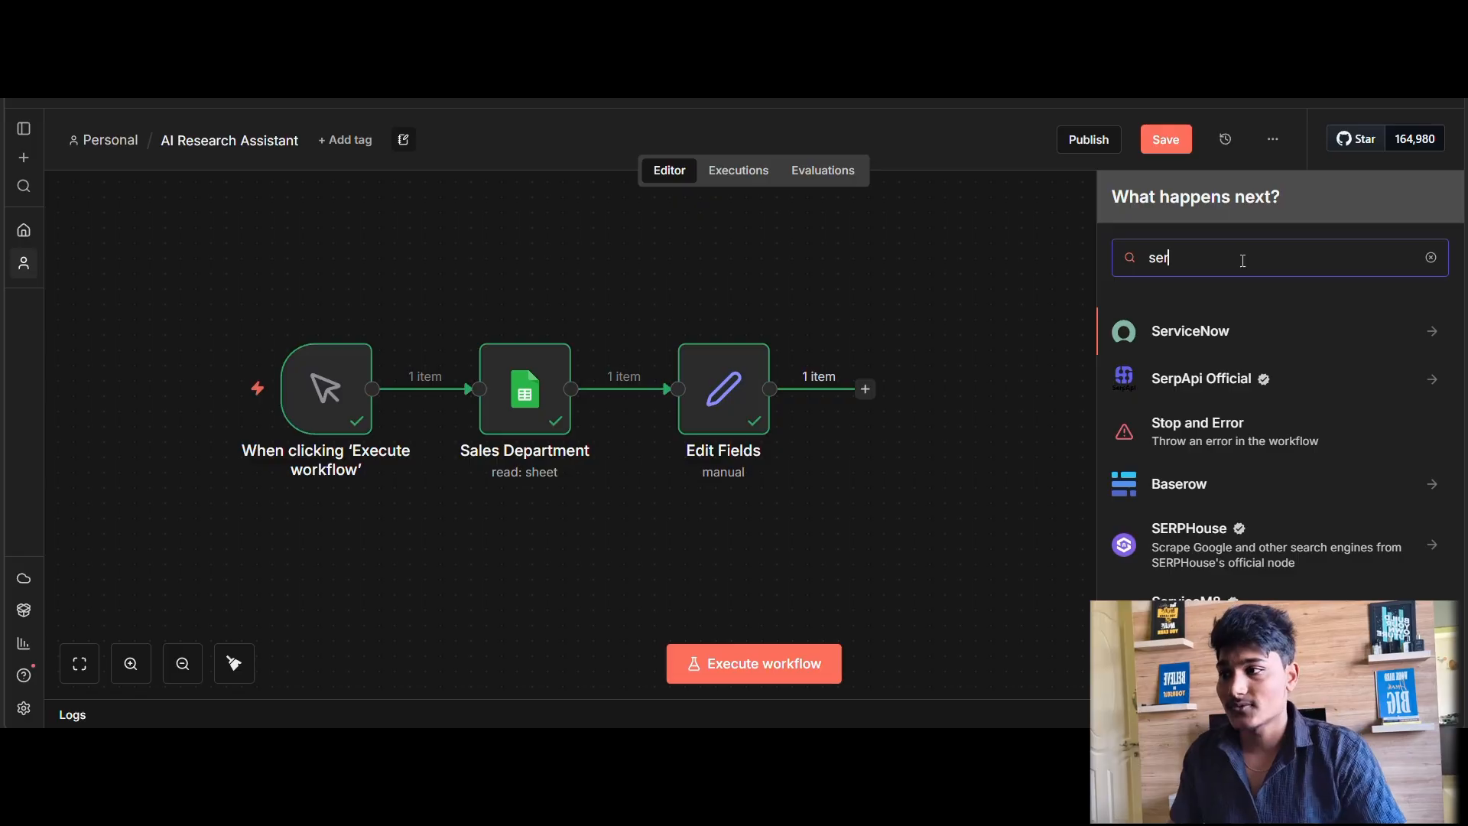
{"action": "type", "text": "p"}
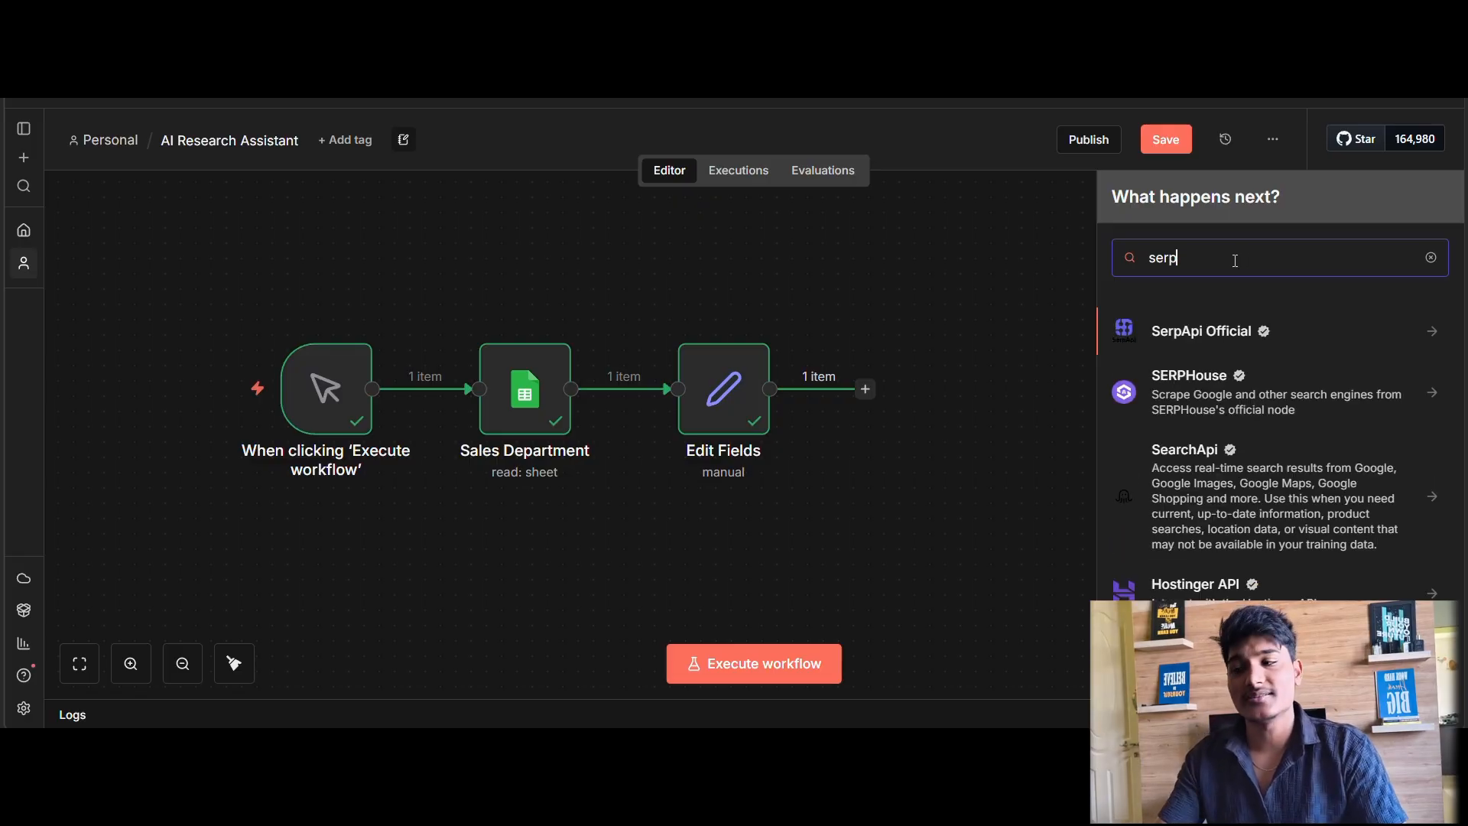
{"action": "left_click", "coordinate": [1224, 335]}
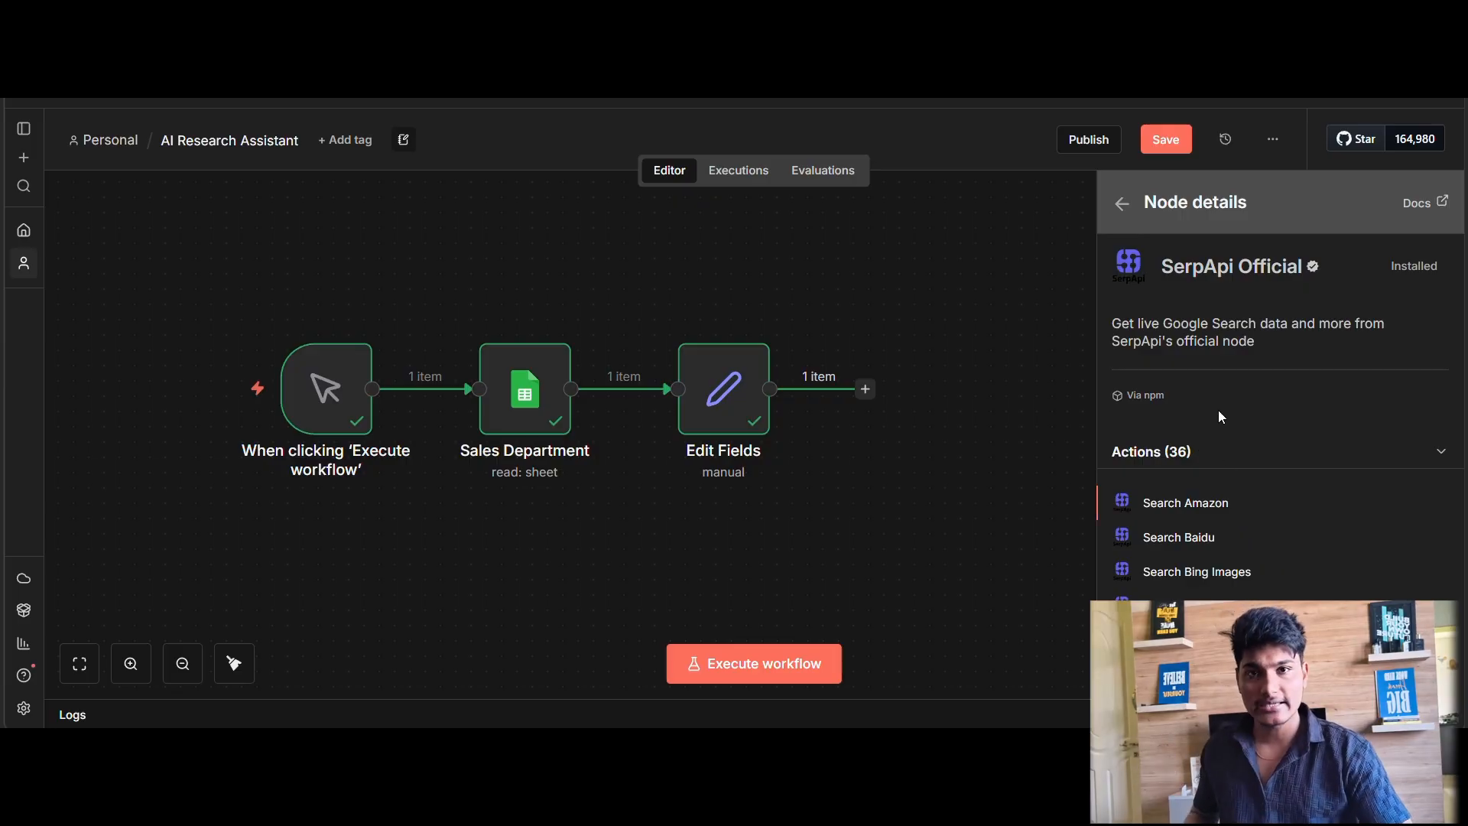
{"action": "scroll", "coordinate": [1222, 474], "scroll_direction": "down", "scroll_amount": 1}
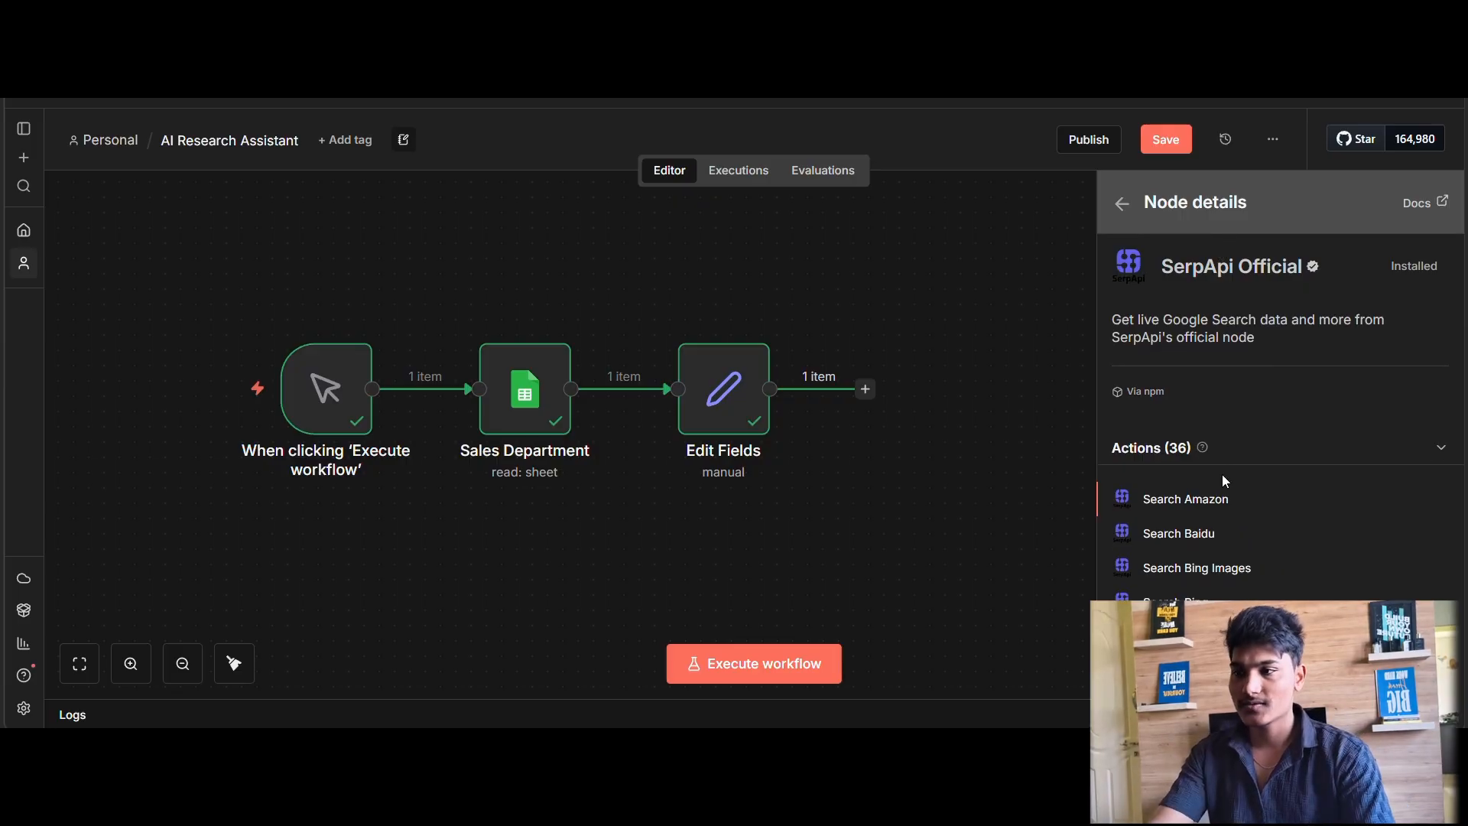
{"action": "scroll", "coordinate": [1222, 474], "scroll_direction": "down", "scroll_amount": 2}
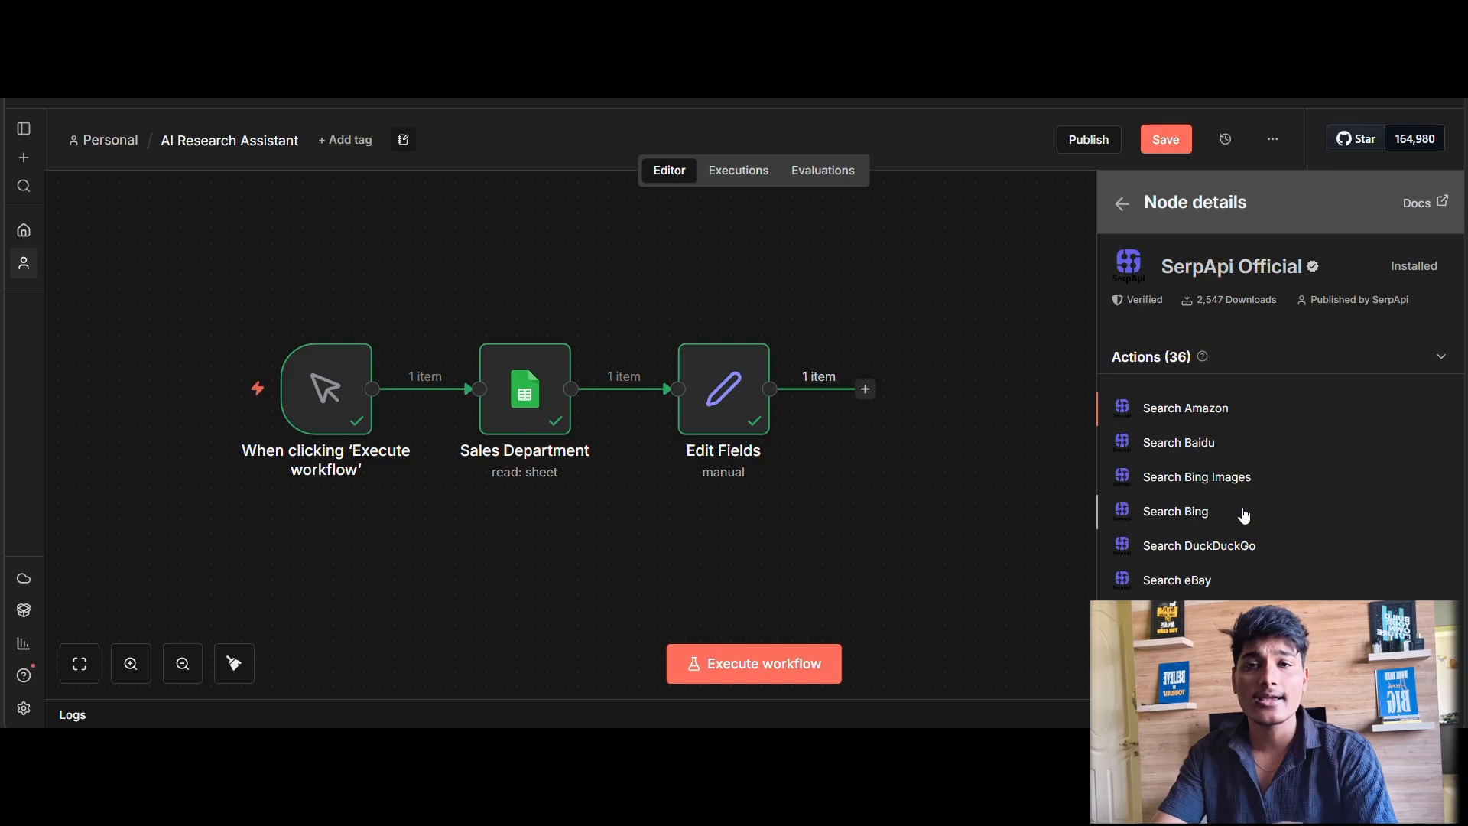
{"action": "scroll", "coordinate": [1245, 515], "scroll_direction": "down", "scroll_amount": 4}
{"action": "scroll", "coordinate": [1244, 516], "scroll_direction": "down", "scroll_amount": 1}
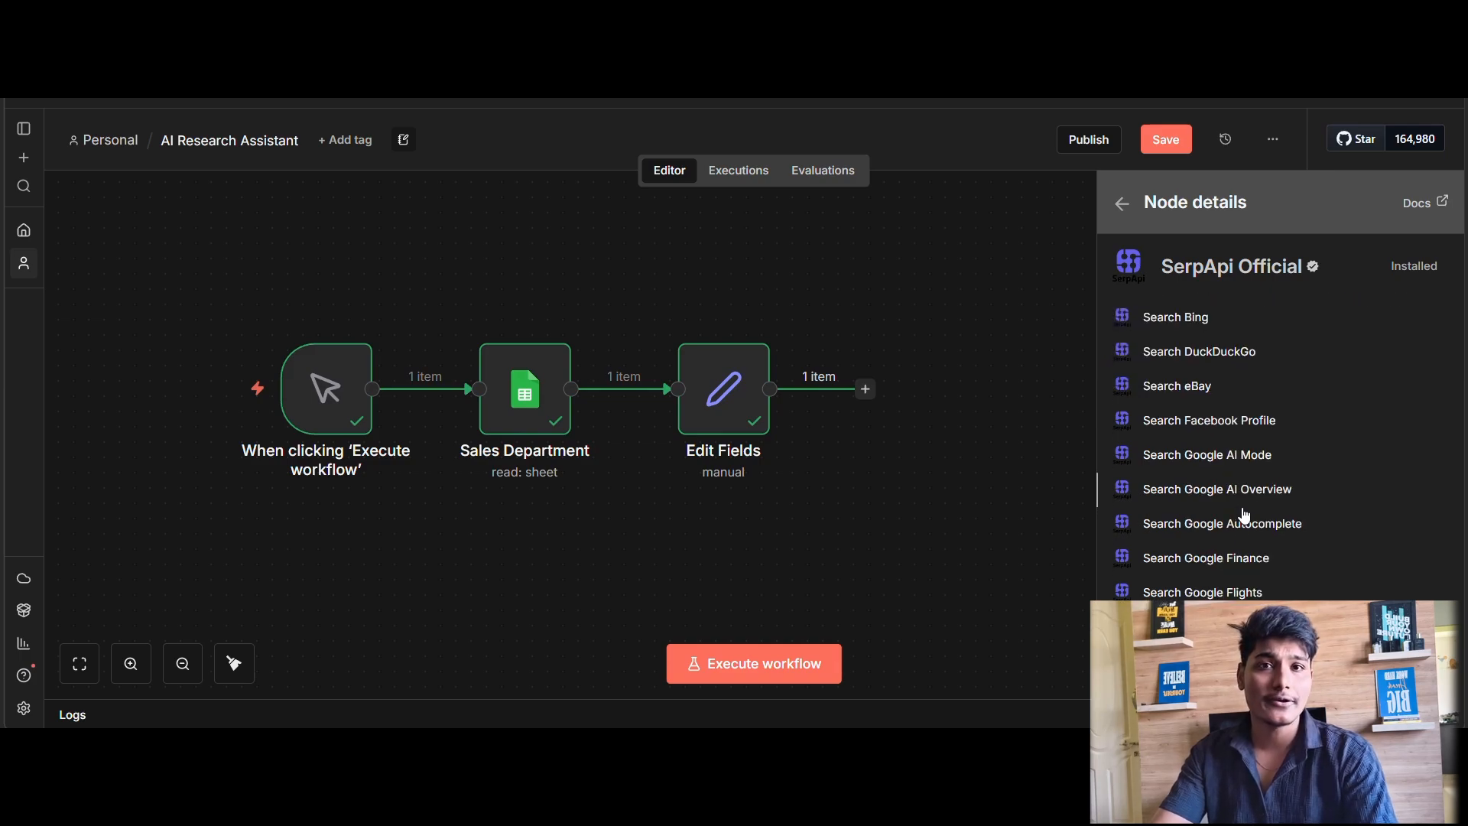
{"action": "scroll", "coordinate": [1244, 515], "scroll_direction": "down", "scroll_amount": 5}
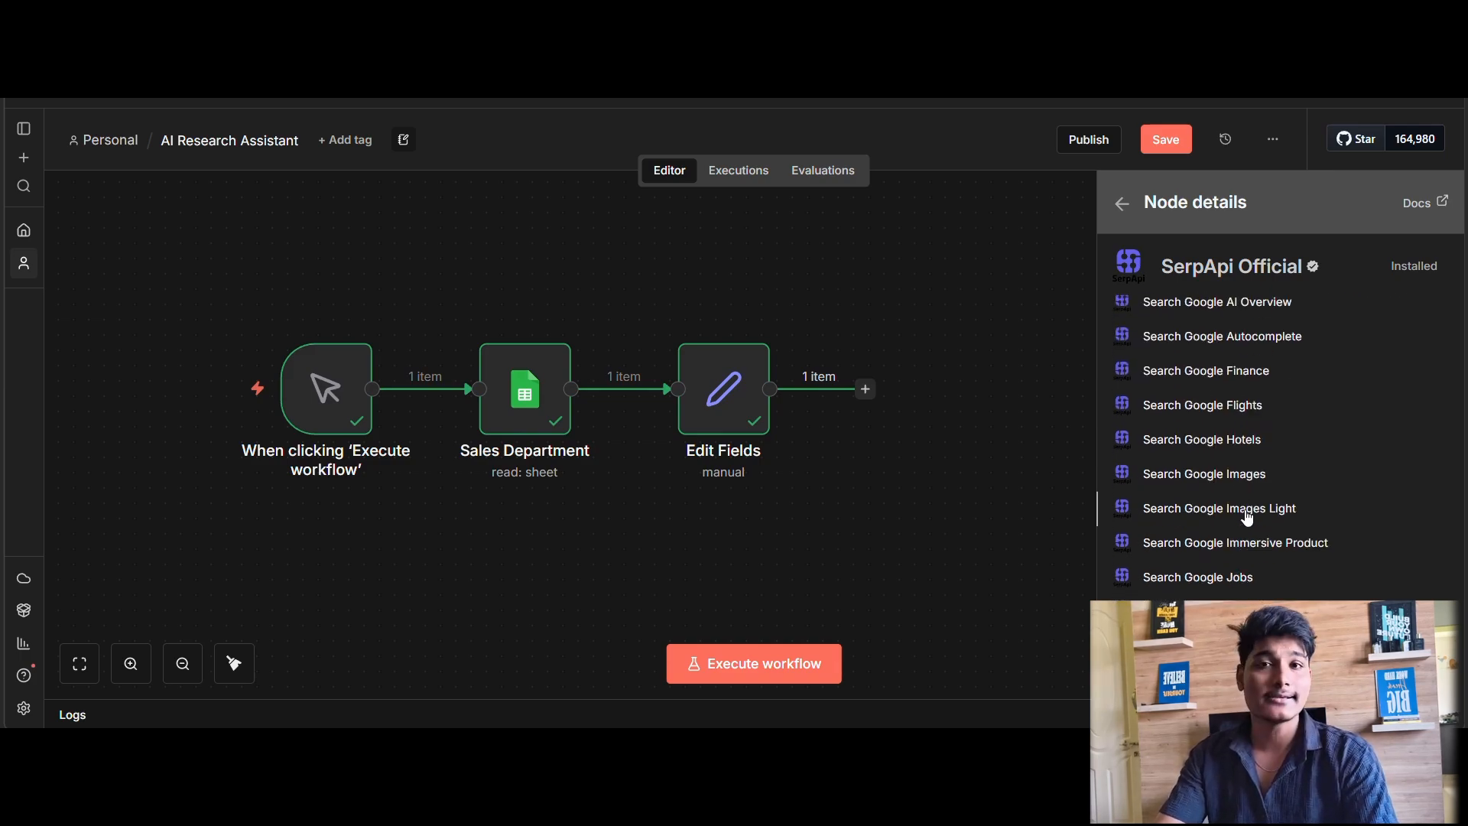
{"action": "scroll", "coordinate": [1248, 518], "scroll_direction": "down", "scroll_amount": 5}
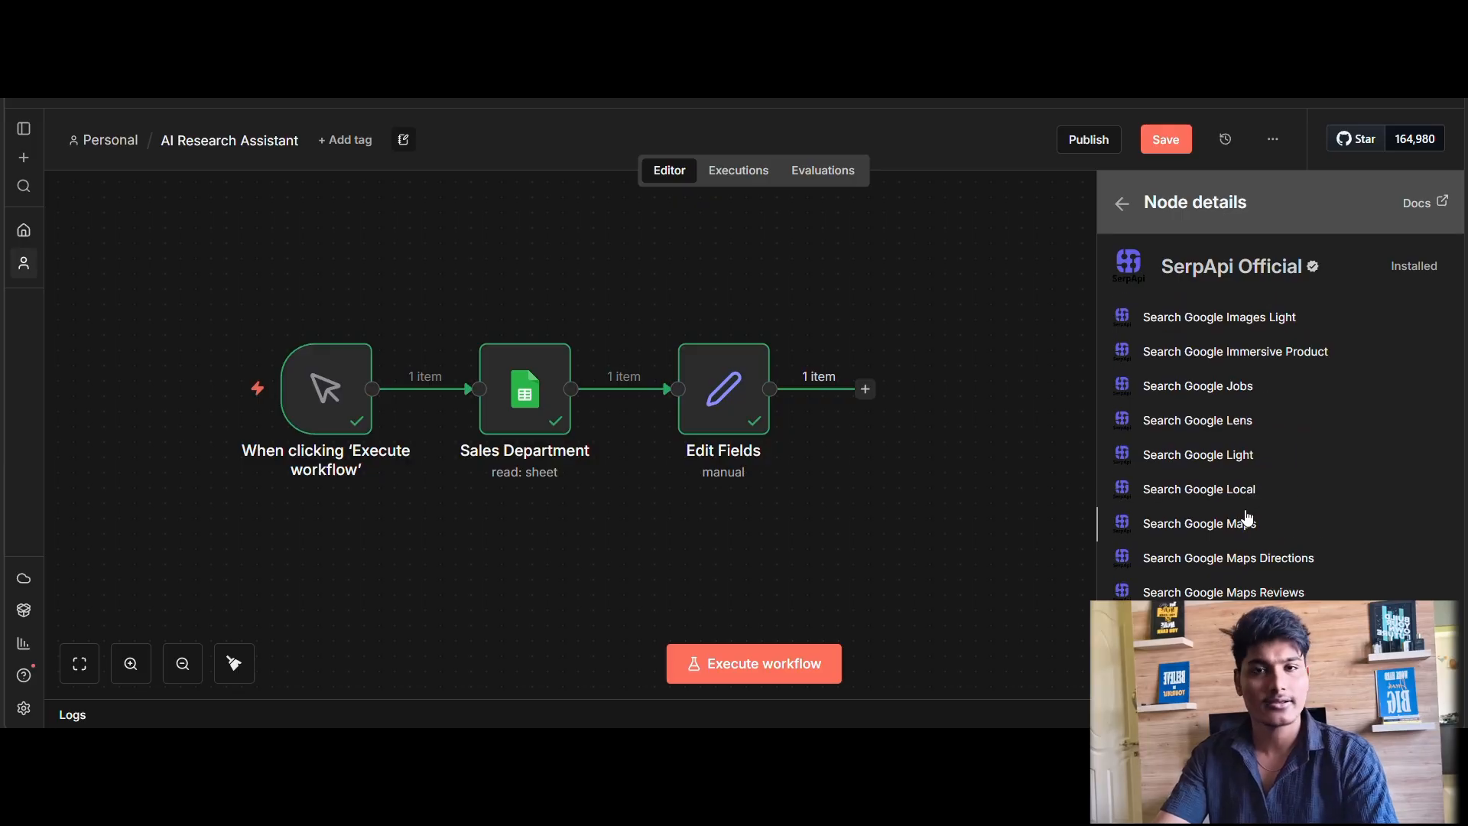
{"action": "scroll", "coordinate": [1248, 519], "scroll_direction": "down", "scroll_amount": 3}
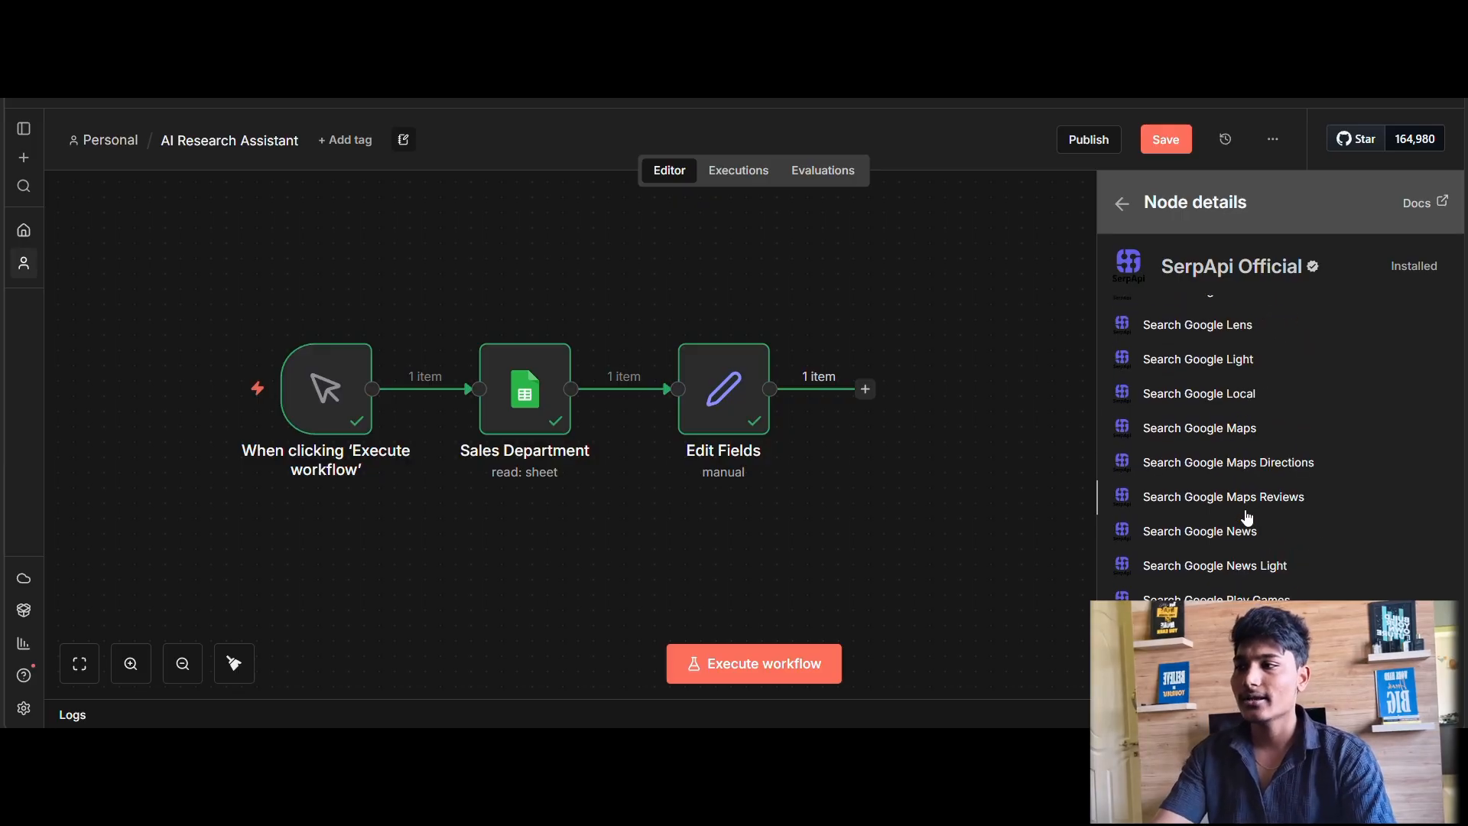
{"action": "scroll", "coordinate": [1248, 520], "scroll_direction": "down", "scroll_amount": 8}
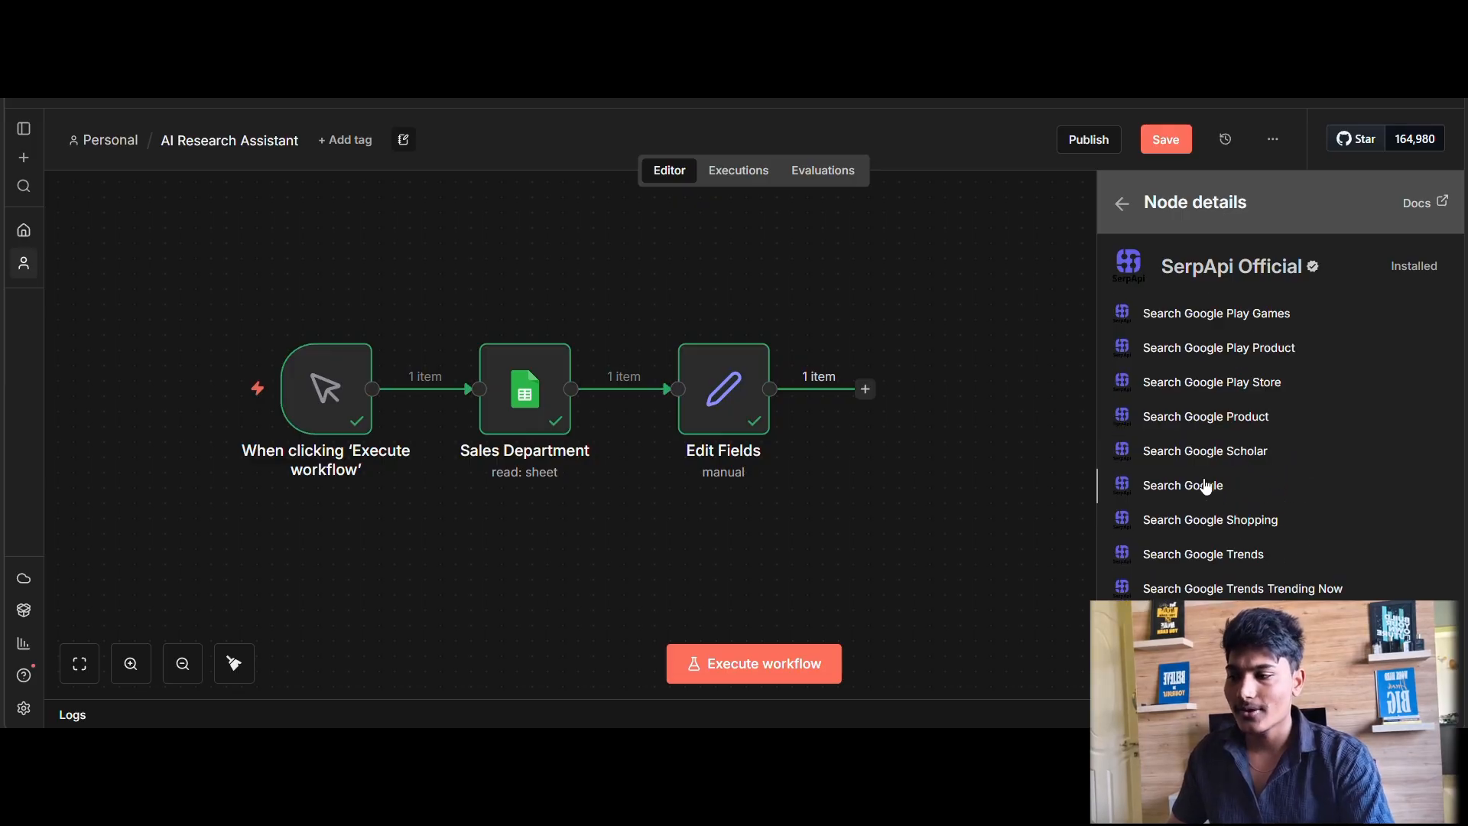
{"action": "scroll", "coordinate": [1277, 480], "scroll_direction": "down", "scroll_amount": 1}
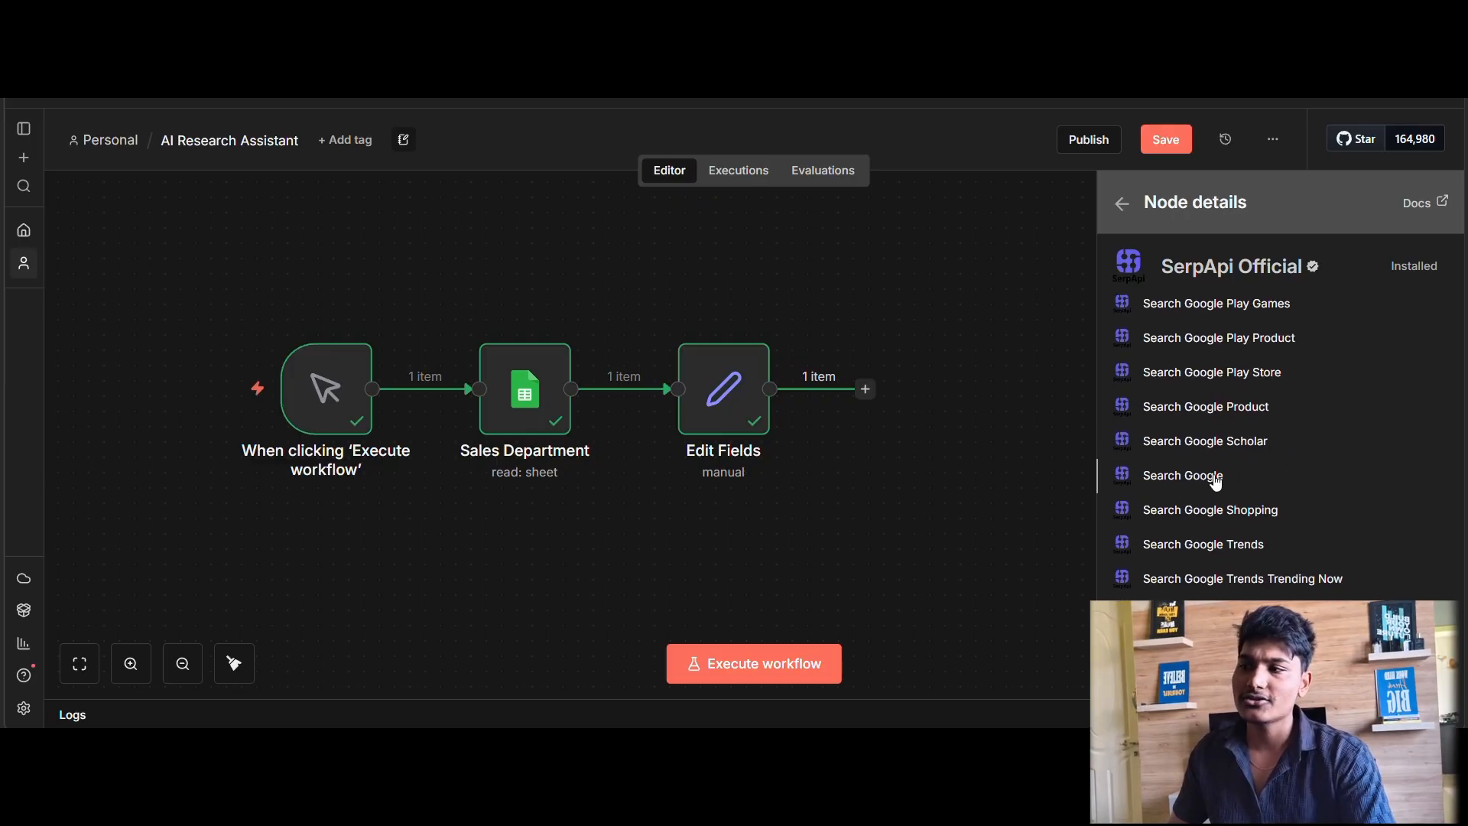
{"action": "left_click", "coordinate": [1183, 476]}
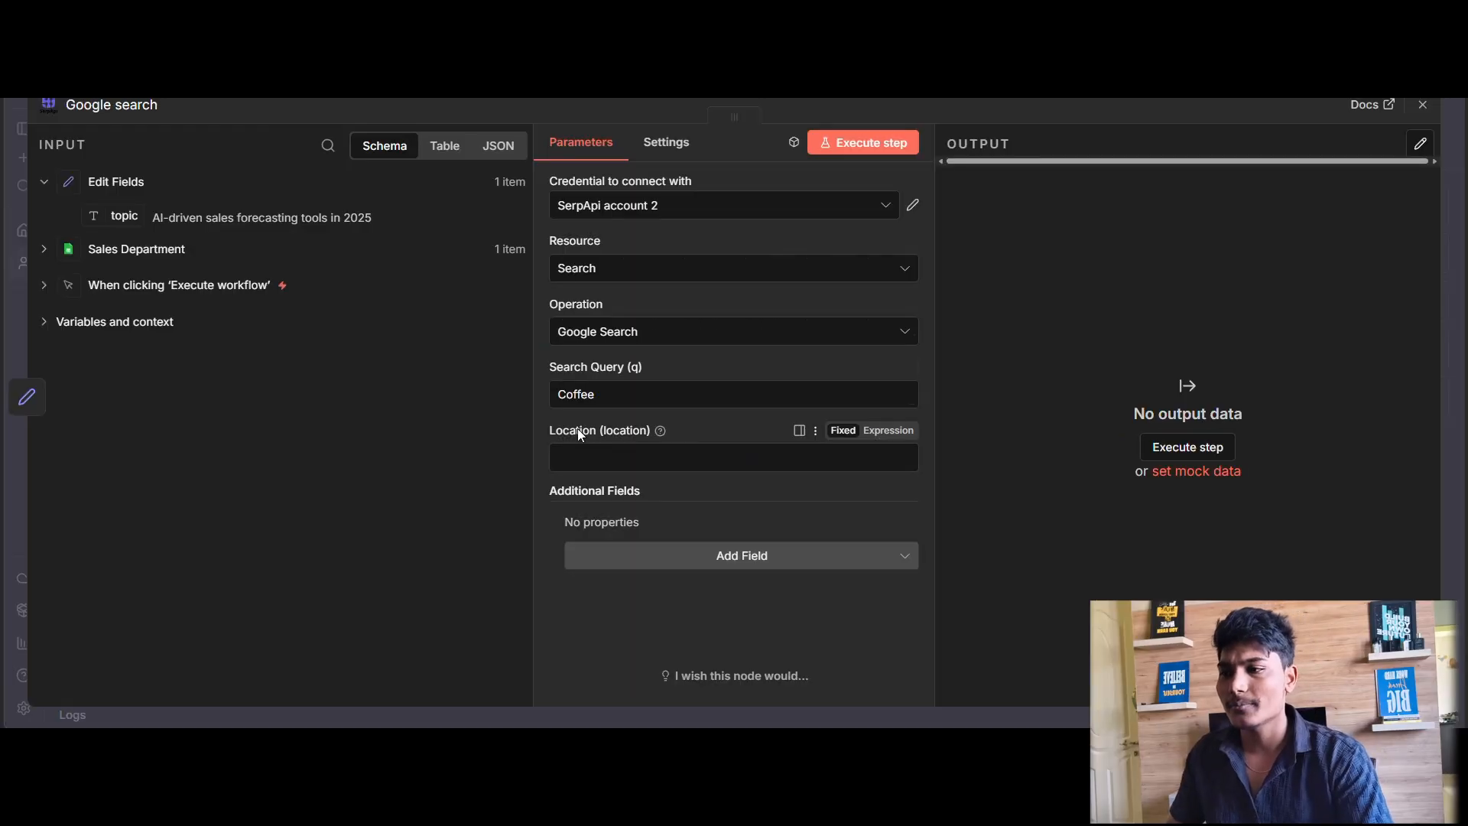
Try creating a new SerpApi credential by pasting the API key, and discard it without saving.
{"action": "left_click", "coordinate": [681, 208]}
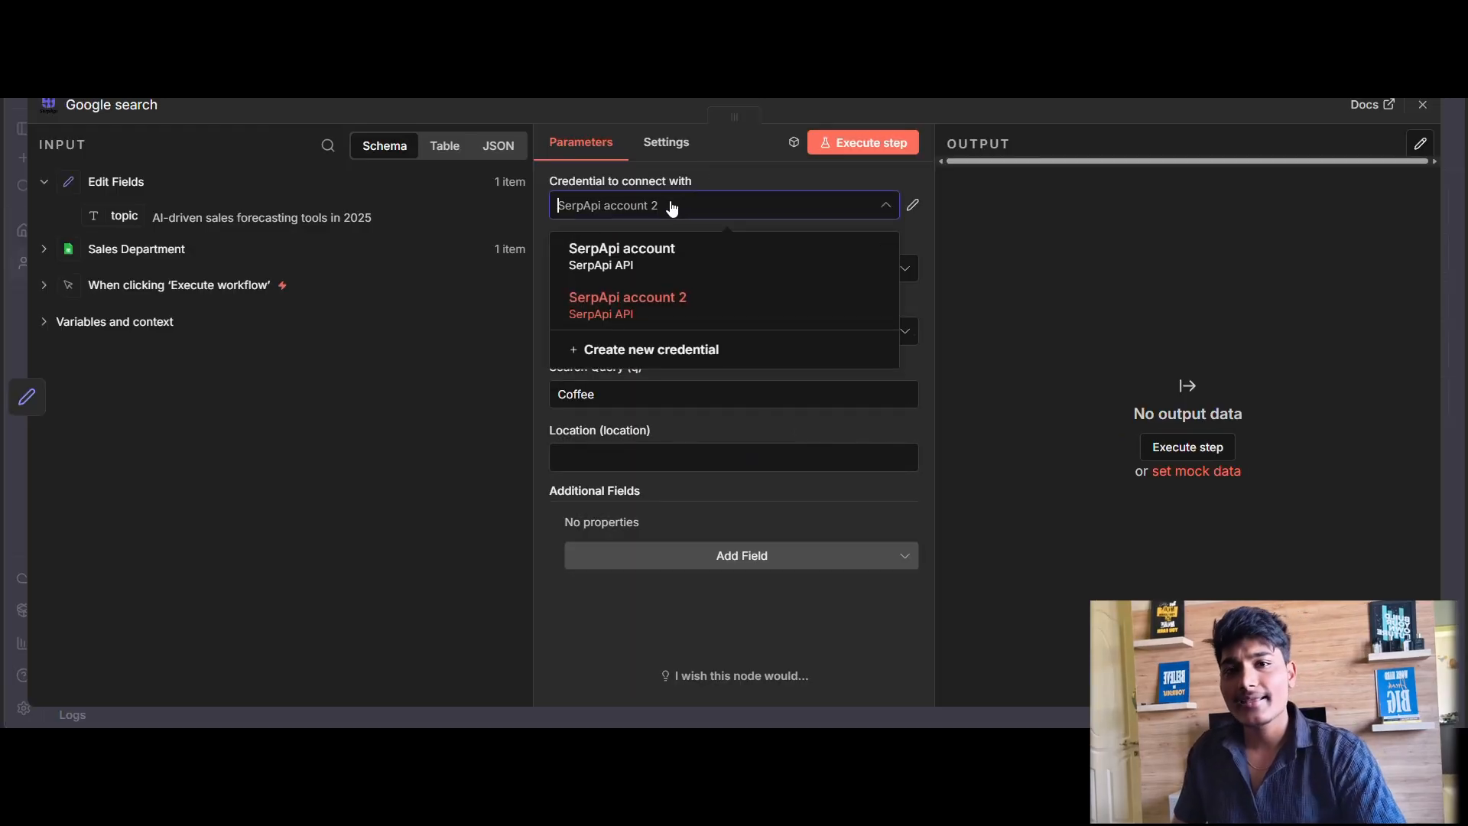
{"action": "left_click", "coordinate": [643, 361]}
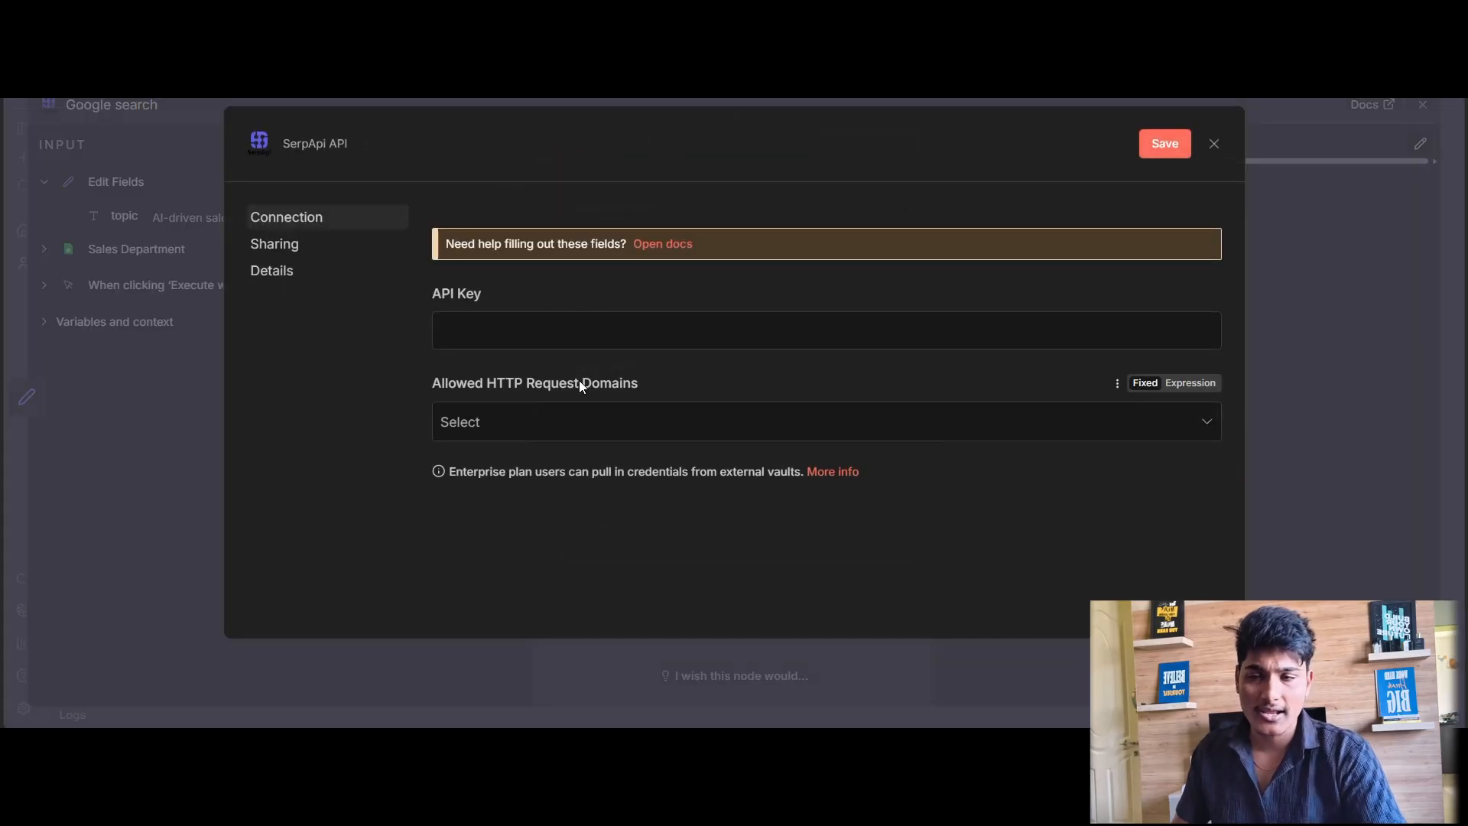
{"action": "left_click", "coordinate": [513, 328]}
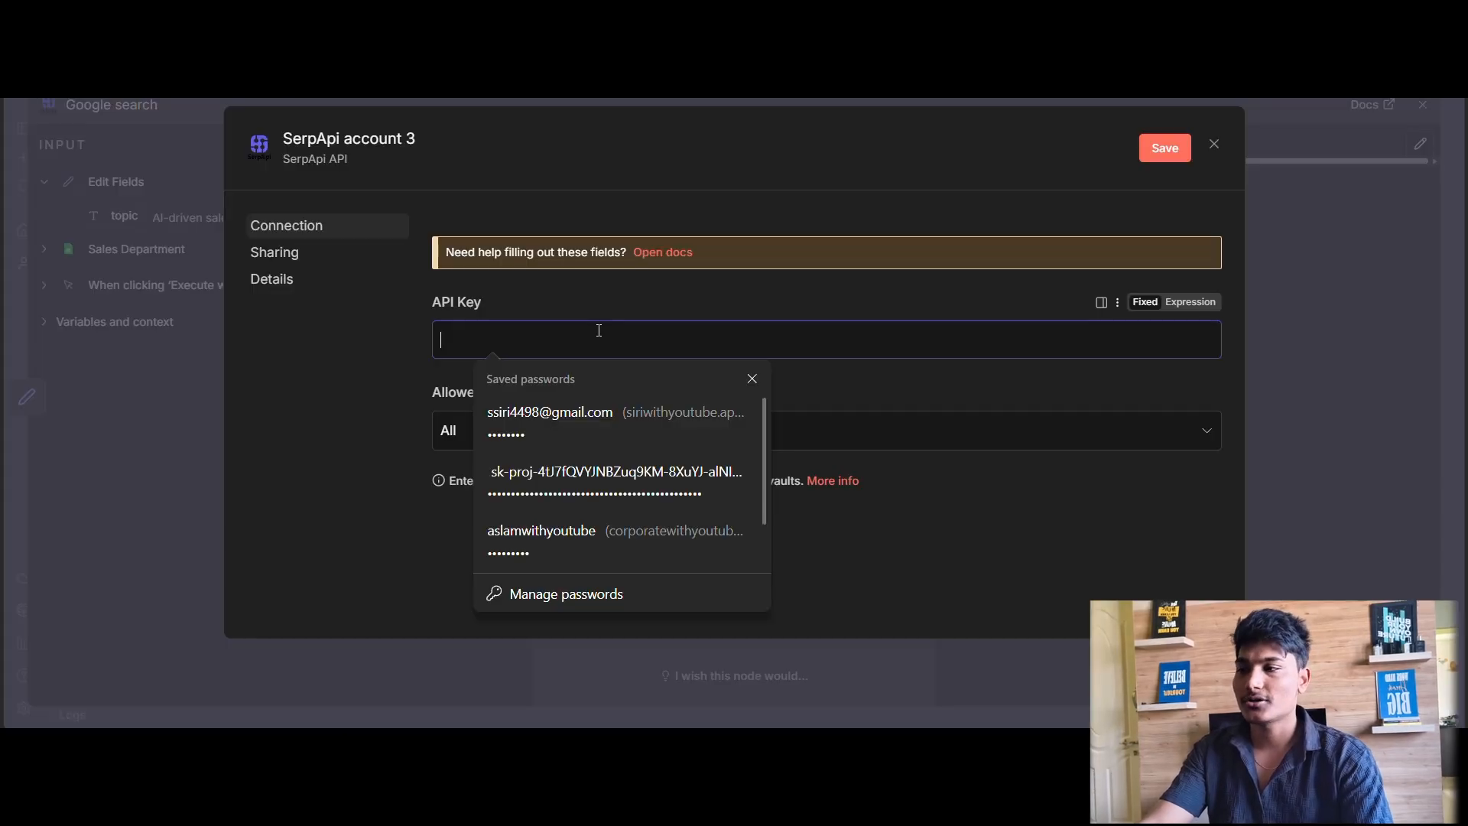
{"action": "key", "text": "ctrl+v"}
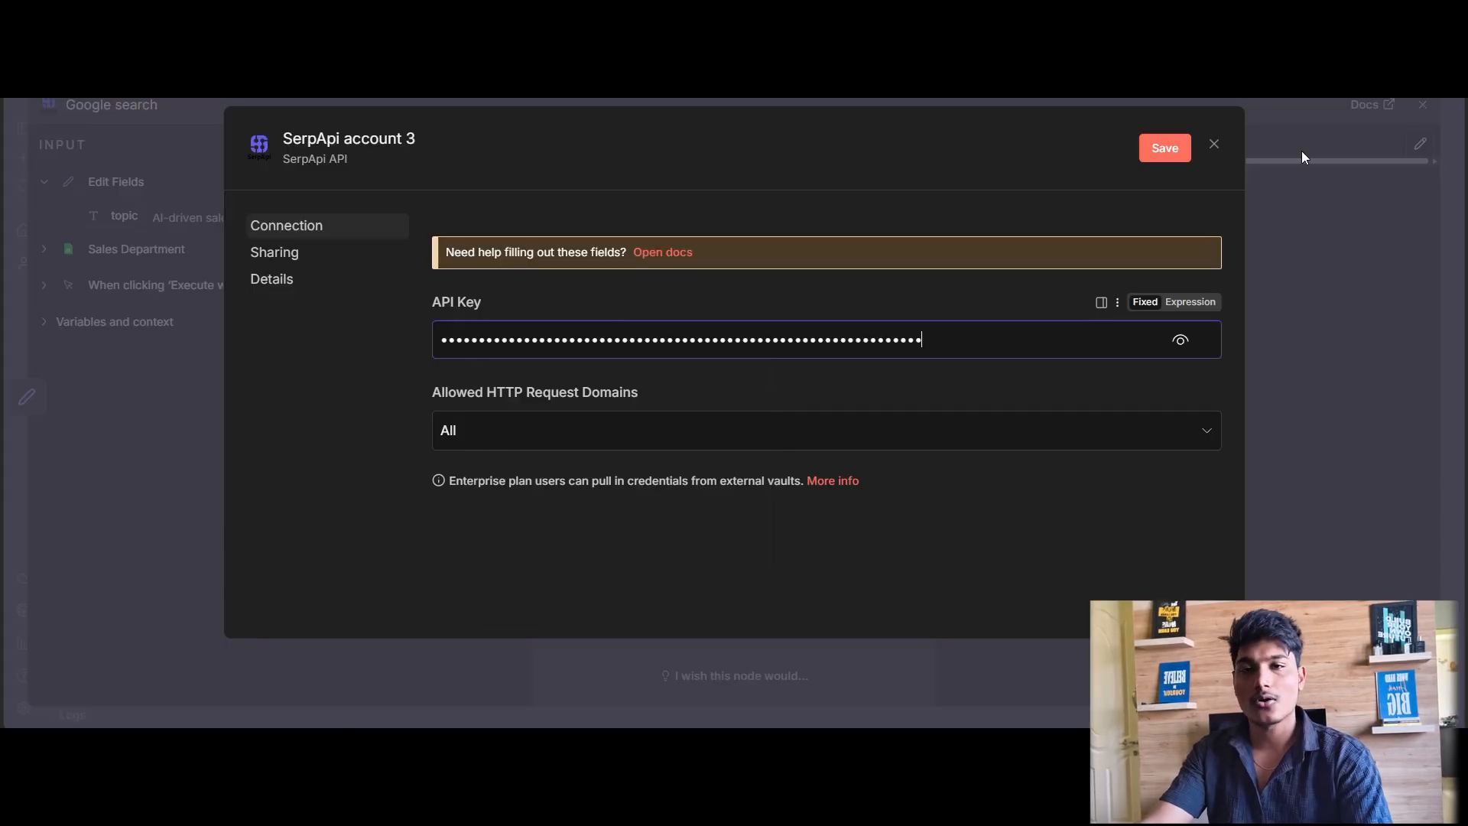
{"action": "left_click", "coordinate": [1213, 144]}
{"action": "left_click", "coordinate": [800, 447]}
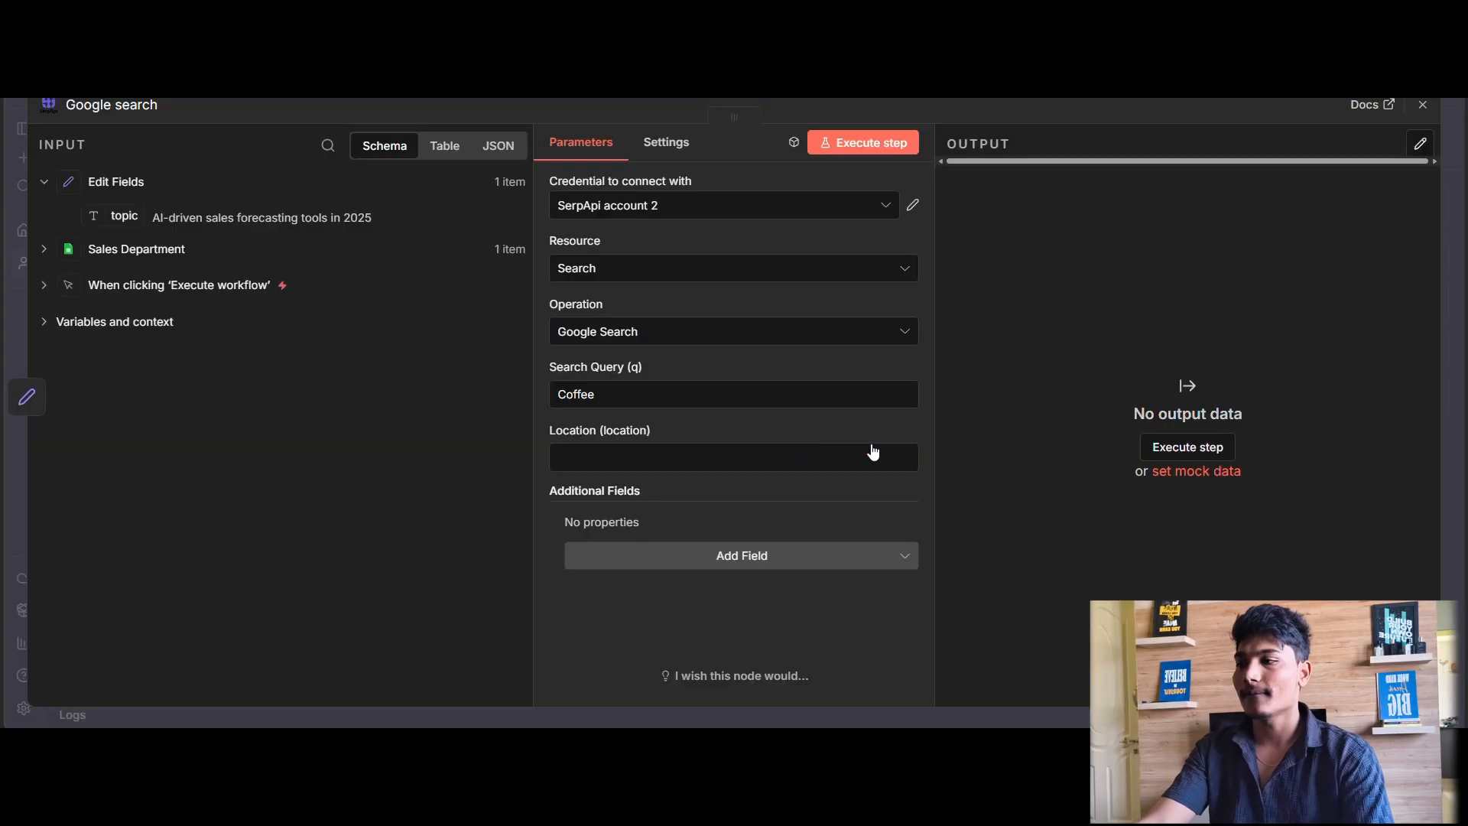
Replace the Google search query with the topic field from Edit Fields, set the location to India, and run the node.
{"action": "left_click_drag", "start_coordinate": [649, 393], "coordinate": [300, 388]}
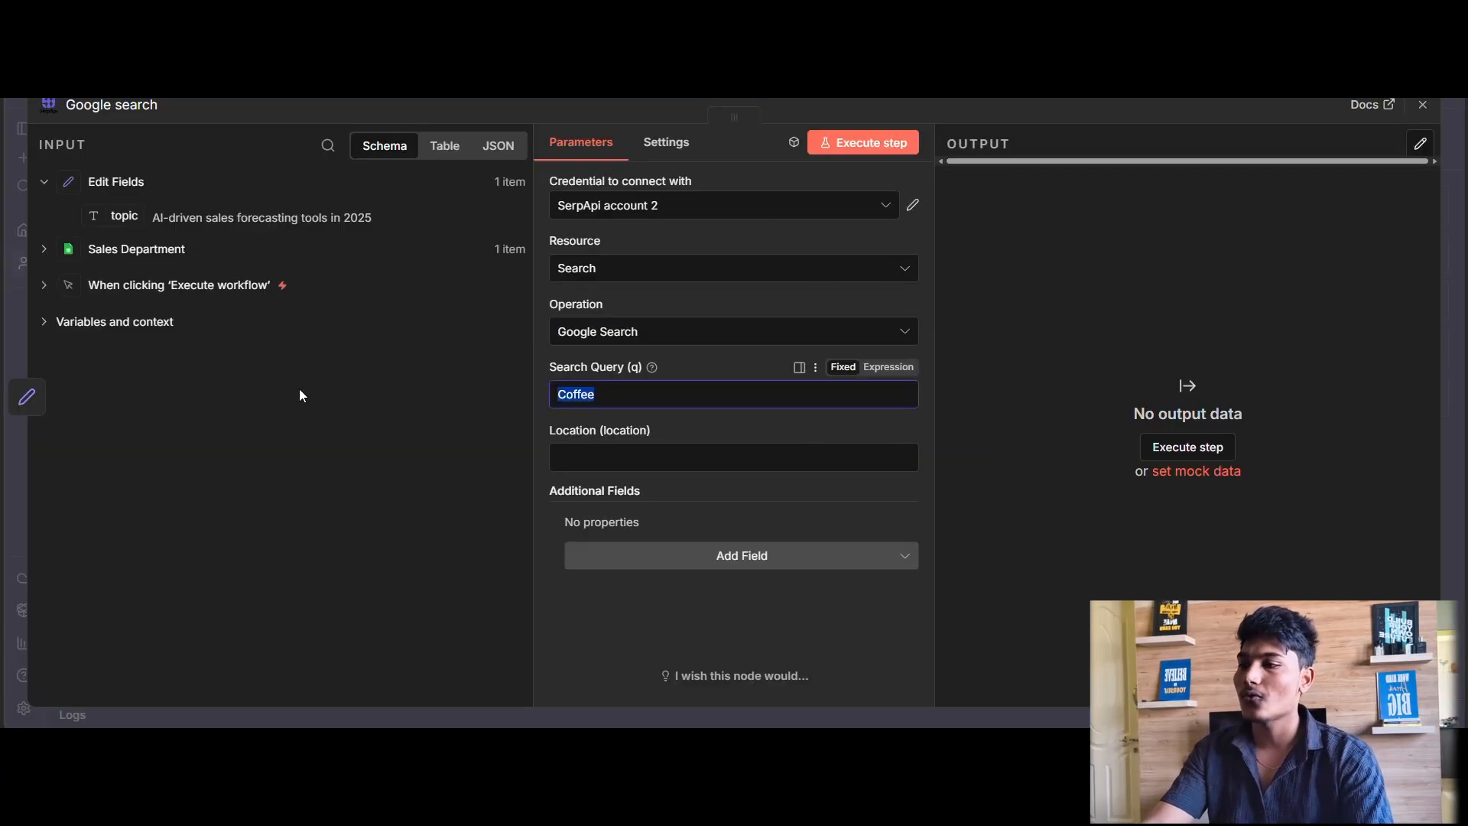
{"action": "key", "text": "BackSpace"}
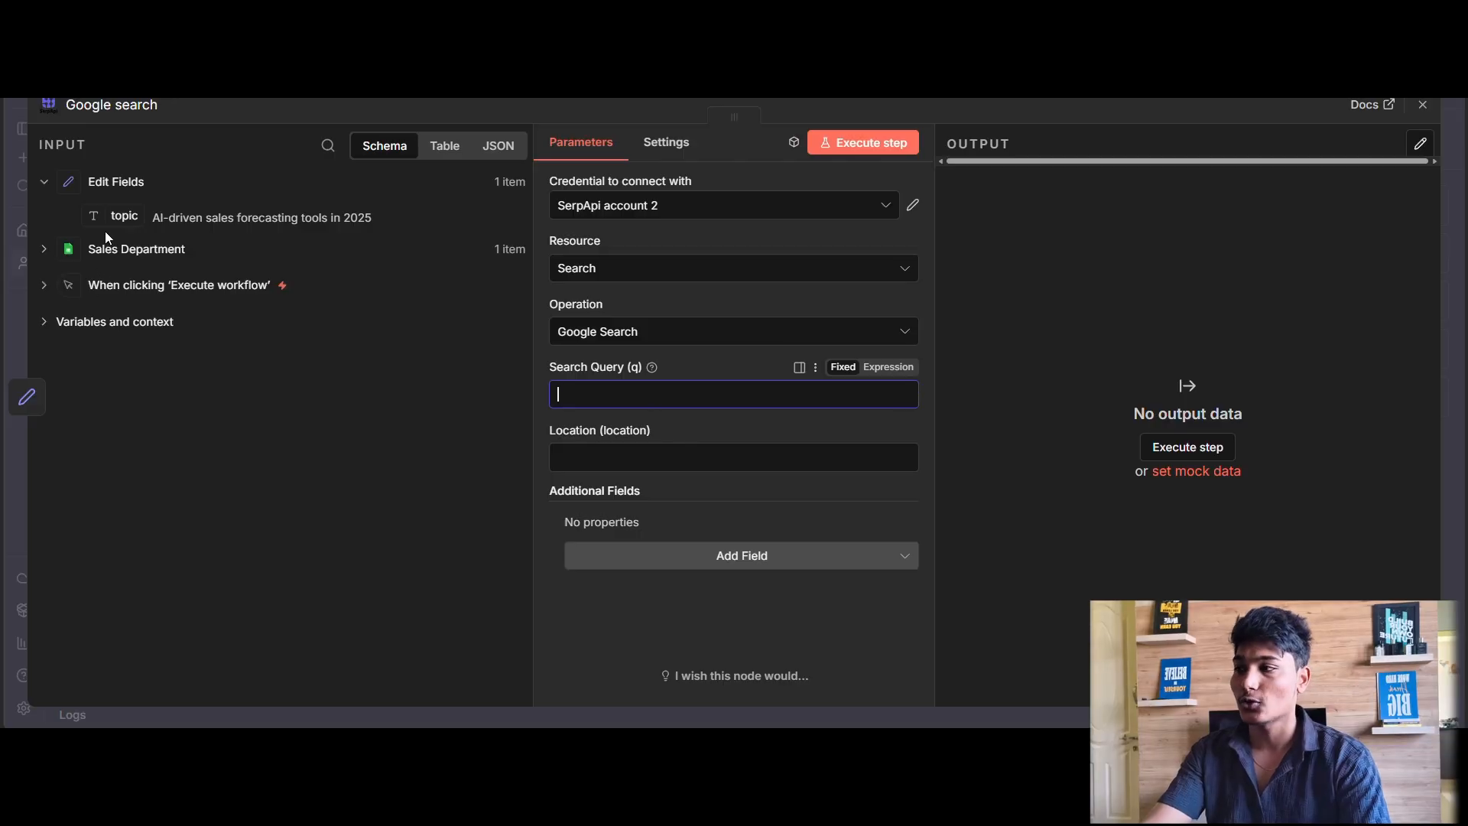
{"action": "left_click_drag", "start_coordinate": [122, 210], "coordinate": [658, 395]}
{"action": "left_click", "coordinate": [1146, 486]}
{"action": "left_click", "coordinate": [716, 482]}
{"action": "type", "text": "India"}
{"action": "left_click", "coordinate": [1034, 520]}
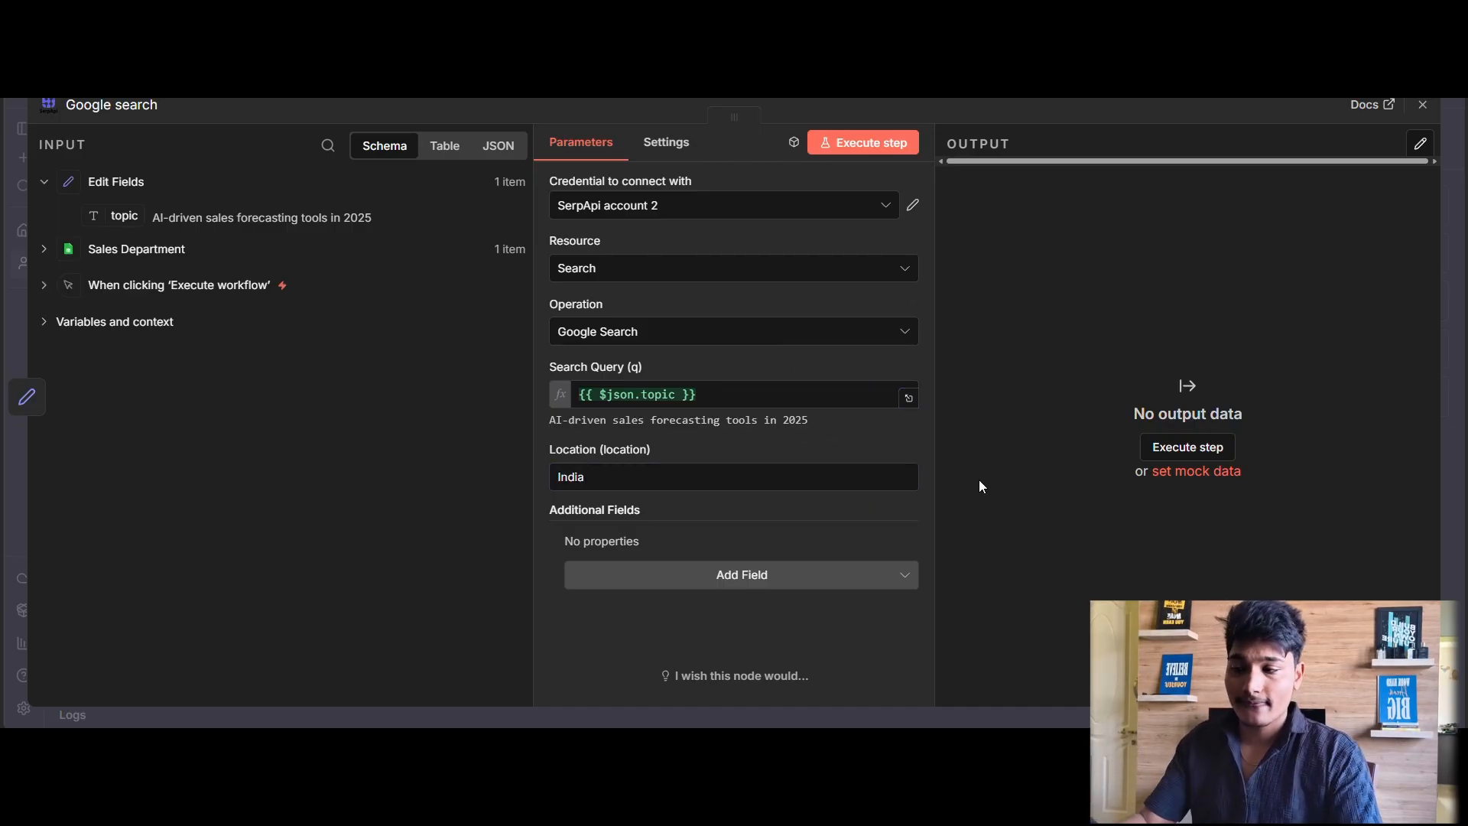
{"action": "left_click", "coordinate": [855, 139]}
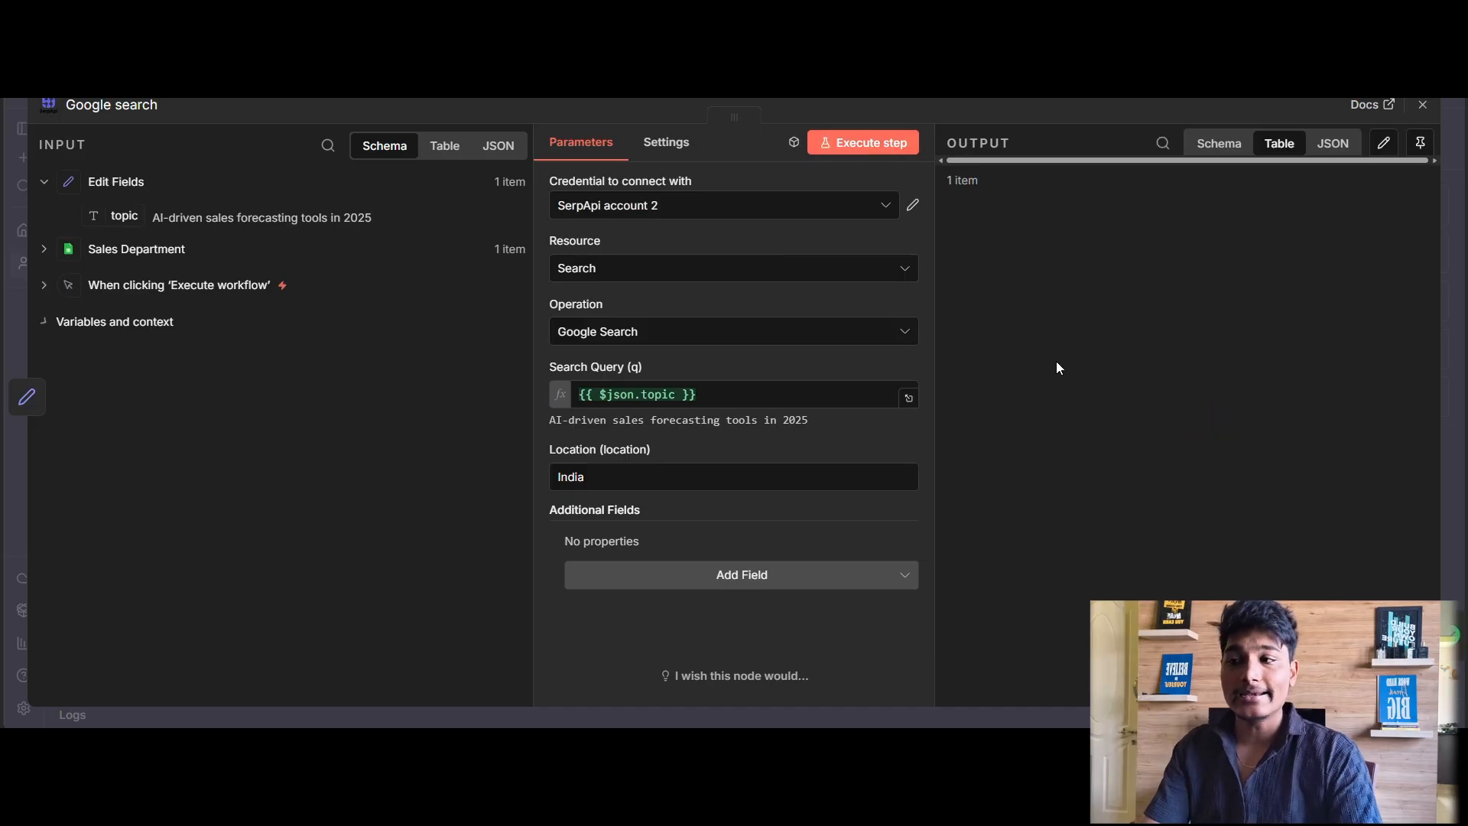
Look through the Google search node's output table, including its pagination data, and return to the workflow canvas.
{"action": "left_click_drag", "start_coordinate": [1003, 699], "coordinate": [1403, 699]}
{"action": "scroll", "coordinate": [1190, 475], "scroll_direction": "down", "scroll_amount": 7}
{"action": "scroll", "coordinate": [1190, 476], "scroll_direction": "up", "scroll_amount": 8}
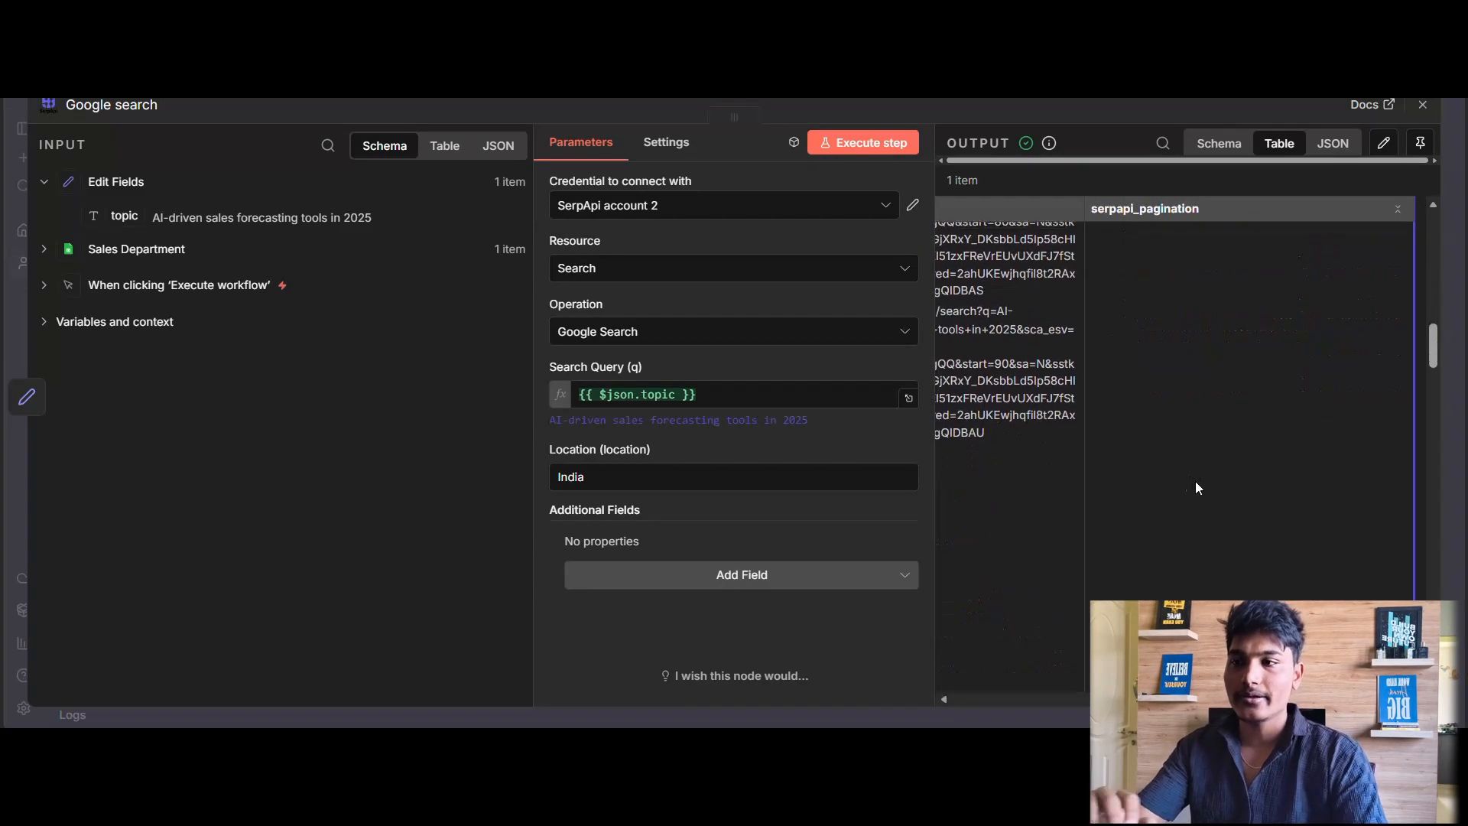
{"action": "left_click", "coordinate": [1423, 105]}
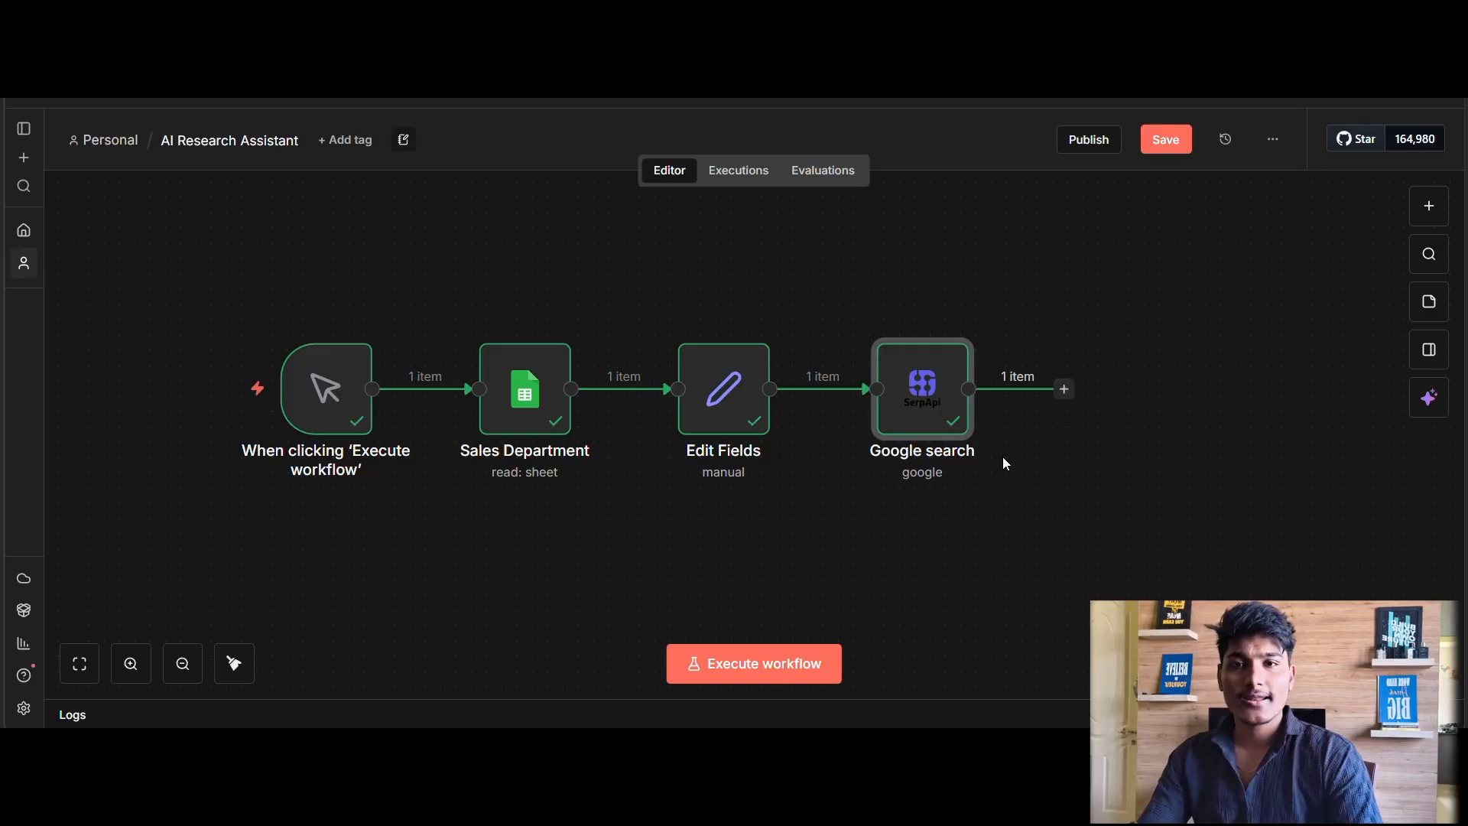
Add a Code node with the Code in JavaScript action after the Google search node.
{"action": "left_click", "coordinate": [1064, 388]}
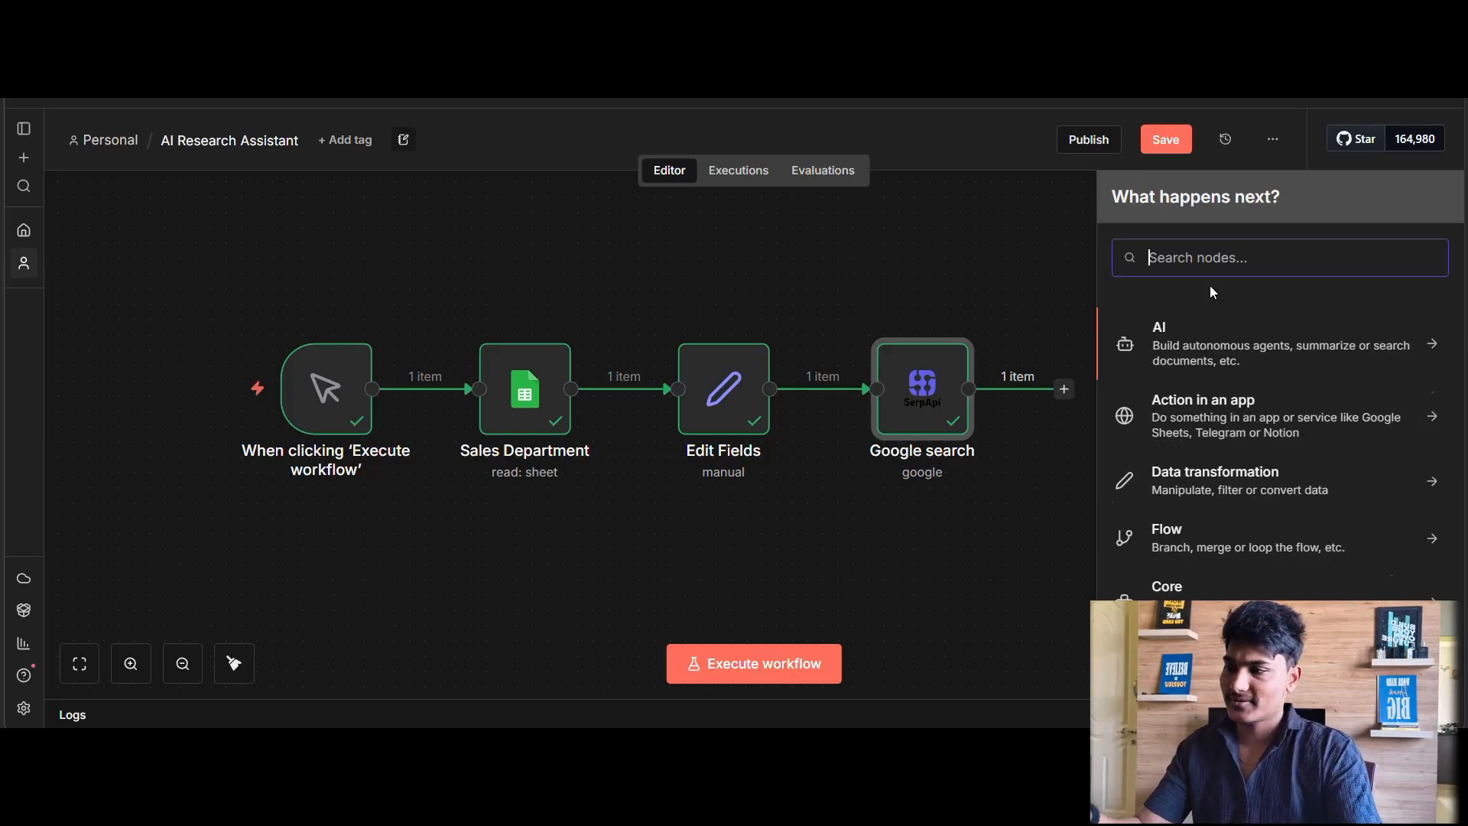
{"action": "type", "text": "co"}
{"action": "left_click", "coordinate": [1236, 334]}
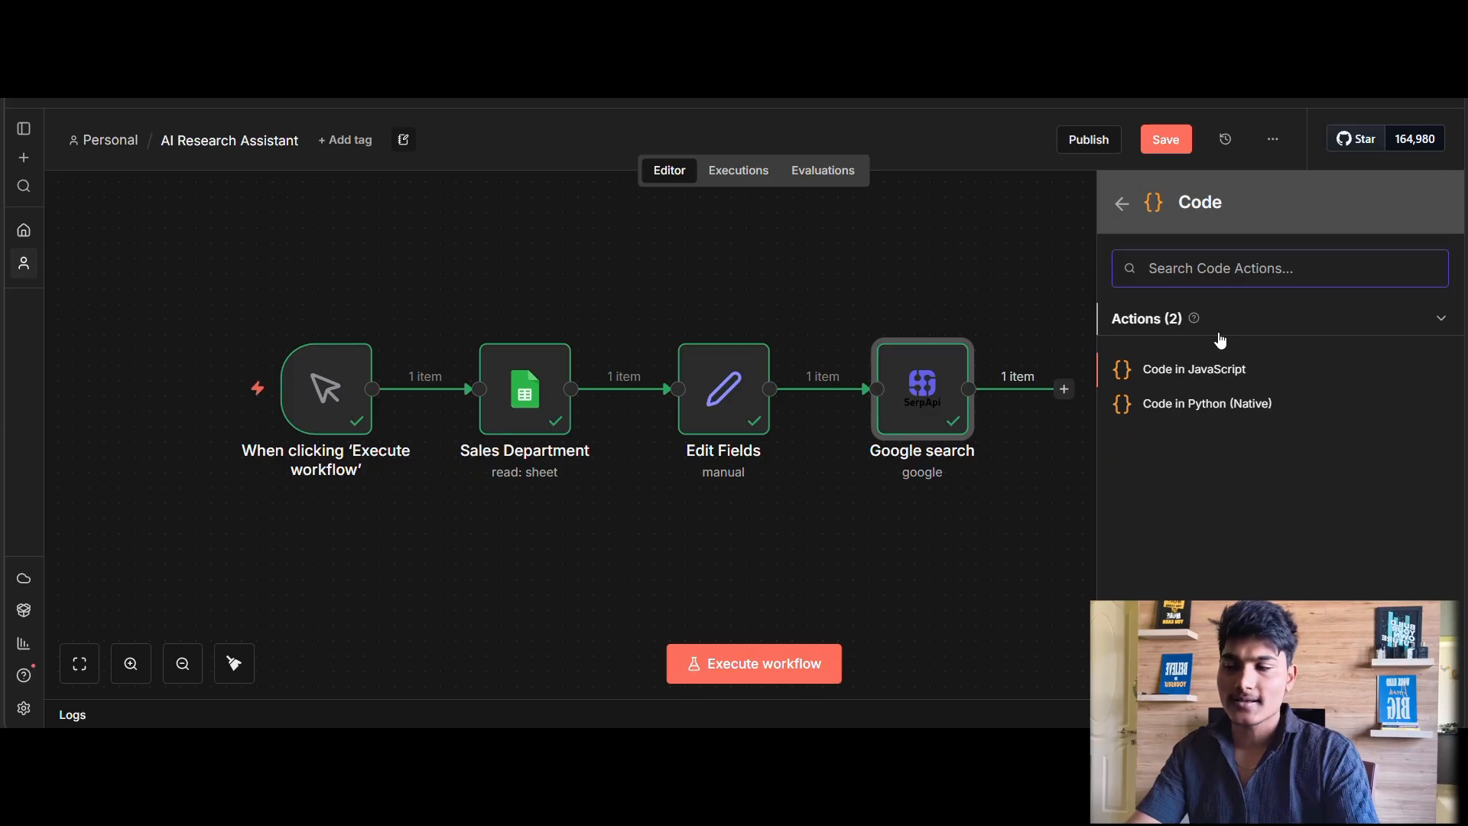
{"action": "left_click", "coordinate": [1154, 368]}
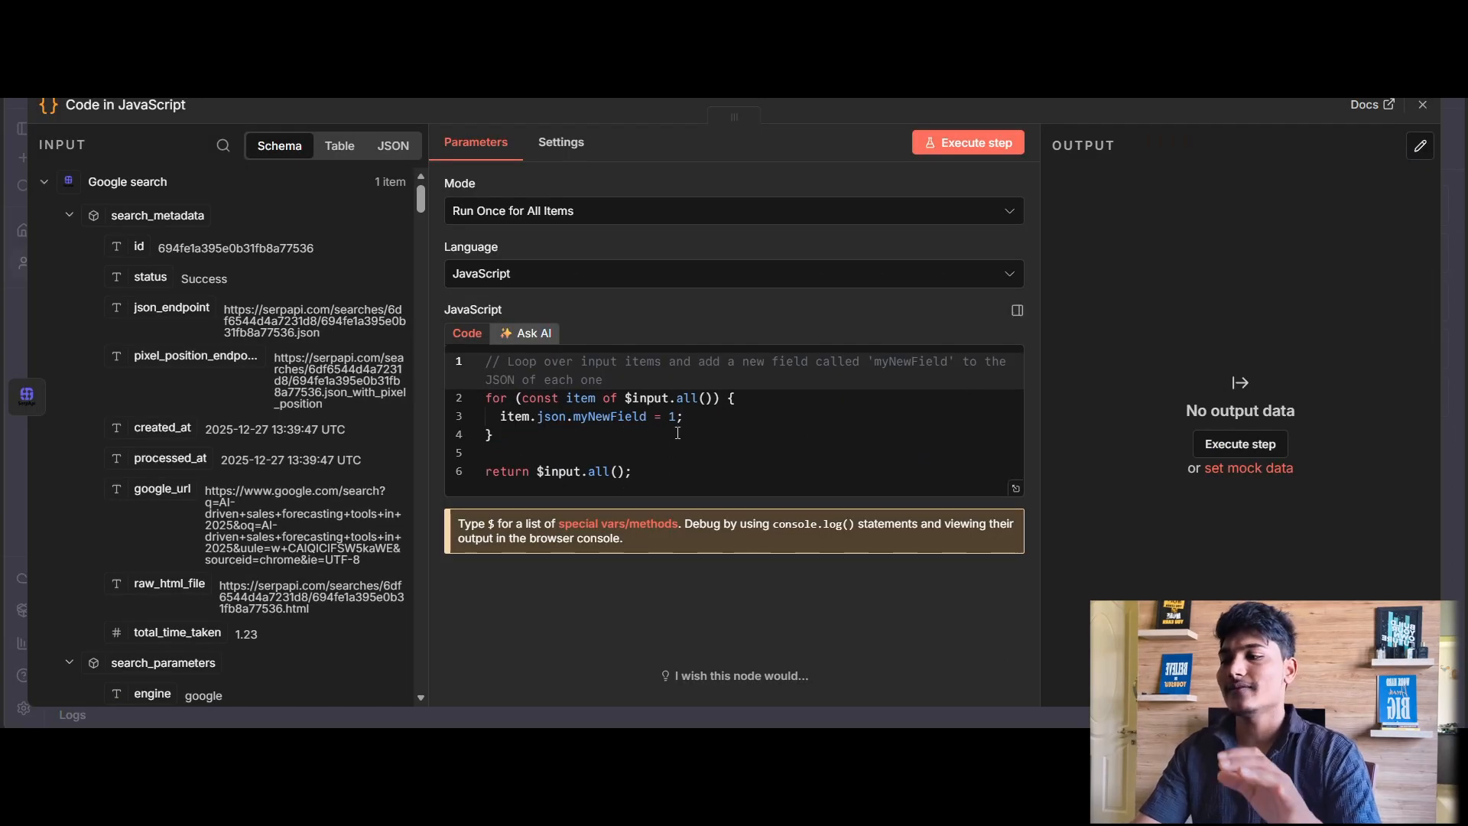
Replace the default JavaScript with the Word document's Code Node snippet that merges organic_results titles, snippets and links into combinedText, and run the node.
{"action": "key", "text": "alt+Tab"}
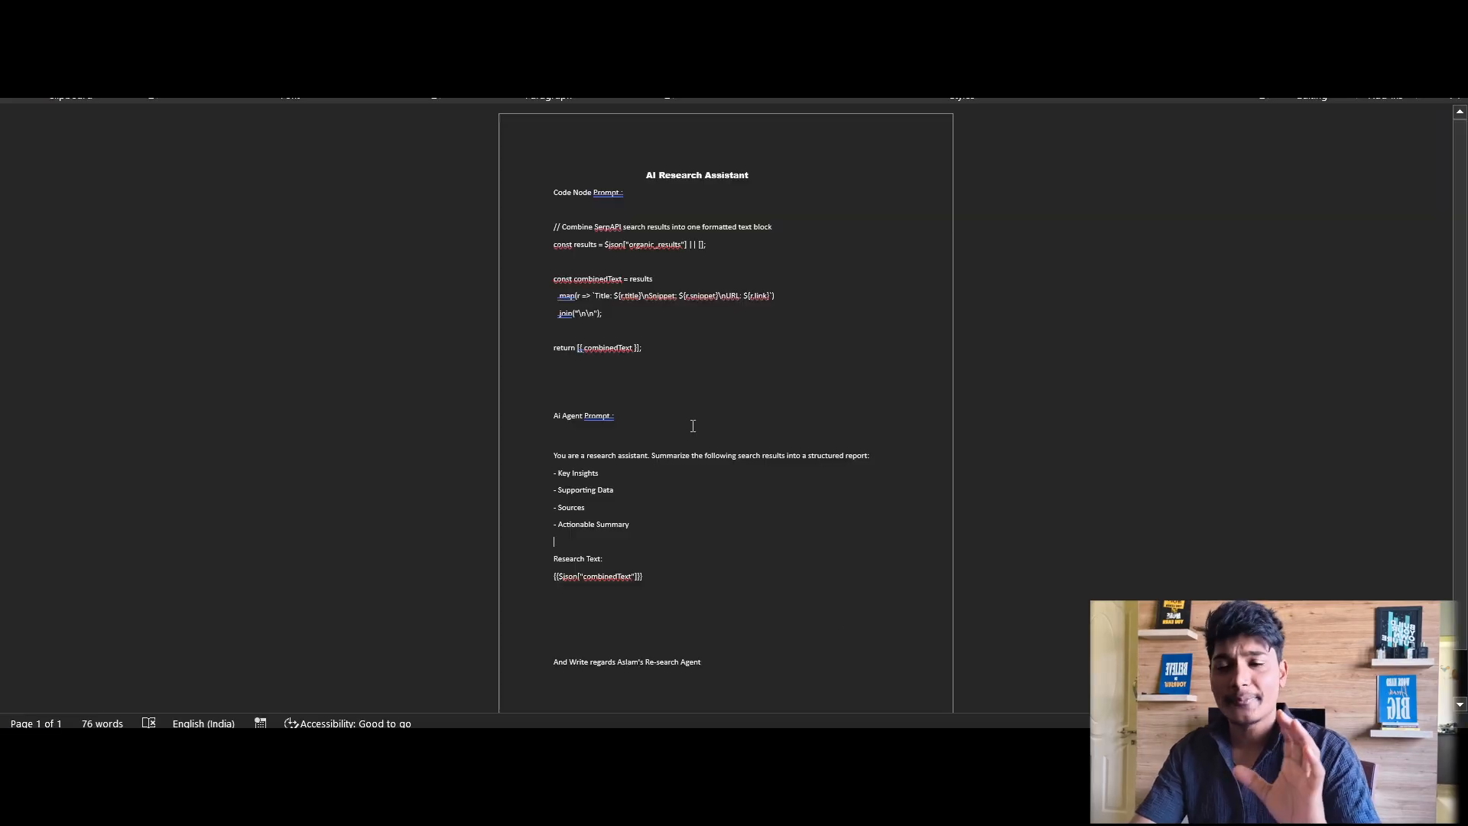
{"action": "left_click_drag", "start_coordinate": [680, 346], "coordinate": [557, 229]}
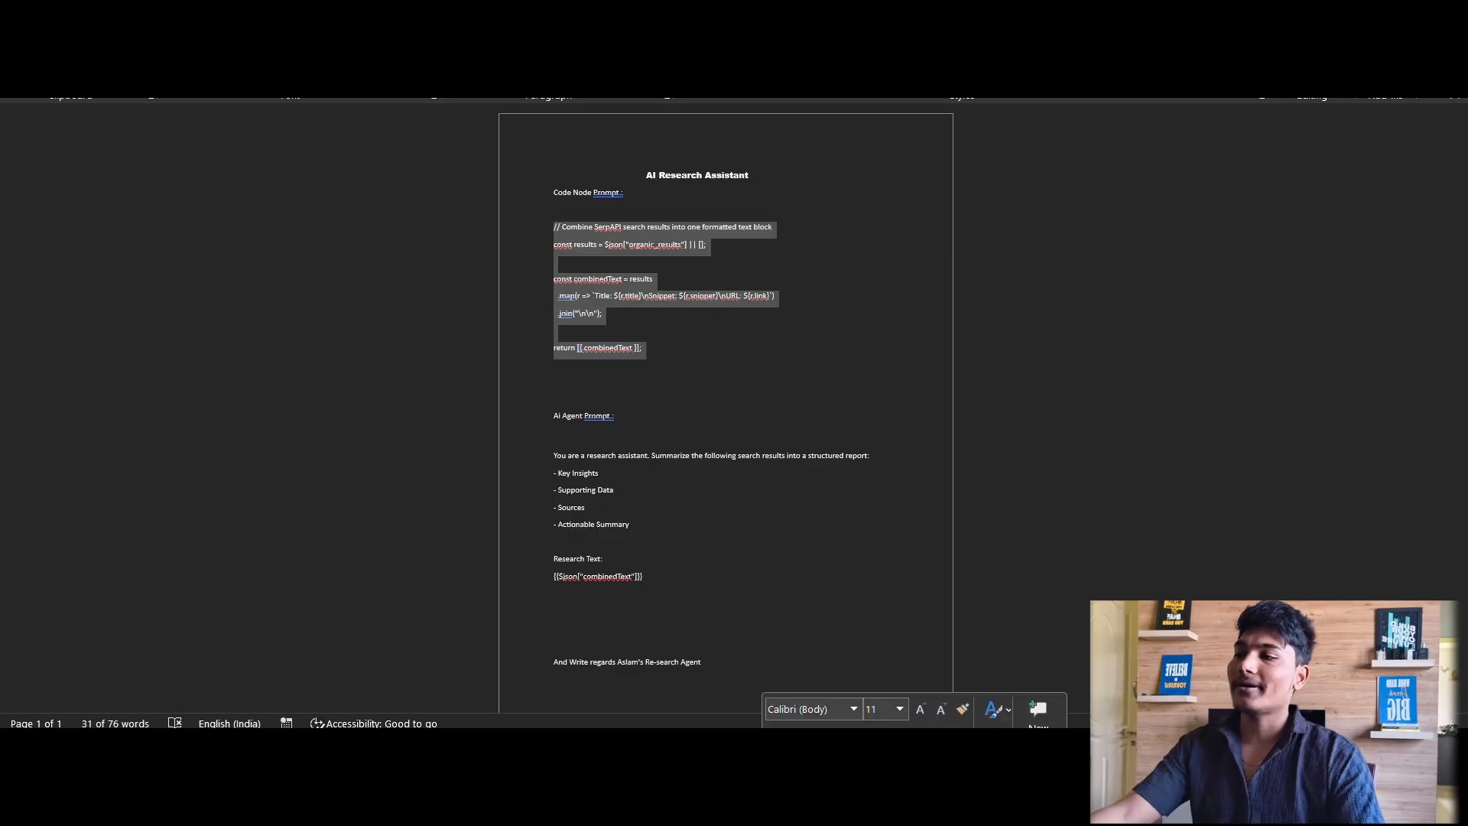
{"action": "key", "text": "alt+Tab"}
{"action": "left_click", "coordinate": [707, 490]}
{"action": "key", "text": "ctrl+a"}
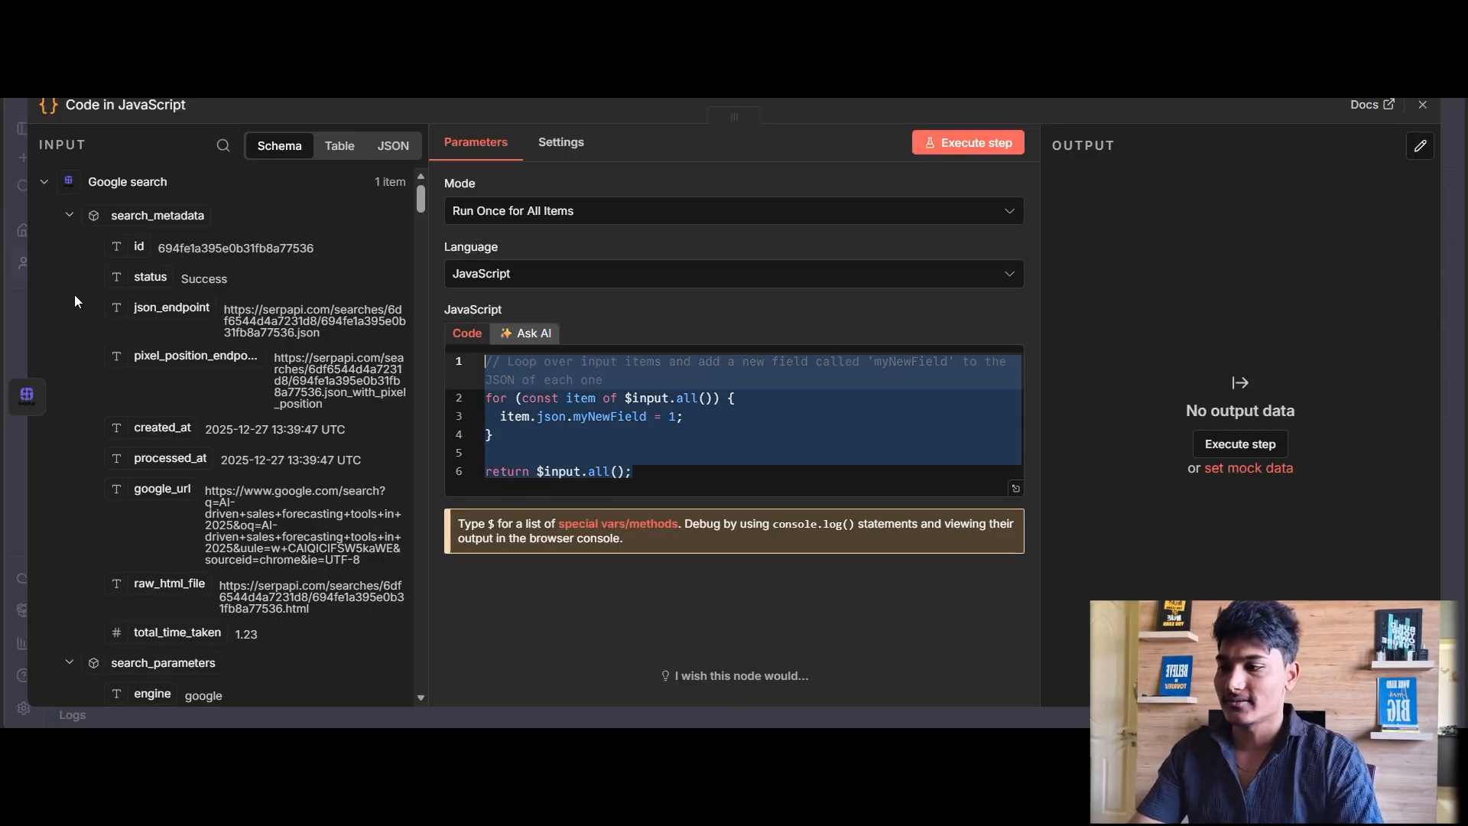
{"action": "type", "text": "// Combine SerpAPI search results into one formatted text block const results = $json[\"organic_results\"] || [];  const combinedText = results   .map(r => `Title: ${r.title}\\nSnippet: ${r.snippet}\\nURL: ${r.link}`)   .join(\"\\n\\n\");  return [{ combinedText }];"}
{"action": "left_click", "coordinate": [971, 143]}
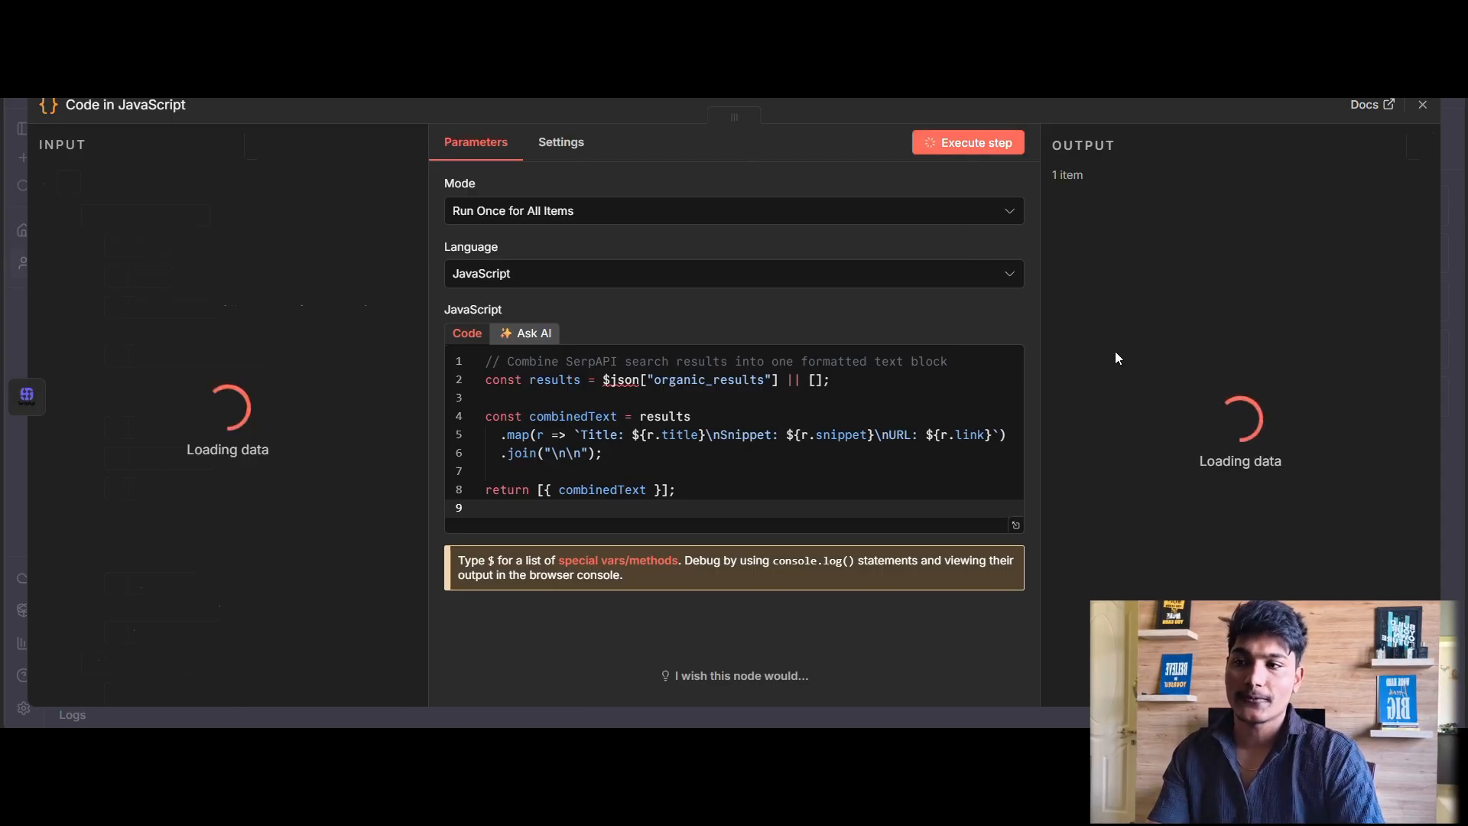
Read through the Code node's combinedText output, checking its titles, snippets and URLs, and return to the canvas.
{"action": "scroll", "coordinate": [1145, 287], "scroll_direction": "up", "scroll_amount": 3}
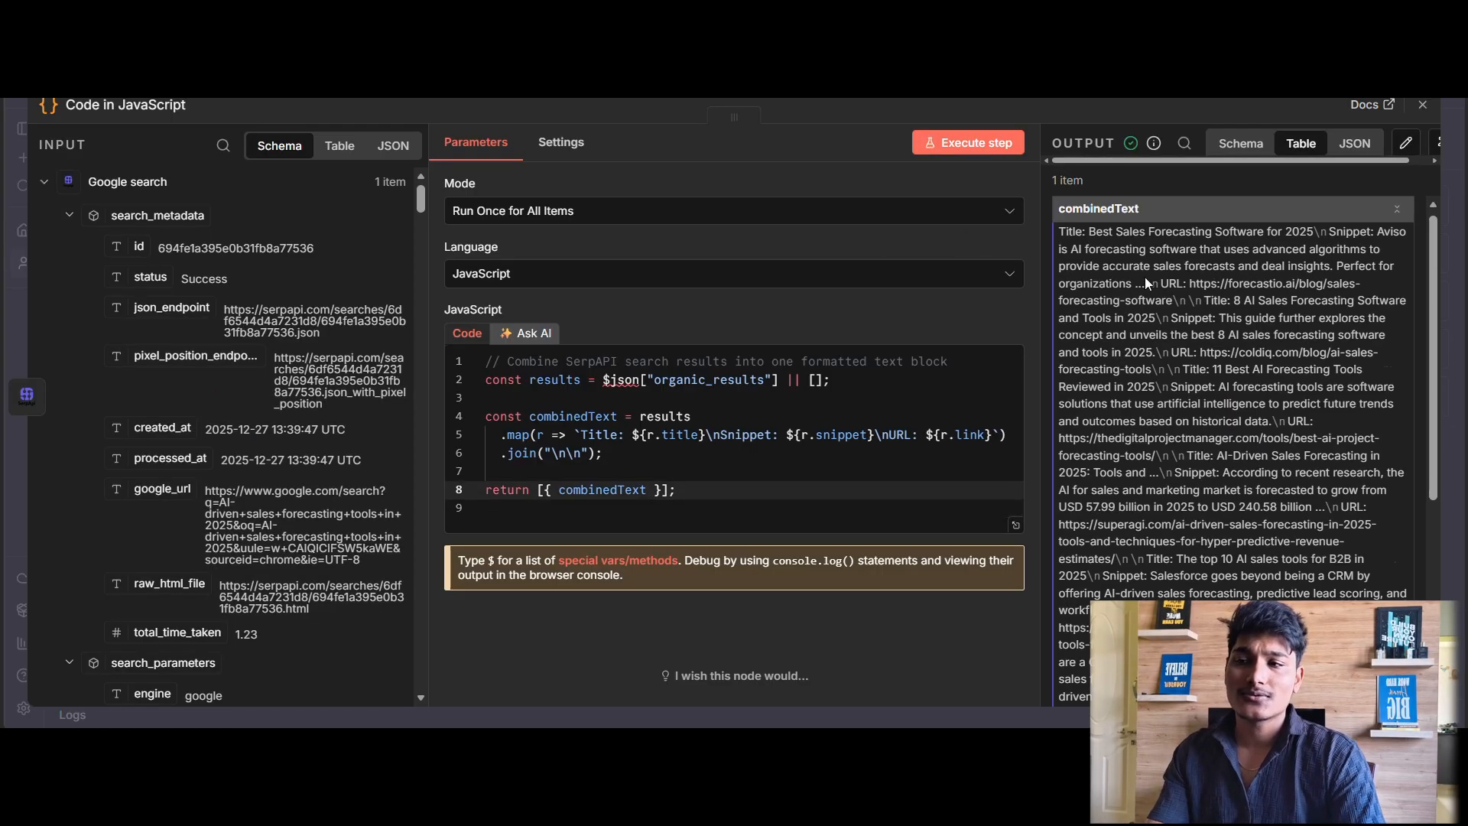
{"action": "scroll", "coordinate": [1170, 310], "scroll_direction": "down", "scroll_amount": 5}
{"action": "scroll", "coordinate": [1239, 367], "scroll_direction": "up", "scroll_amount": 3}
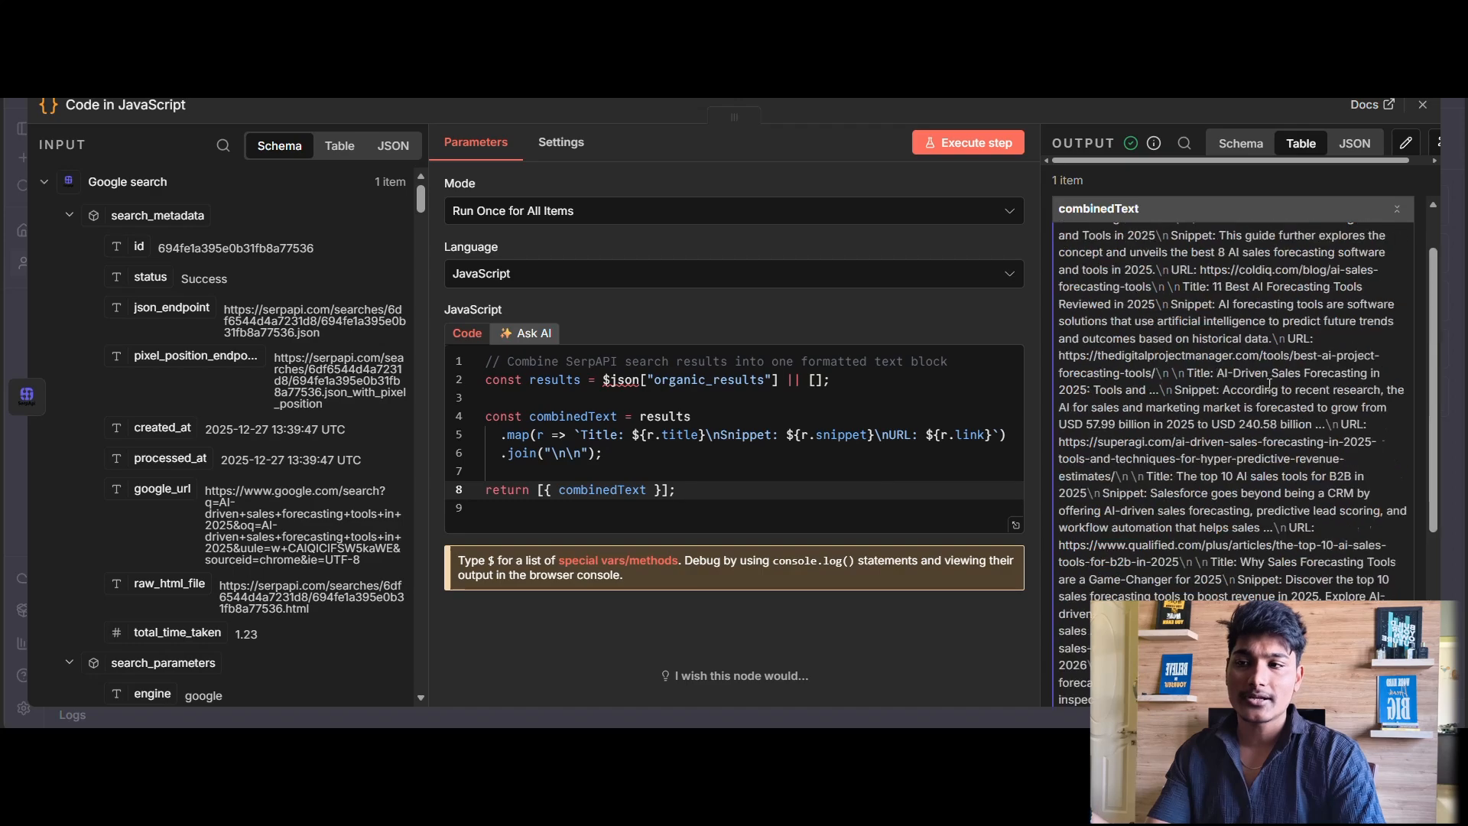
{"action": "scroll", "coordinate": [1270, 384], "scroll_direction": "up", "scroll_amount": 2}
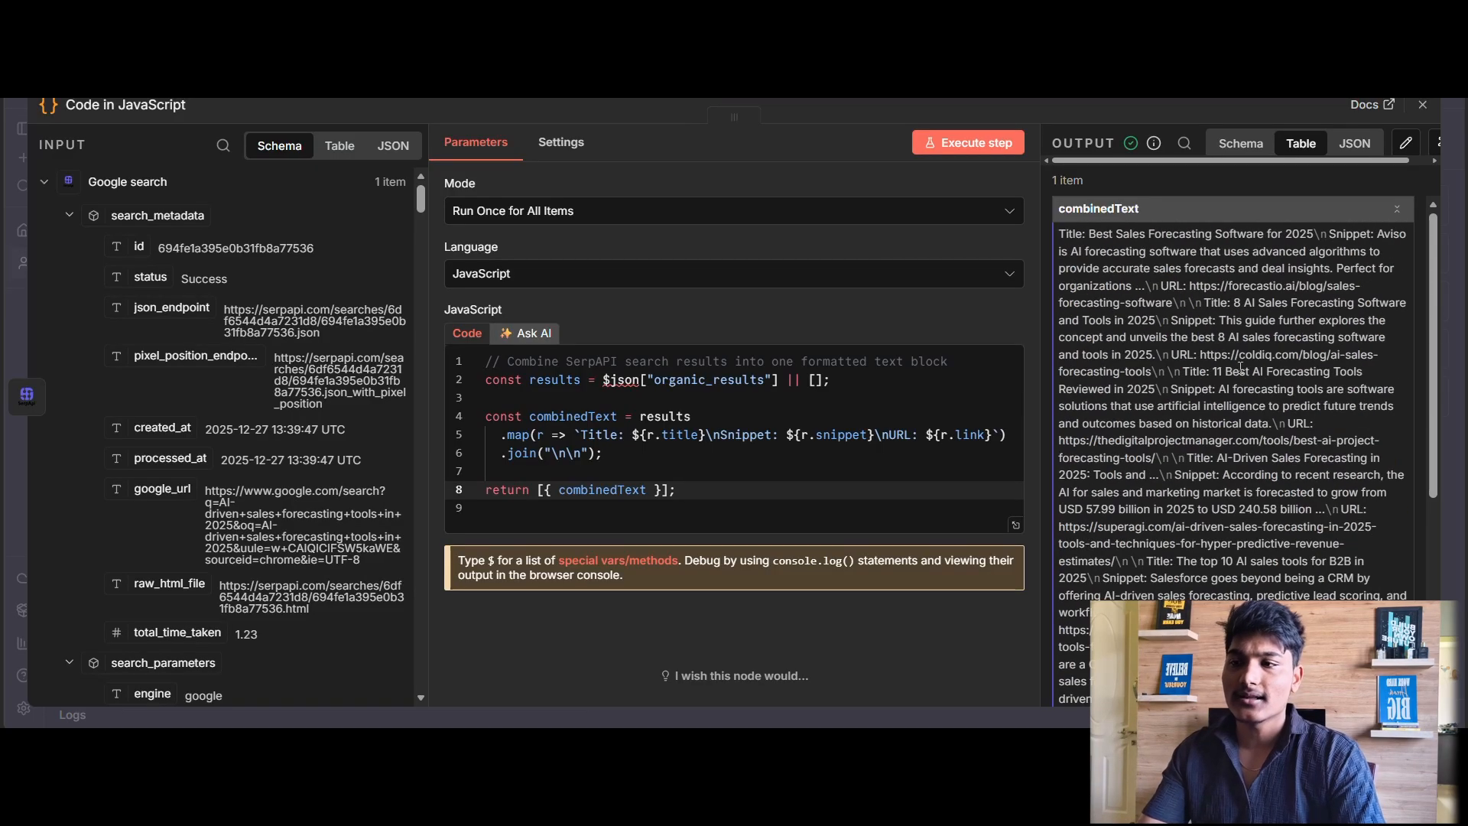
{"action": "scroll", "coordinate": [1267, 376], "scroll_direction": "down", "scroll_amount": 4}
{"action": "scroll", "coordinate": [1176, 310], "scroll_direction": "up", "scroll_amount": 4}
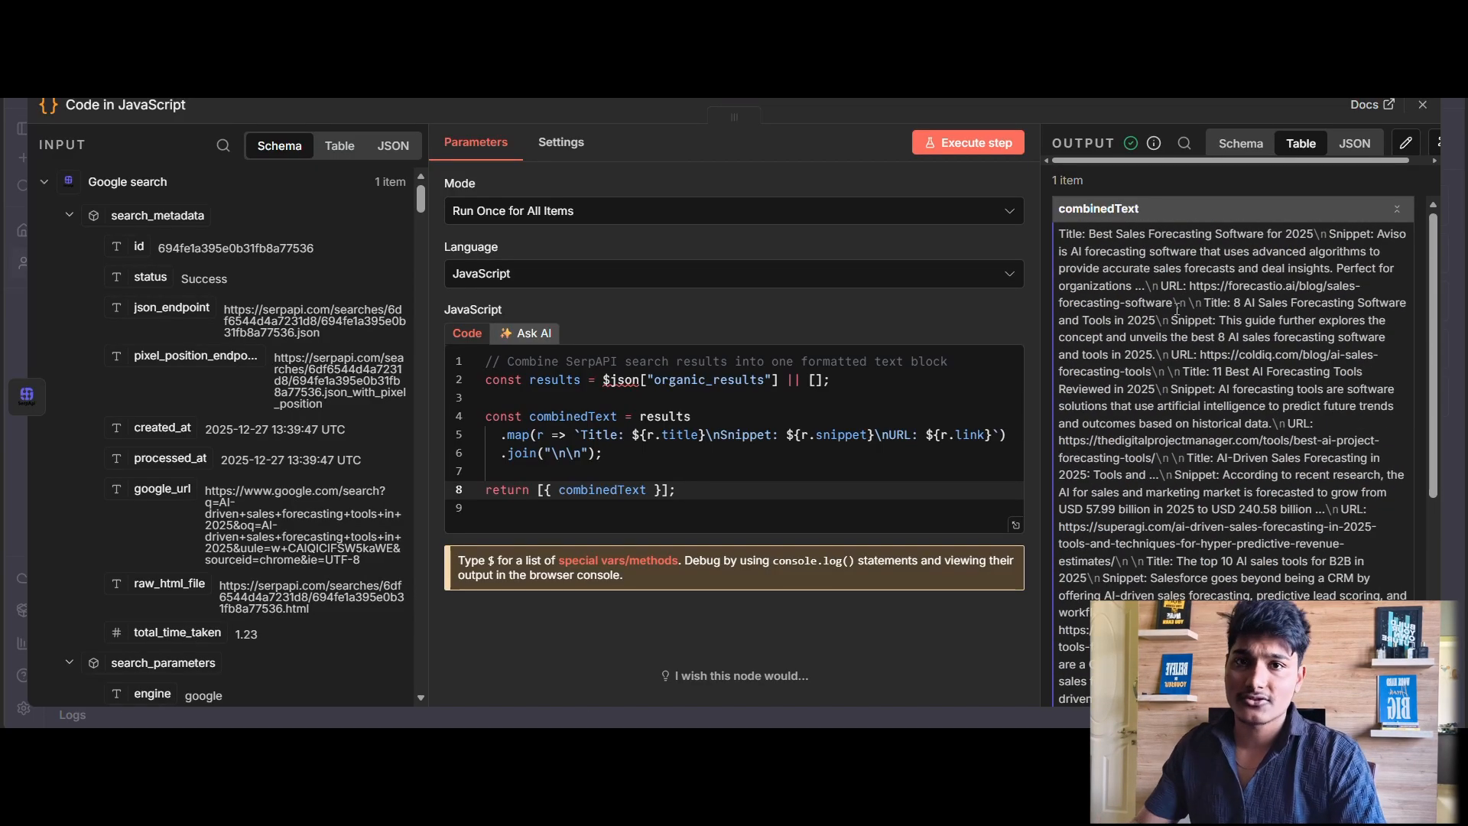
{"action": "scroll", "coordinate": [1087, 249], "scroll_direction": "down", "scroll_amount": 1}
{"action": "scroll", "coordinate": [1085, 241], "scroll_direction": "up", "scroll_amount": 1}
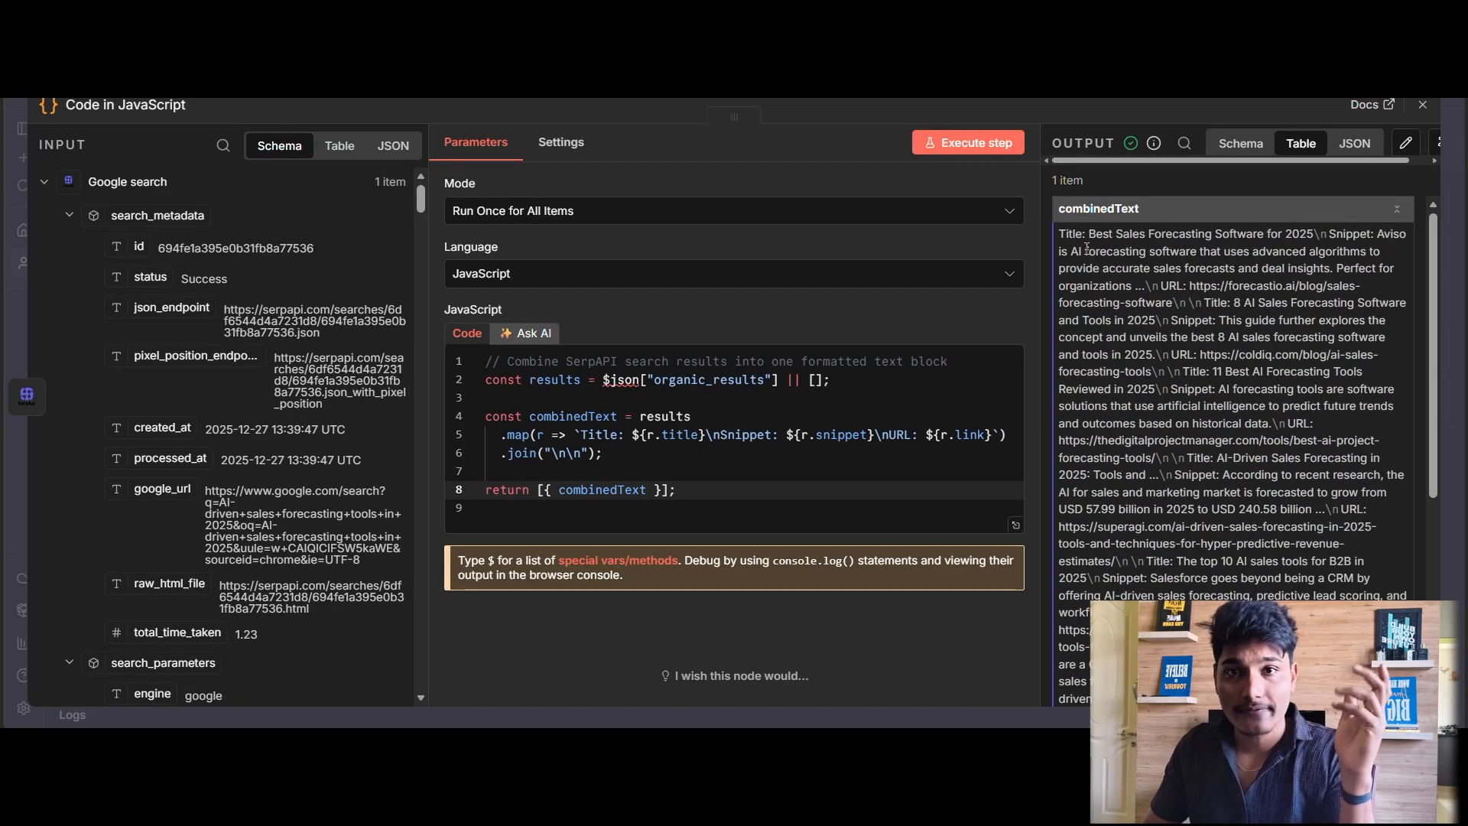
{"action": "left_click", "coordinate": [1419, 104]}
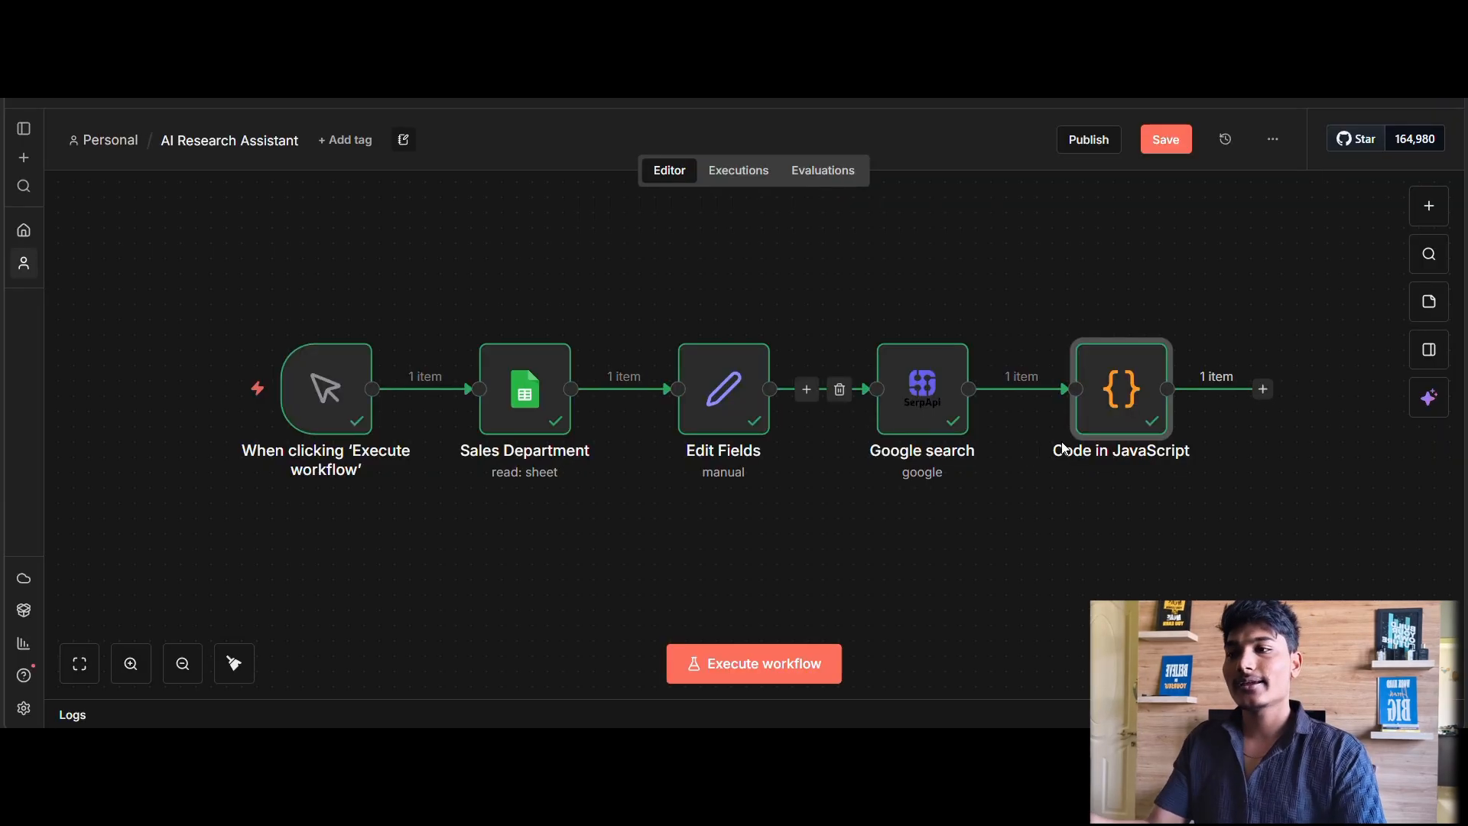
Add an AI Agent node after the Code in JavaScript node.
{"action": "left_click", "coordinate": [1264, 389]}
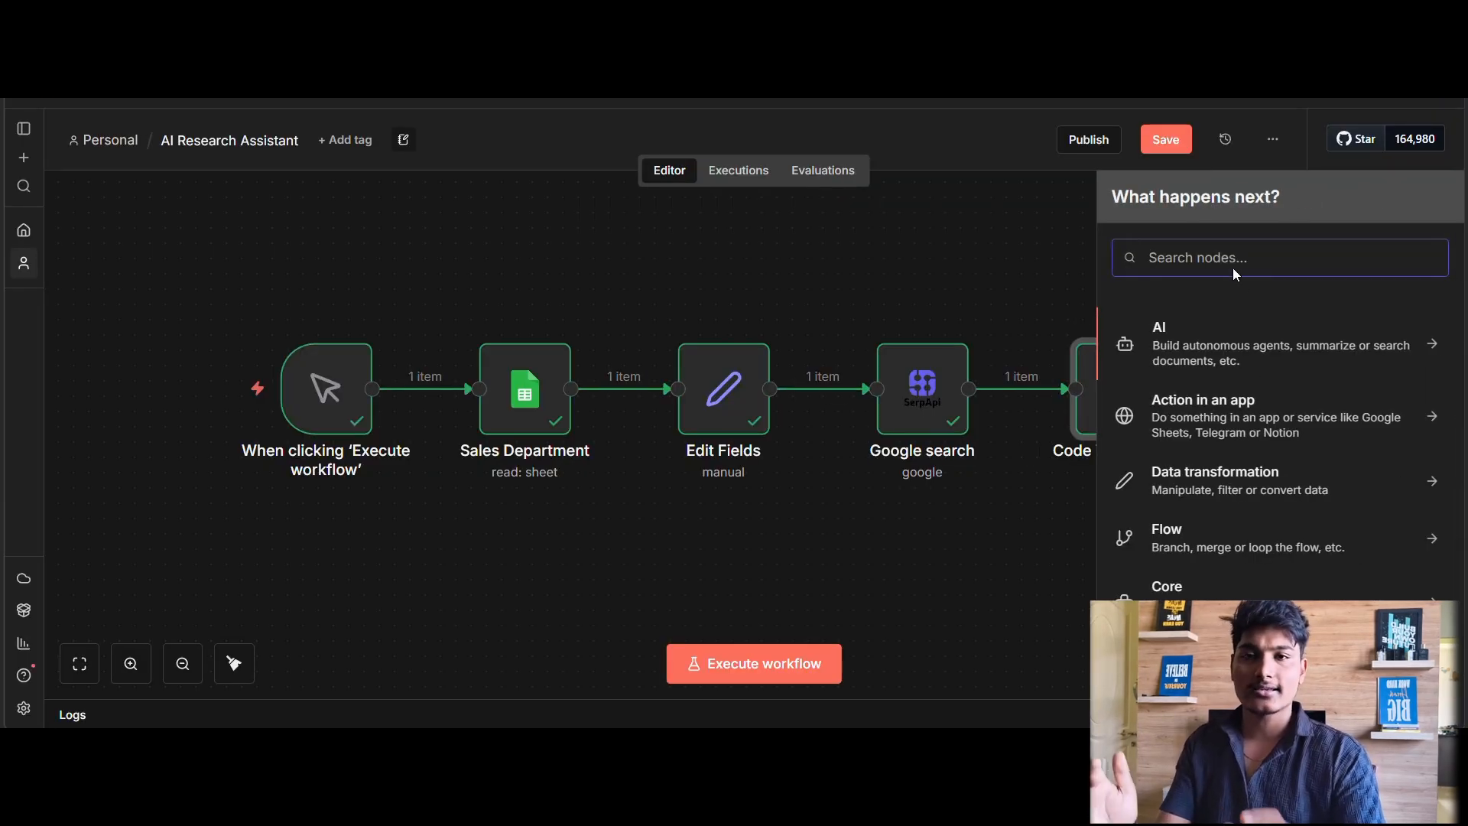
{"action": "left_click", "coordinate": [1228, 337]}
{"action": "left_click", "coordinate": [1226, 459]}
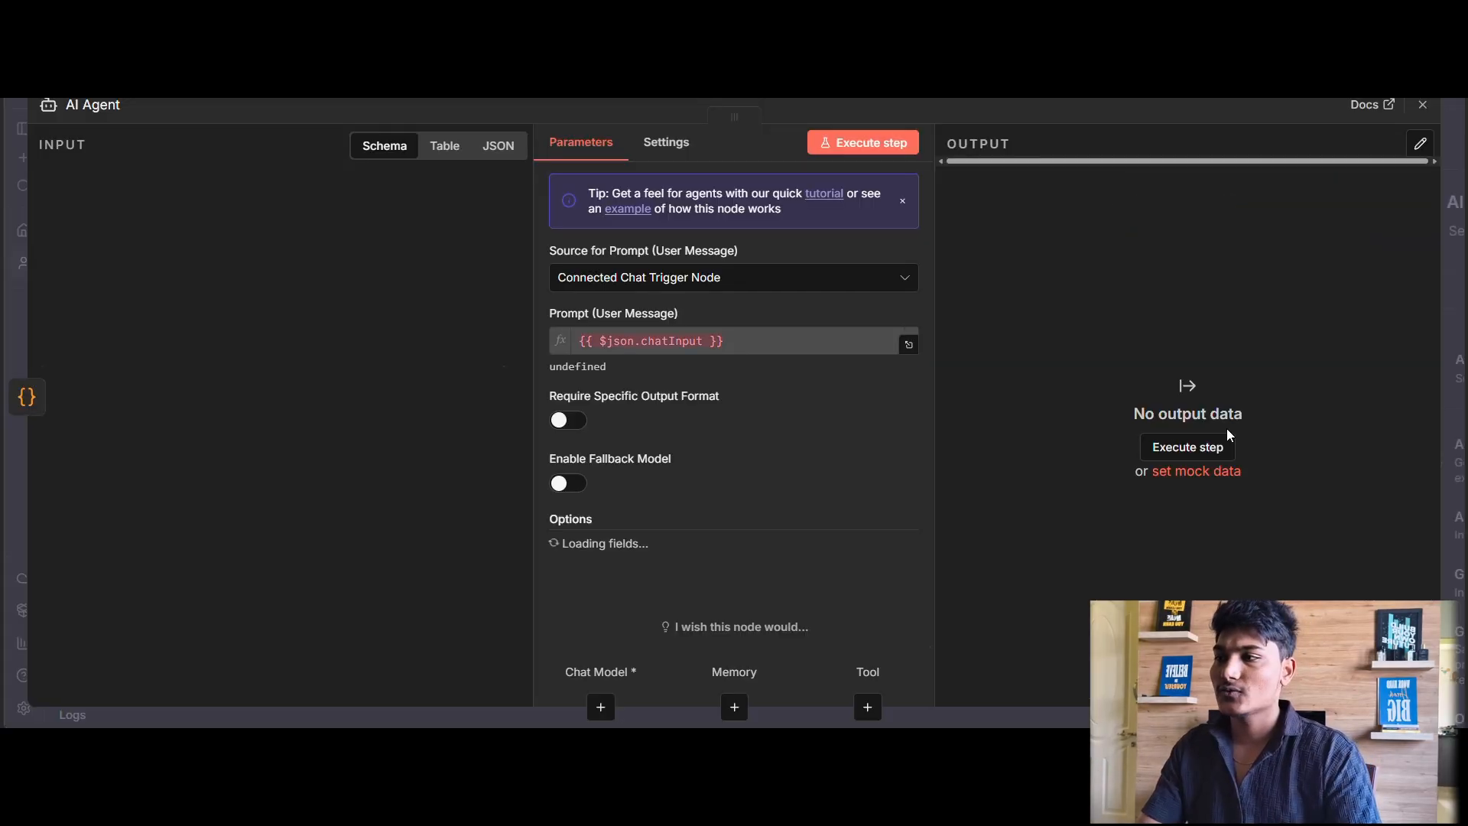
Set the agent's prompt source to Define below and fill the user message with the Word document's AI Agent prompt, including the combinedText expression.
{"action": "left_click", "coordinate": [764, 287]}
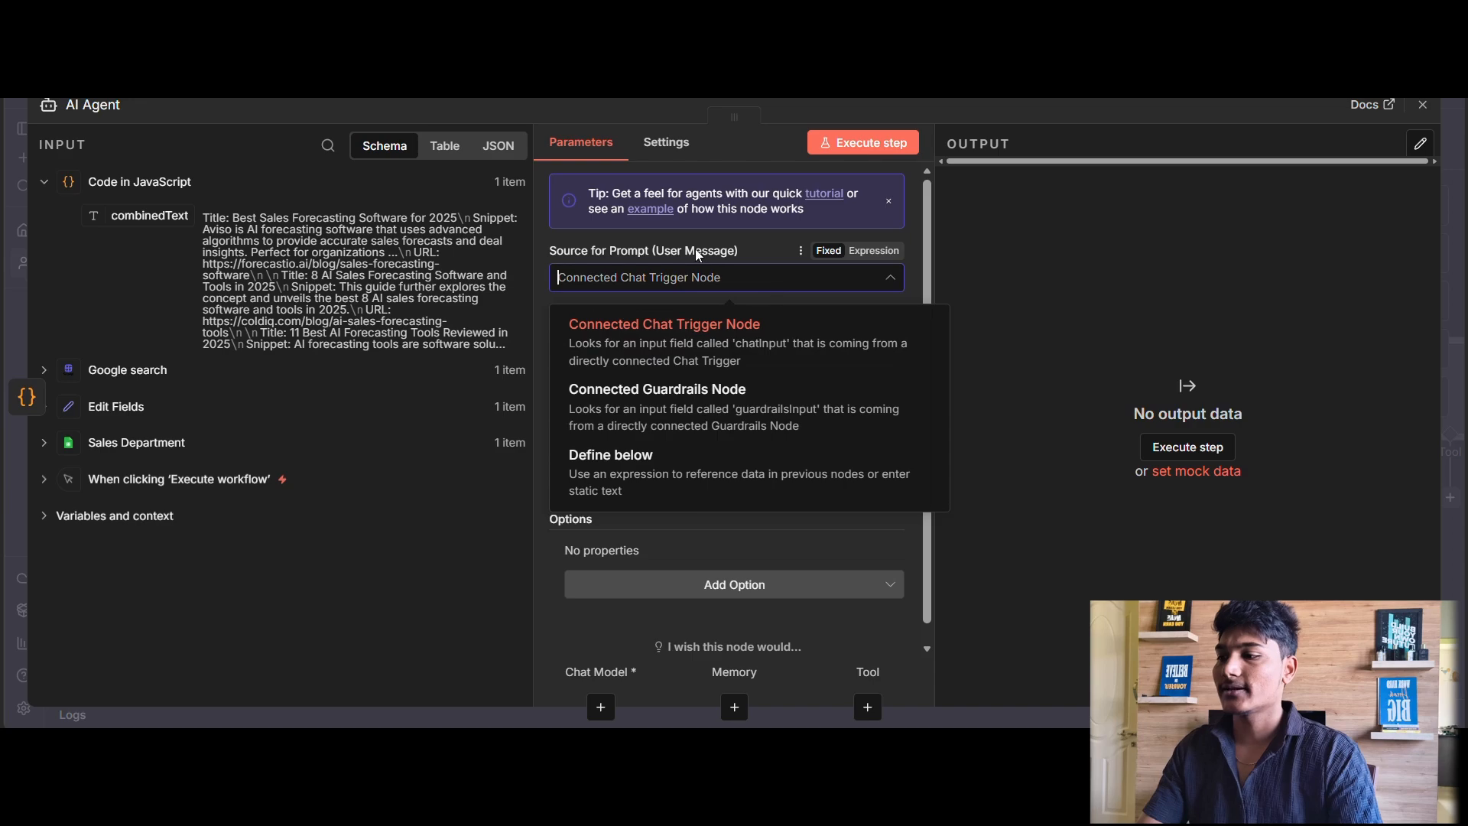
{"action": "left_click", "coordinate": [708, 478]}
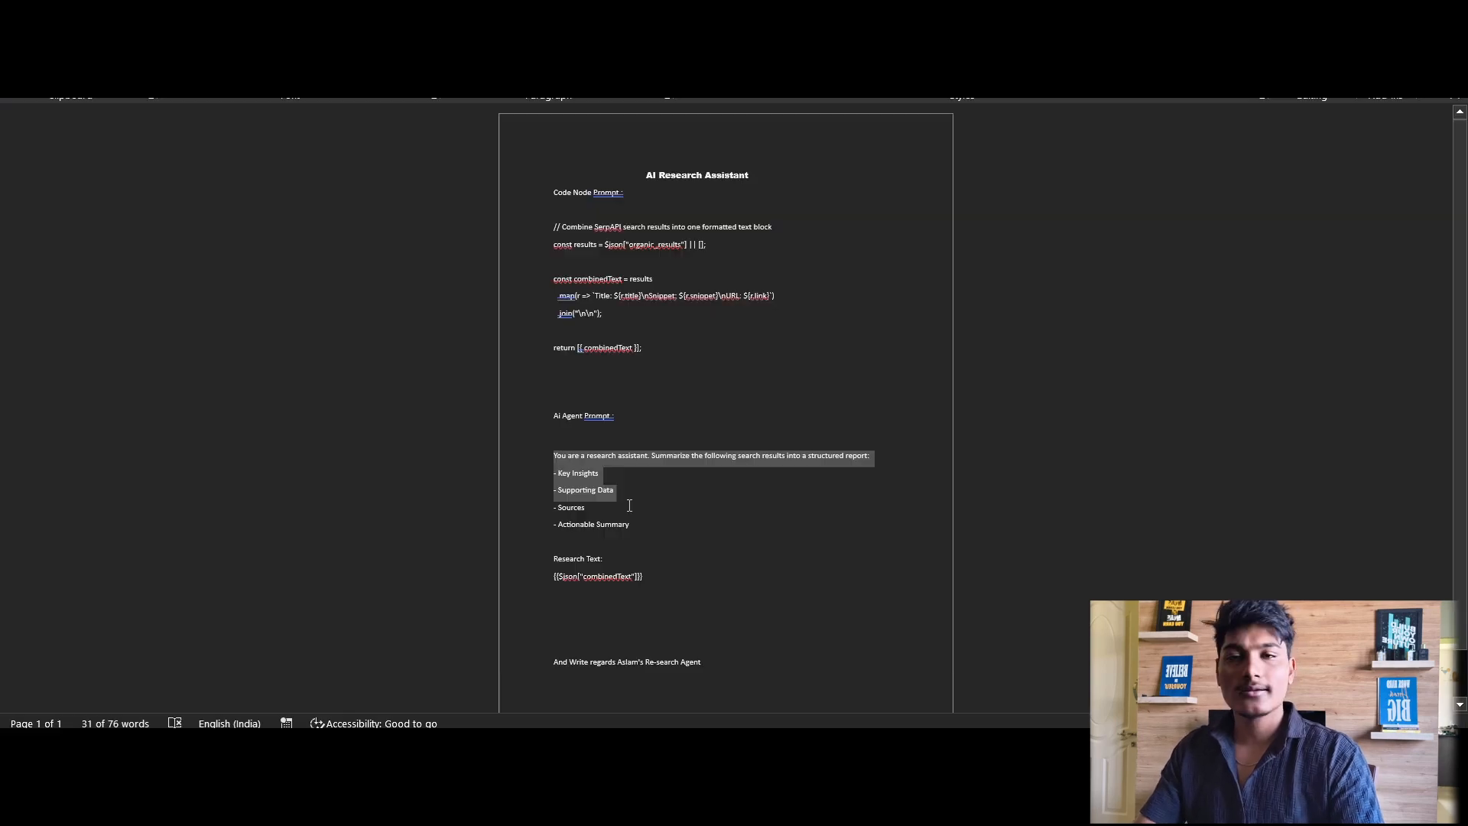
{"action": "left_click_drag", "start_coordinate": [619, 493], "coordinate": [769, 676]}
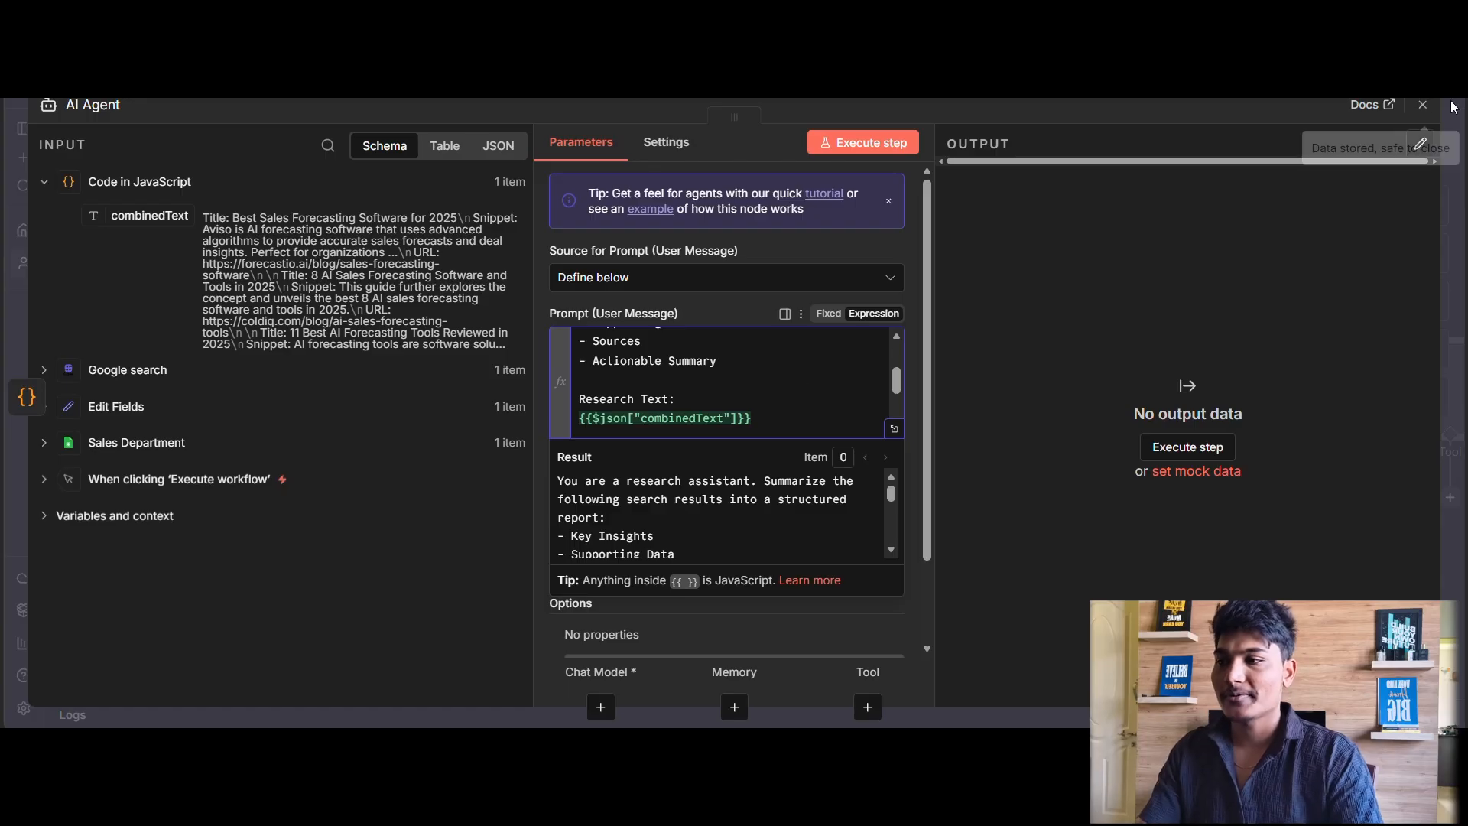
{"action": "left_click", "coordinate": [1420, 115]}
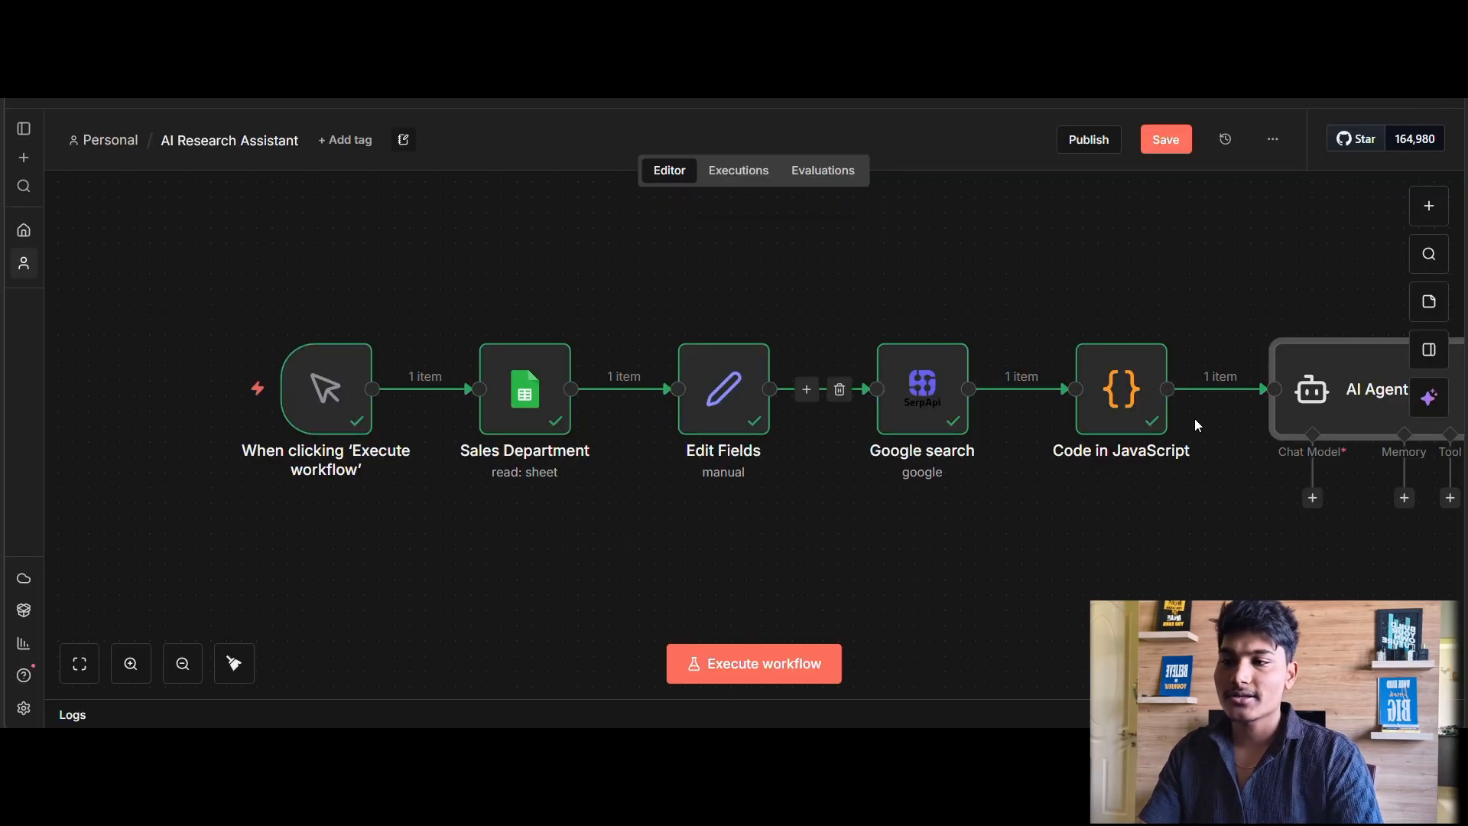
Attach an OpenAI Chat Model beneath the AI Agent and run the agent.
{"action": "left_click", "coordinate": [983, 442]}
{"action": "type", "text": "open"}
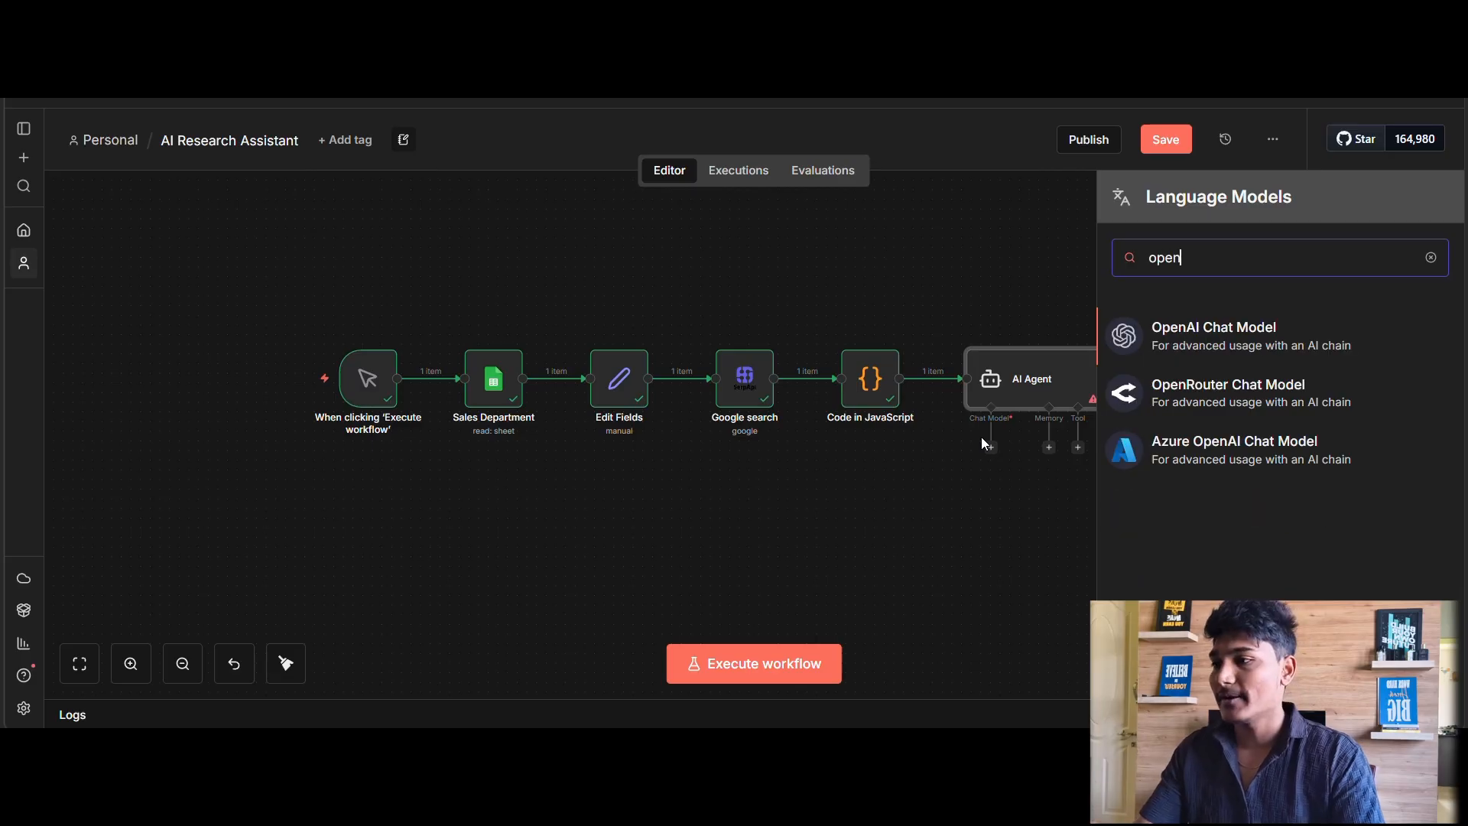
{"action": "left_click", "coordinate": [1237, 336]}
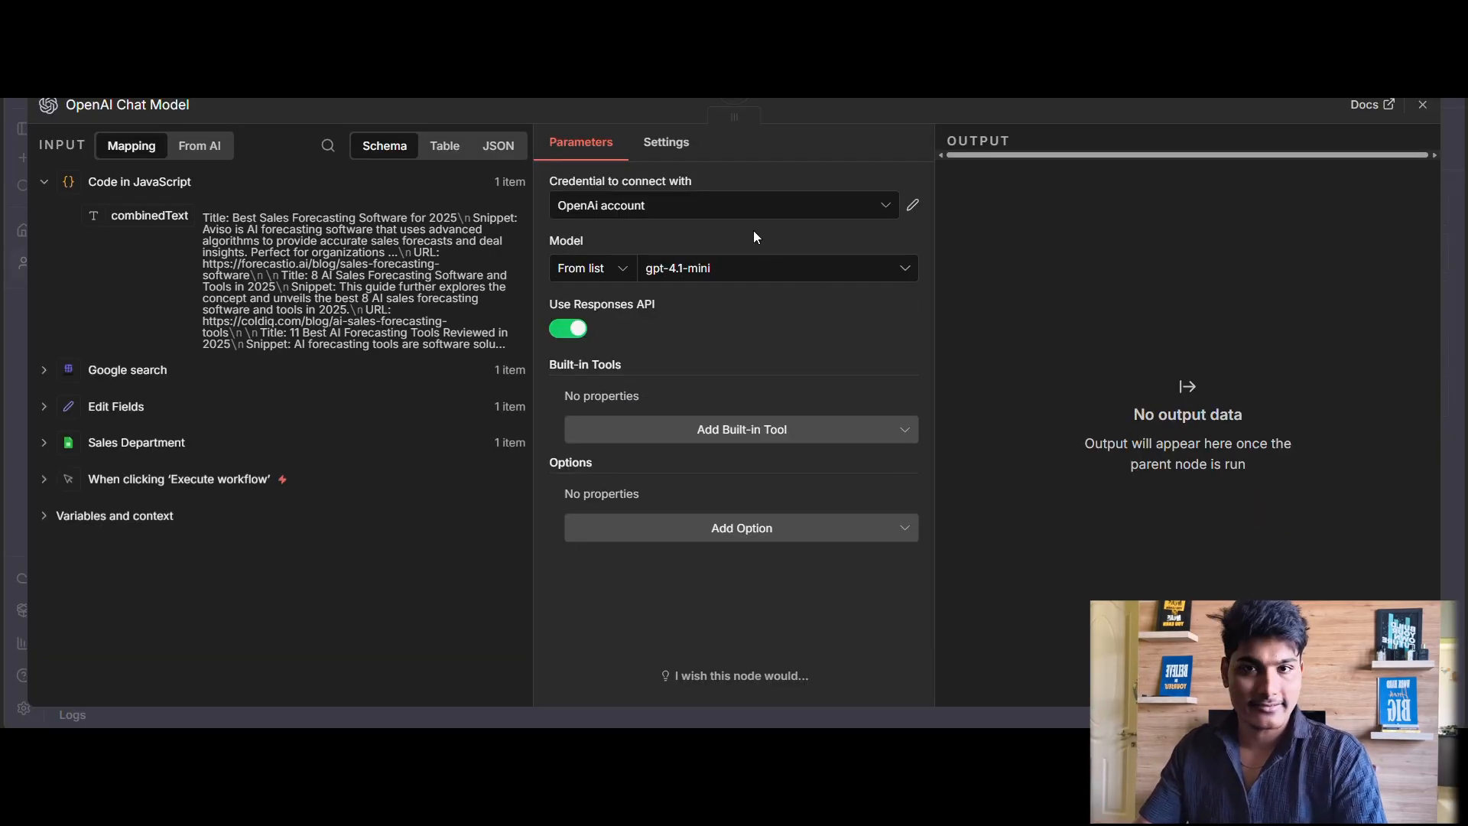
{"action": "left_click", "coordinate": [1424, 107]}
{"action": "left_click_drag", "start_coordinate": [942, 516], "coordinate": [1009, 458]}
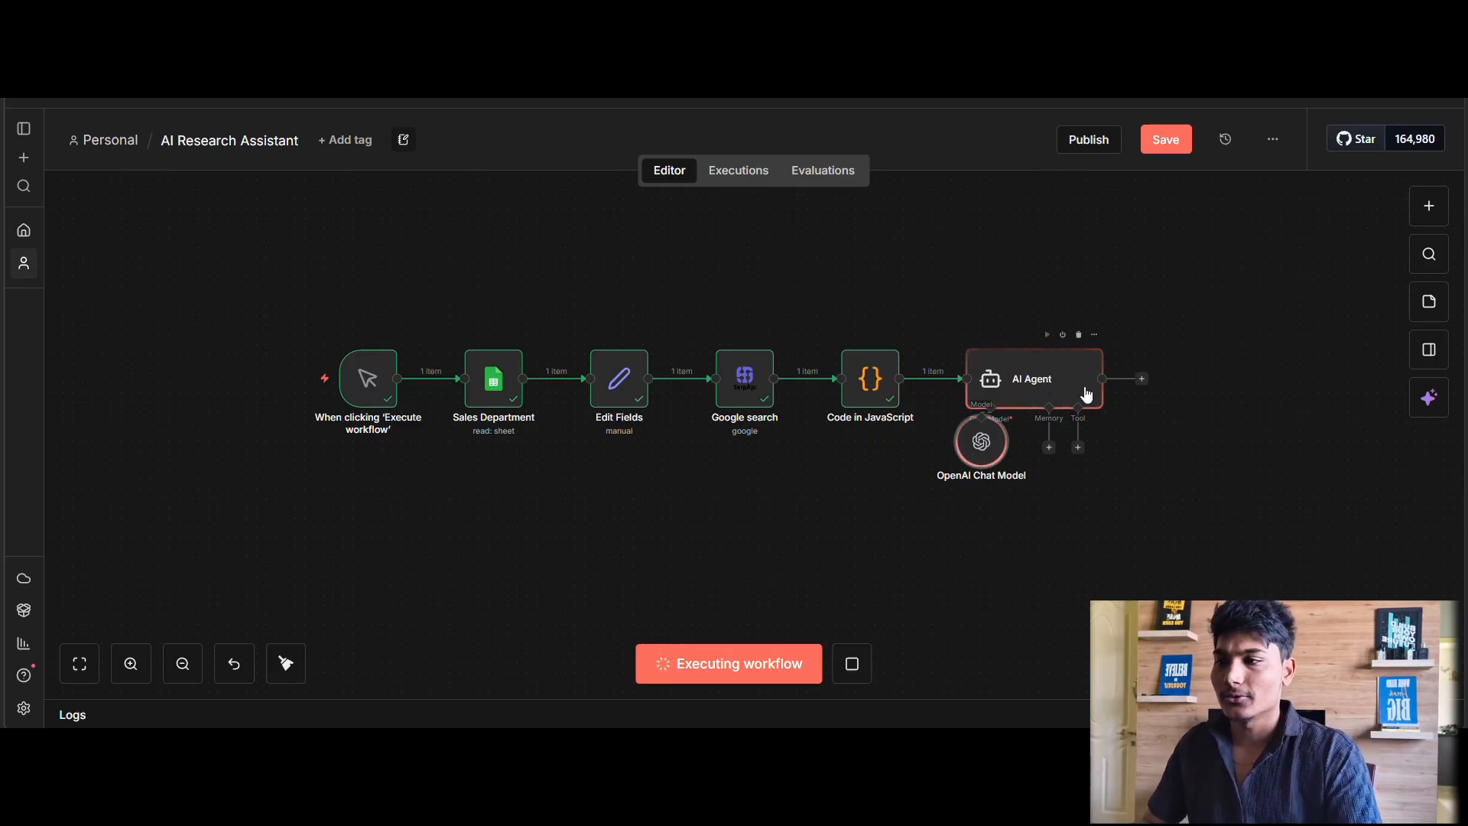
Examine the AI Agent's generated report from the key insights through to the actionable summary and closing regards.
{"action": "double_click", "coordinate": [1045, 396]}
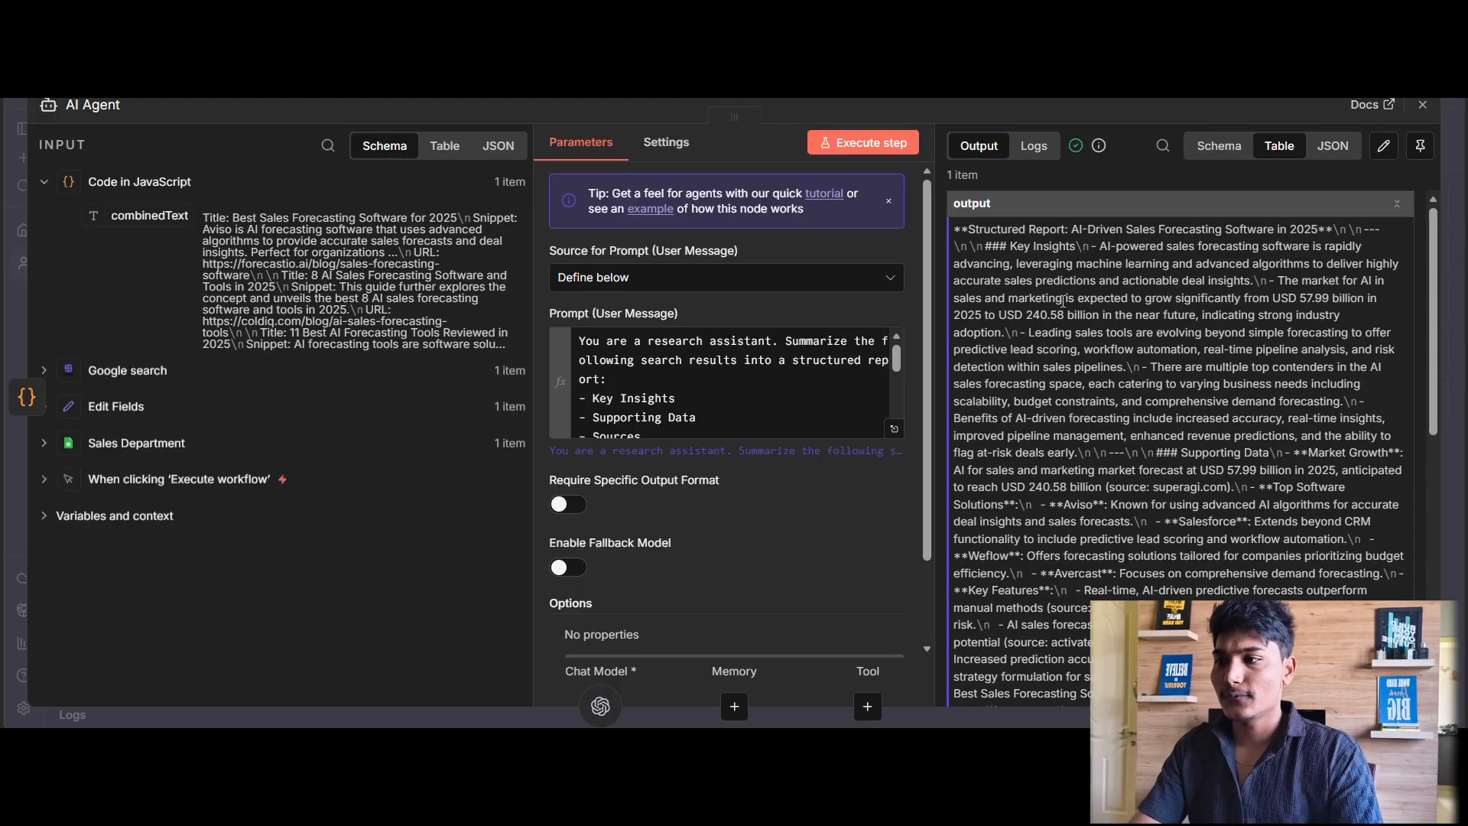
{"action": "scroll", "coordinate": [1082, 324], "scroll_direction": "down", "scroll_amount": 2}
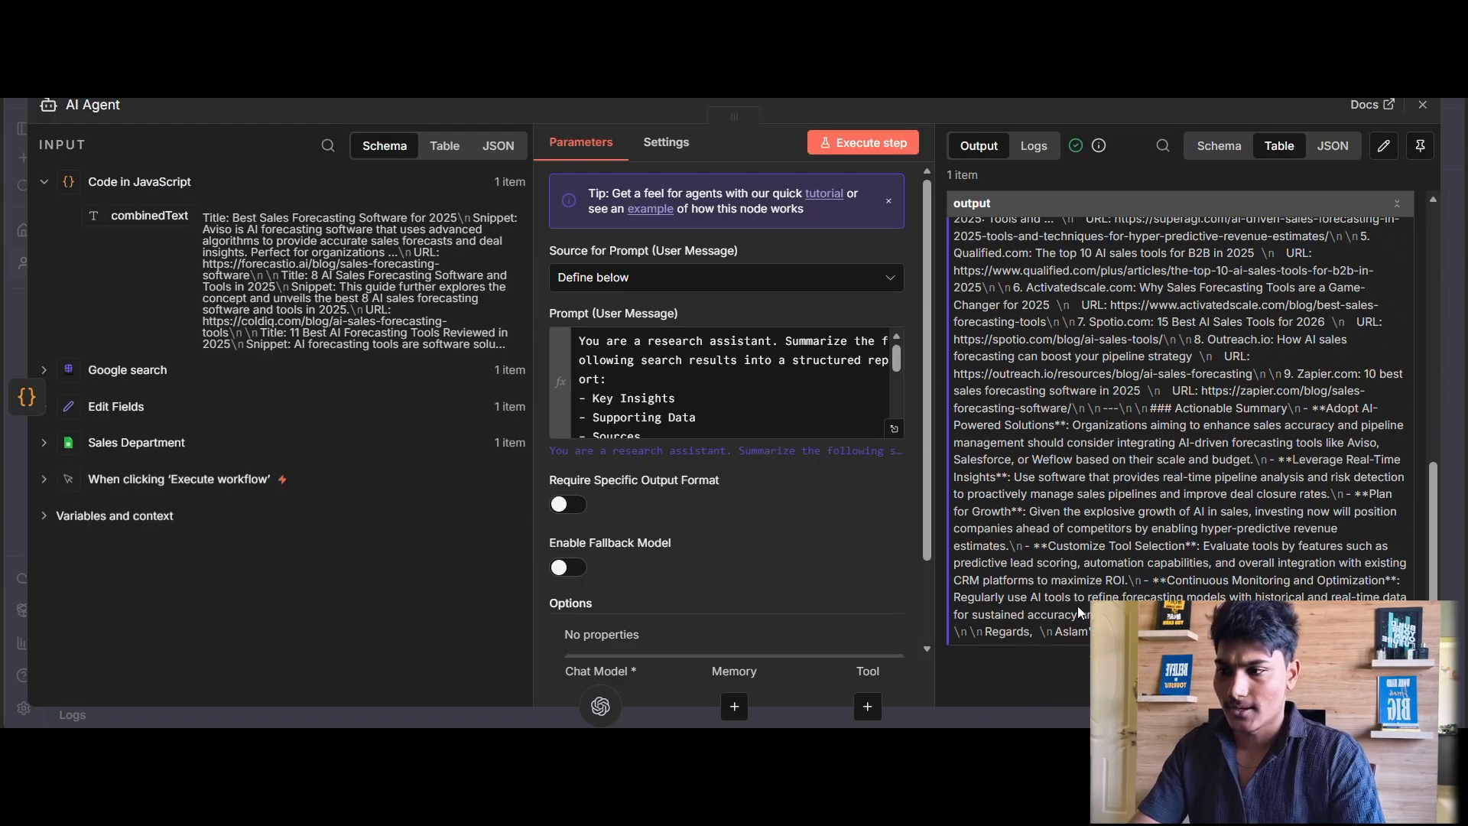
{"action": "left_click_drag", "start_coordinate": [1090, 635], "coordinate": [958, 236]}
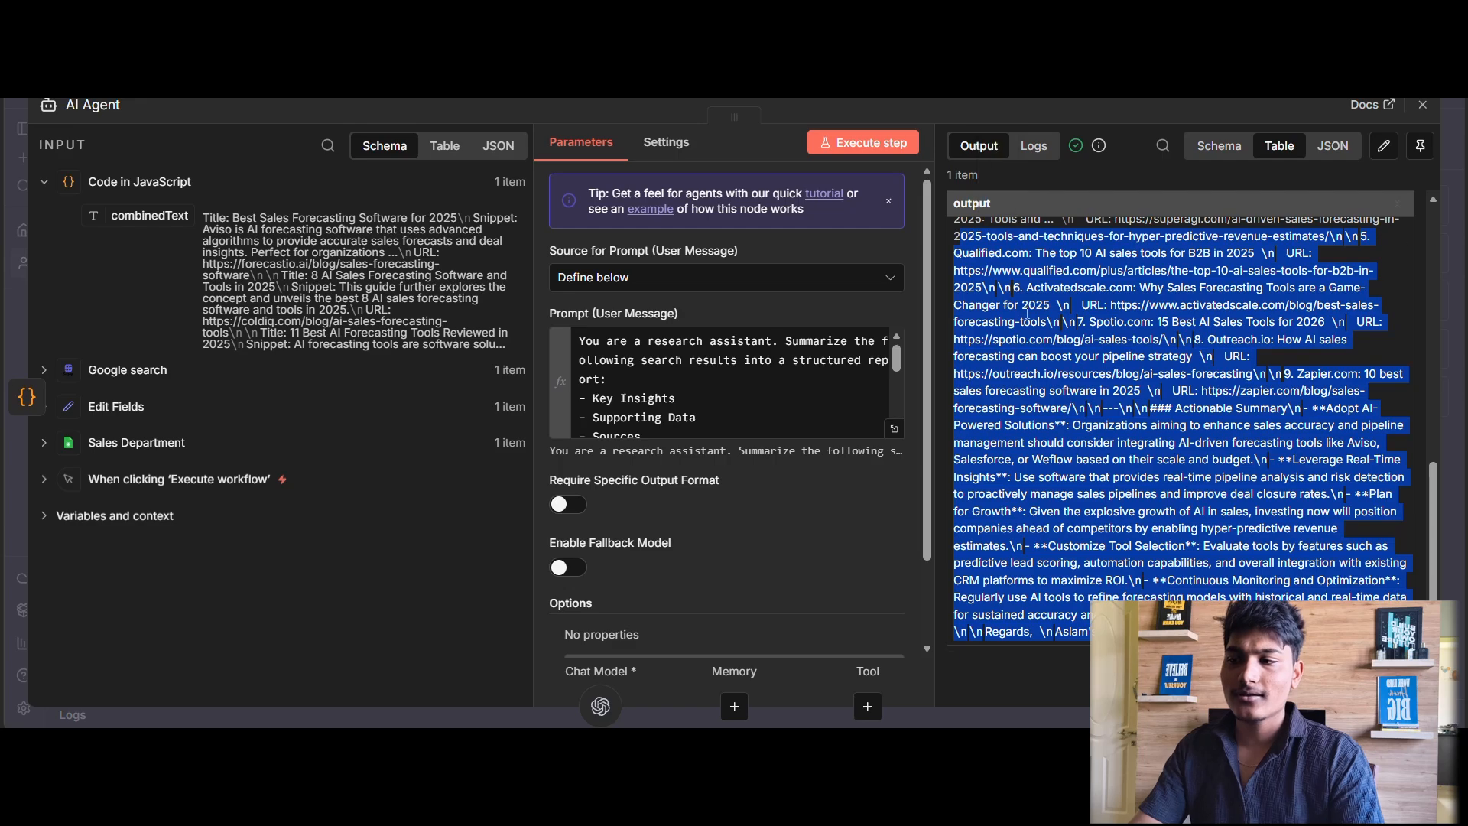
{"action": "scroll", "coordinate": [1038, 319], "scroll_direction": "up", "scroll_amount": 8}
{"action": "scroll", "coordinate": [1041, 329], "scroll_direction": "down", "scroll_amount": 8}
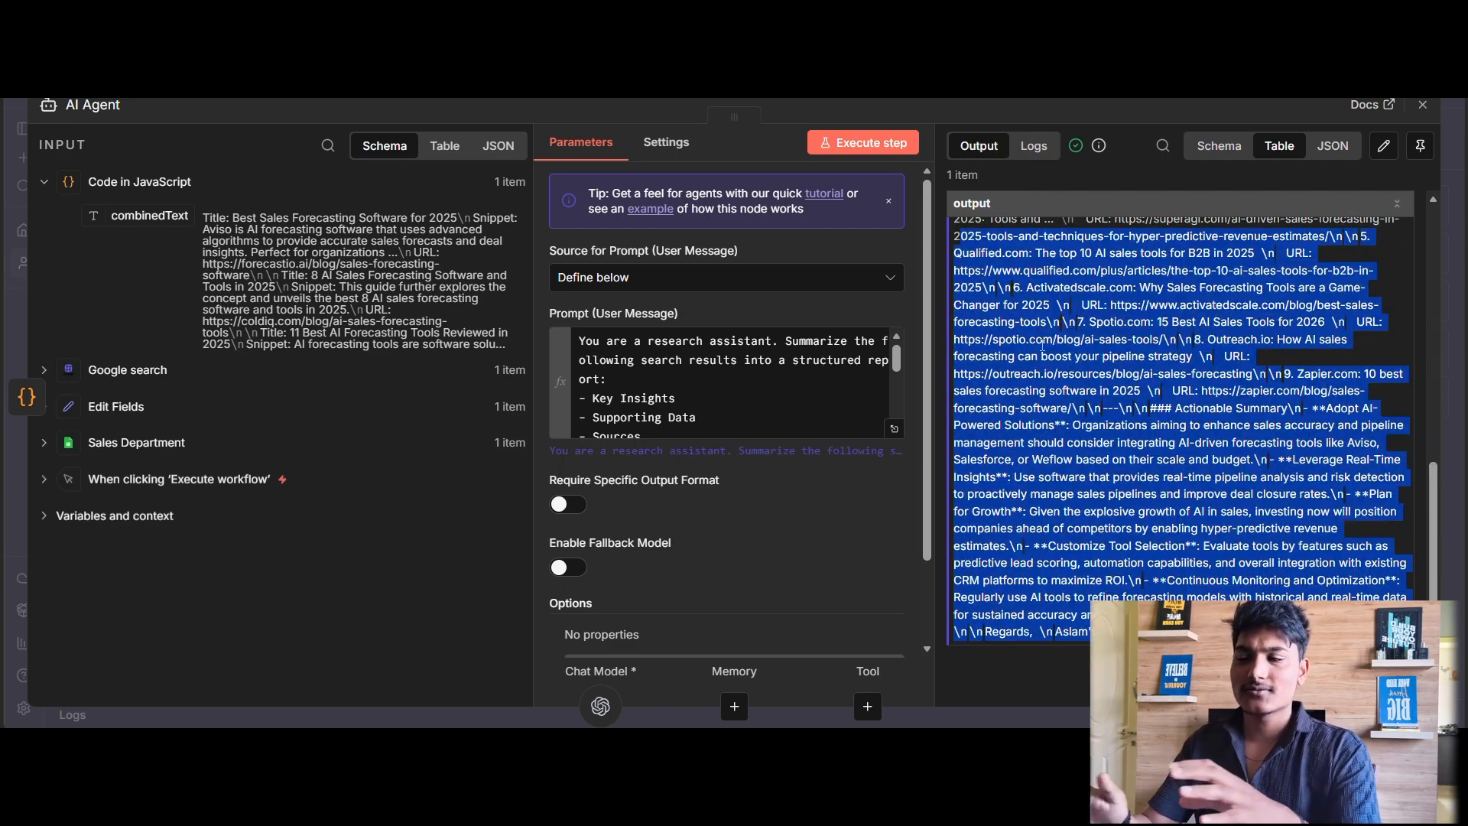
Review the agent's full prompt and its resolved result in the expression editor, and compare the closing regards line with the generated output.
{"action": "left_click", "coordinate": [894, 428]}
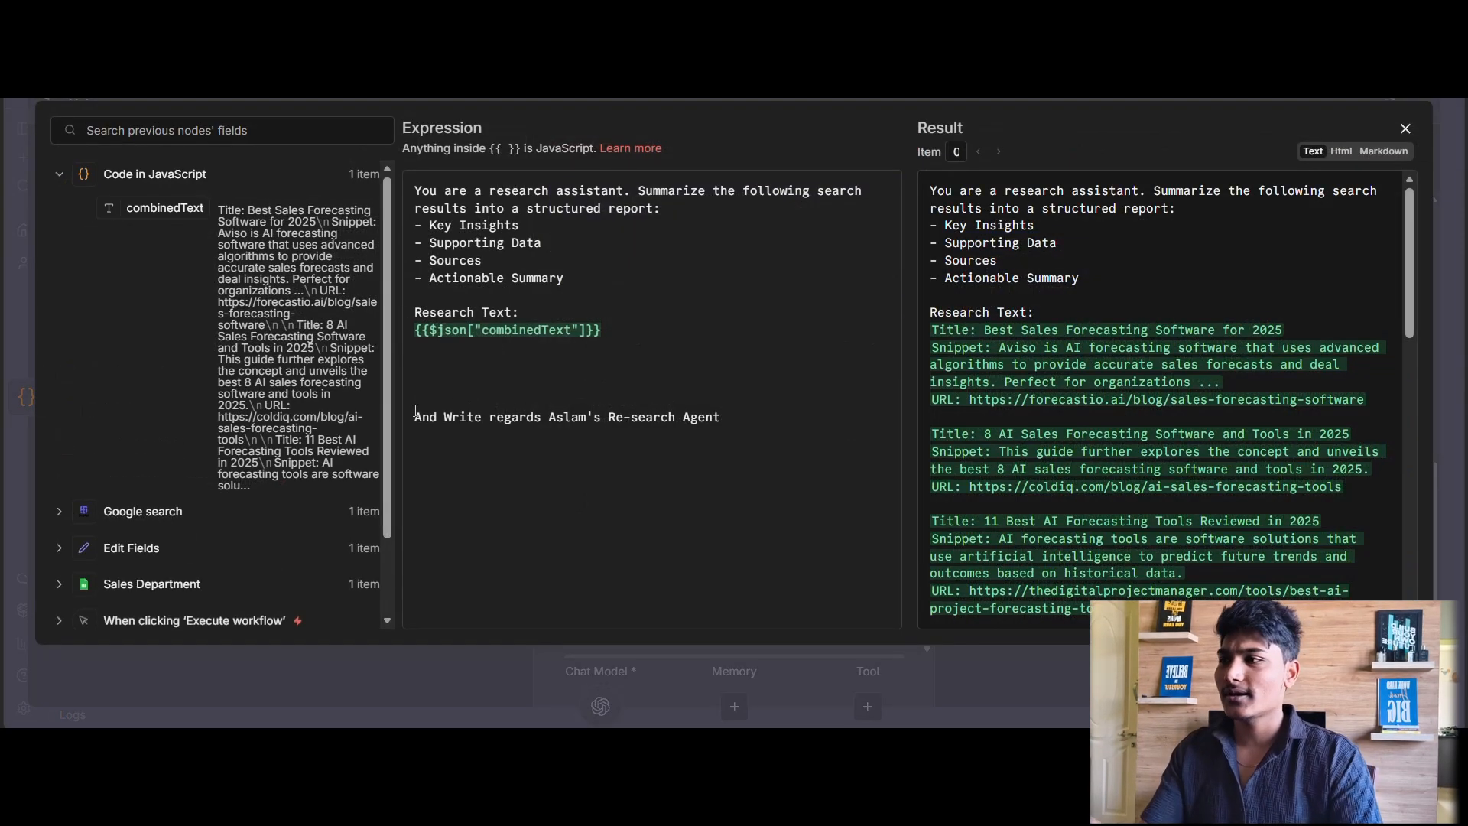
{"action": "left_click_drag", "start_coordinate": [721, 417], "coordinate": [422, 418]}
{"action": "left_click", "coordinate": [759, 476]}
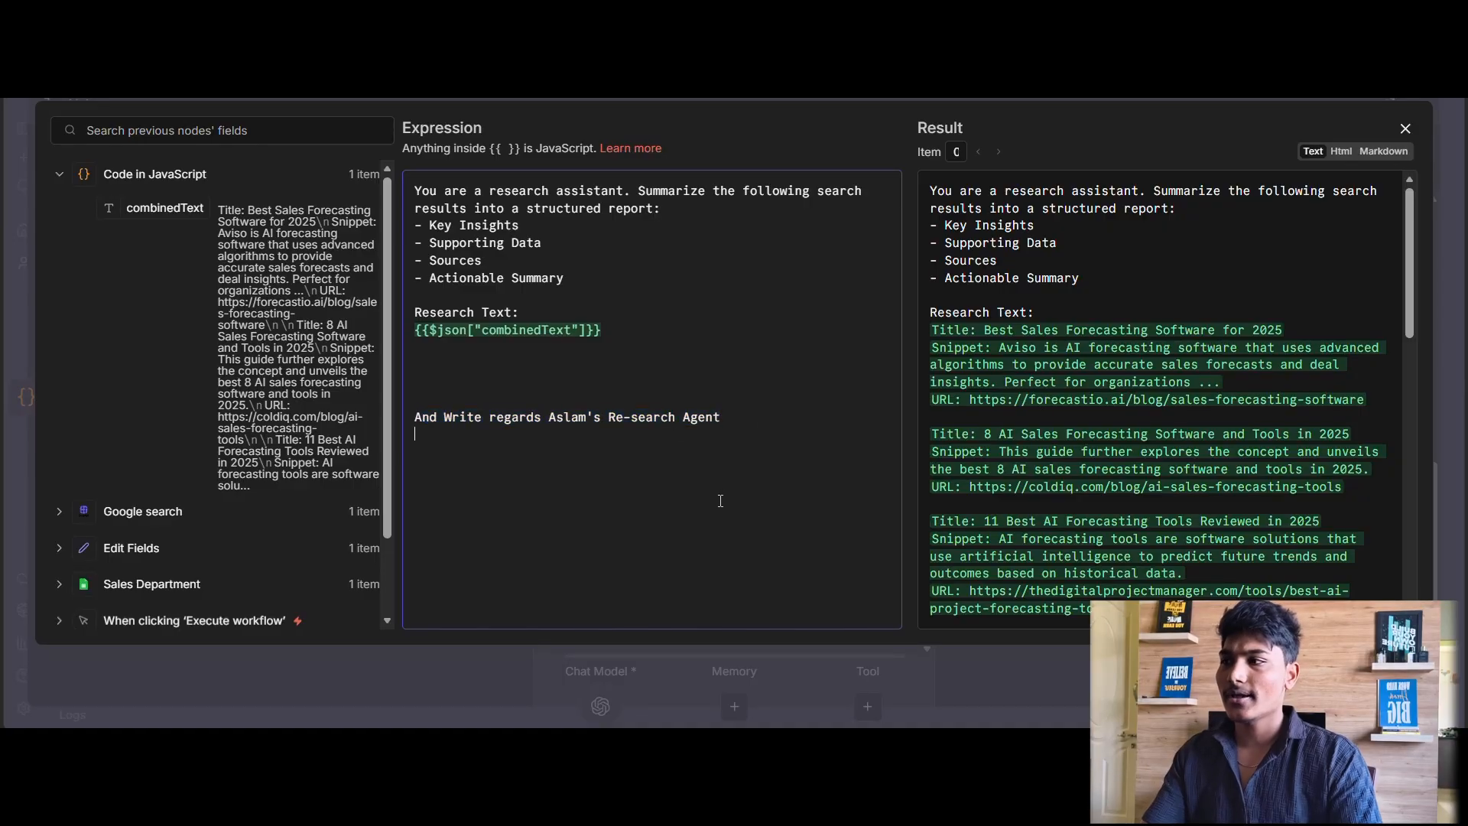
{"action": "scroll", "coordinate": [1117, 560], "scroll_direction": "down", "scroll_amount": 10}
{"action": "scroll", "coordinate": [1116, 561], "scroll_direction": "up", "scroll_amount": 2}
{"action": "scroll", "coordinate": [1106, 581], "scroll_direction": "down", "scroll_amount": 2}
{"action": "scroll", "coordinate": [1114, 562], "scroll_direction": "up", "scroll_amount": 2}
{"action": "scroll", "coordinate": [1105, 577], "scroll_direction": "down", "scroll_amount": 2}
{"action": "scroll", "coordinate": [1101, 543], "scroll_direction": "up", "scroll_amount": 2}
{"action": "scroll", "coordinate": [1114, 570], "scroll_direction": "down", "scroll_amount": 2}
{"action": "scroll", "coordinate": [1109, 563], "scroll_direction": "up", "scroll_amount": 9}
{"action": "scroll", "coordinate": [1166, 401], "scroll_direction": "down", "scroll_amount": 8}
{"action": "scroll", "coordinate": [1166, 402], "scroll_direction": "up", "scroll_amount": 6}
{"action": "scroll", "coordinate": [1167, 401], "scroll_direction": "down", "scroll_amount": 6}
{"action": "scroll", "coordinate": [1166, 401], "scroll_direction": "up", "scroll_amount": 6}
{"action": "scroll", "coordinate": [1097, 591], "scroll_direction": "down", "scroll_amount": 5}
{"action": "scroll", "coordinate": [1097, 591], "scroll_direction": "up", "scroll_amount": 3}
{"action": "scroll", "coordinate": [1097, 591], "scroll_direction": "down", "scroll_amount": 3}
{"action": "scroll", "coordinate": [1096, 591], "scroll_direction": "up", "scroll_amount": 2}
{"action": "scroll", "coordinate": [1097, 591], "scroll_direction": "down", "scroll_amount": 3}
{"action": "scroll", "coordinate": [1096, 591], "scroll_direction": "up", "scroll_amount": 1}
{"action": "scroll", "coordinate": [1097, 590], "scroll_direction": "down", "scroll_amount": 3}
{"action": "scroll", "coordinate": [1099, 588], "scroll_direction": "up", "scroll_amount": 3}
{"action": "scroll", "coordinate": [1099, 587], "scroll_direction": "down", "scroll_amount": 3}
{"action": "scroll", "coordinate": [1098, 587], "scroll_direction": "up", "scroll_amount": 3}
{"action": "scroll", "coordinate": [1099, 588], "scroll_direction": "down", "scroll_amount": 4}
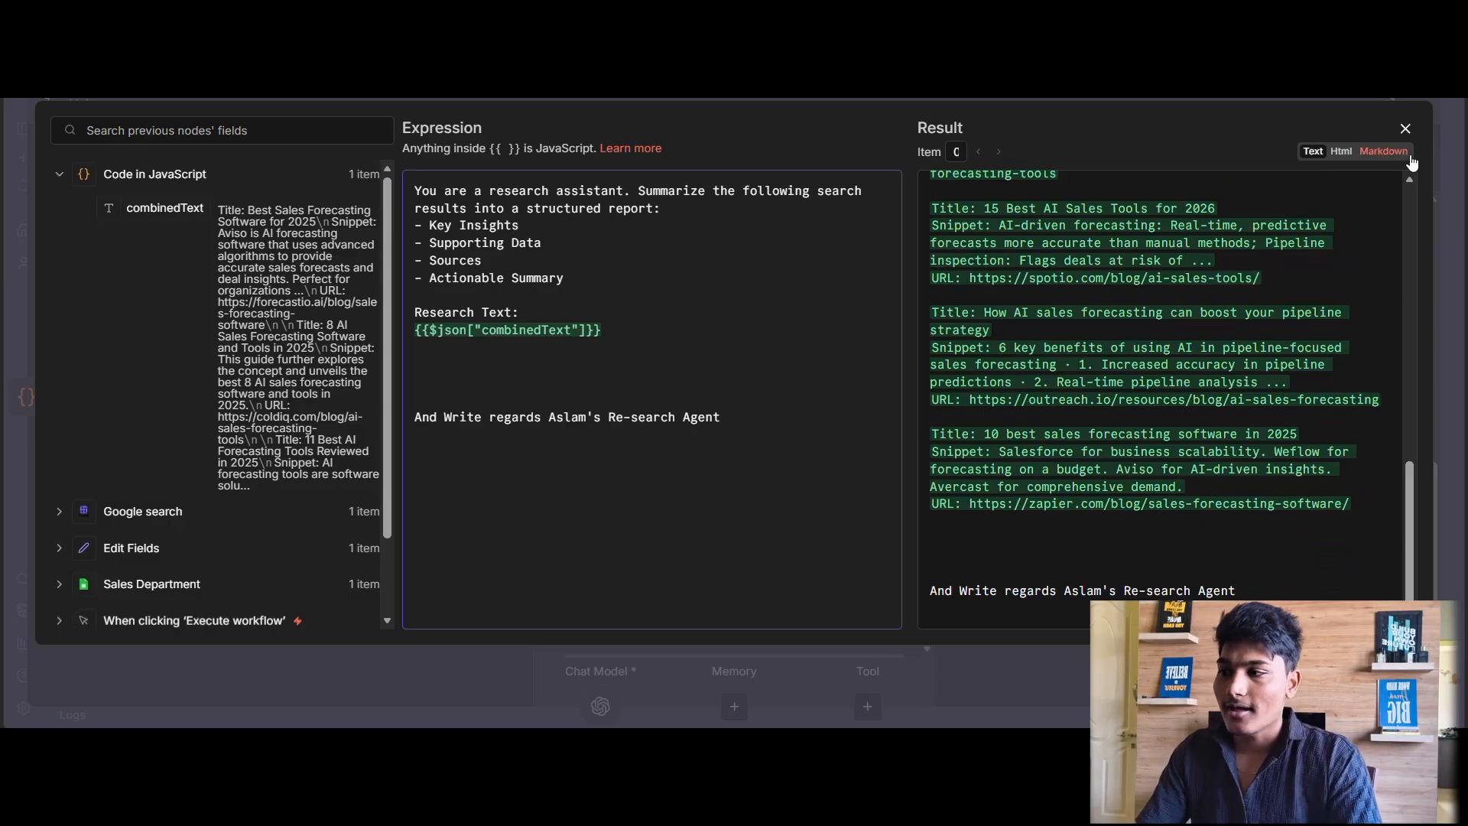
{"action": "left_click", "coordinate": [1405, 128]}
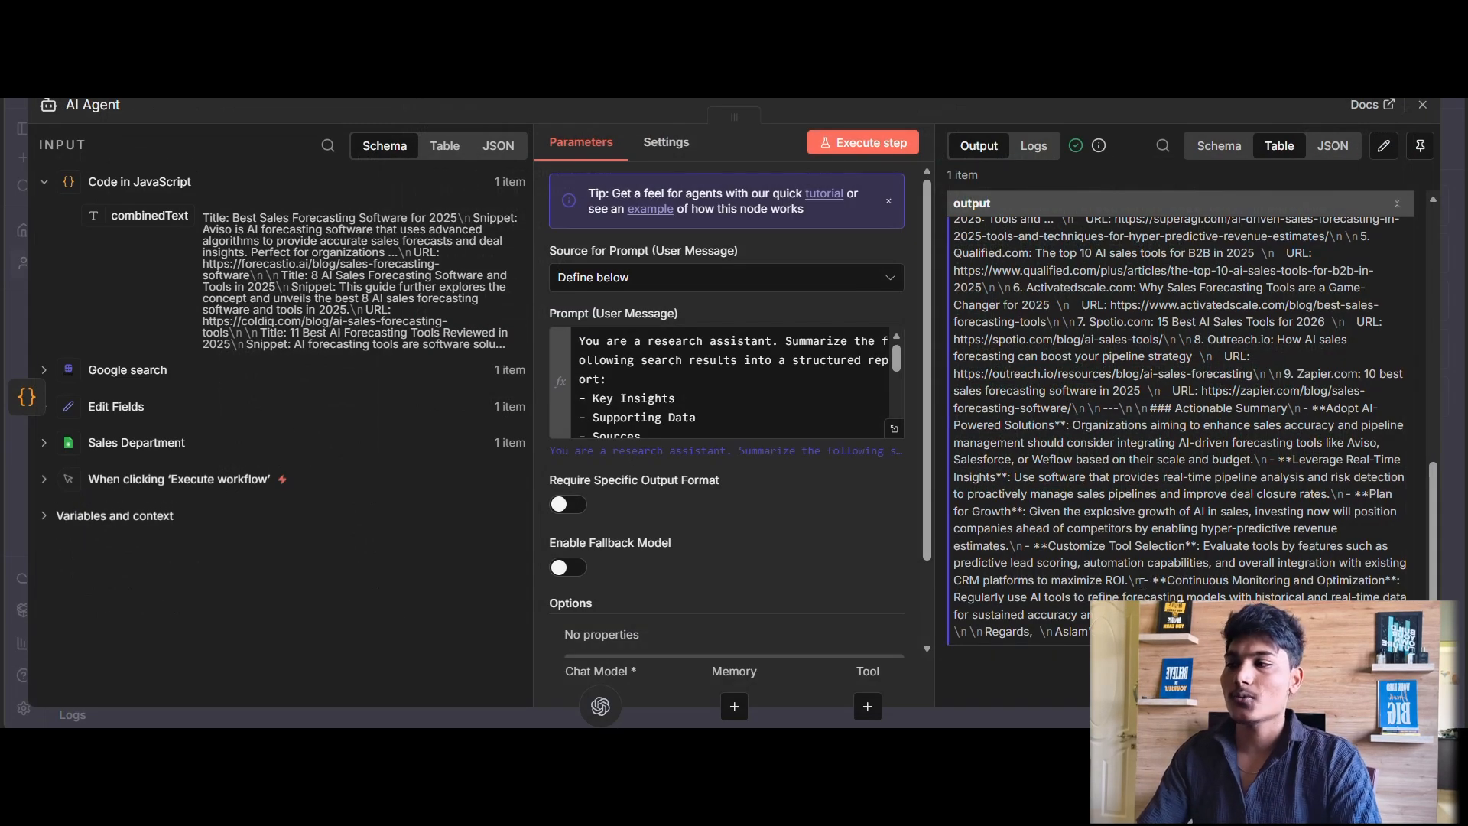
{"action": "double_click", "coordinate": [1058, 629]}
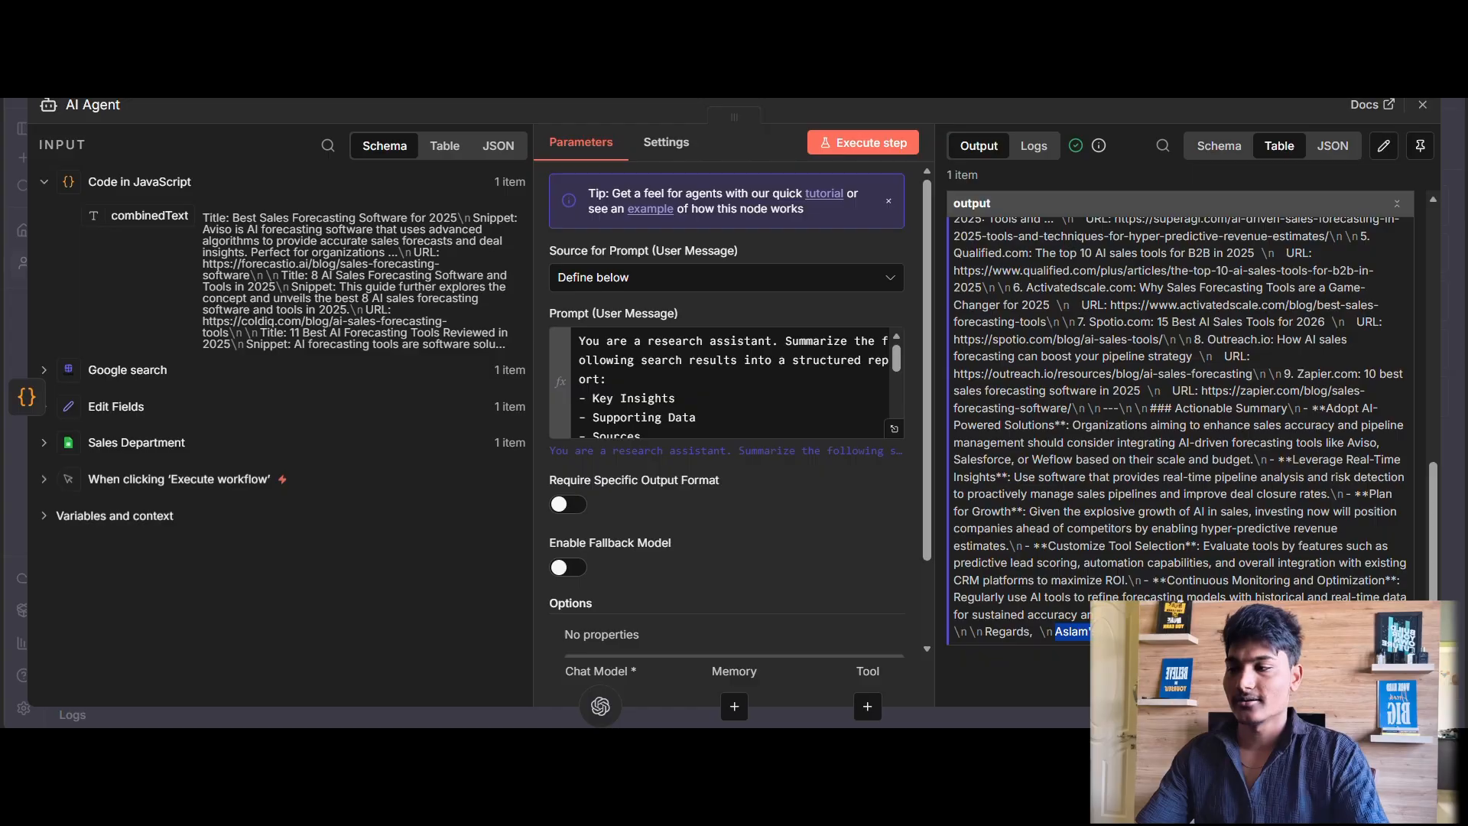
{"action": "left_click", "coordinate": [1422, 104]}
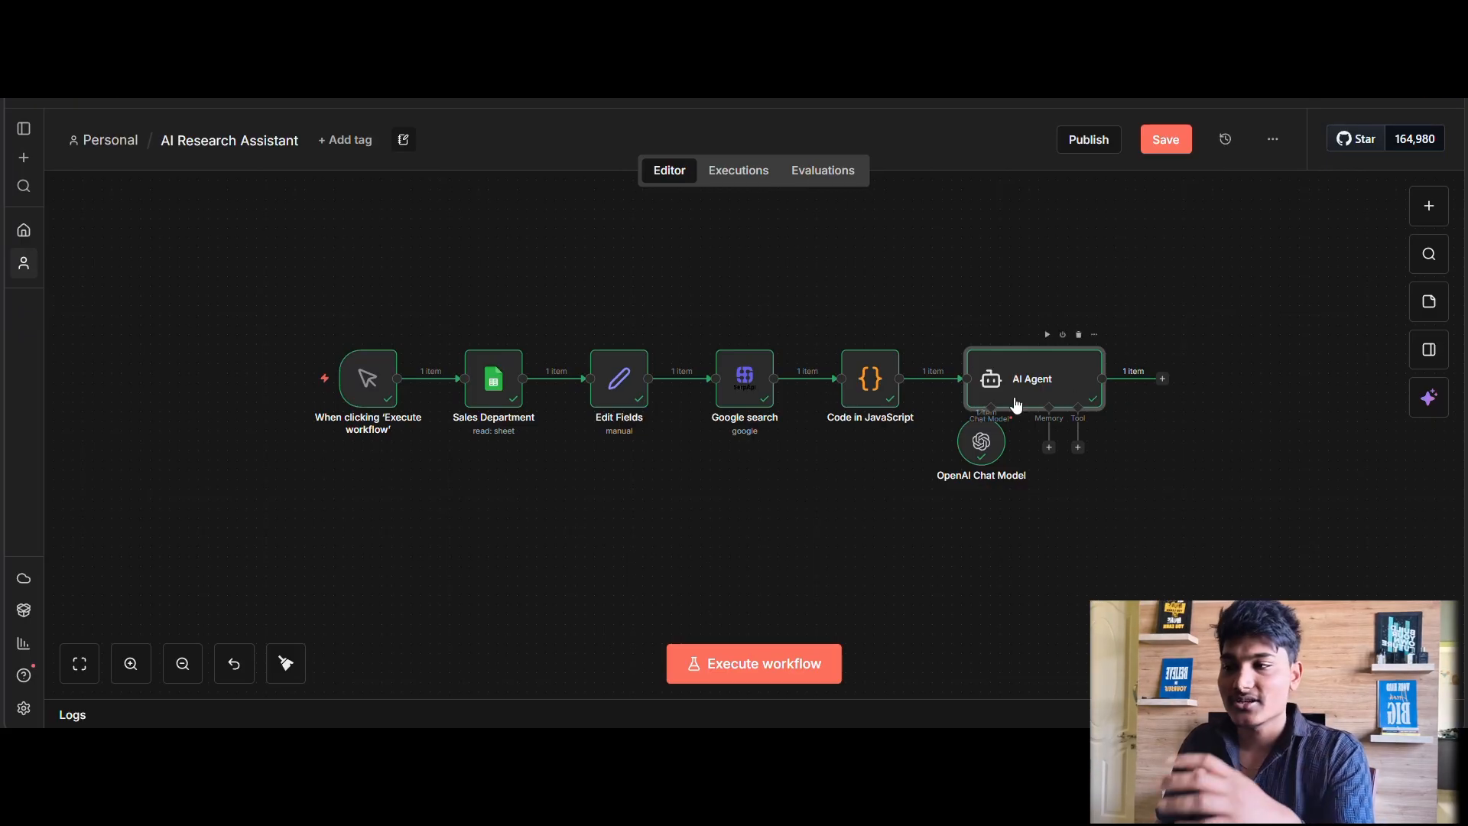
Add a Gmail node with the Send a message action after the AI Agent.
{"action": "left_click", "coordinate": [1162, 379]}
{"action": "type", "text": "gmail"}
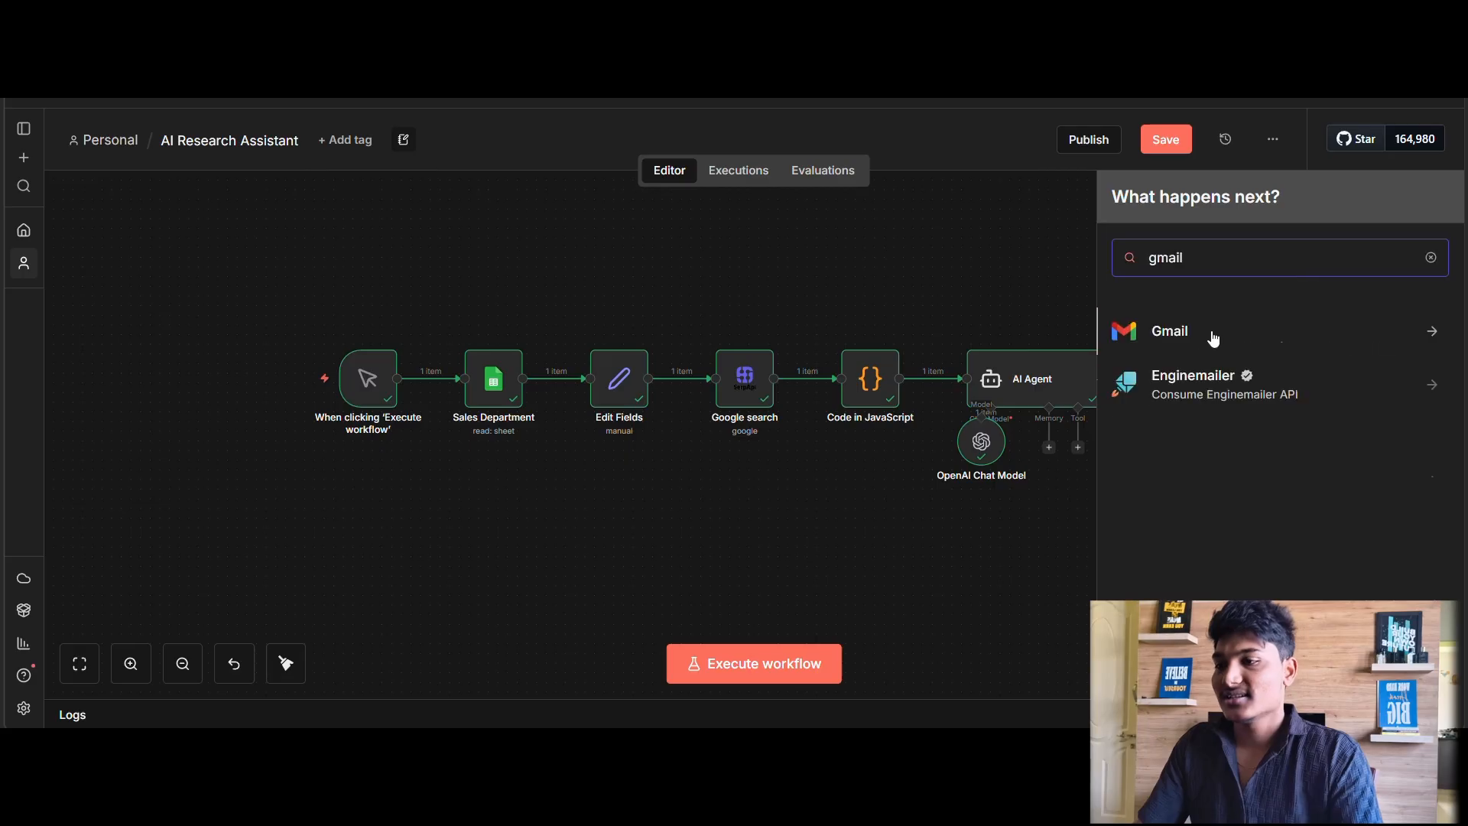
{"action": "left_click", "coordinate": [1211, 334]}
{"action": "scroll", "coordinate": [1220, 413], "scroll_direction": "down", "scroll_amount": 4}
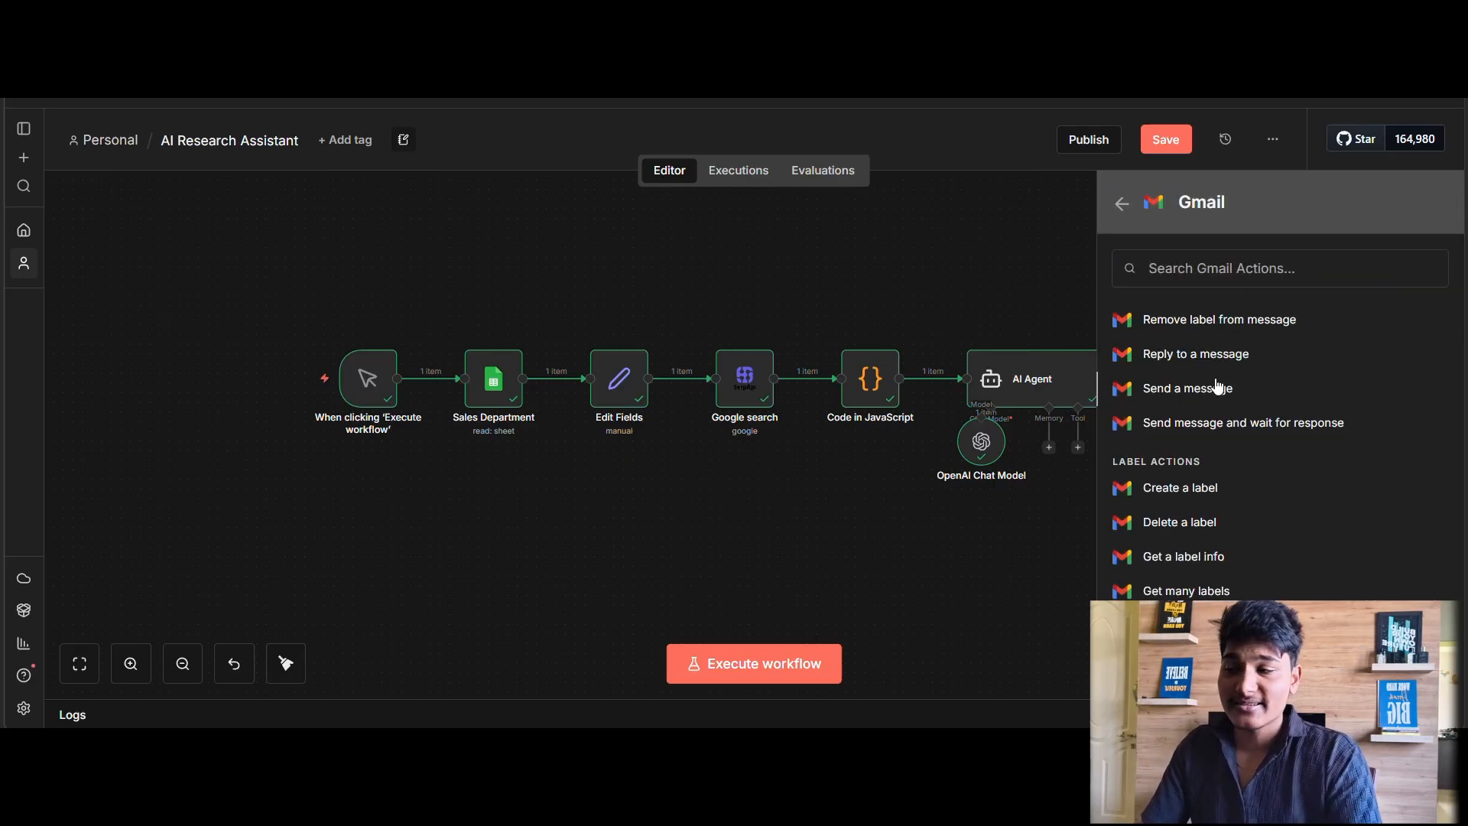
{"action": "left_click", "coordinate": [1218, 387]}
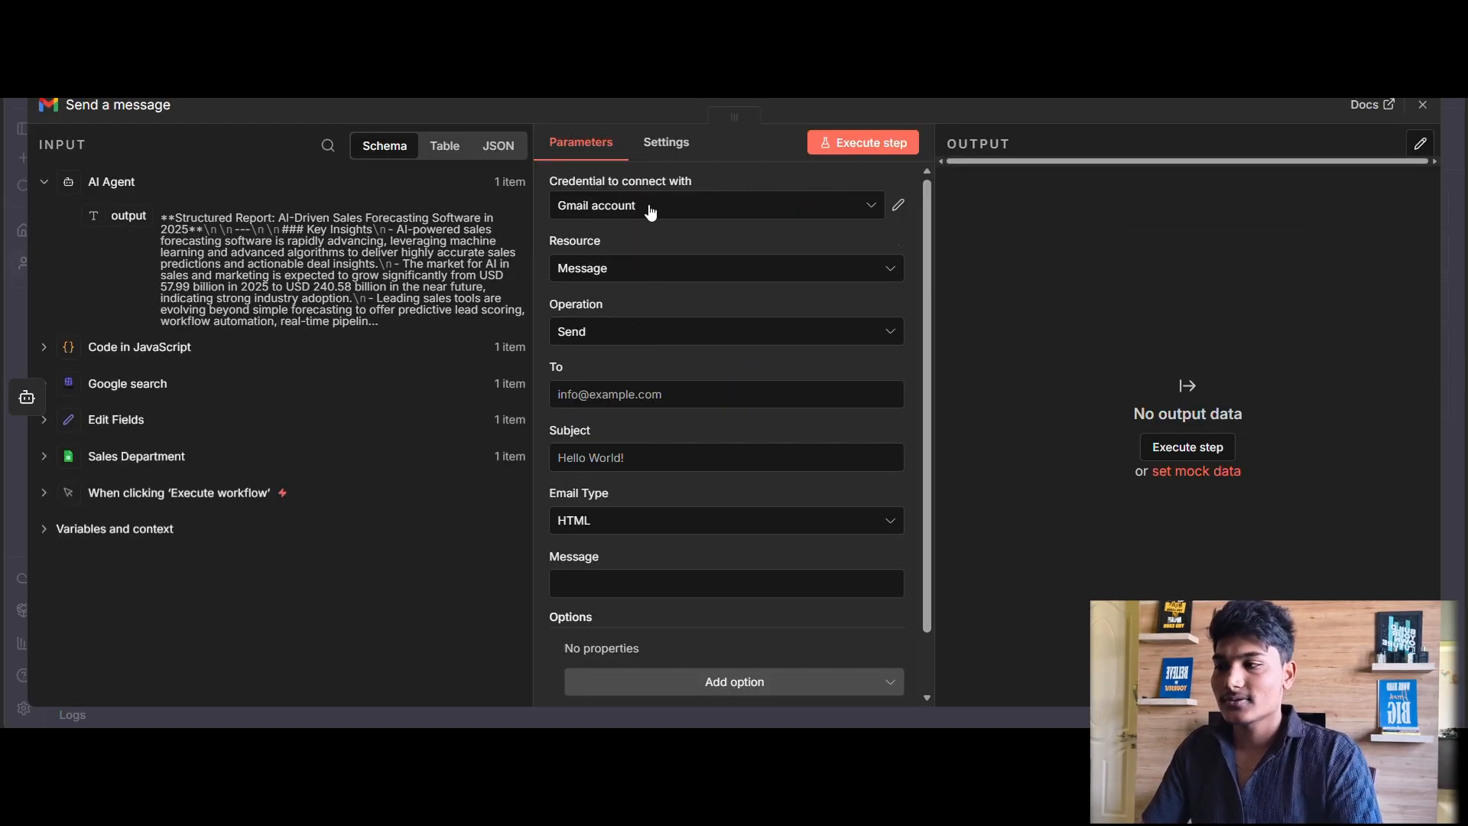
Map the email's recipient to the Email Address field from the Sales Department node.
{"action": "left_click", "coordinate": [610, 394]}
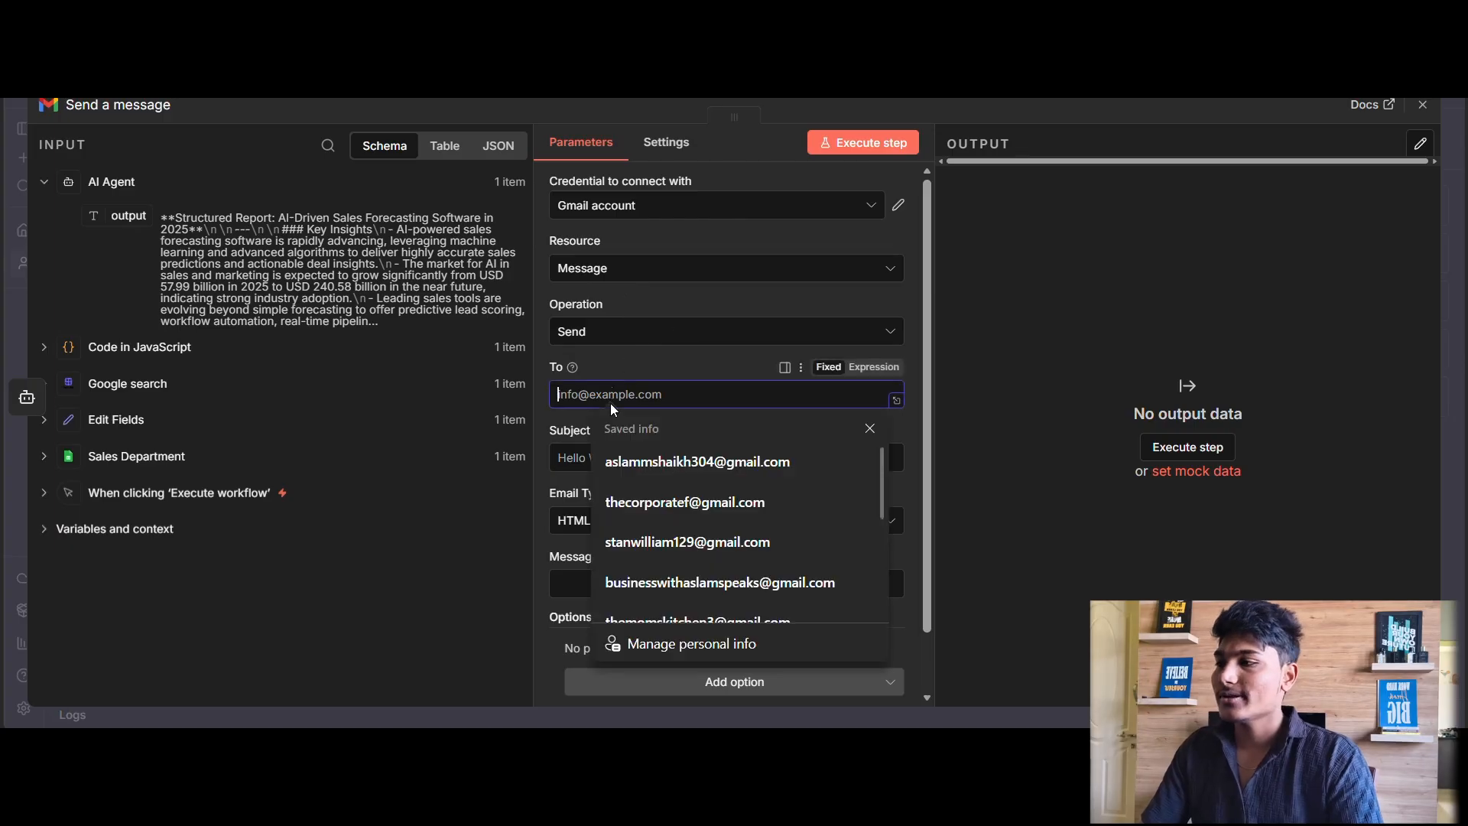
{"action": "left_click", "coordinate": [184, 463]}
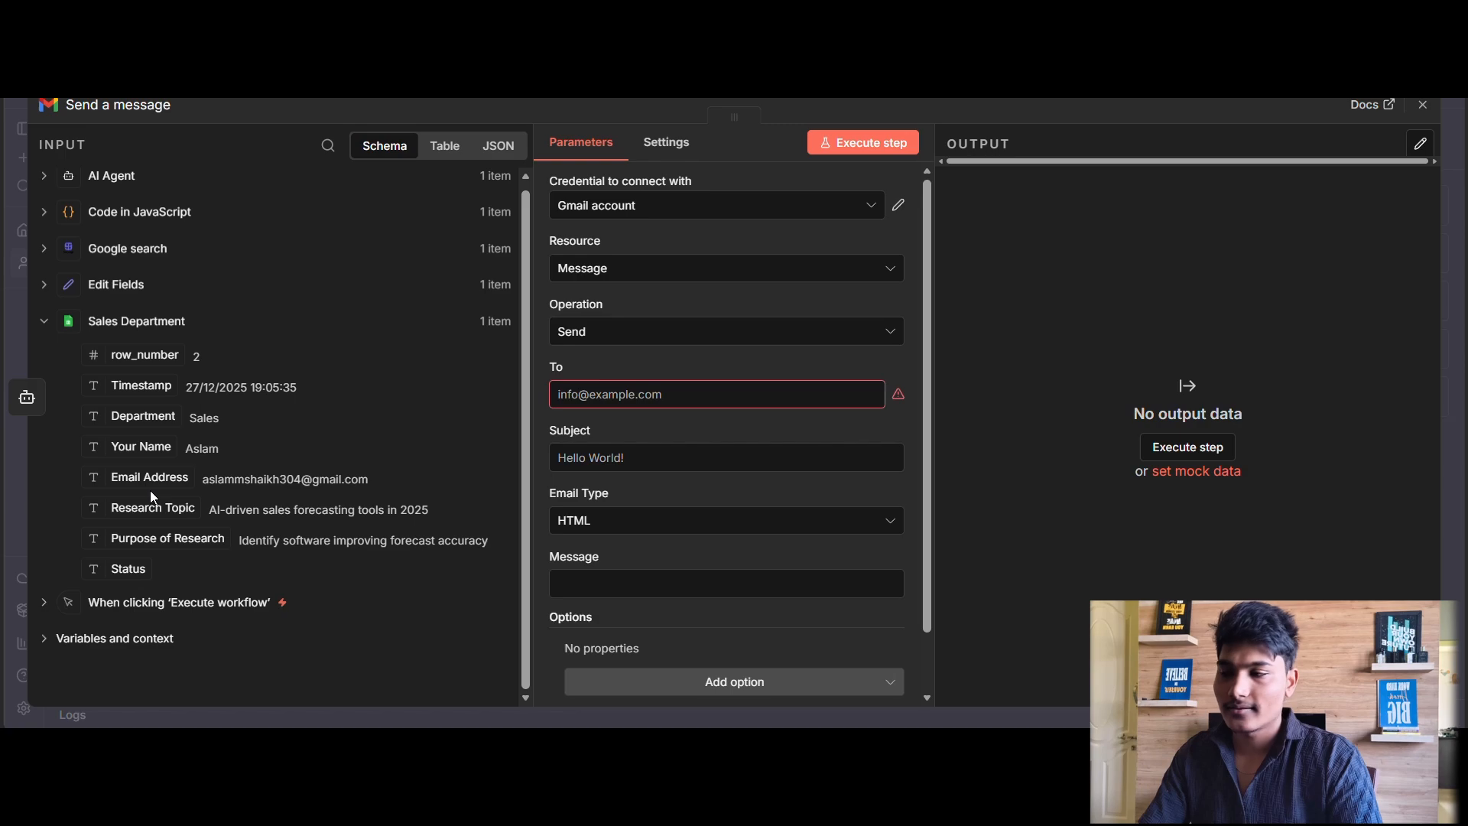
{"action": "left_click_drag", "start_coordinate": [149, 476], "coordinate": [601, 399]}
Set the email subject to "Re-Search Requested on" followed by the Sales Department node's Research Topic field.
{"action": "left_click", "coordinate": [688, 468]}
{"action": "type", "text": "Re"}
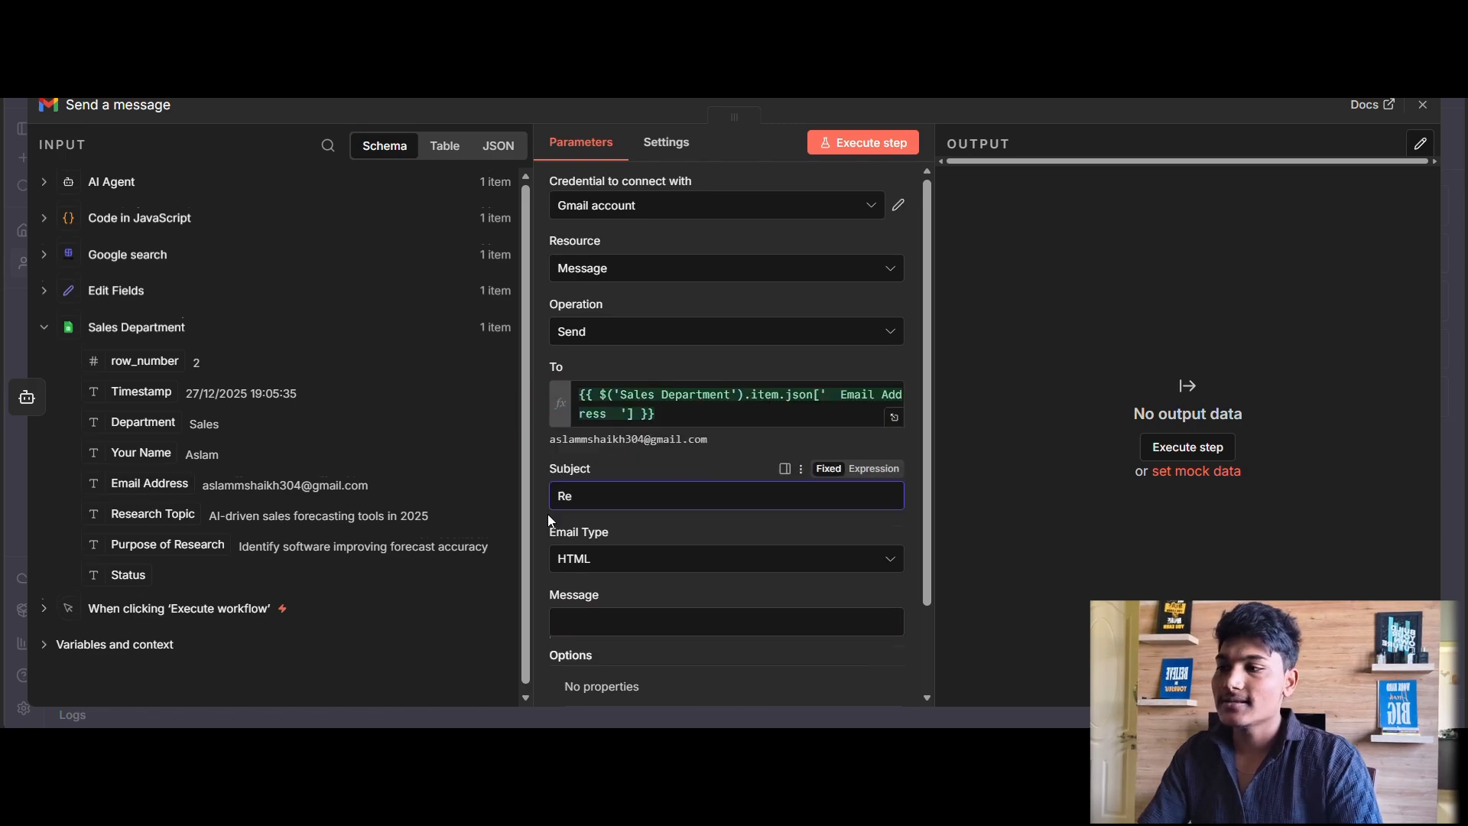
{"action": "type", "text": "-Search Requested By Sales"}
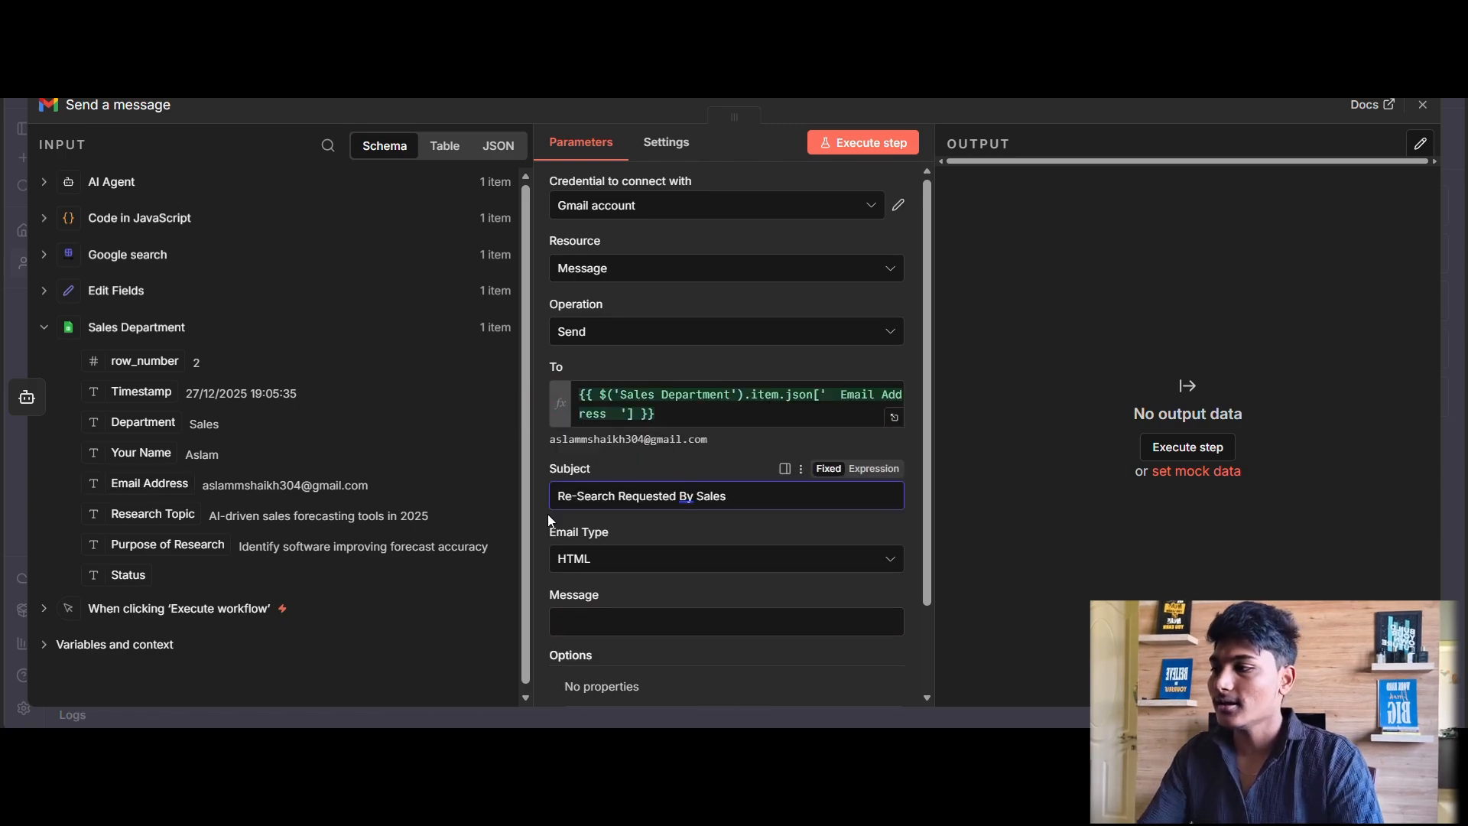
{"action": "key", "text": "BackSpace"}
{"action": "key", "text": "BackSpace"}
{"action": "key", "text": "BackSpace"}
{"action": "key", "text": "BackSpace"}
{"action": "key", "text": "BackSpace"}
{"action": "key", "text": "BackSpace"}
{"action": "key", "text": "BackSpace"}
{"action": "key", "text": "BackSpace"}
{"action": "type", "text": "on"}
{"action": "left_click_drag", "start_coordinate": [149, 514], "coordinate": [765, 505]}
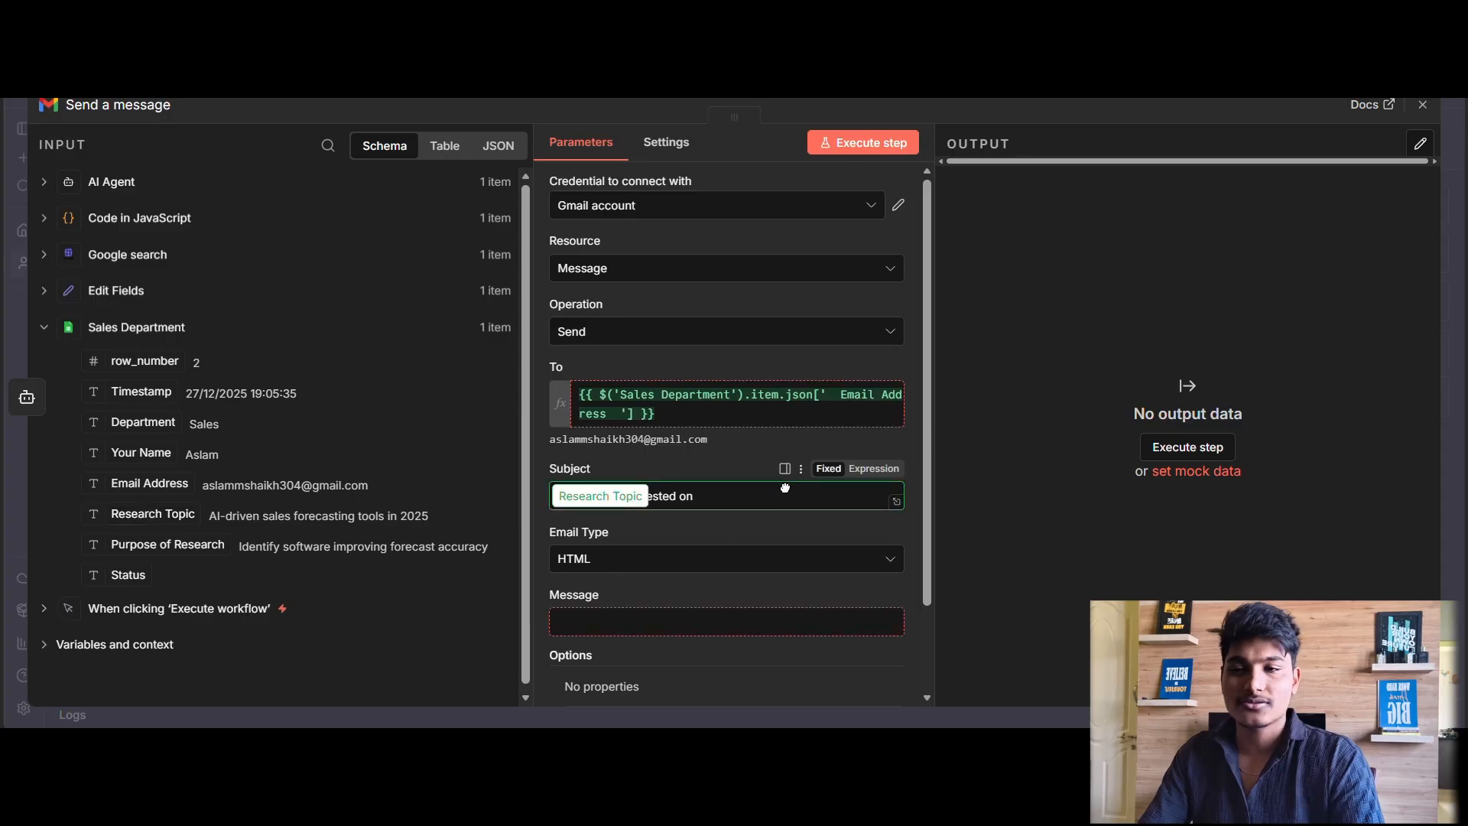
{"action": "left_click_drag", "start_coordinate": [768, 496], "coordinate": [768, 497]}
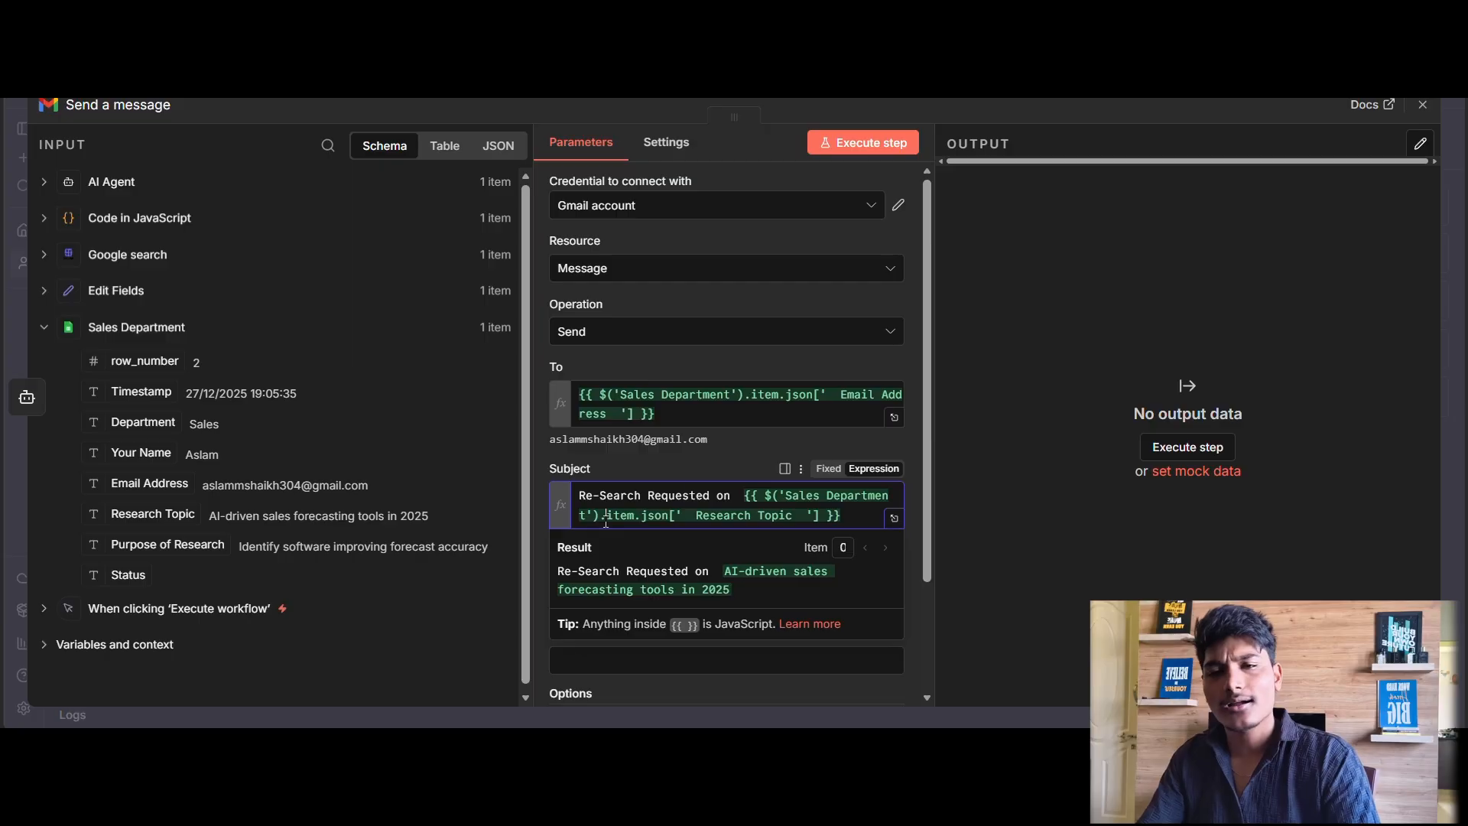
{"action": "left_click", "coordinate": [710, 459]}
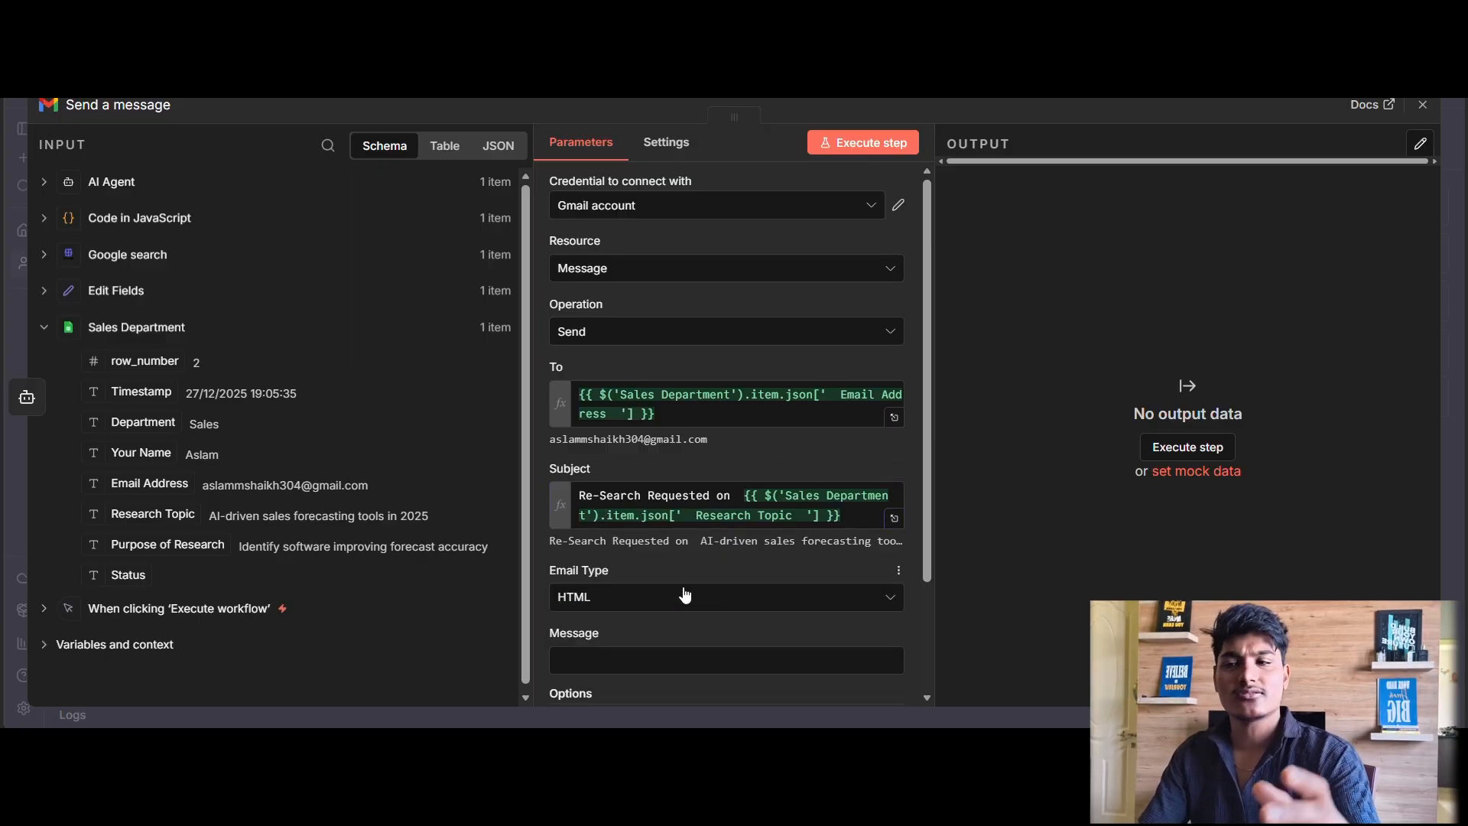
Set the email type to Text and map the message body to the AI Agent's output field.
{"action": "scroll", "coordinate": [685, 593], "scroll_direction": "down", "scroll_amount": 1}
{"action": "left_click", "coordinate": [640, 503]}
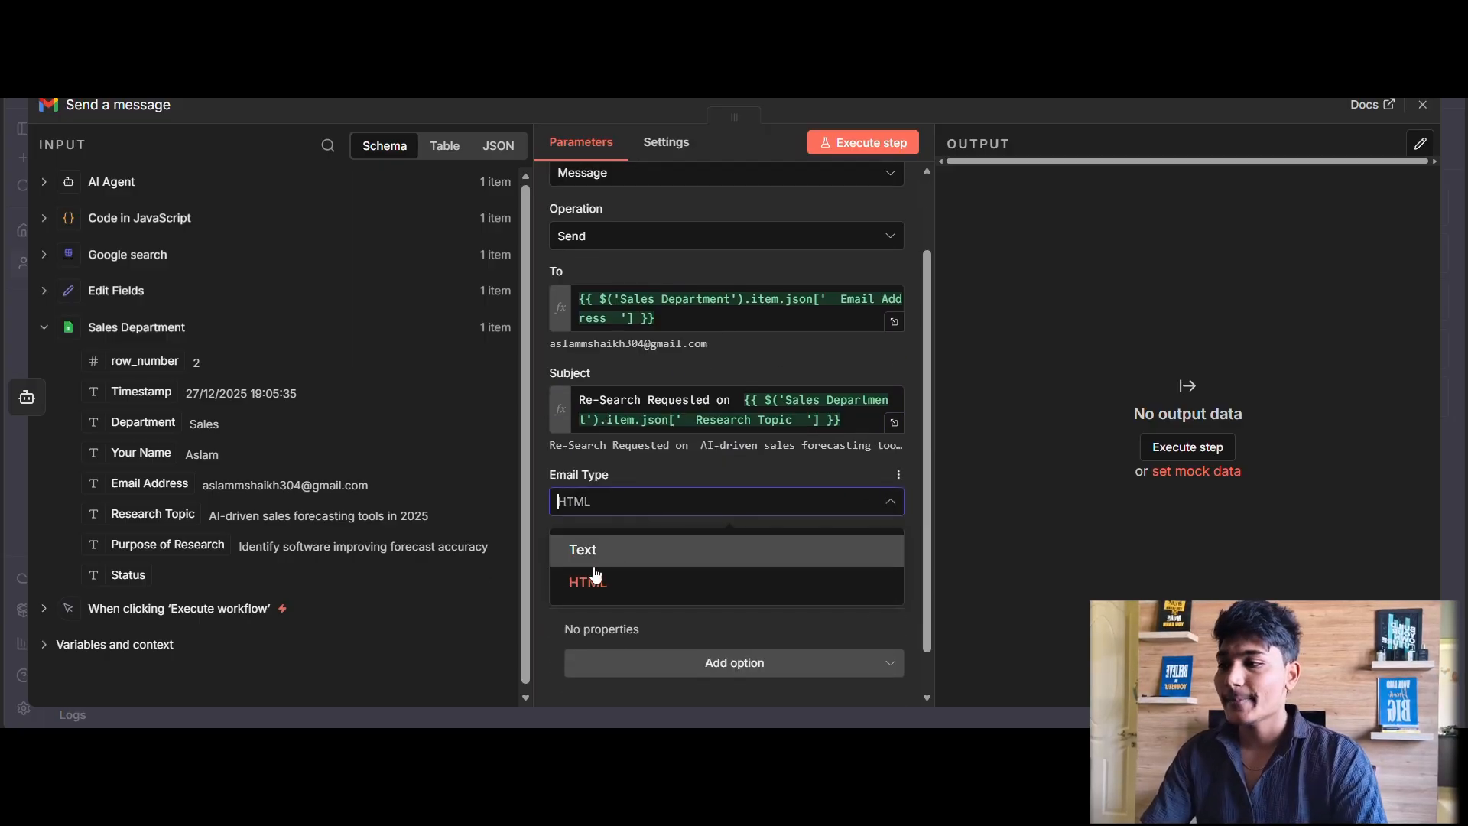
{"action": "left_click", "coordinate": [625, 552]}
{"action": "left_click", "coordinate": [641, 565]}
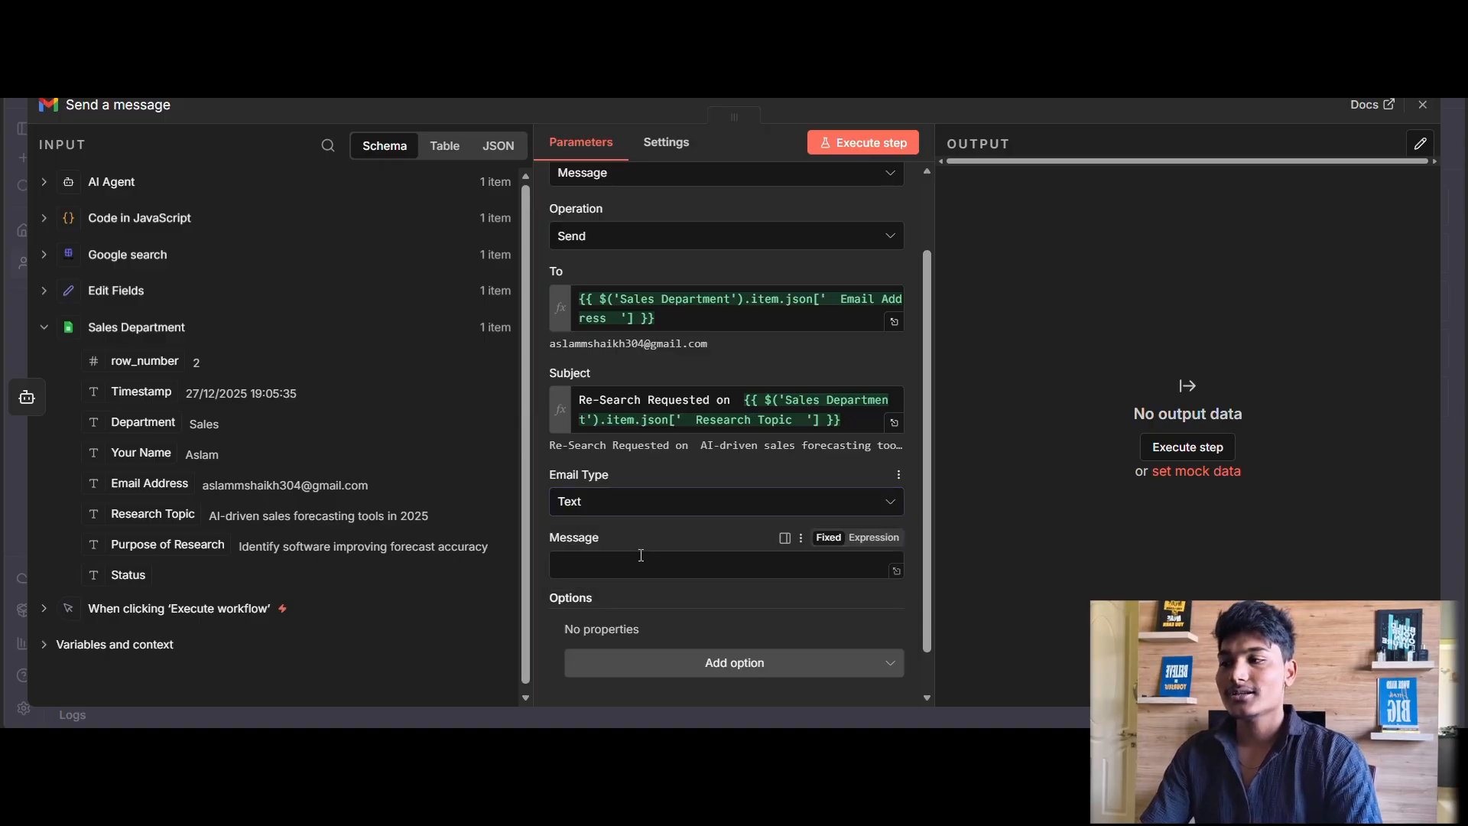
{"action": "left_click", "coordinate": [134, 187]}
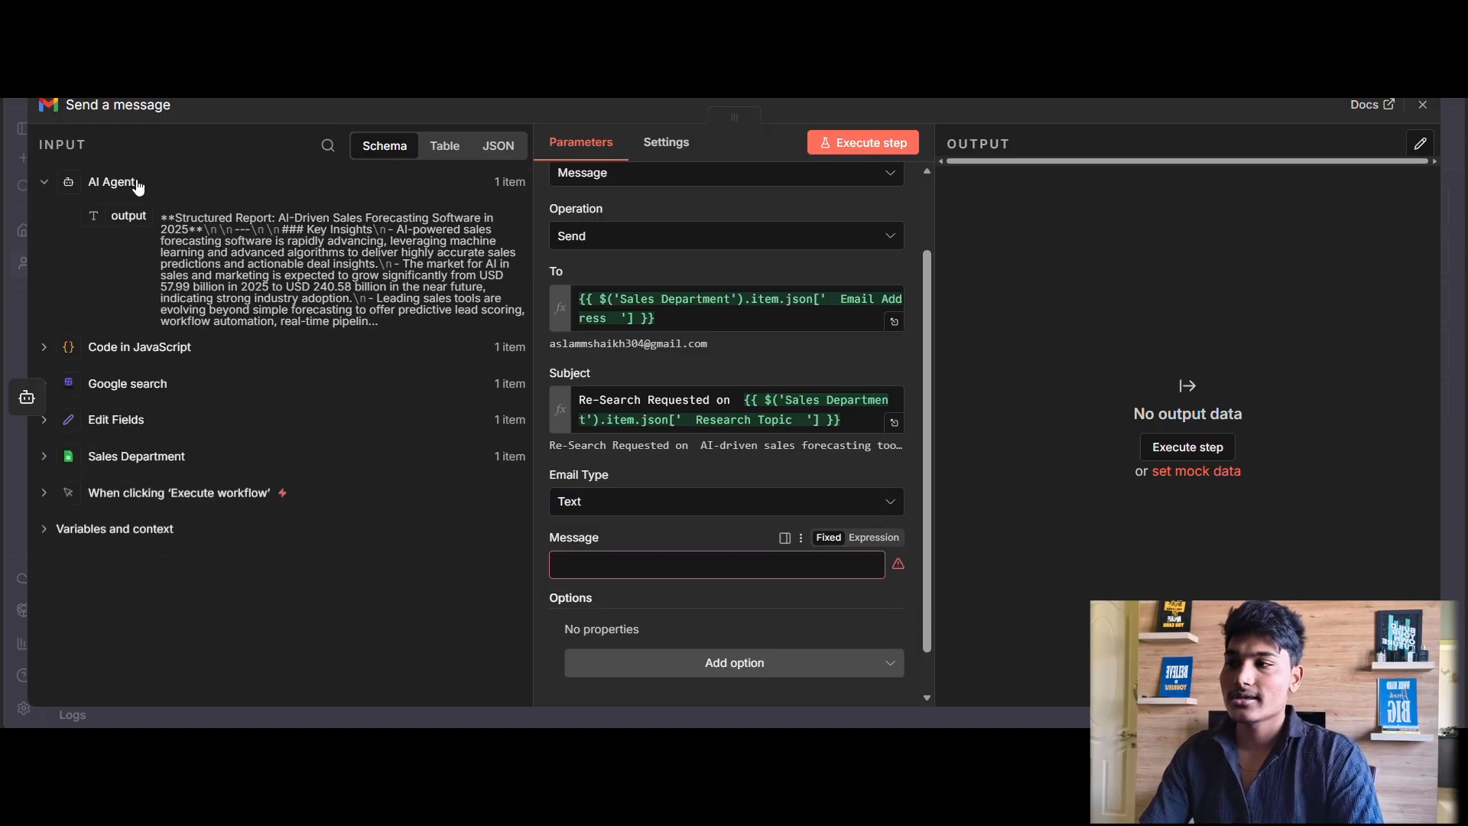
{"action": "left_click_drag", "start_coordinate": [128, 217], "coordinate": [645, 566]}
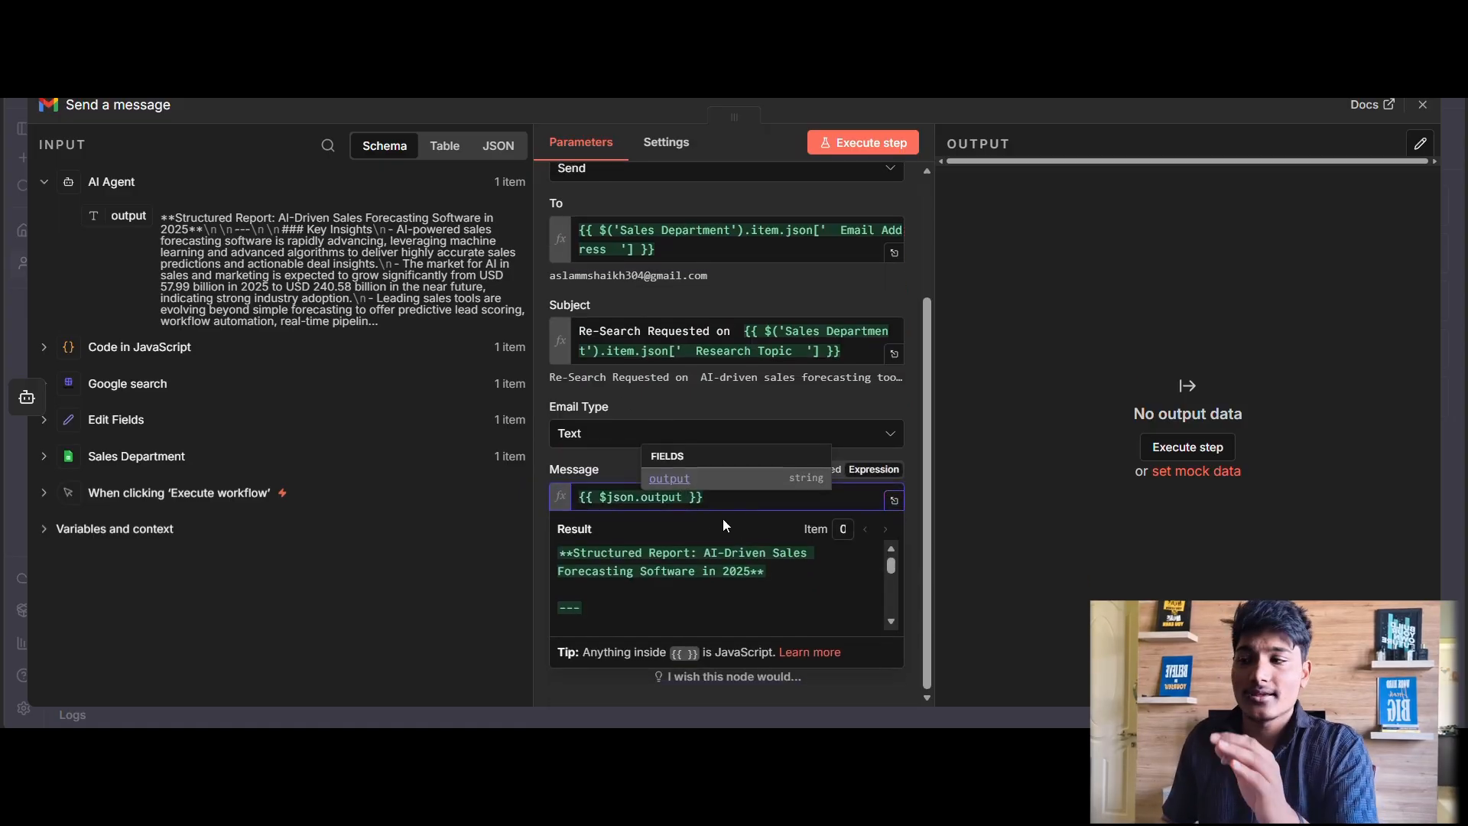
{"action": "left_click", "coordinate": [631, 413]}
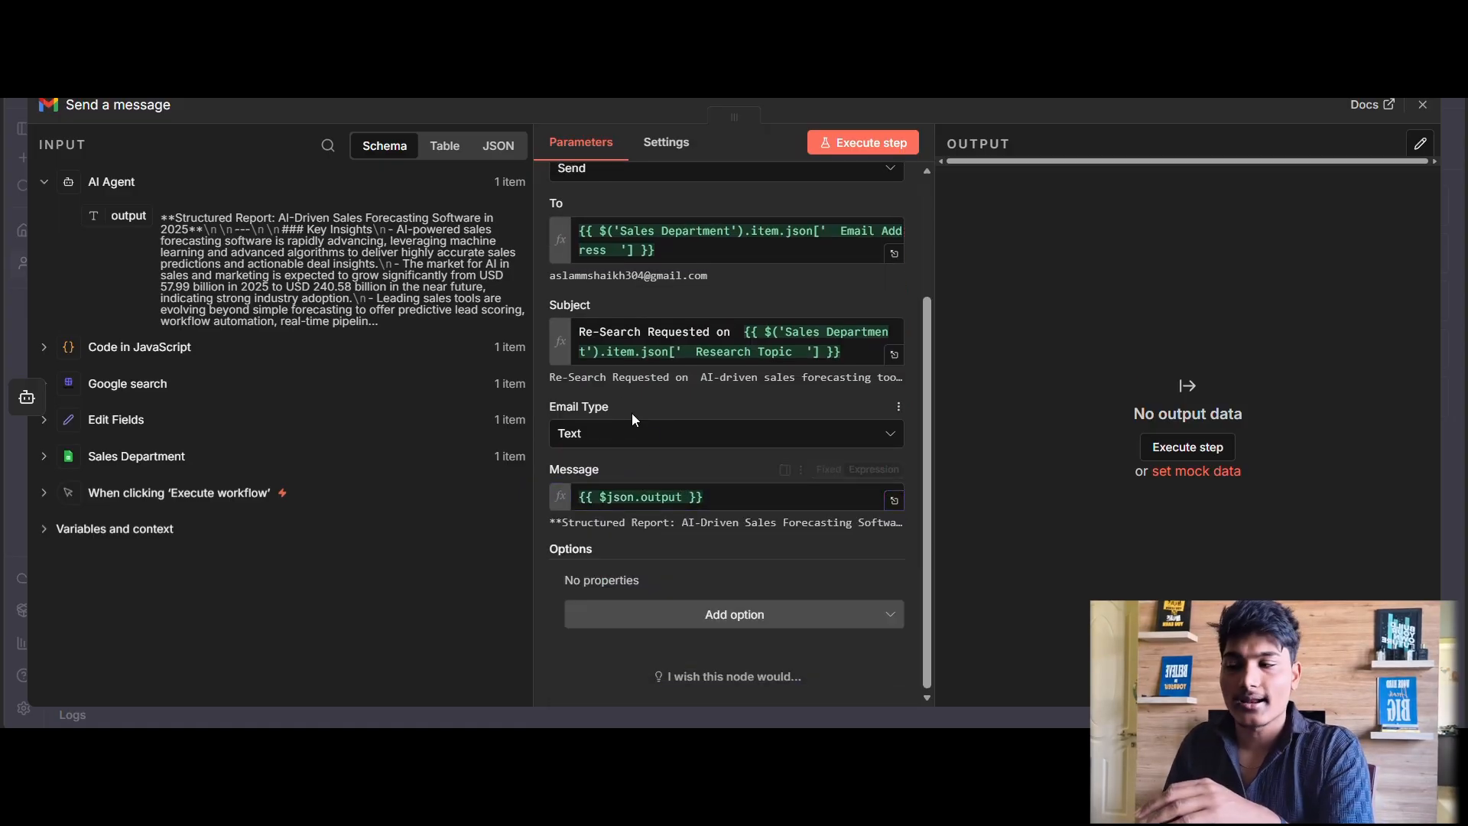
Add the Append n8n Attribution option switched off, run the Gmail step to send the report, and return to the canvas.
{"action": "left_click", "coordinate": [673, 625]}
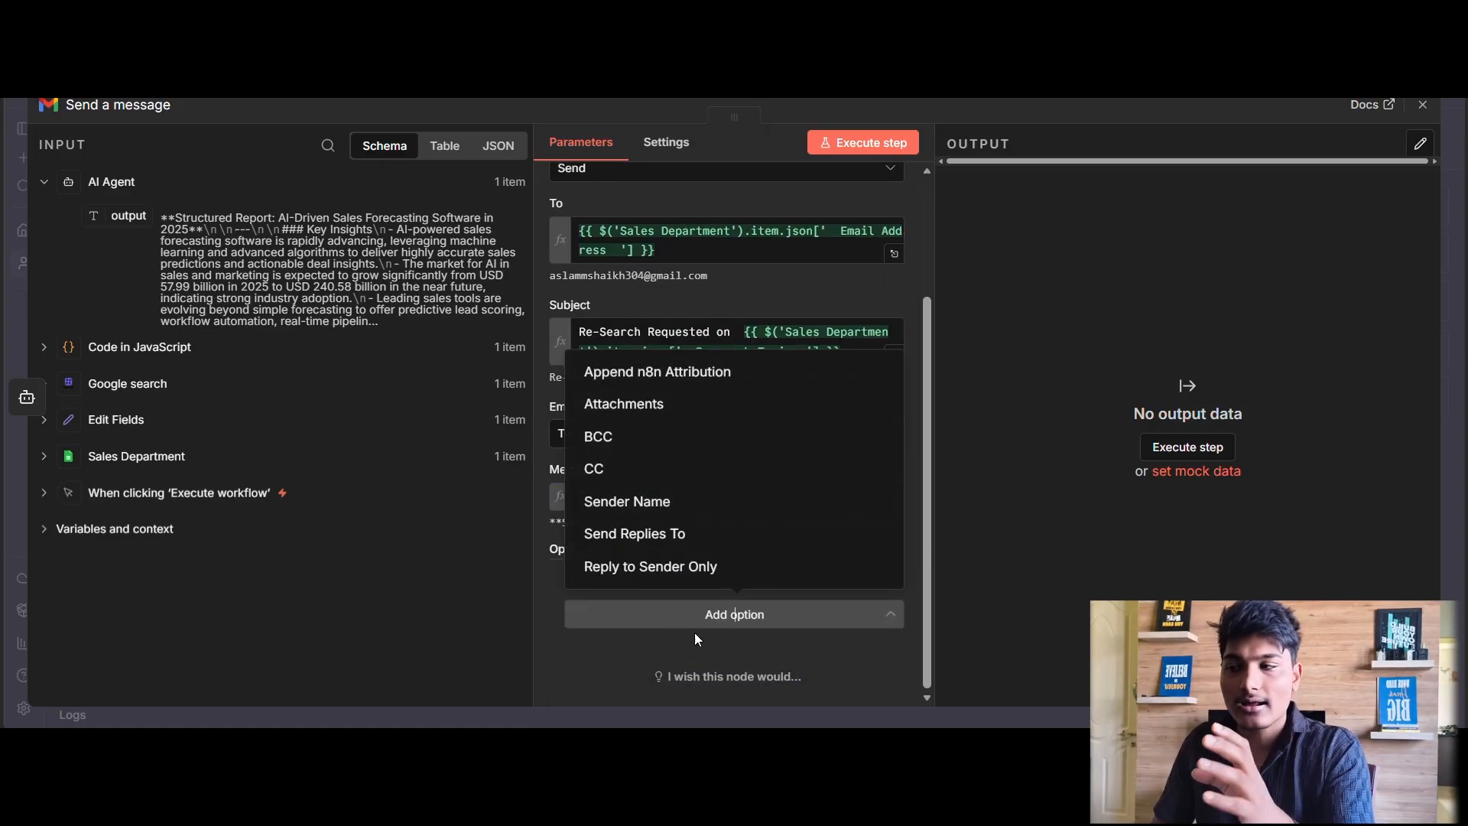
{"action": "left_click", "coordinate": [659, 370]}
{"action": "left_click", "coordinate": [598, 606]}
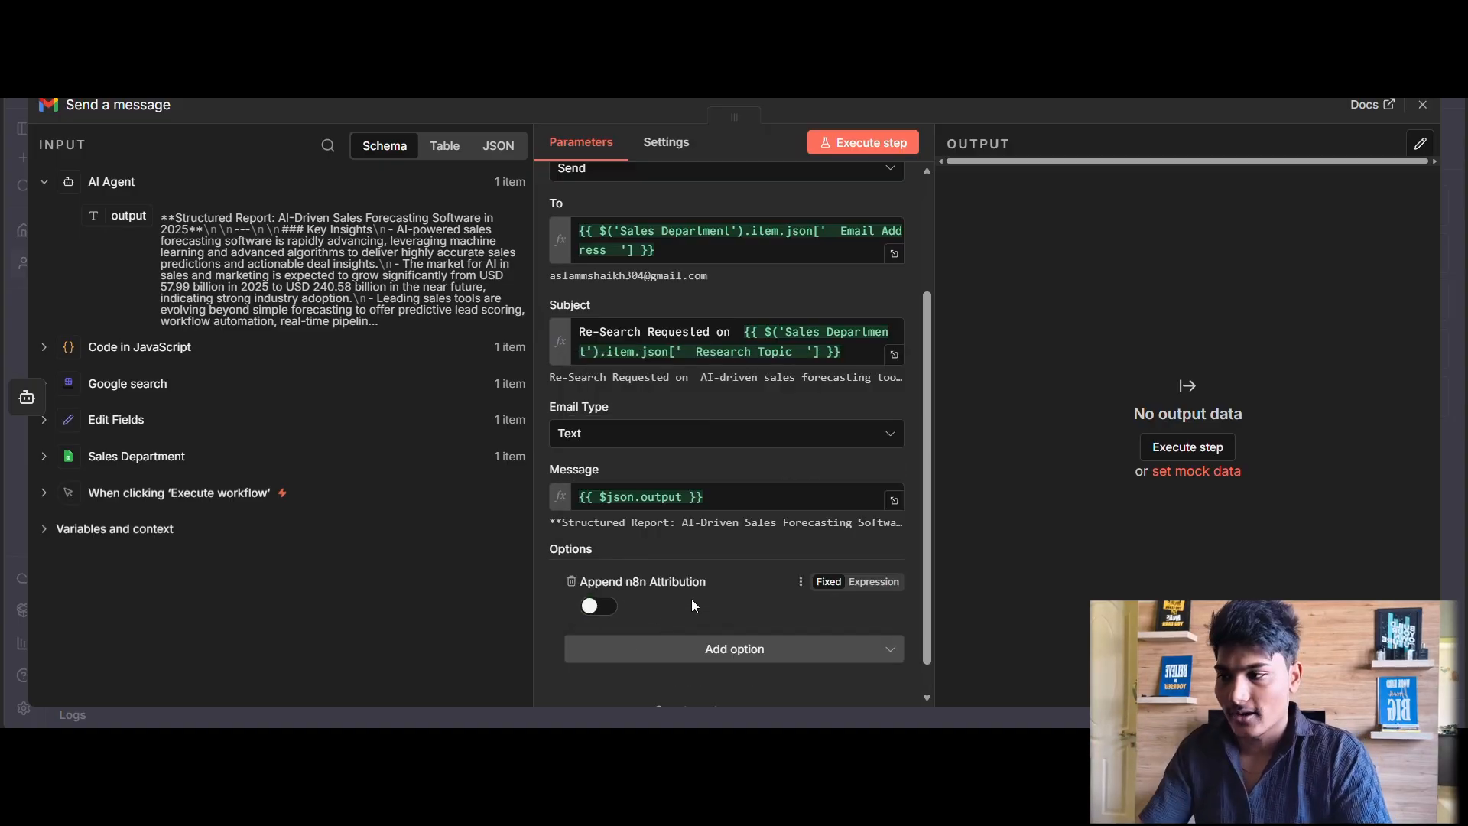
{"action": "left_click", "coordinate": [879, 151]}
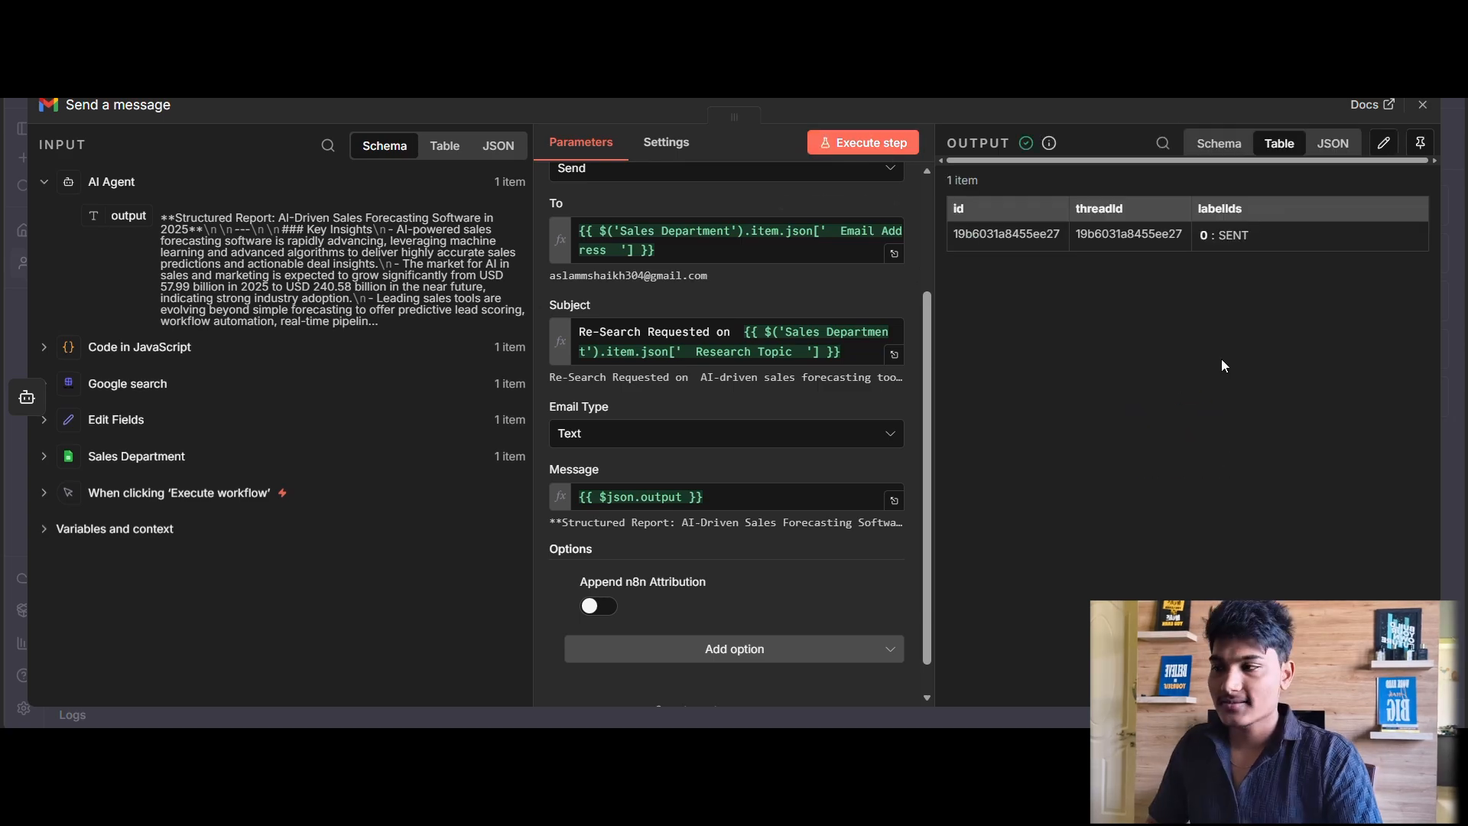
{"action": "left_click", "coordinate": [1422, 107]}
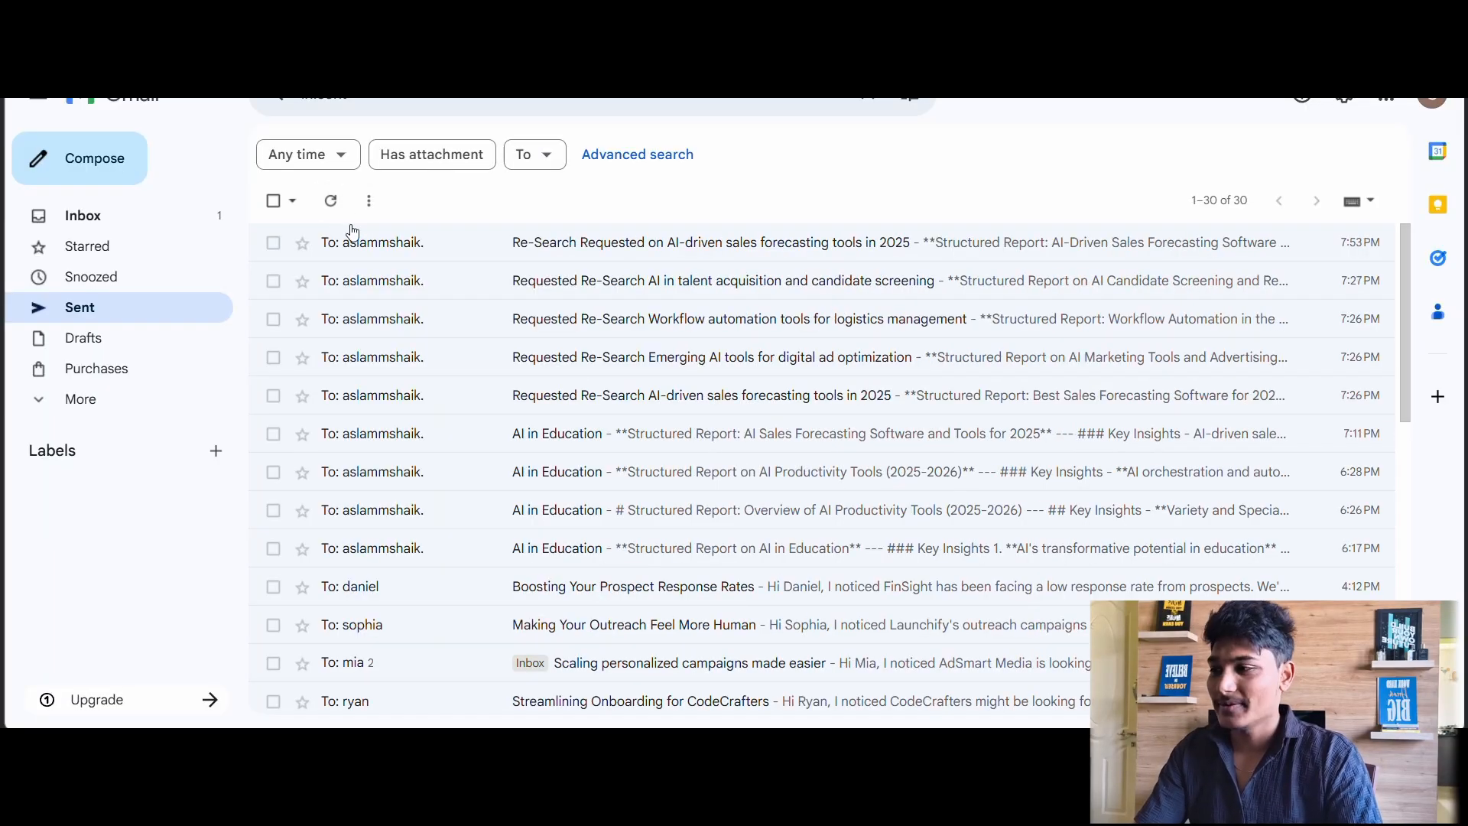
Open the newest research report in Gmail's Sent folder and skim its title and full contents.
{"action": "left_click", "coordinate": [378, 241]}
{"action": "left_click_drag", "start_coordinate": [318, 293], "coordinate": [713, 312]}
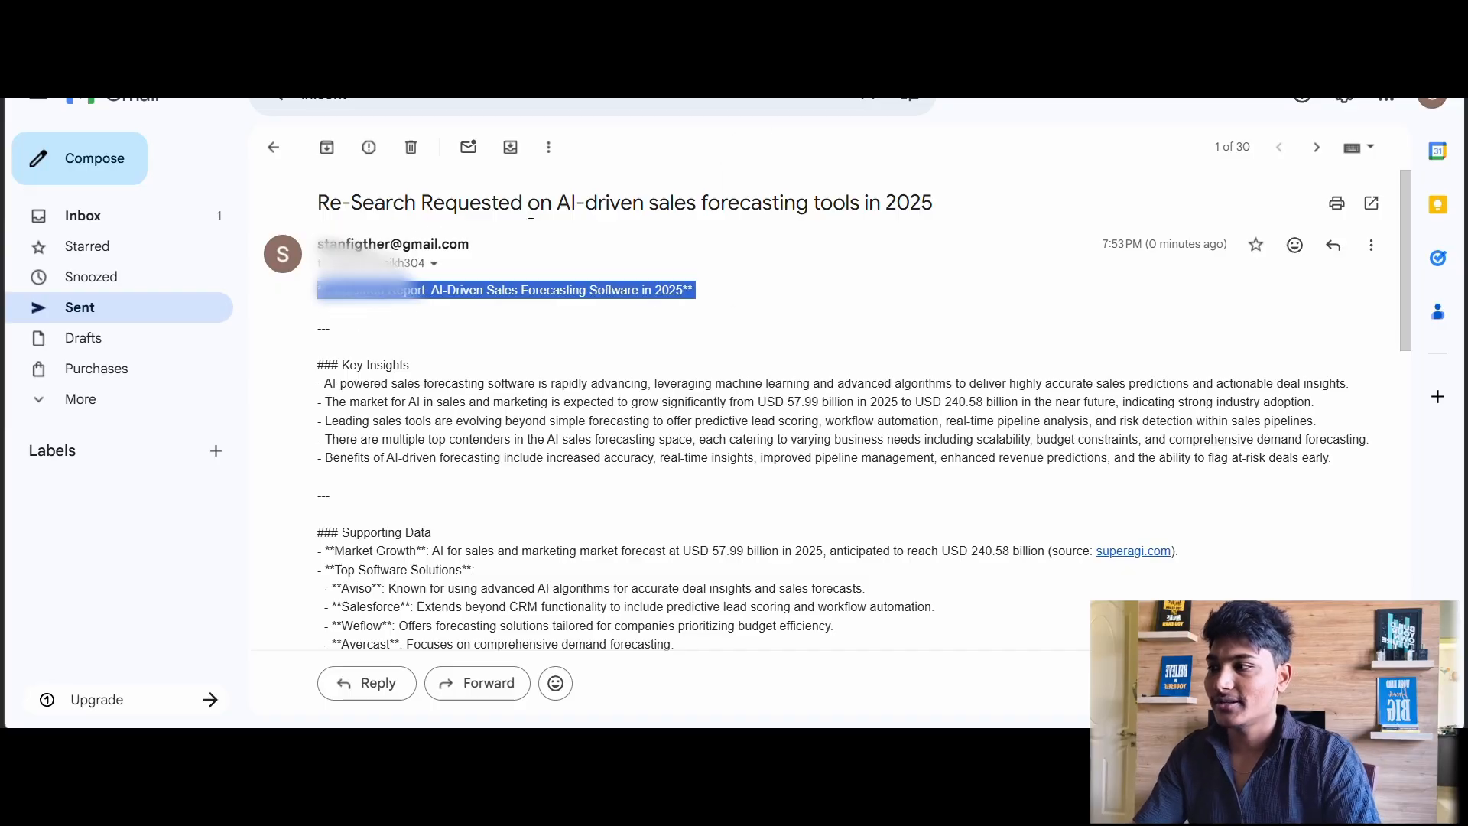
{"action": "scroll", "coordinate": [645, 306], "scroll_direction": "down", "scroll_amount": 15}
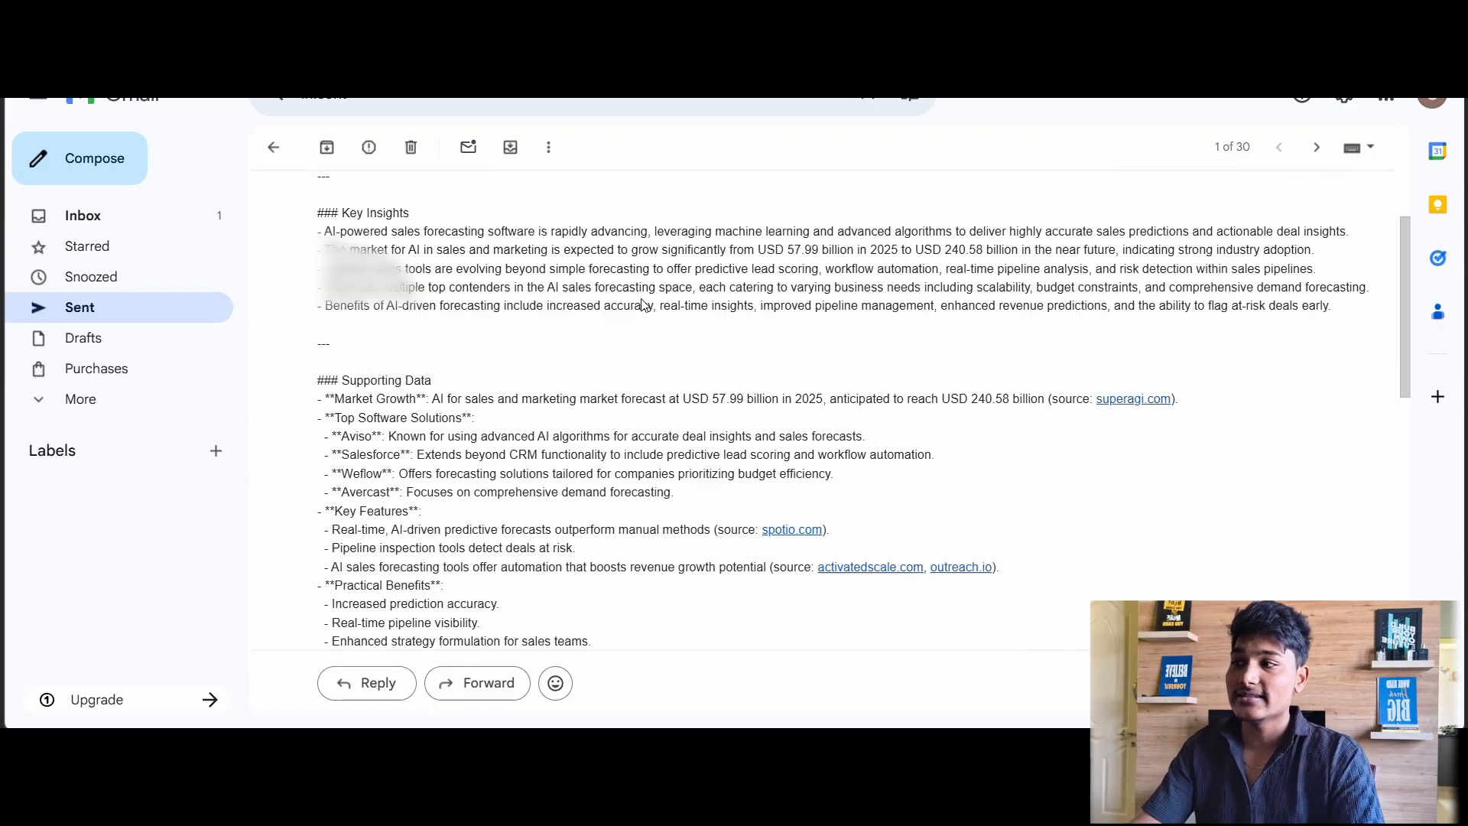
{"action": "scroll", "coordinate": [650, 318], "scroll_direction": "down", "scroll_amount": 5}
{"action": "scroll", "coordinate": [753, 416], "scroll_direction": "up", "scroll_amount": 20}
{"action": "left_click", "coordinate": [644, 330]}
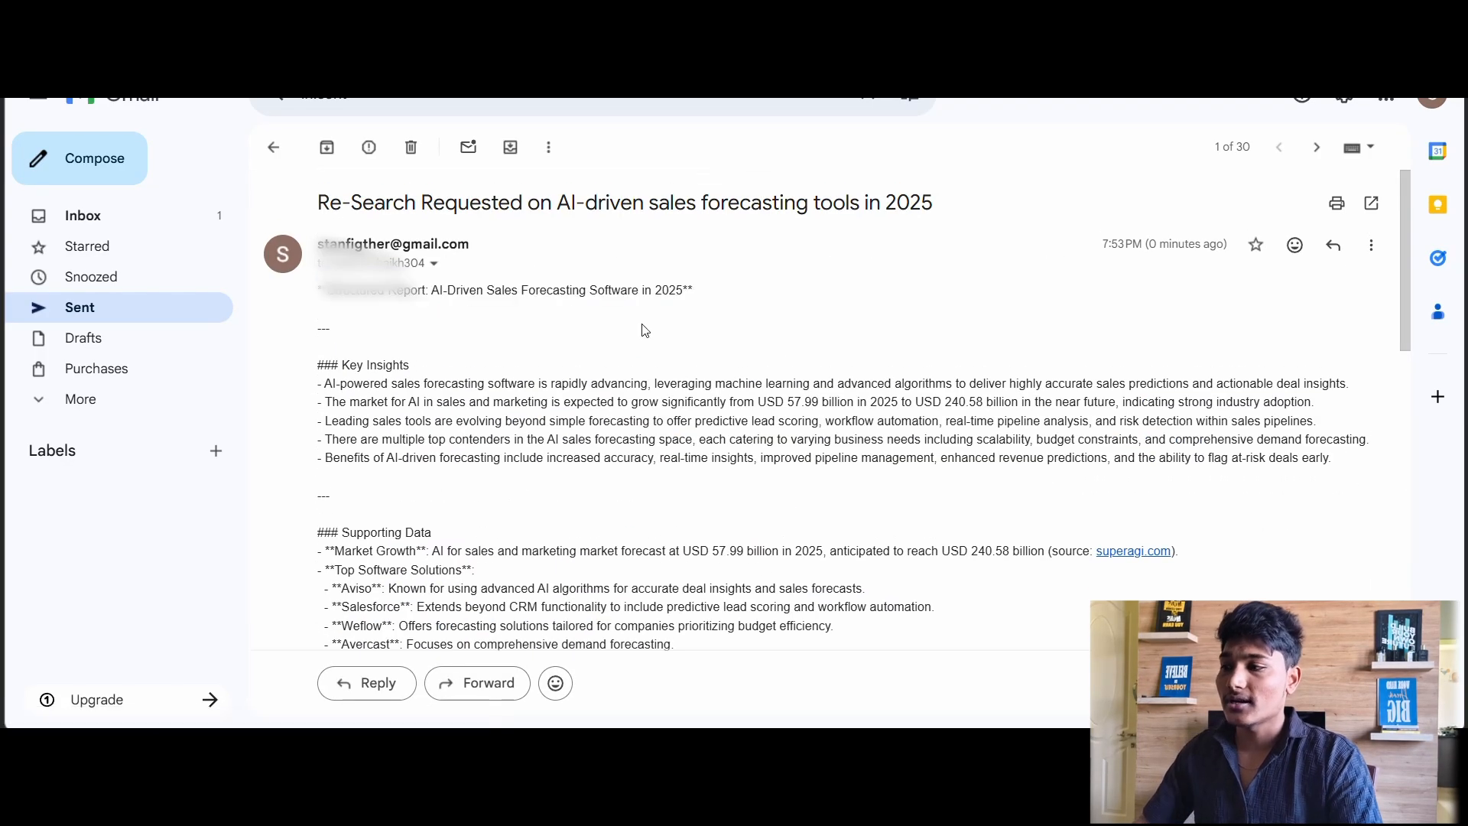
Examine the sent report's Key Insights, Supporting Data, Sources and Actionable Summary sections.
{"action": "left_click_drag", "start_coordinate": [324, 365], "coordinate": [438, 368]}
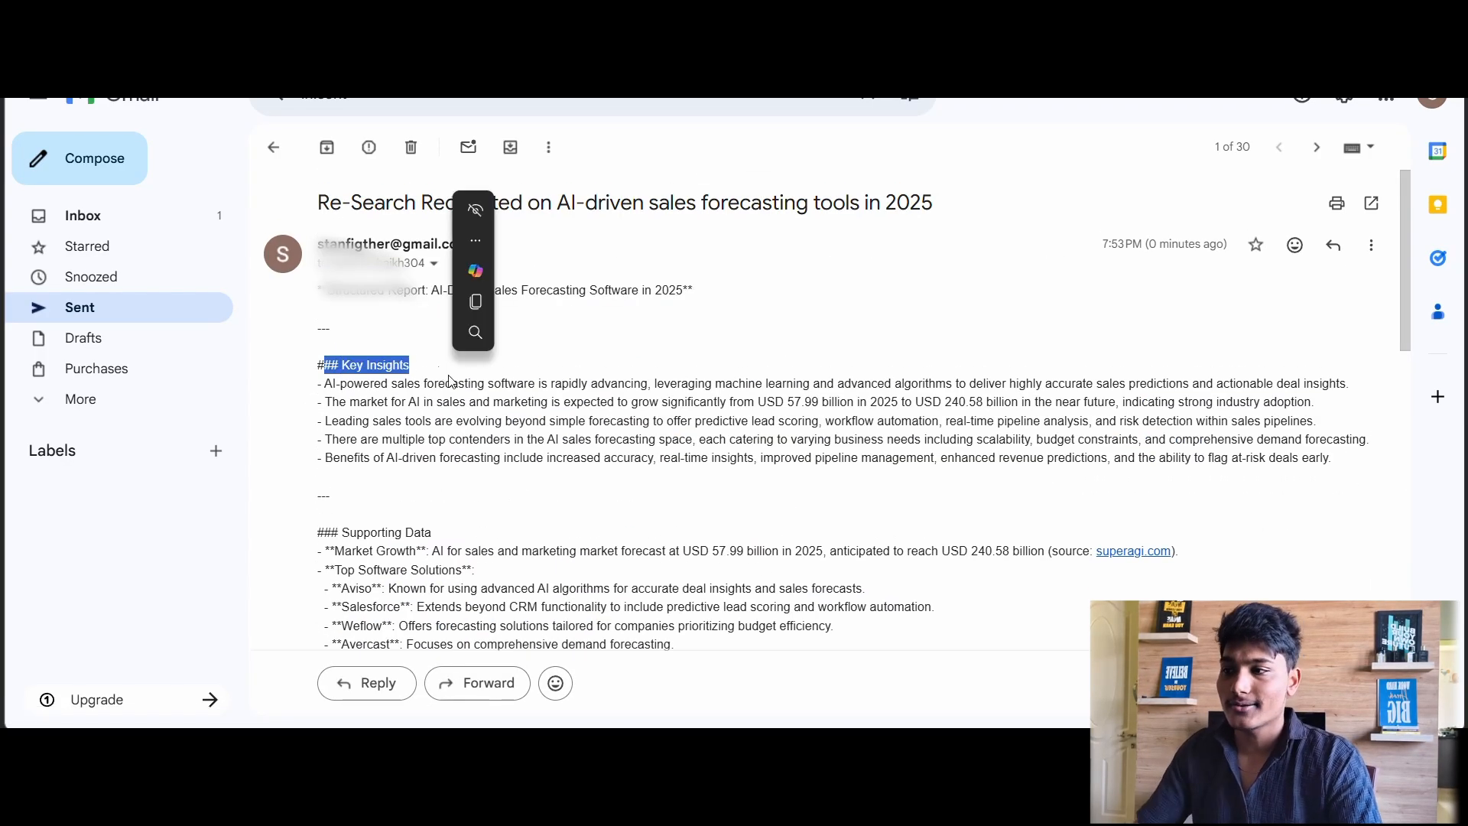
{"action": "scroll", "coordinate": [331, 355], "scroll_direction": "down", "scroll_amount": 3}
{"action": "left_click_drag", "start_coordinate": [318, 342], "coordinate": [453, 346]}
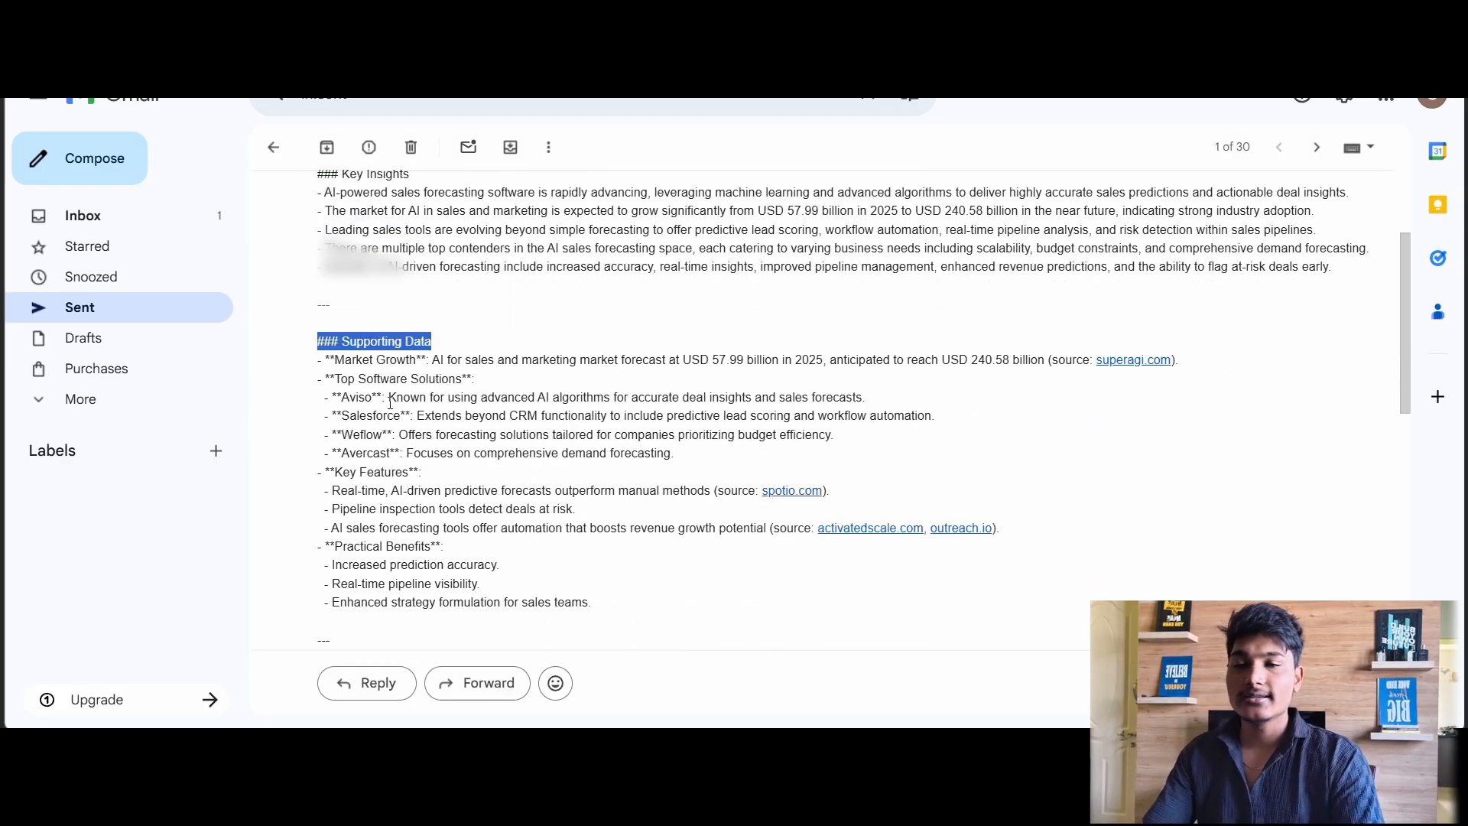
{"action": "scroll", "coordinate": [585, 475], "scroll_direction": "down", "scroll_amount": 3}
{"action": "left_click_drag", "start_coordinate": [333, 490], "coordinate": [477, 482]}
{"action": "scroll", "coordinate": [478, 478], "scroll_direction": "down", "scroll_amount": 6}
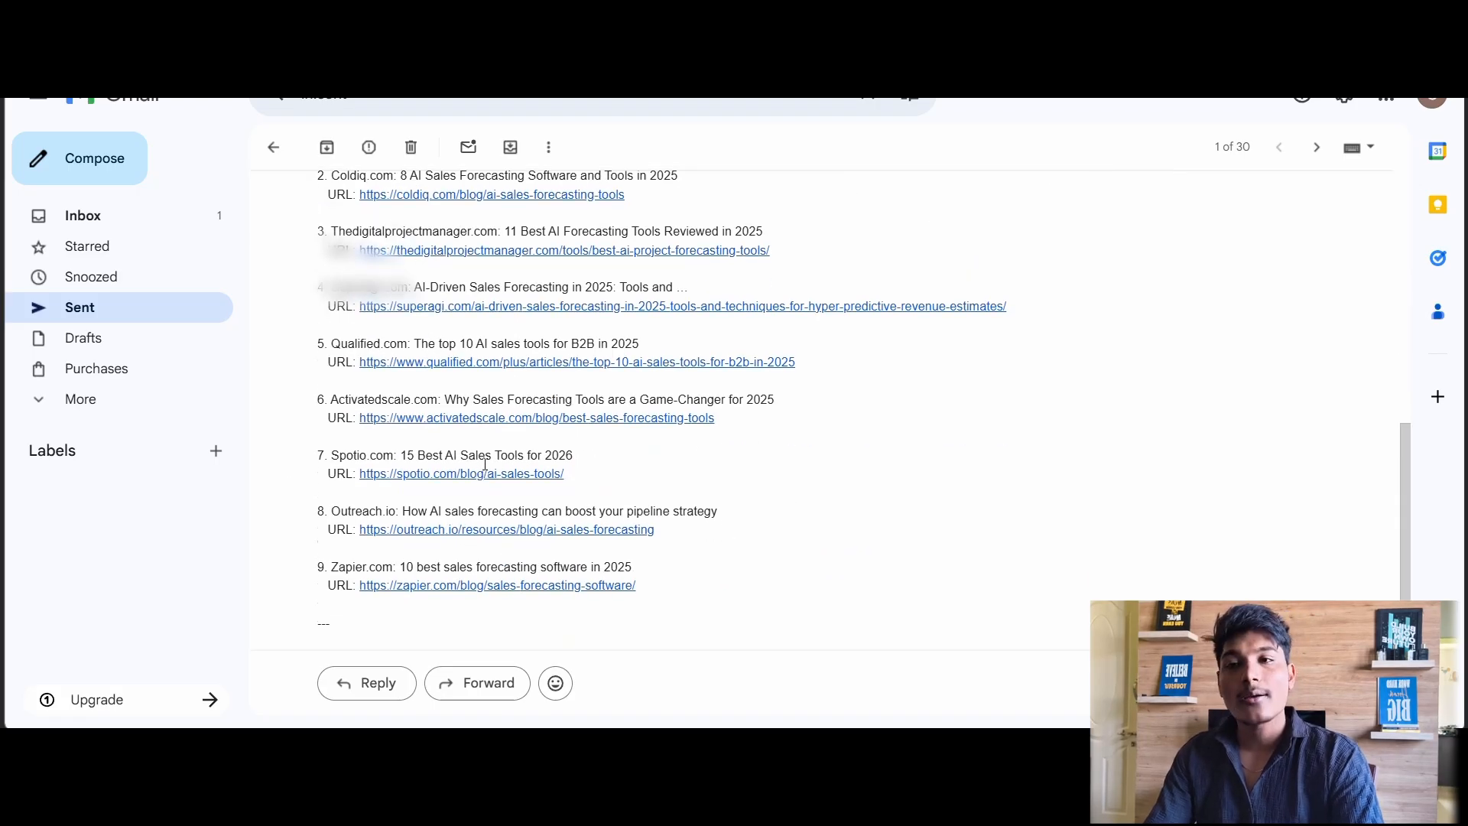
{"action": "scroll", "coordinate": [484, 464], "scroll_direction": "down", "scroll_amount": 3}
{"action": "left_click_drag", "start_coordinate": [328, 473], "coordinate": [474, 477]}
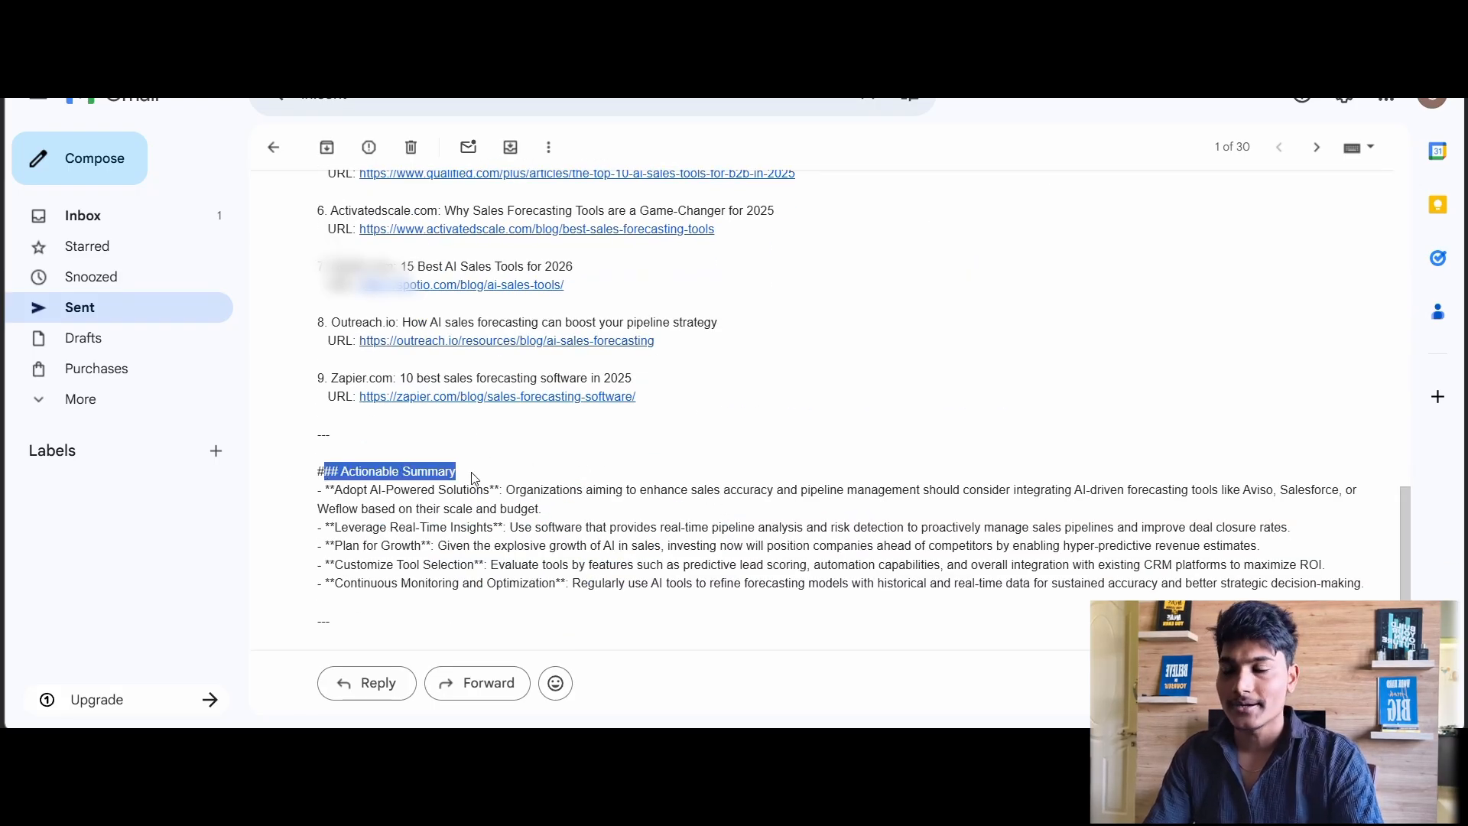
{"action": "scroll", "coordinate": [692, 413], "scroll_direction": "up", "scroll_amount": 5}
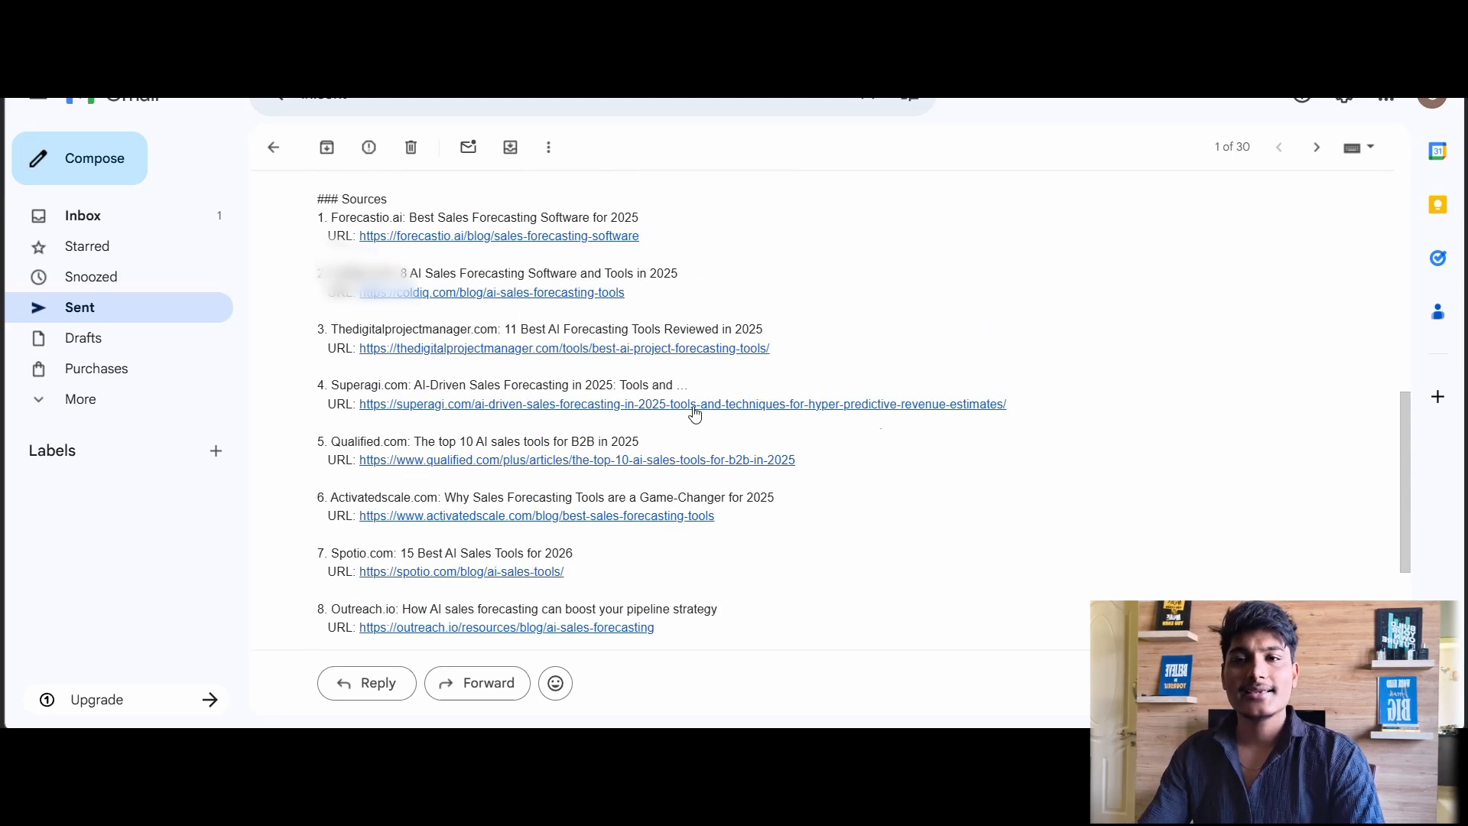
{"action": "scroll", "coordinate": [479, 469], "scroll_direction": "down", "scroll_amount": 3}
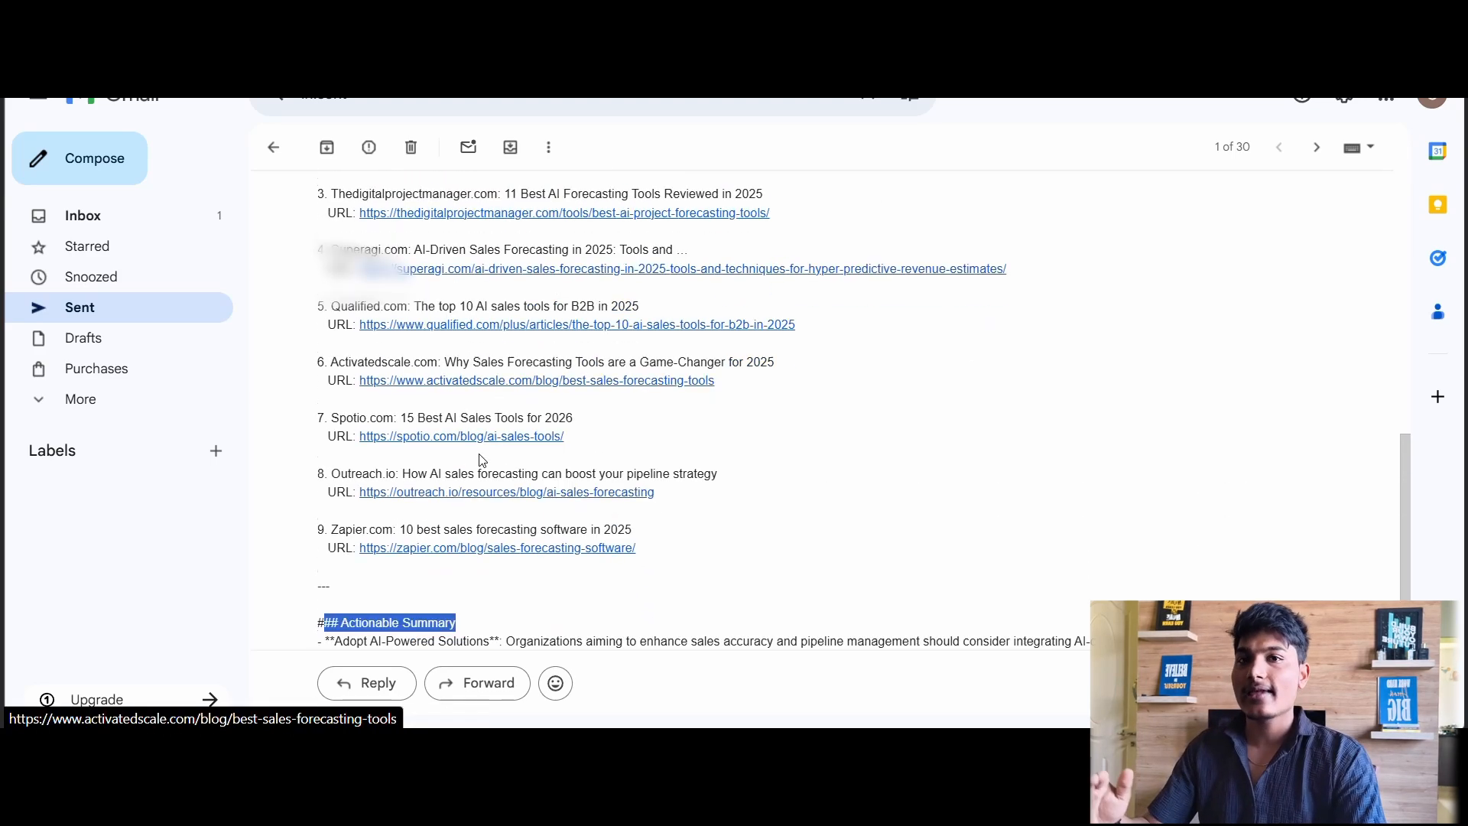
{"action": "scroll", "coordinate": [535, 589], "scroll_direction": "up", "scroll_amount": 10}
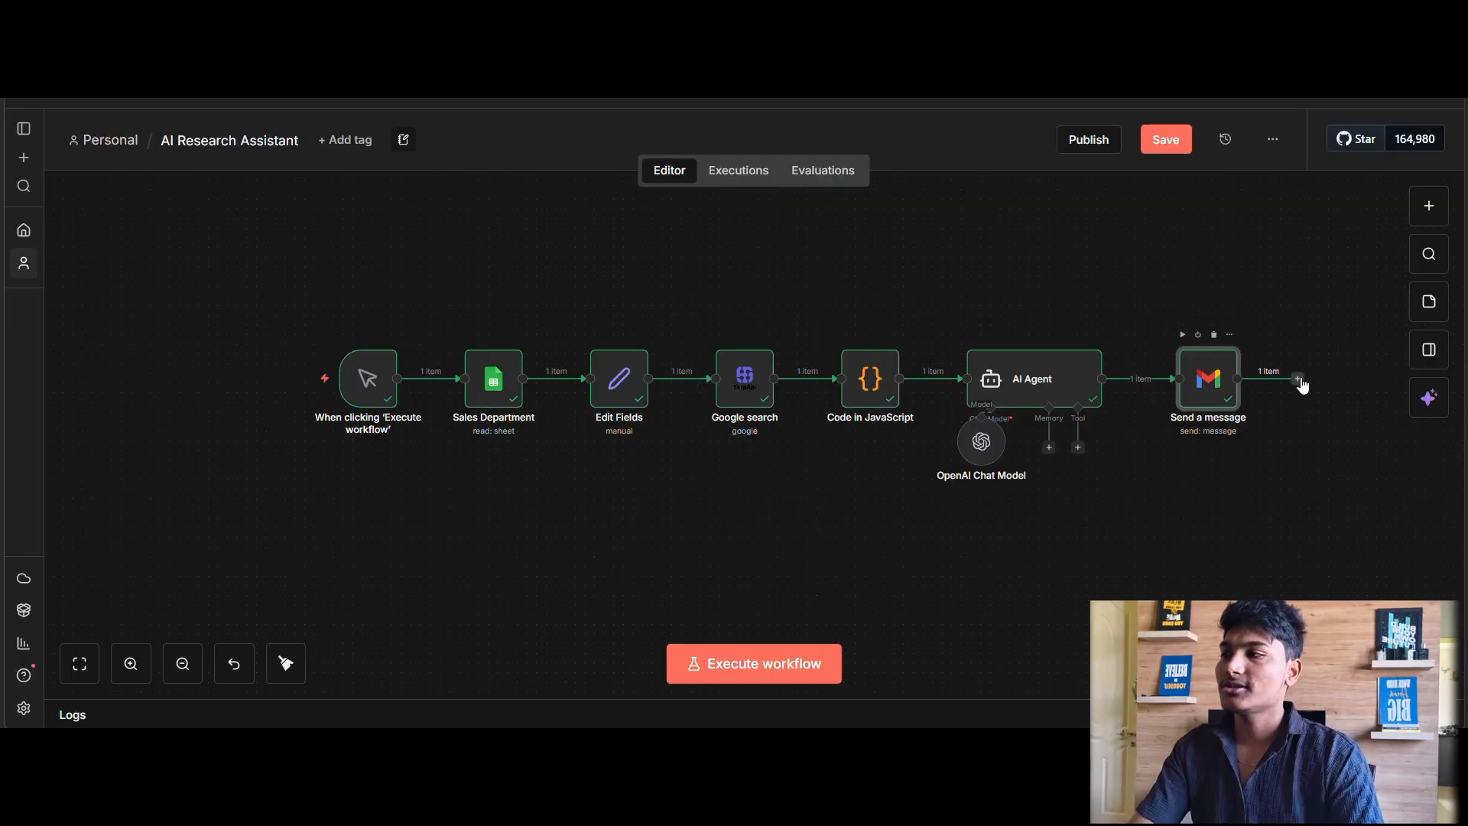
Back in n8n, add a Google Sheets node with the Append or update row in sheet action after the Gmail node.
{"action": "left_click", "coordinate": [1299, 379]}
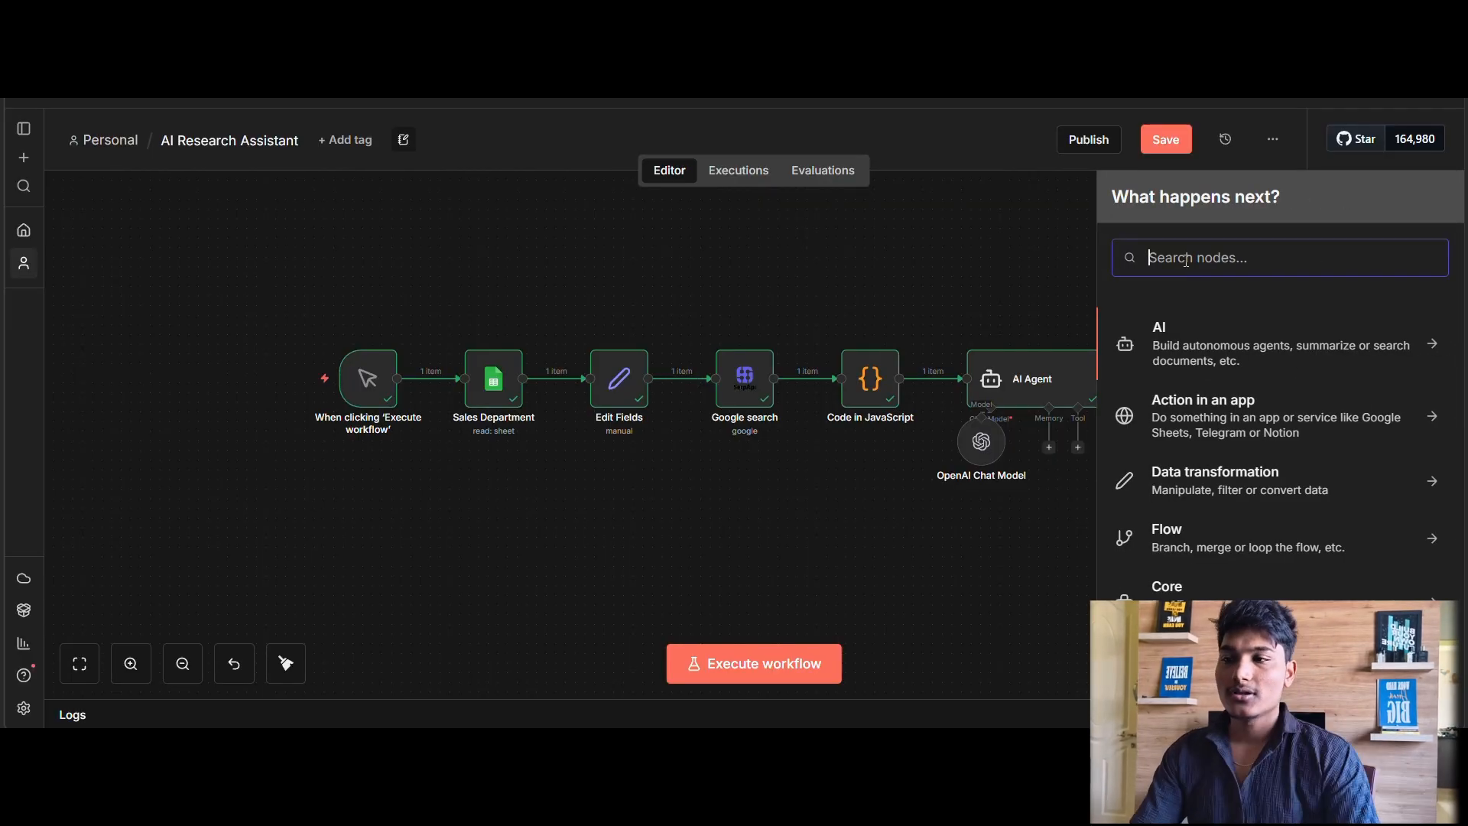
{"action": "type", "text": "google"}
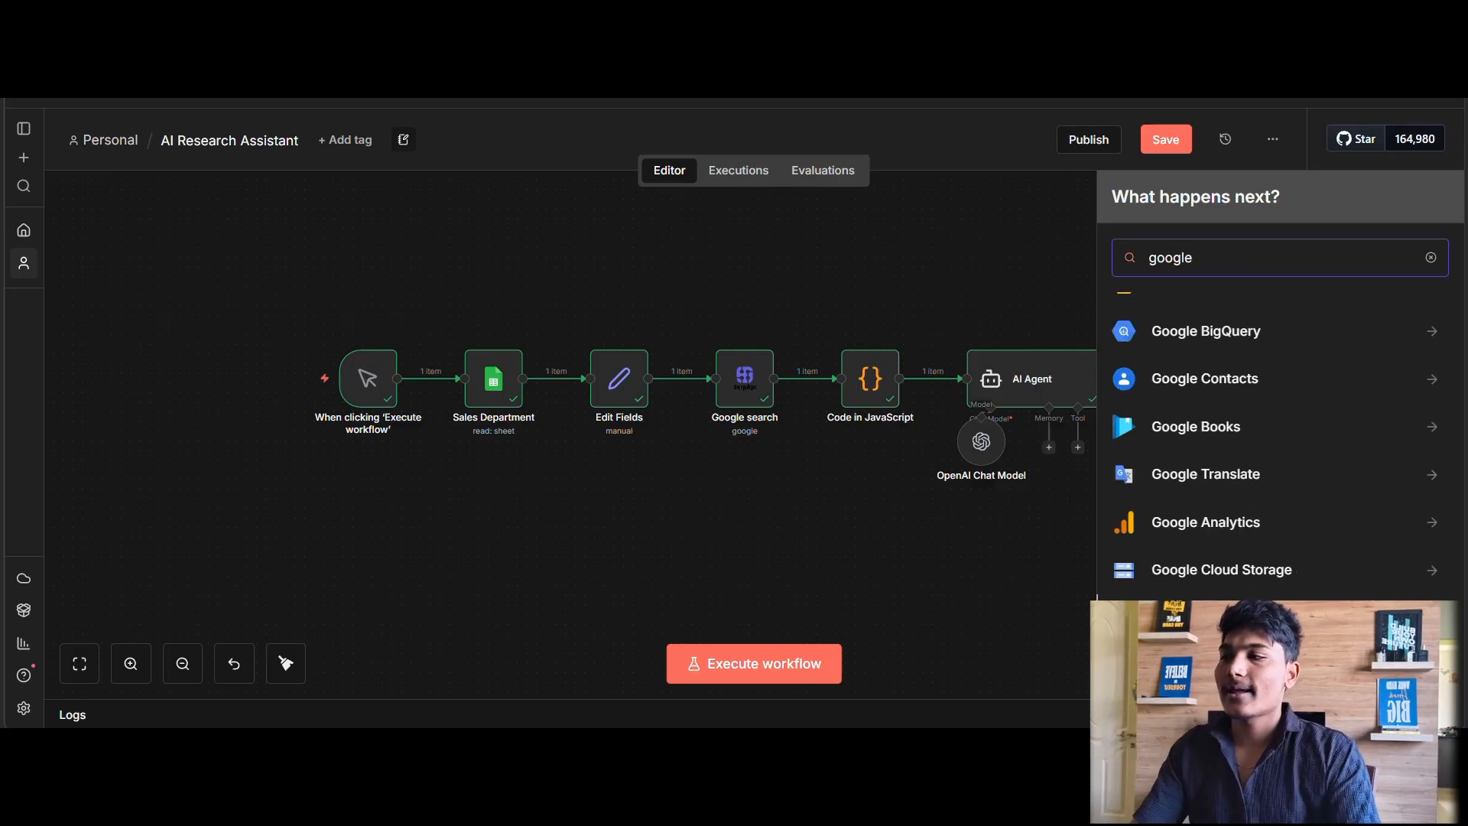
{"action": "key", "text": "Return"}
{"action": "left_click", "coordinate": [1210, 506]}
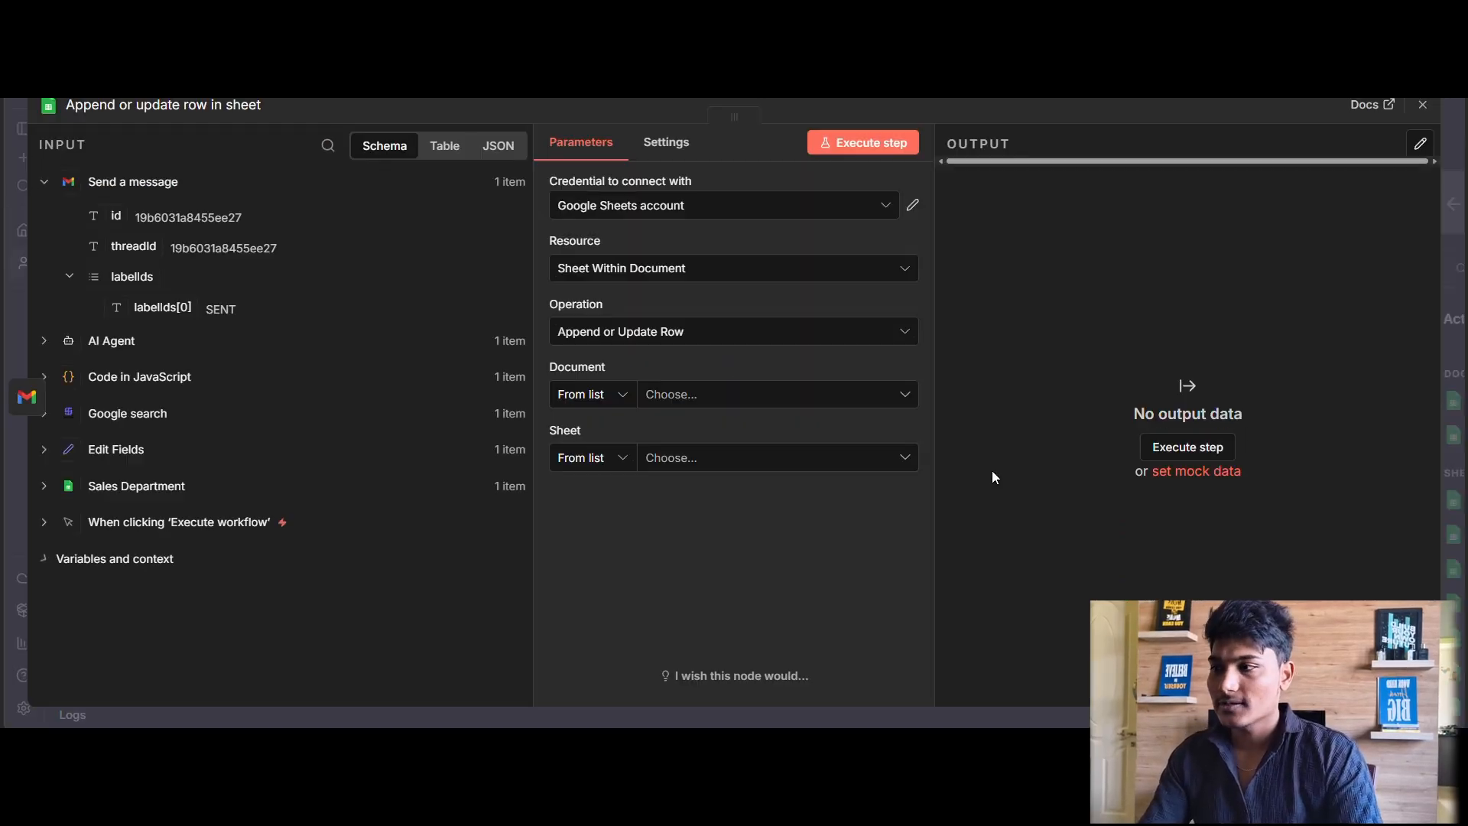
Target the Topics document's Sales AI Research Assistant sheet, keep manual column mapping, and match rows on the Your Name column.
{"action": "left_click", "coordinate": [653, 524]}
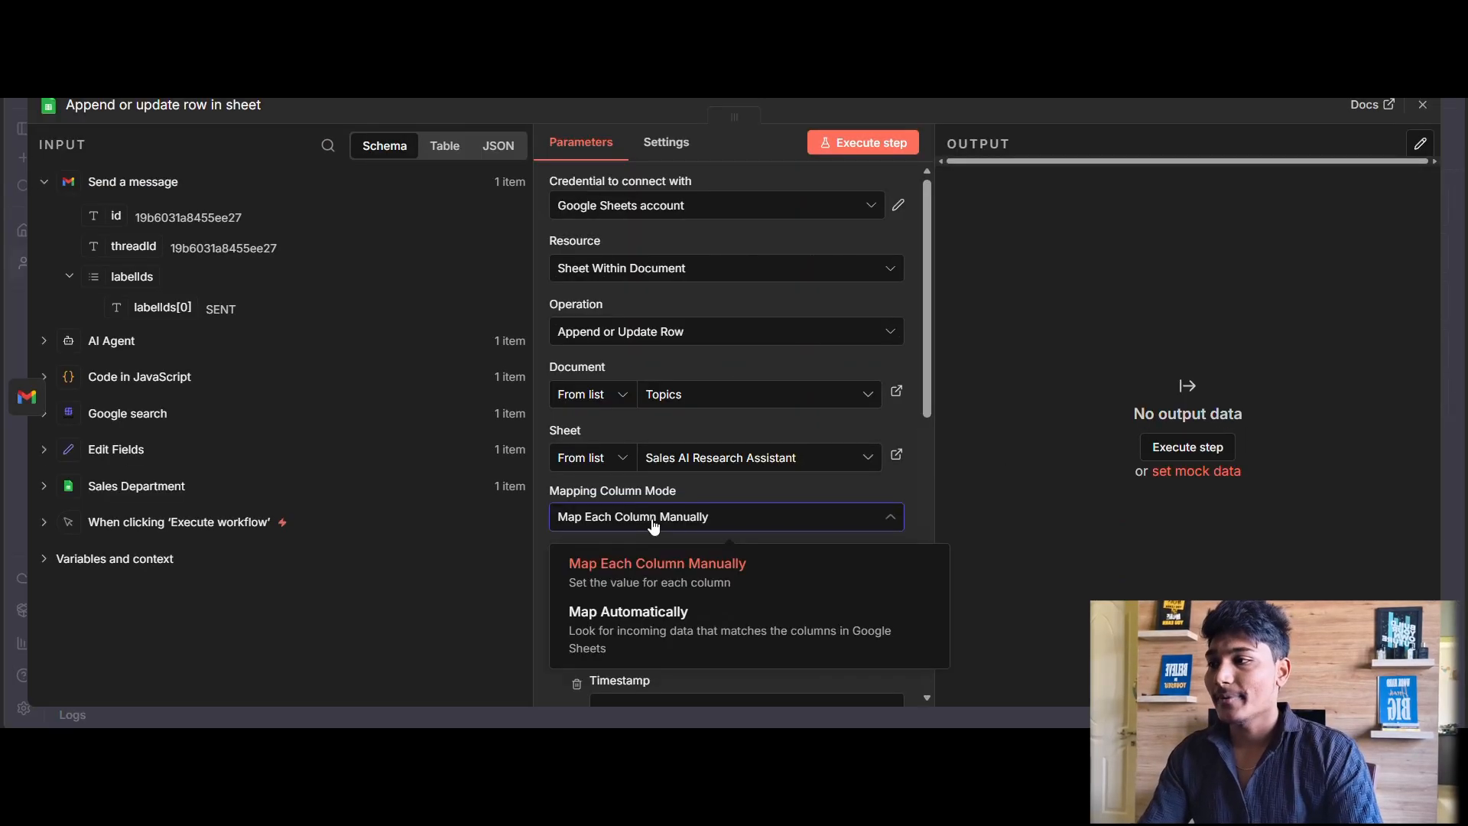
{"action": "left_click", "coordinate": [614, 574]}
{"action": "left_click", "coordinate": [614, 577]}
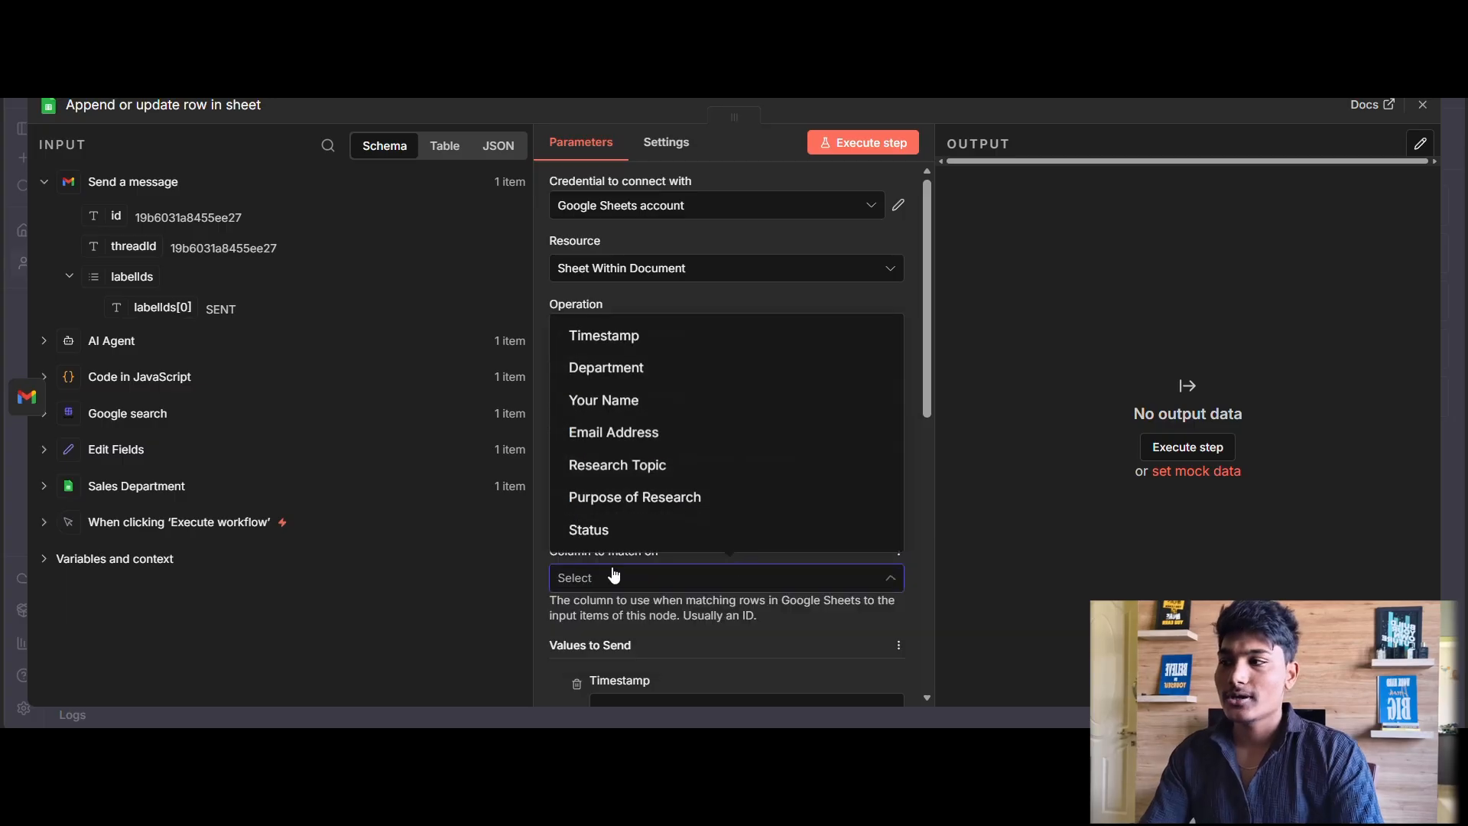
{"action": "left_click", "coordinate": [604, 398]}
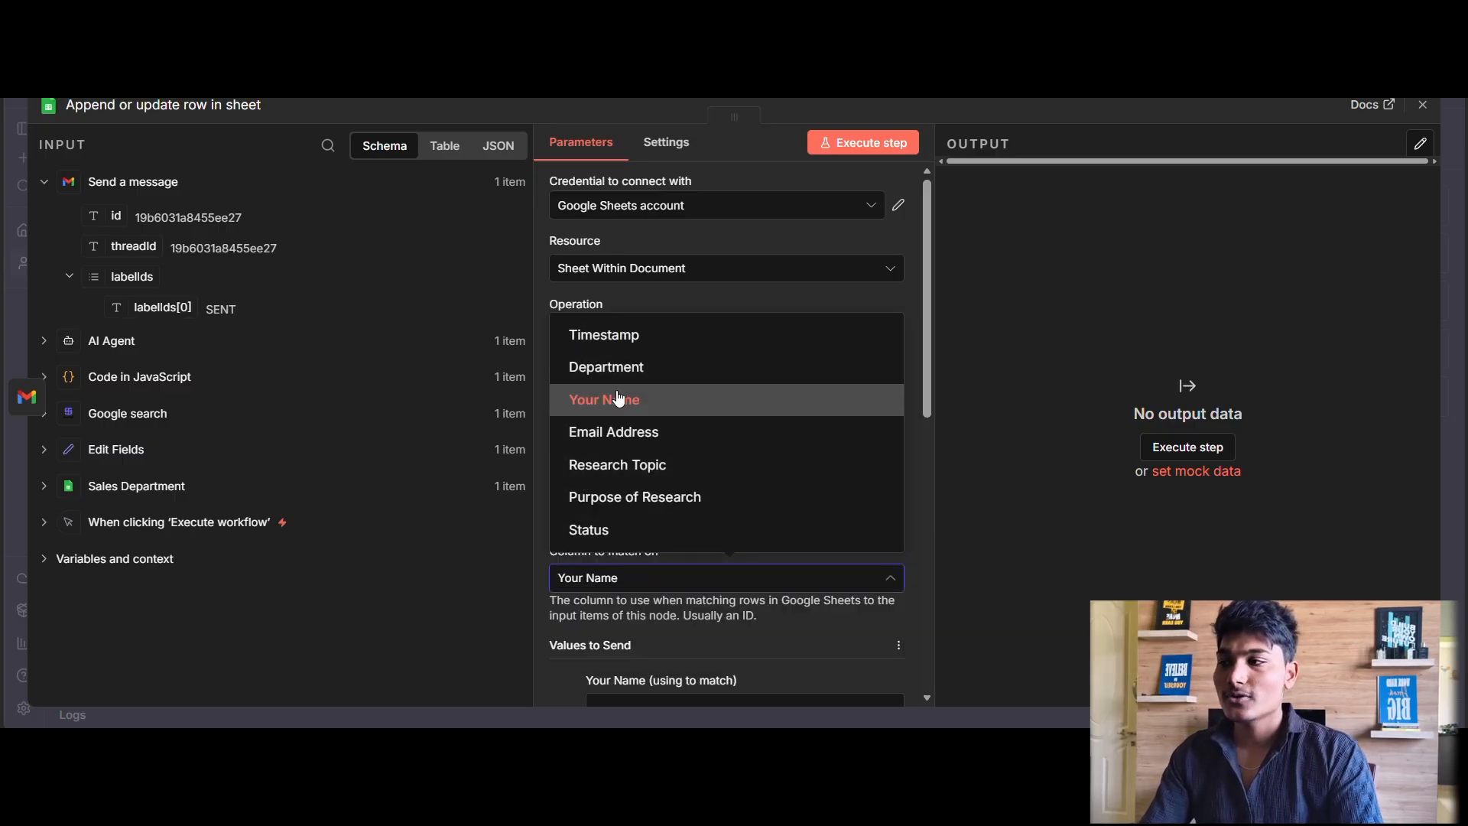
Map Your Name from the Sales Department data and set Status to "Check Email sent on" plus its Email Address, sending only those columns.
{"action": "scroll", "coordinate": [608, 394], "scroll_direction": "down", "scroll_amount": 3}
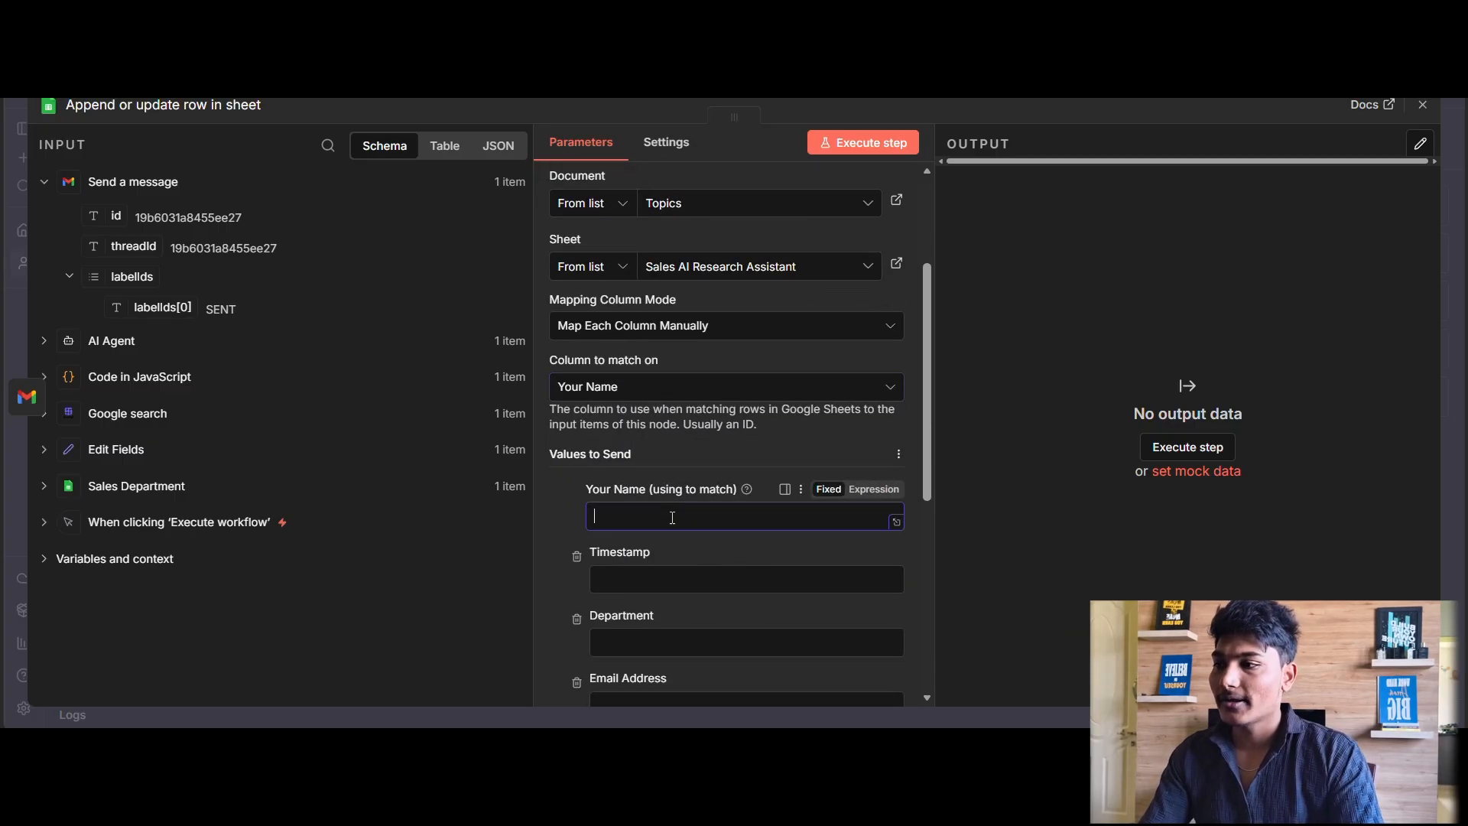
{"action": "left_click", "coordinate": [136, 485]}
{"action": "left_click_drag", "start_coordinate": [147, 493], "coordinate": [596, 517]}
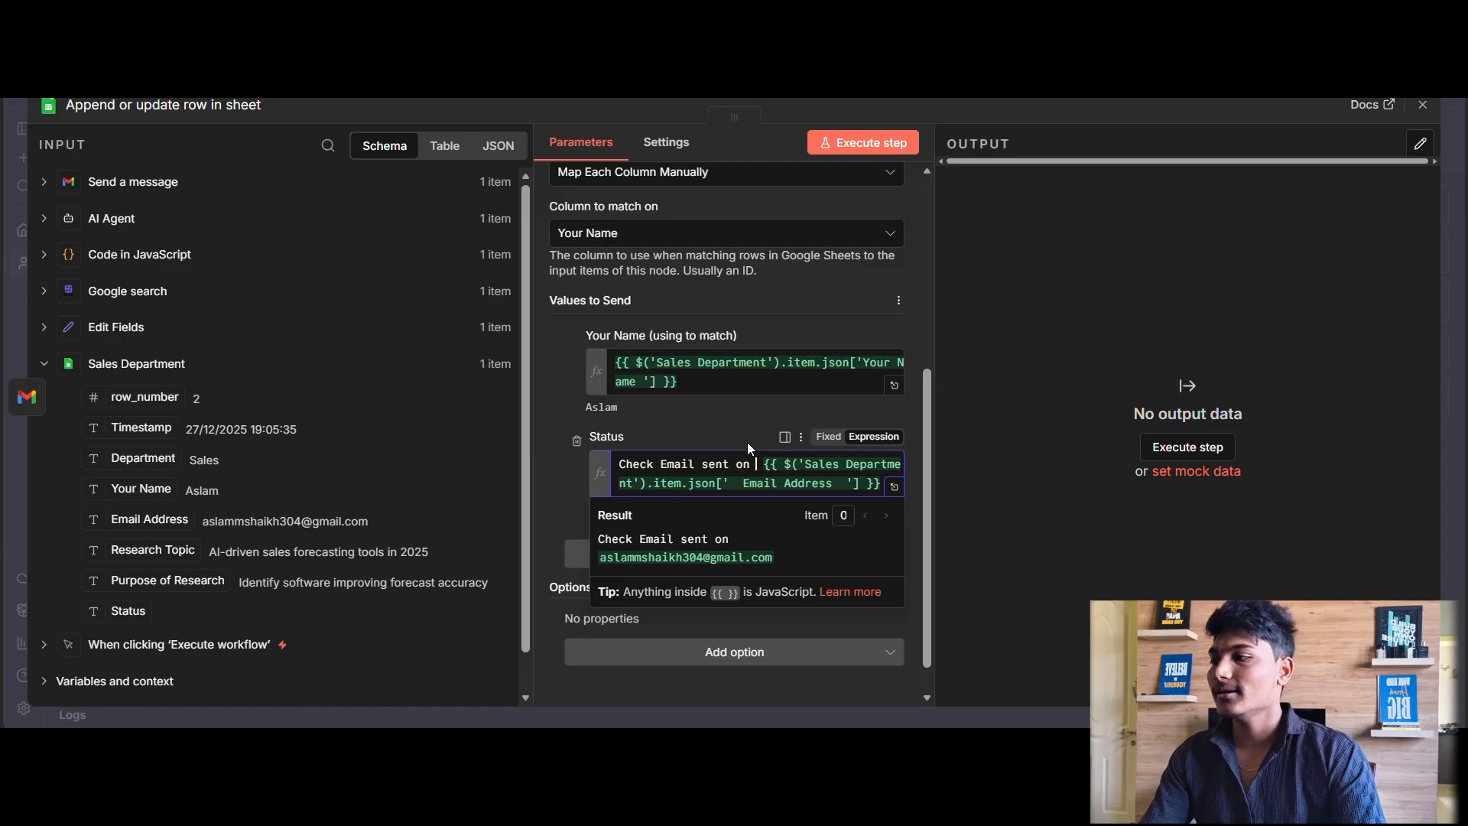
{"action": "left_click", "coordinate": [716, 419]}
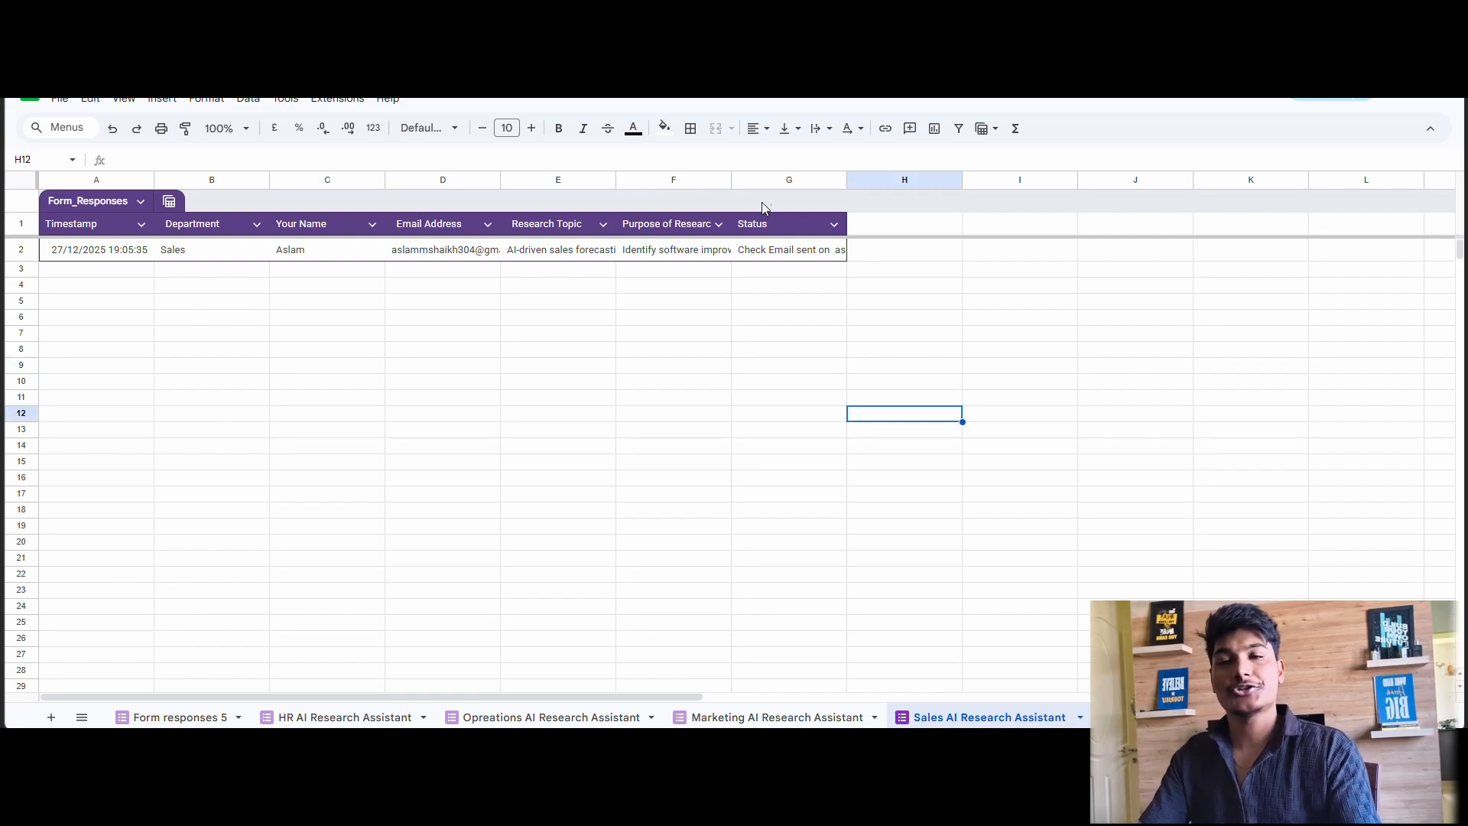
Inspect the full Status entry in the Sales AI Research Assistant sheet's row 2, and return to the n8n workflow.
{"action": "double_click", "coordinate": [764, 258]}
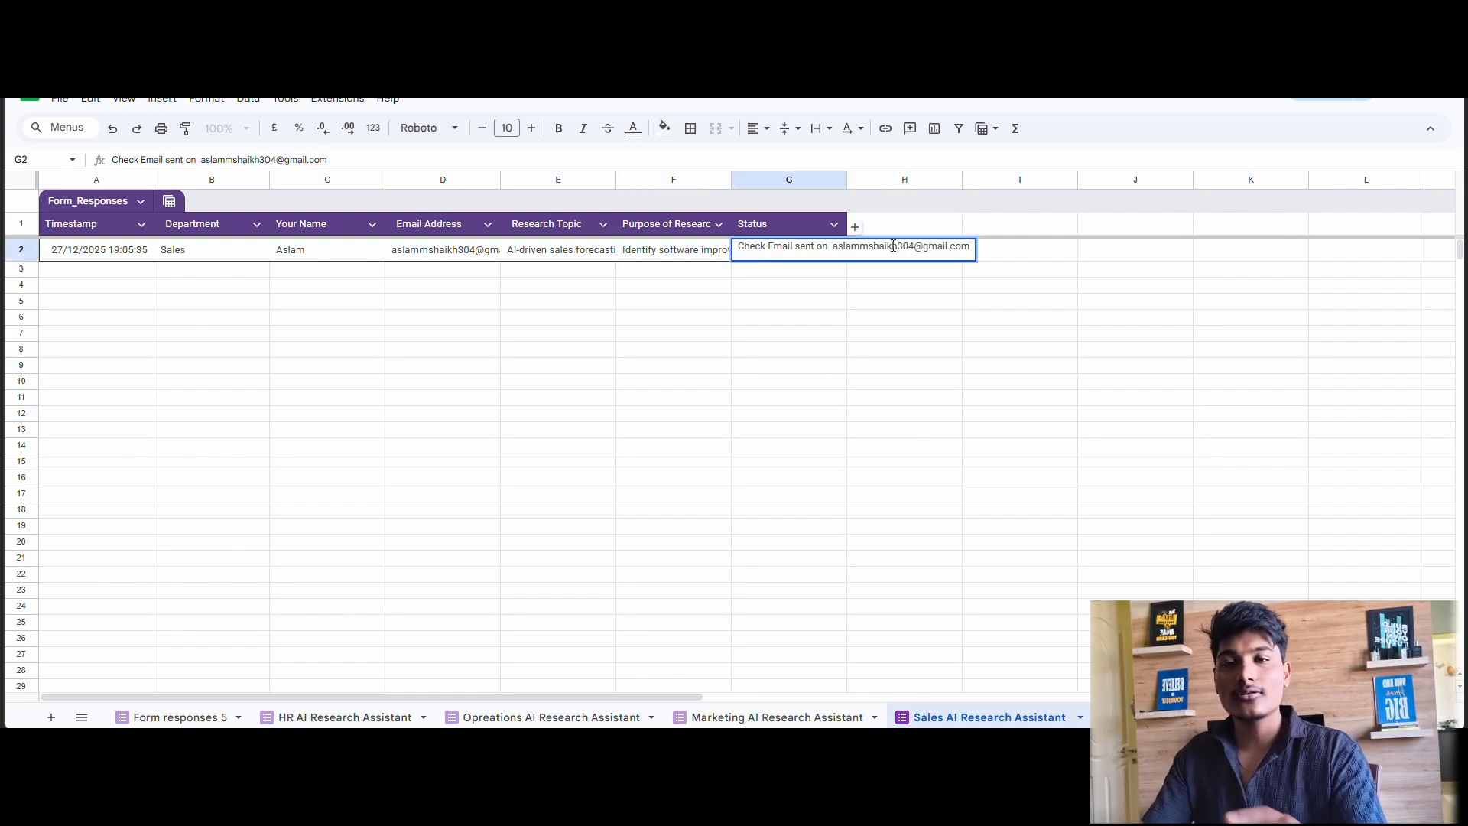
{"action": "left_click", "coordinate": [839, 320]}
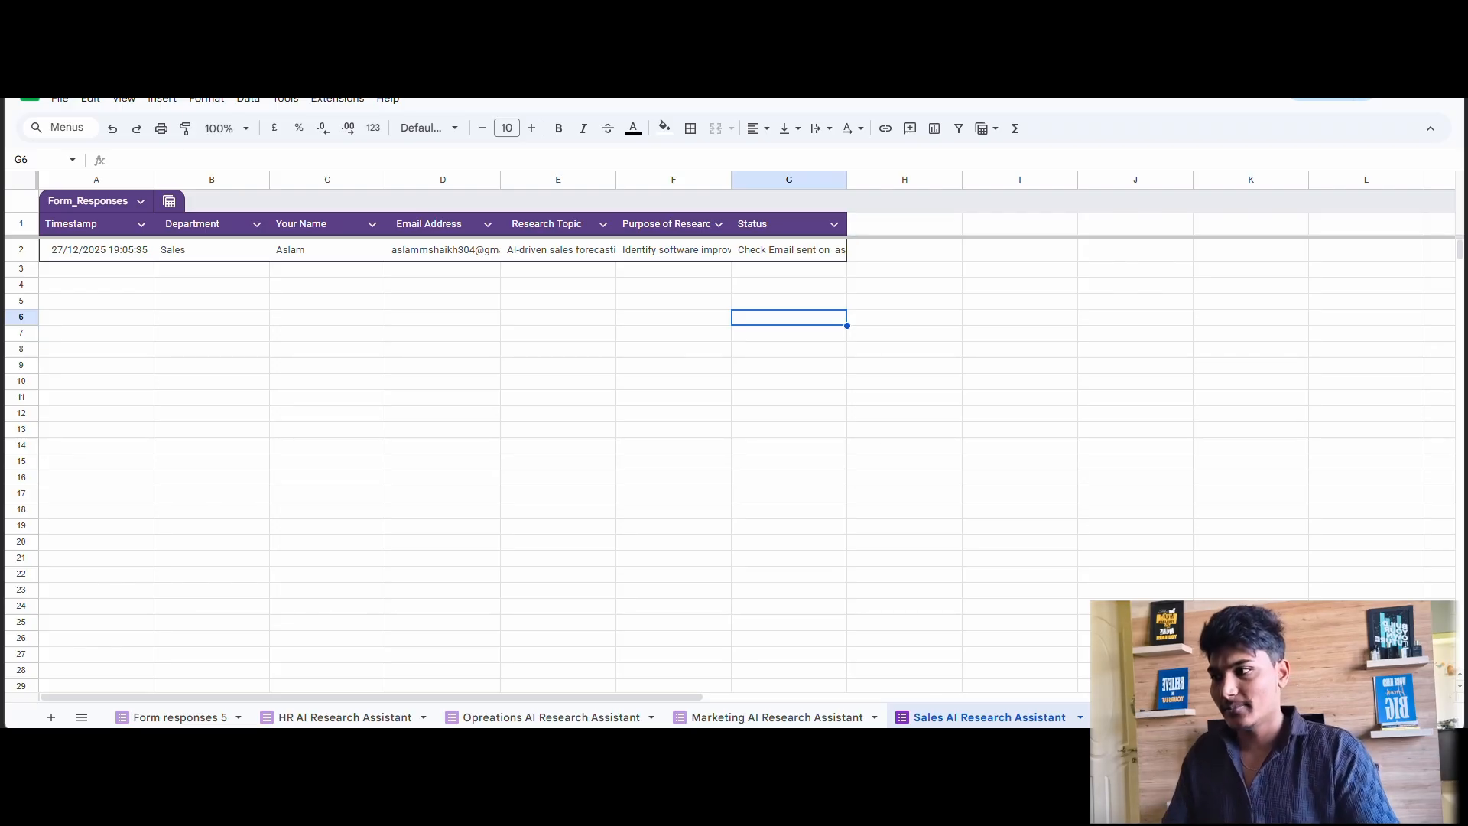
{"action": "left_click", "coordinate": [432, 17]}
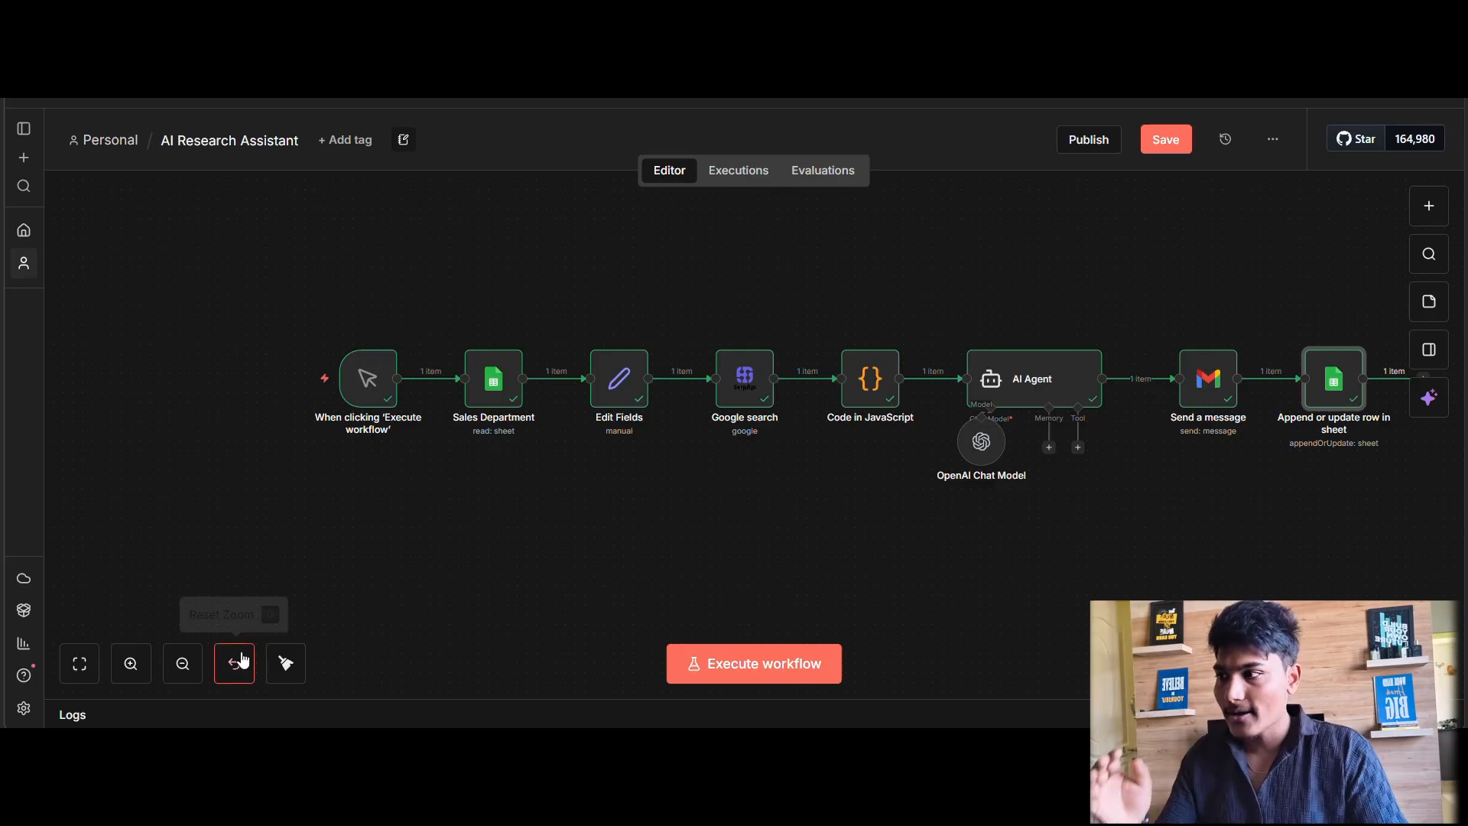
Move the manual trigger clear of the chain, and duplicate the seven-node Sales branch three times, stacking the copies in rows below it.
{"action": "left_click", "coordinate": [188, 664]}
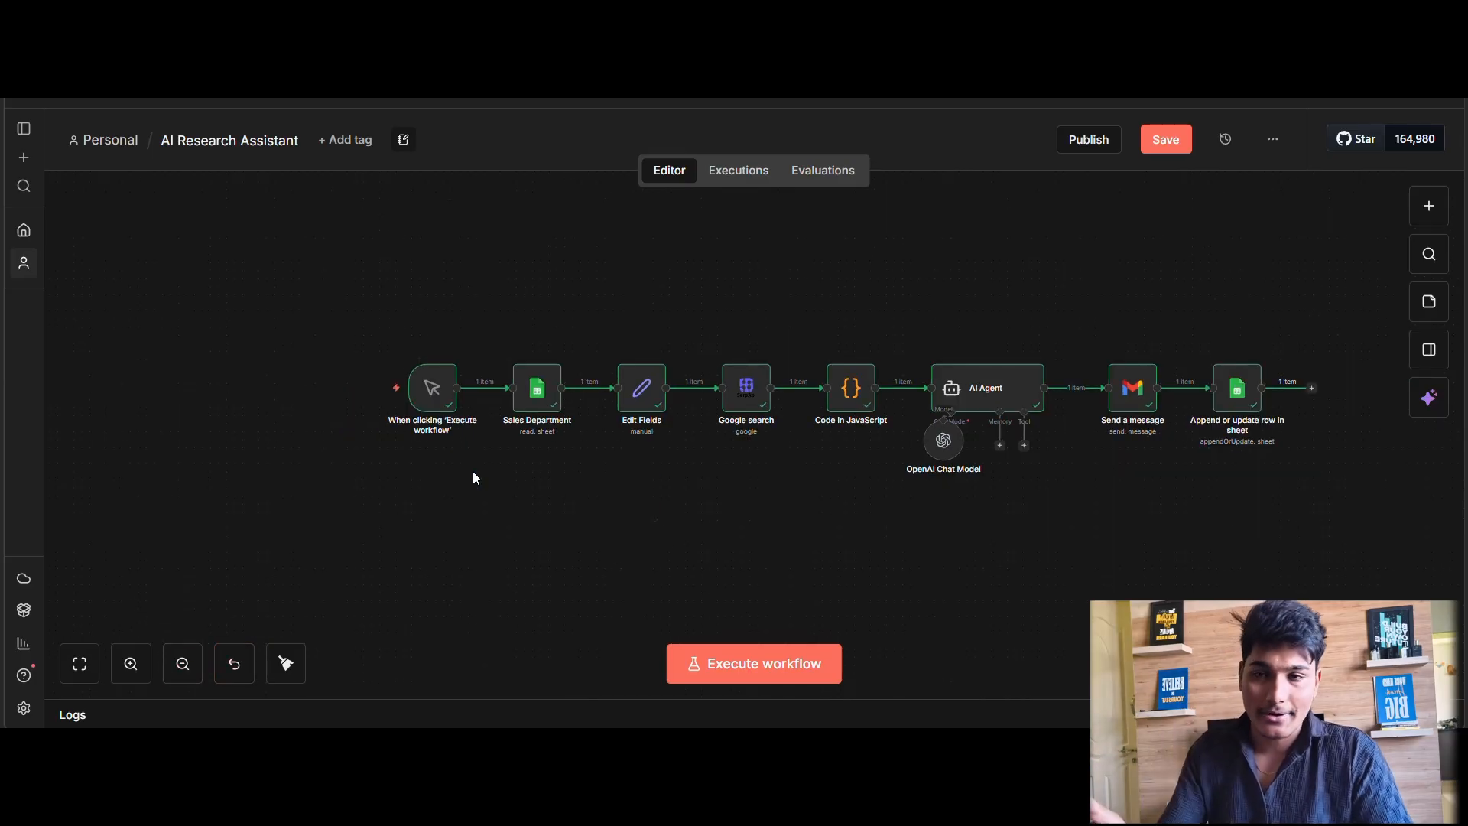
{"action": "left_click_drag", "start_coordinate": [551, 444], "coordinate": [444, 337]}
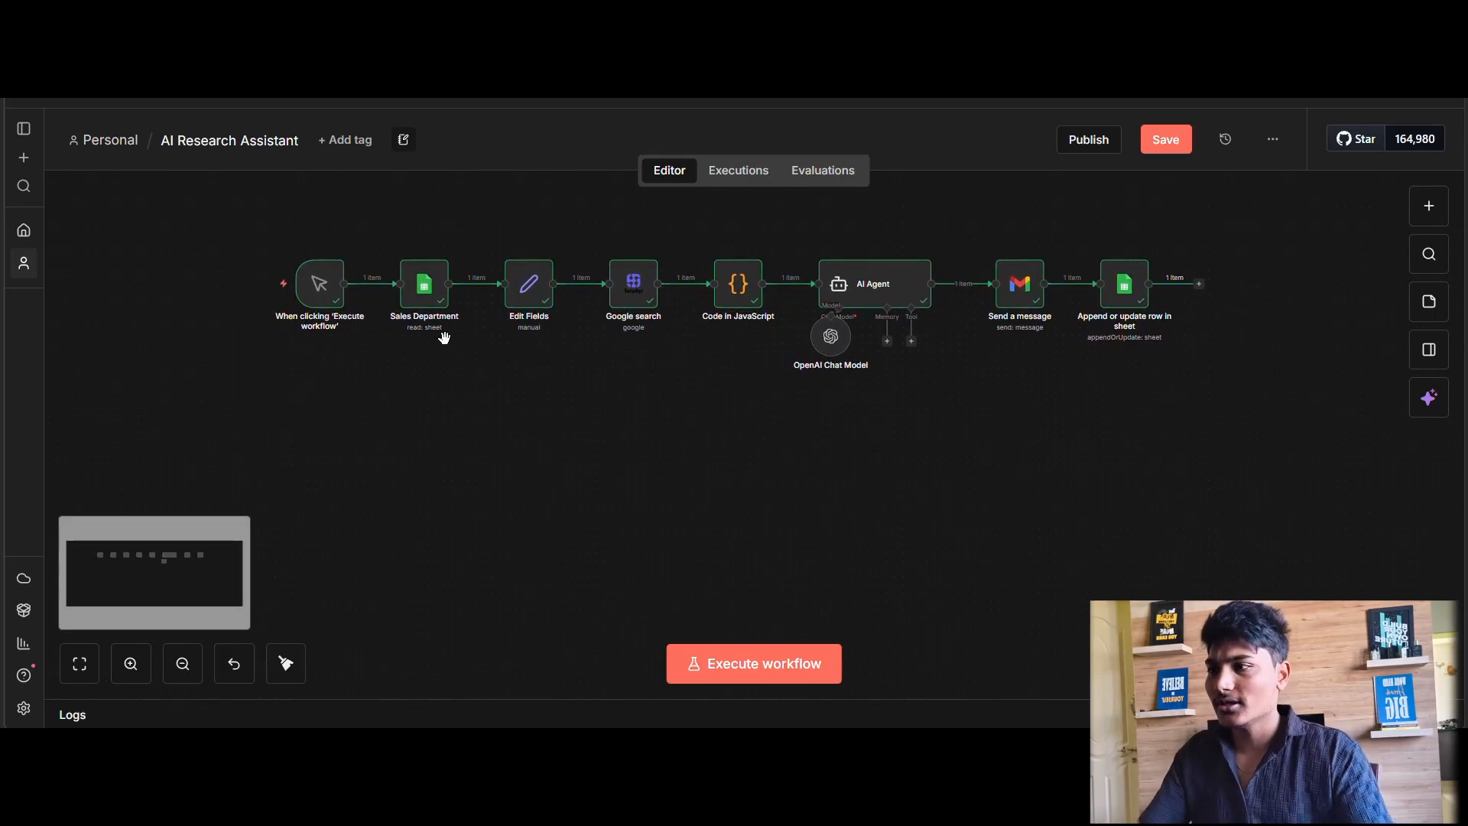
{"action": "mouse_move", "coordinate": [320, 312]}
{"action": "left_click_drag", "start_coordinate": [318, 303], "coordinate": [261, 432]}
{"action": "right_click", "coordinate": [866, 283]}
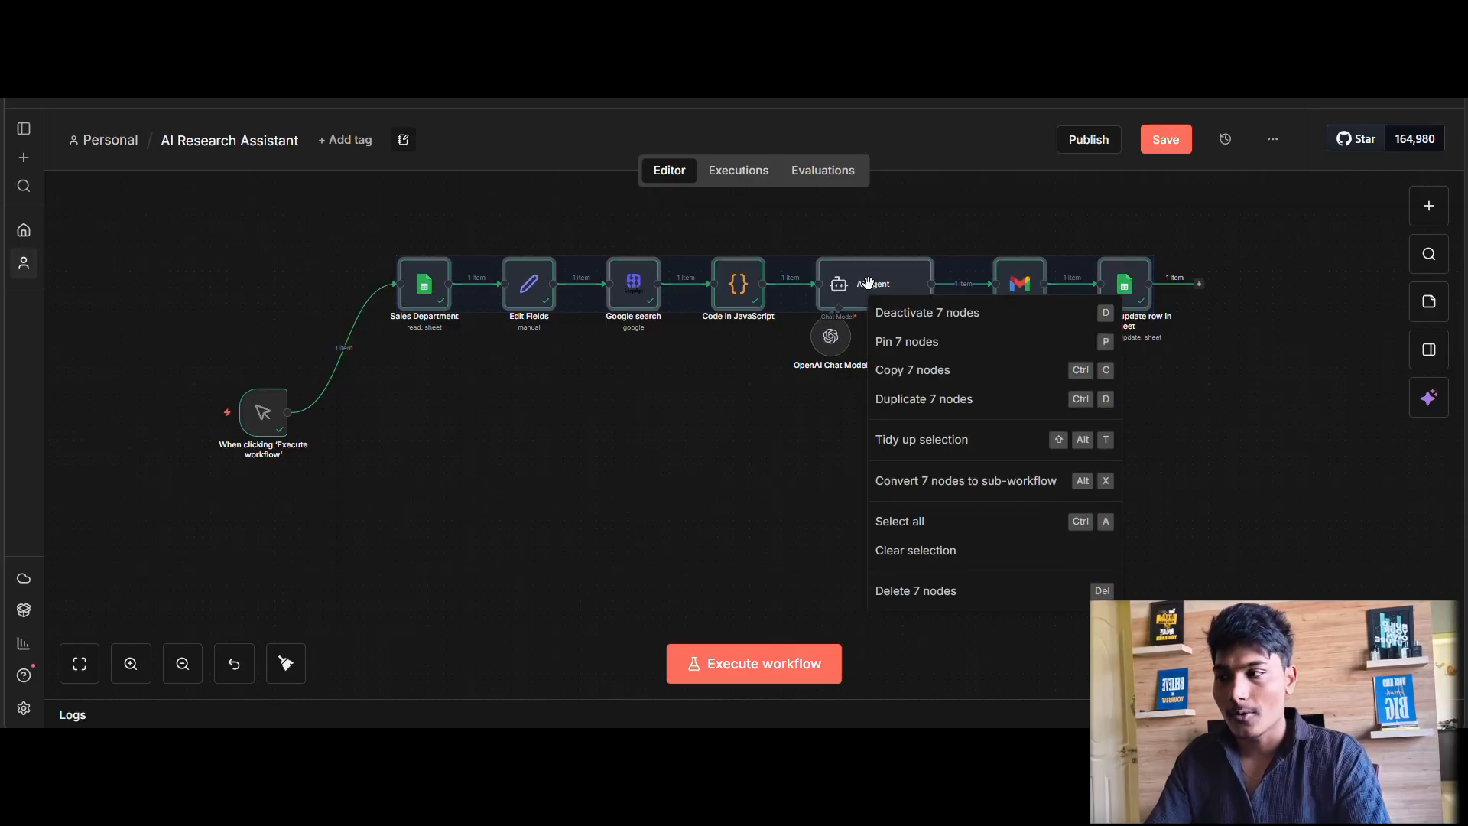
{"action": "left_click", "coordinate": [947, 404]}
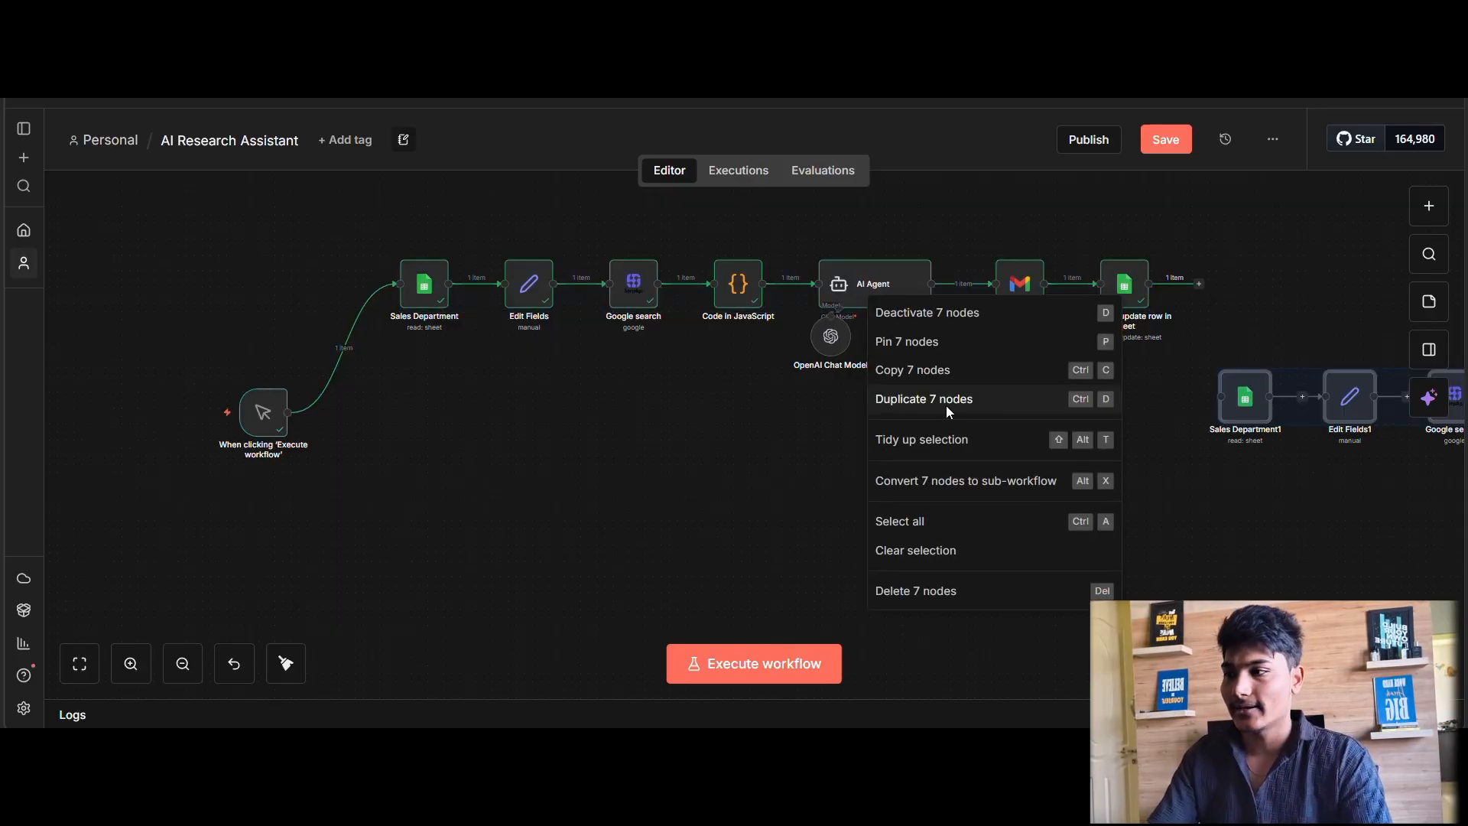
{"action": "left_click_drag", "start_coordinate": [978, 416], "coordinate": [449, 420]}
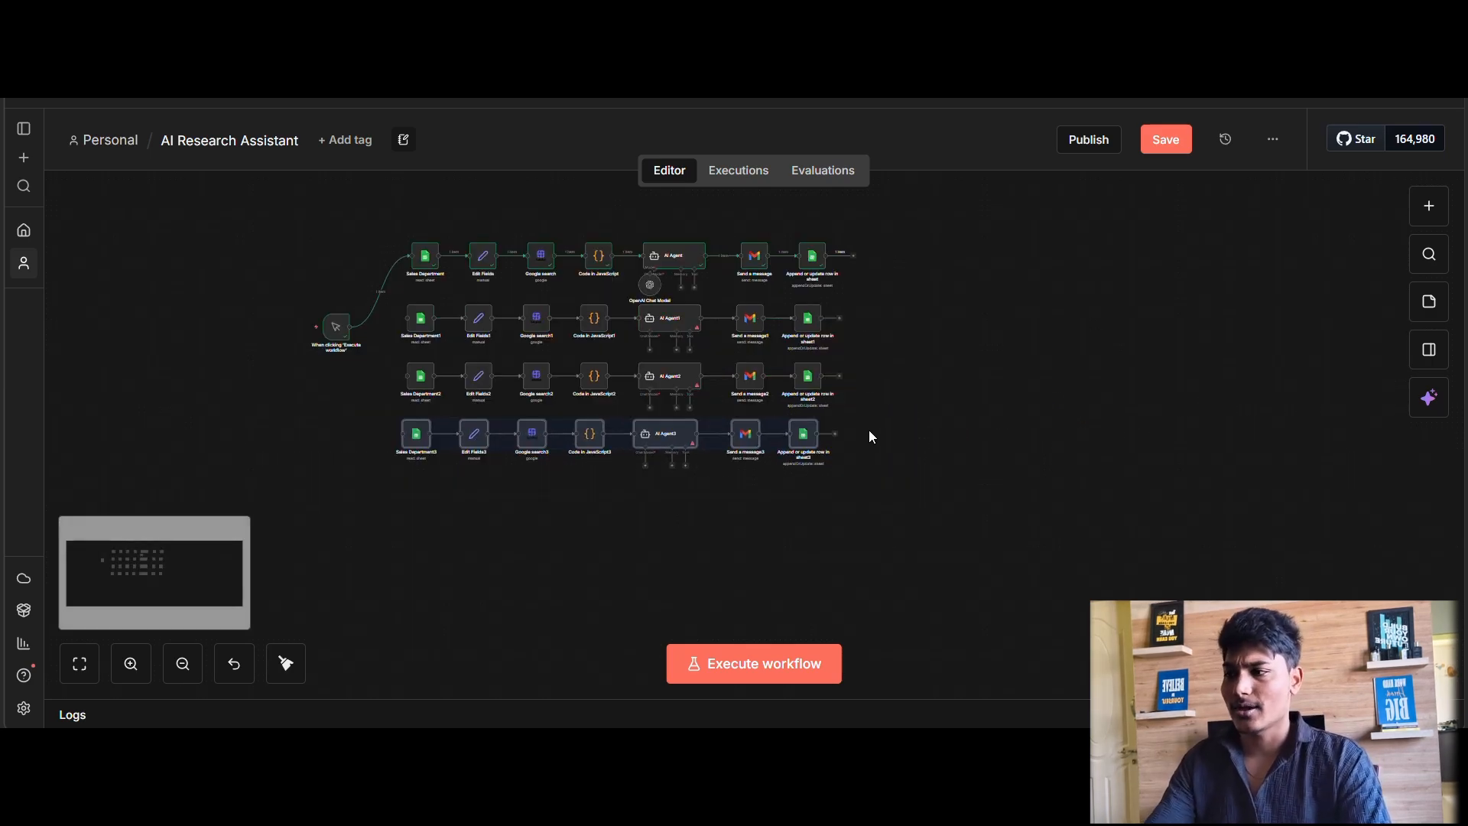
{"action": "left_click", "coordinate": [318, 420]}
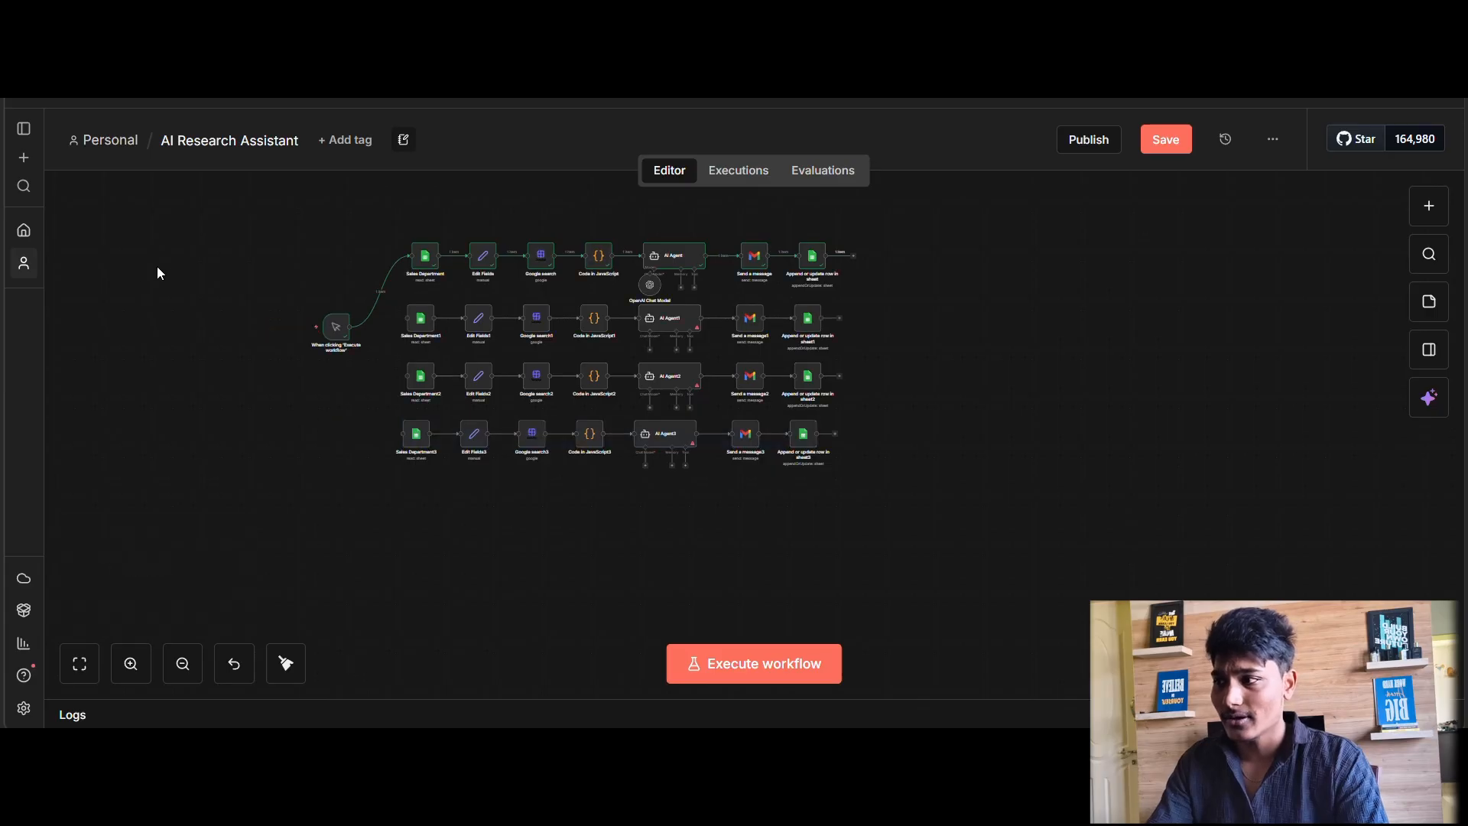
Connect the manual trigger to the first Google Sheets node of each of the three duplicated branches.
{"action": "left_click_drag", "start_coordinate": [348, 325], "coordinate": [414, 319]}
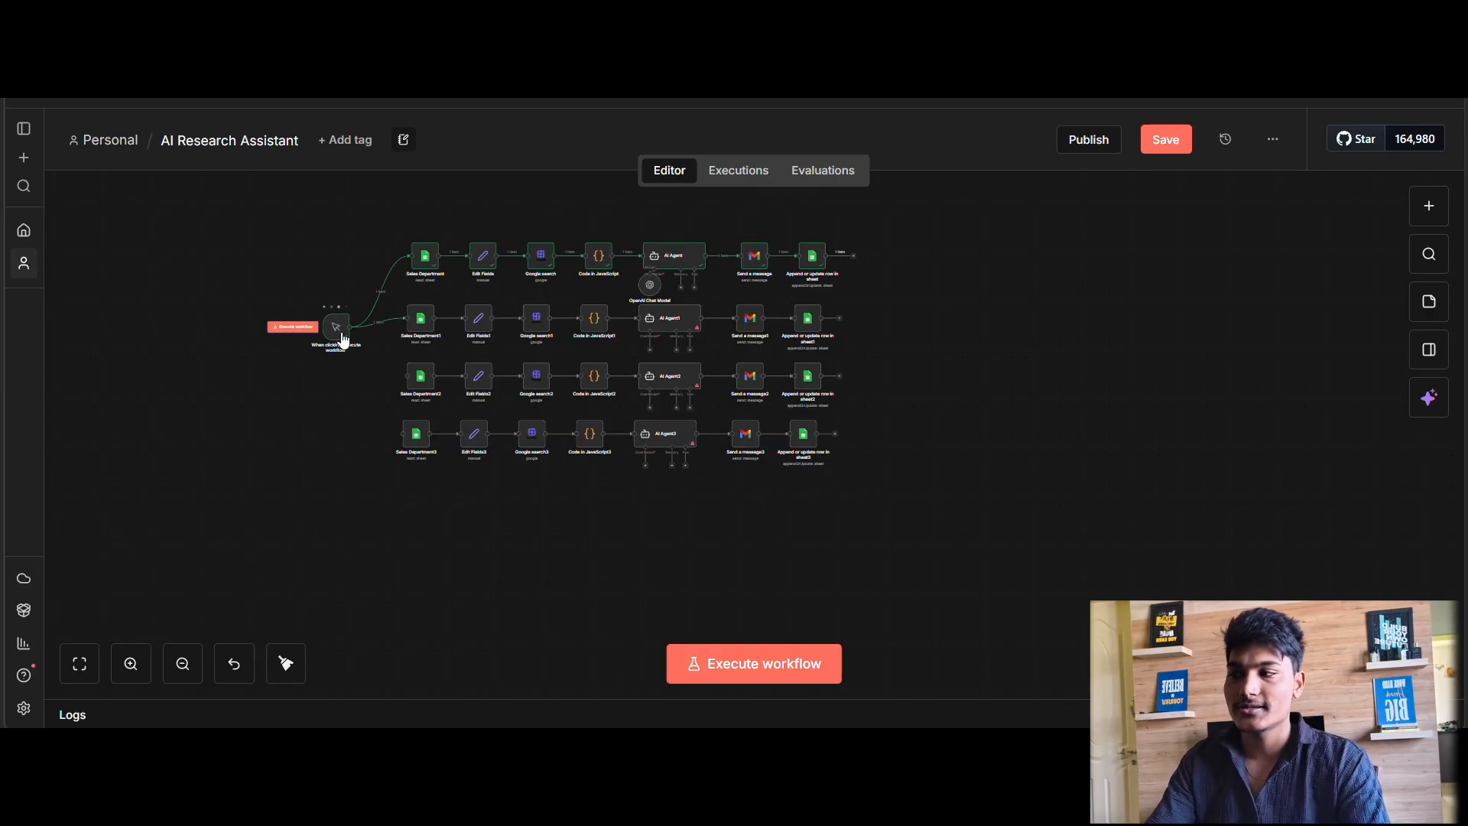
{"action": "left_click_drag", "start_coordinate": [350, 326], "coordinate": [407, 376]}
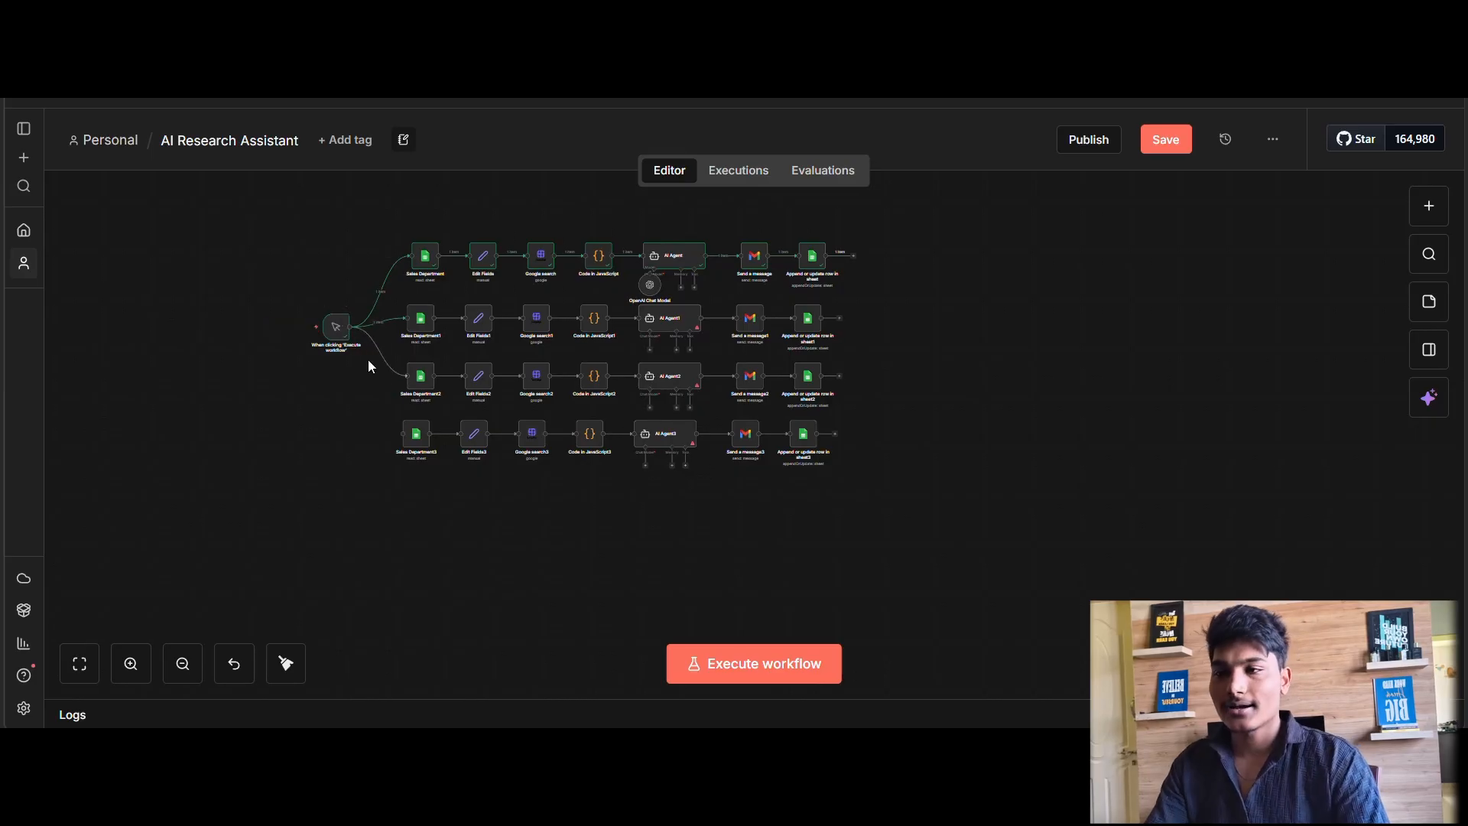
{"action": "left_click_drag", "start_coordinate": [350, 327], "coordinate": [400, 429]}
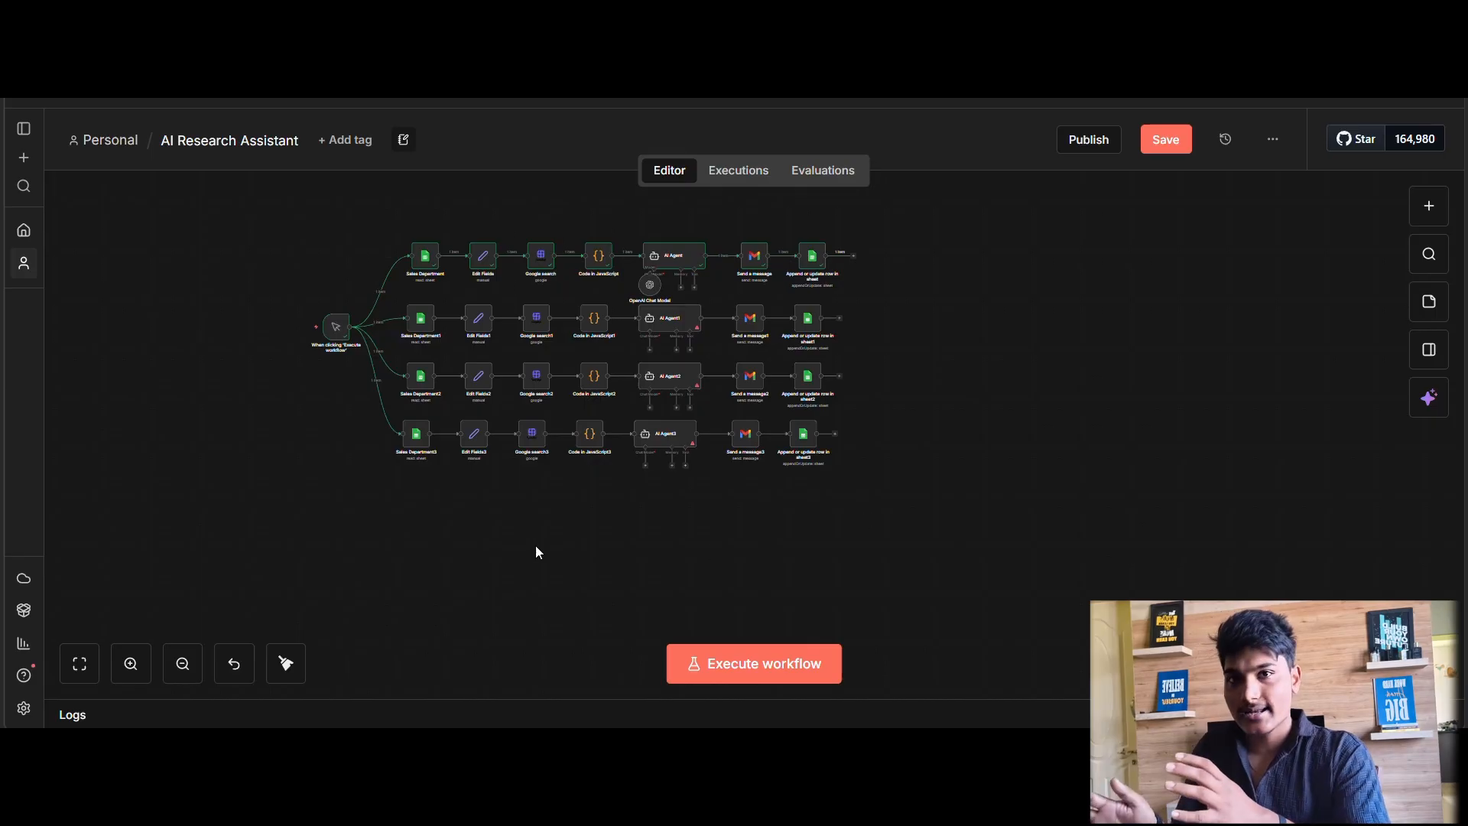
Rename the second branch's Google Sheets read node as Marketing Department1.
{"action": "scroll", "coordinate": [448, 528], "scroll_direction": "up", "scroll_amount": 5}
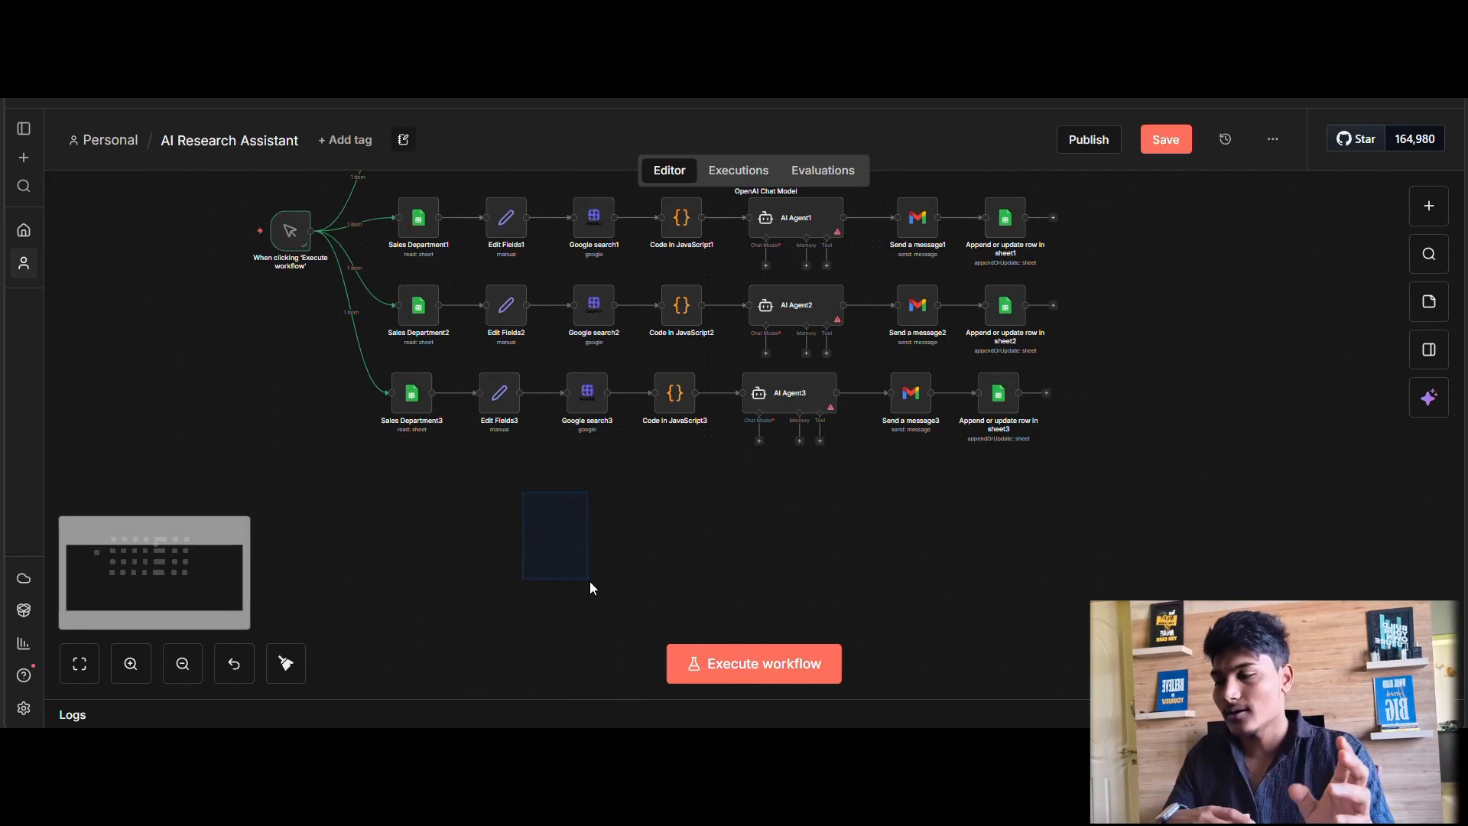
{"action": "scroll", "coordinate": [563, 429], "scroll_direction": "up", "scroll_amount": 3}
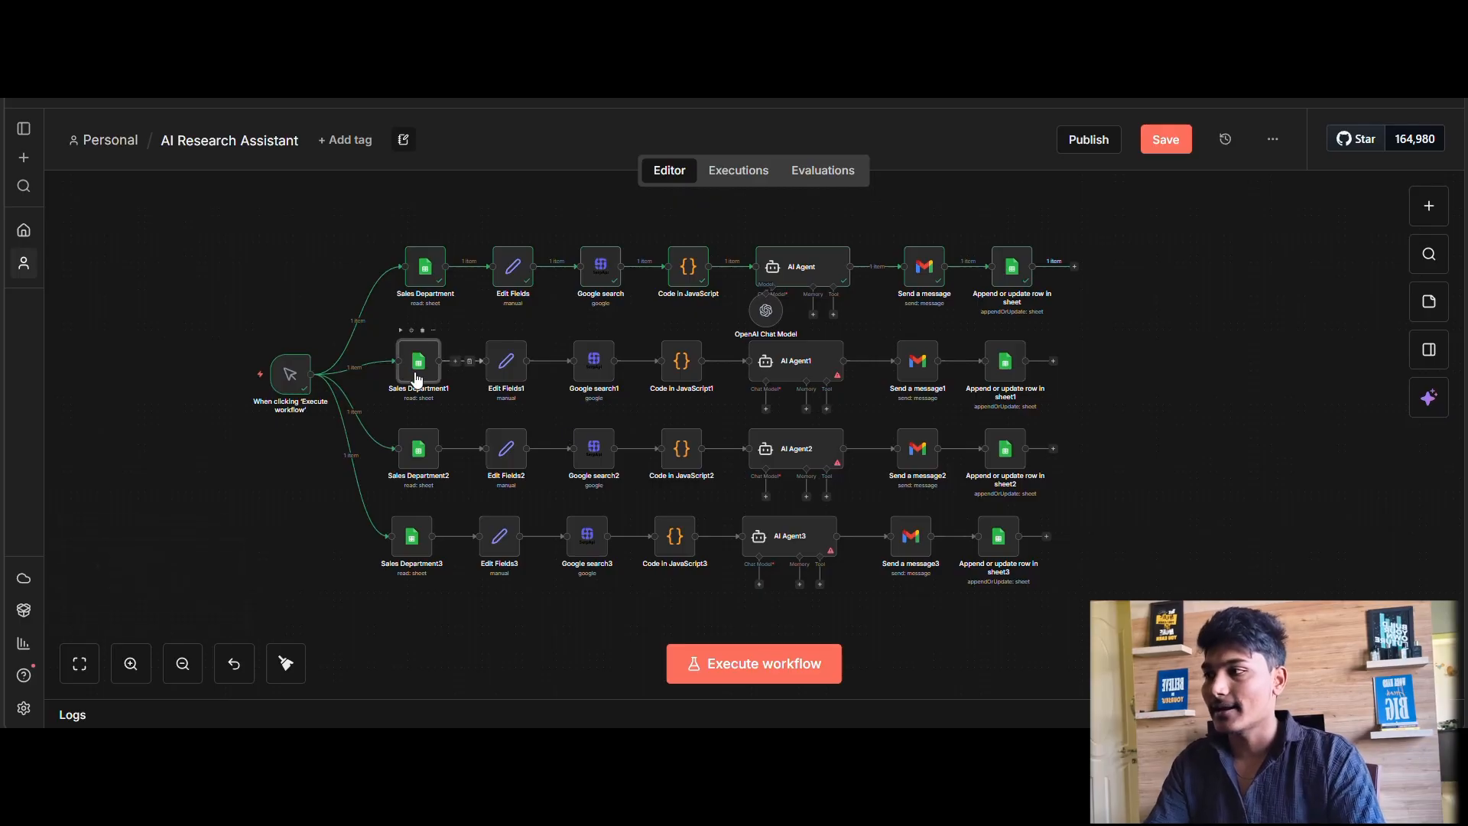
{"action": "double_click", "coordinate": [418, 379]}
{"action": "left_click", "coordinate": [90, 105]}
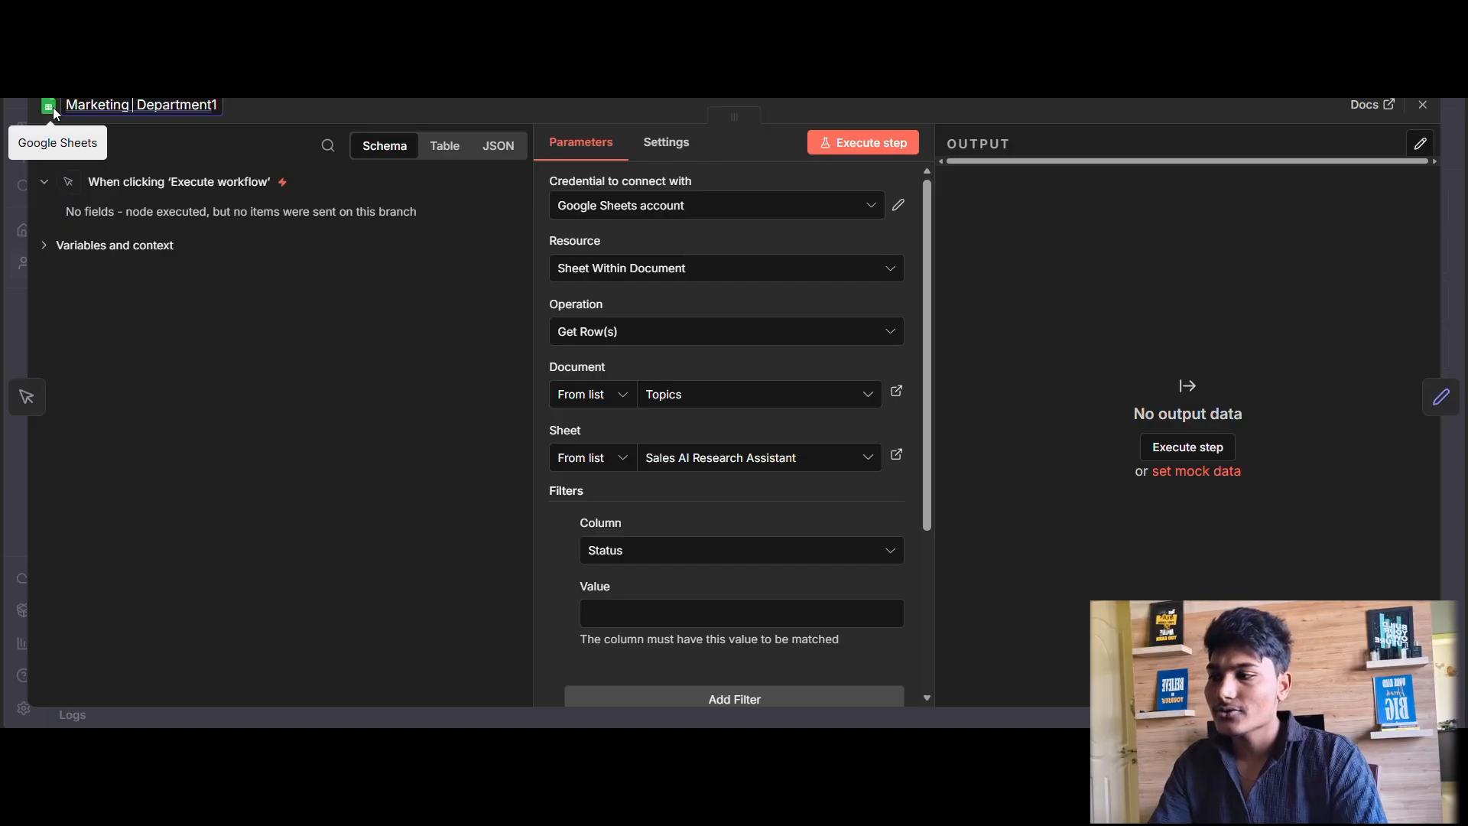
{"action": "key", "text": "Return"}
Point the Marketing Department1 node to the Marketing AI Research Assistant sheet, keep the Status filter column, and run the node.
{"action": "left_click", "coordinate": [757, 457]}
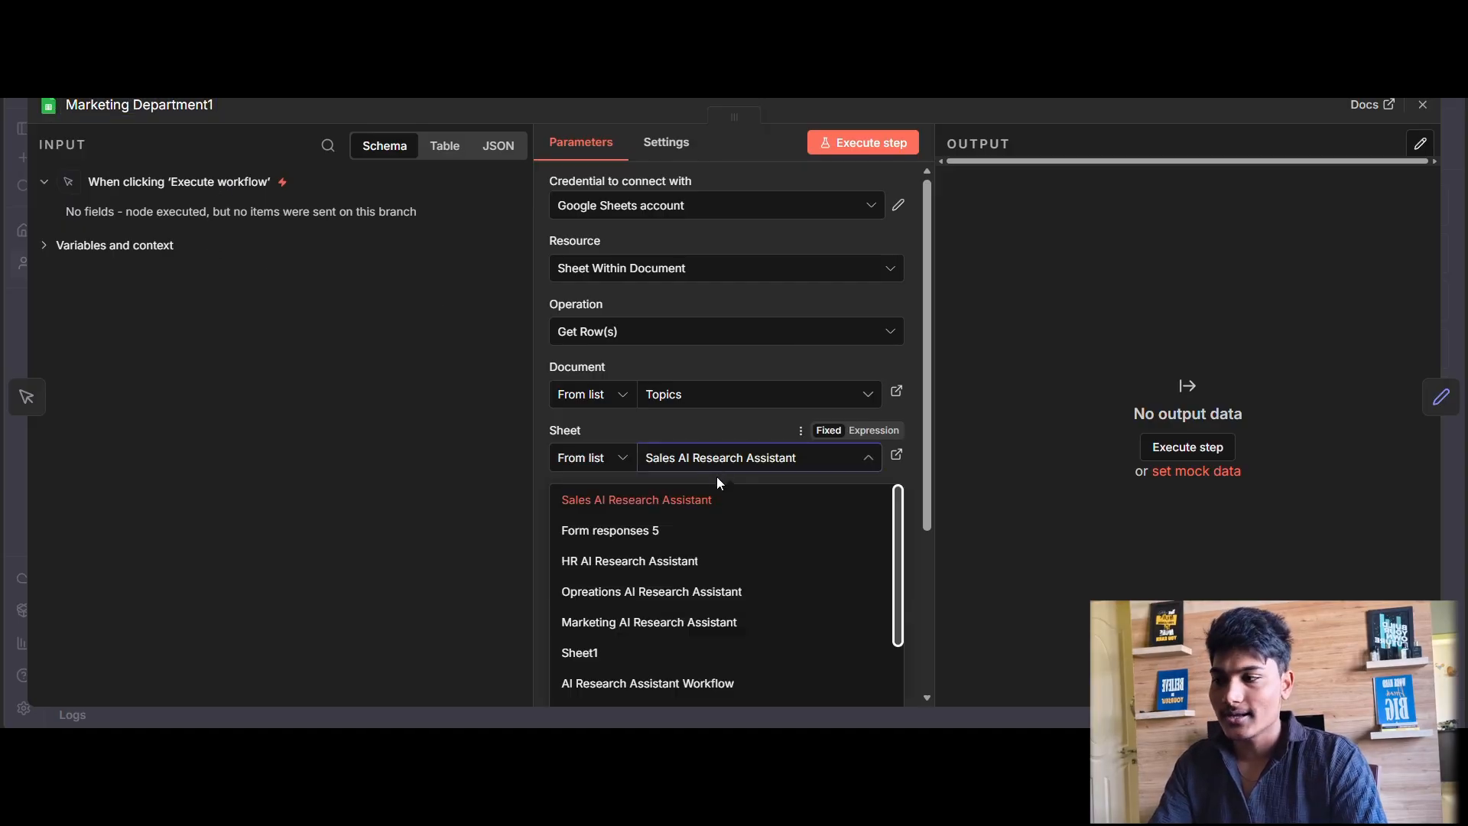
{"action": "left_click", "coordinate": [665, 619]}
{"action": "left_click", "coordinate": [676, 561]}
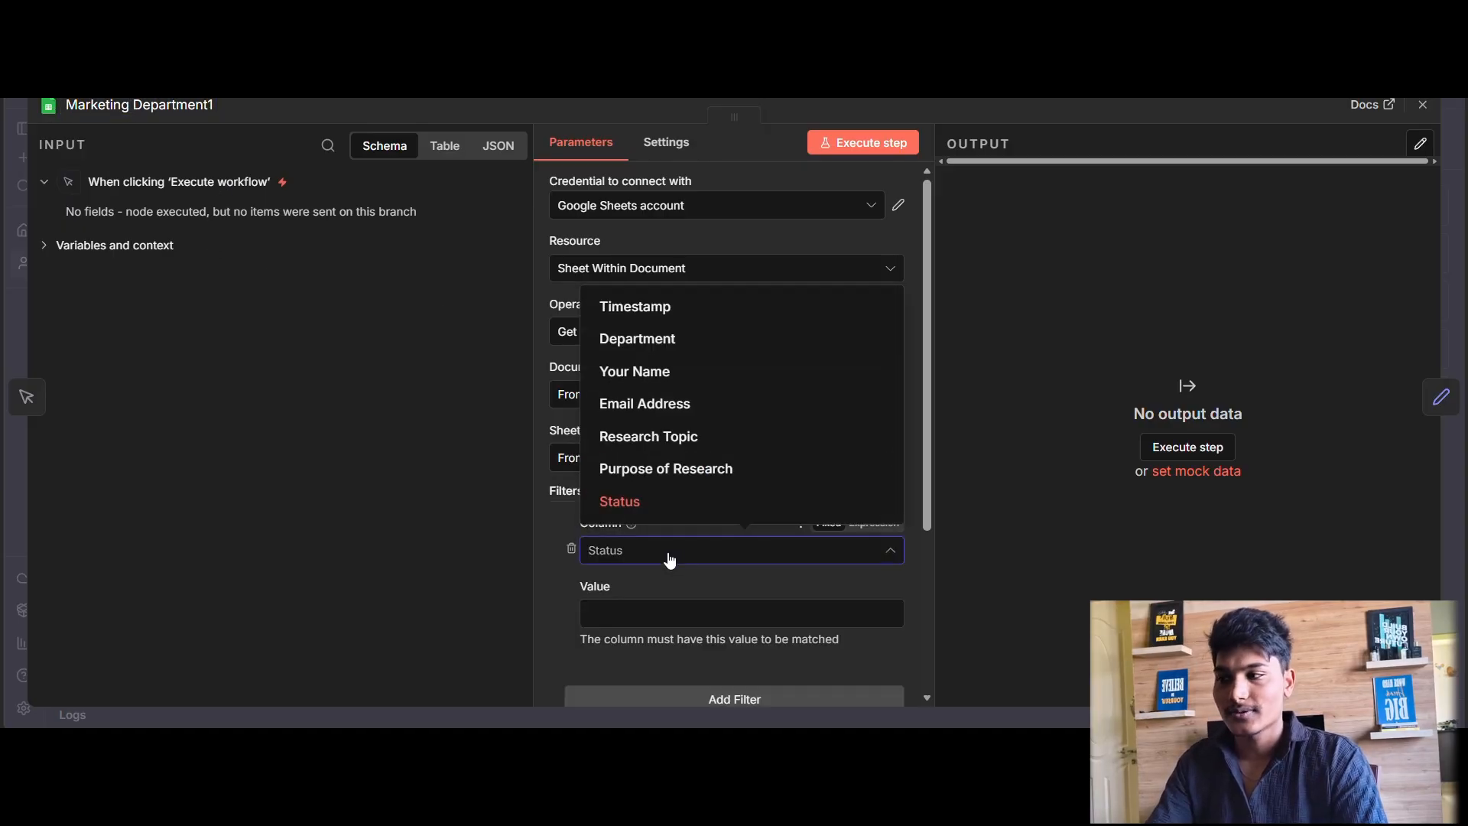
{"action": "left_click", "coordinate": [667, 558]}
{"action": "left_click", "coordinate": [1425, 111]}
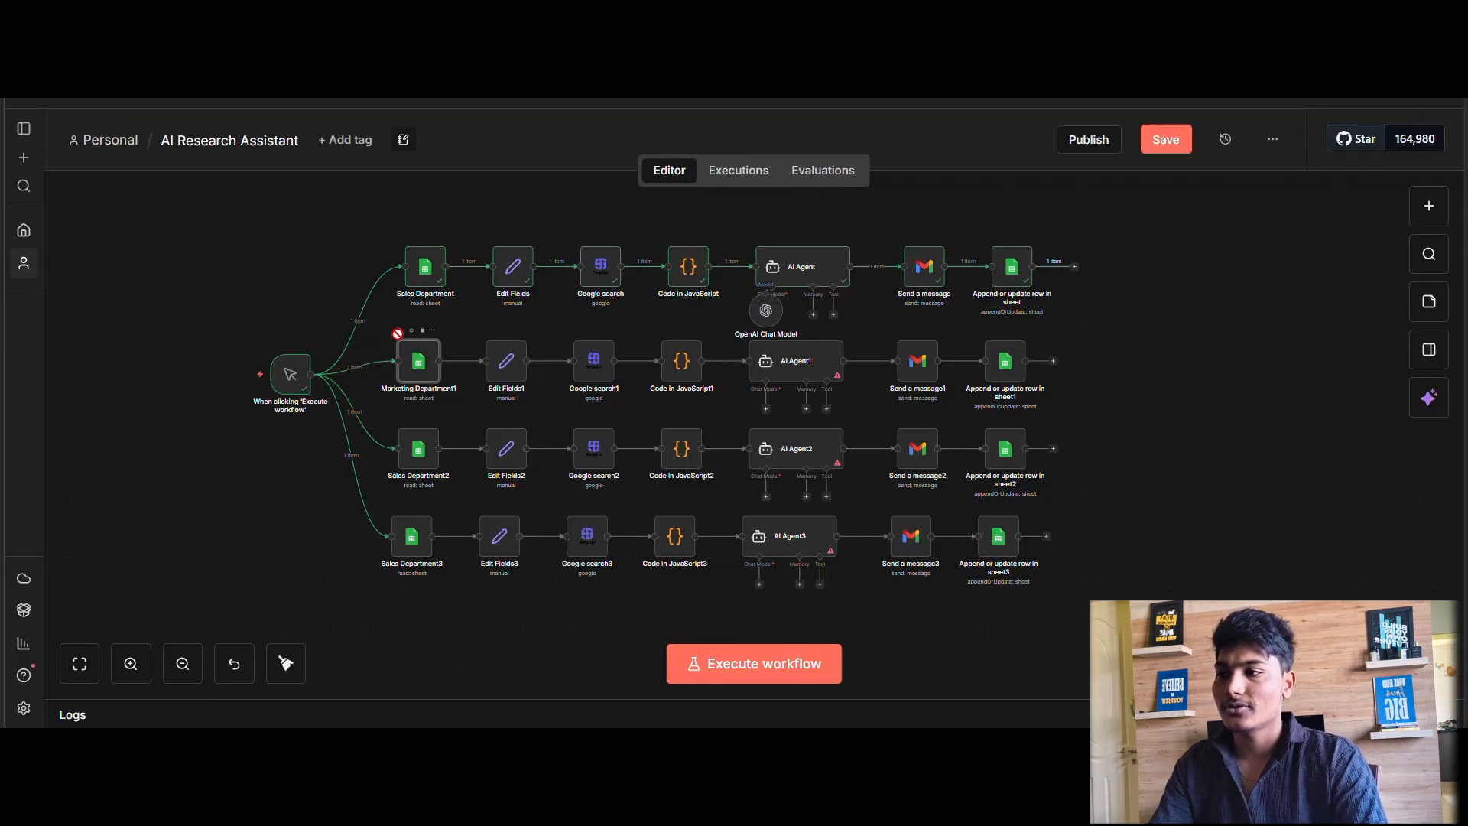
{"action": "left_click", "coordinate": [398, 332]}
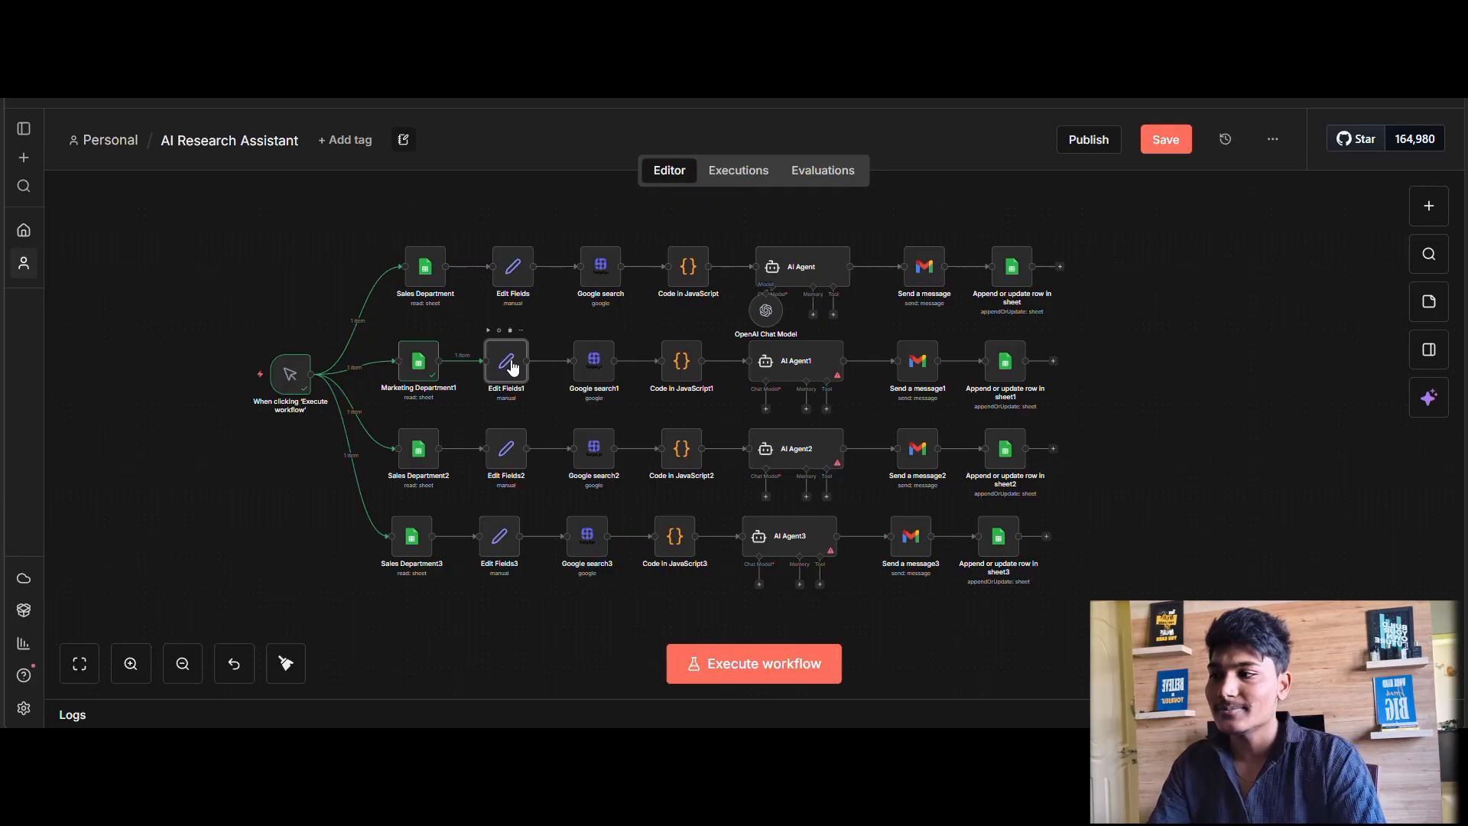
Remap the topic field in Edit Fields1 to Marketing Department1's Research Topic, and execute the node.
{"action": "double_click", "coordinate": [508, 364]}
{"action": "left_click", "coordinate": [835, 351]}
{"action": "key", "text": "ctrl+a"}
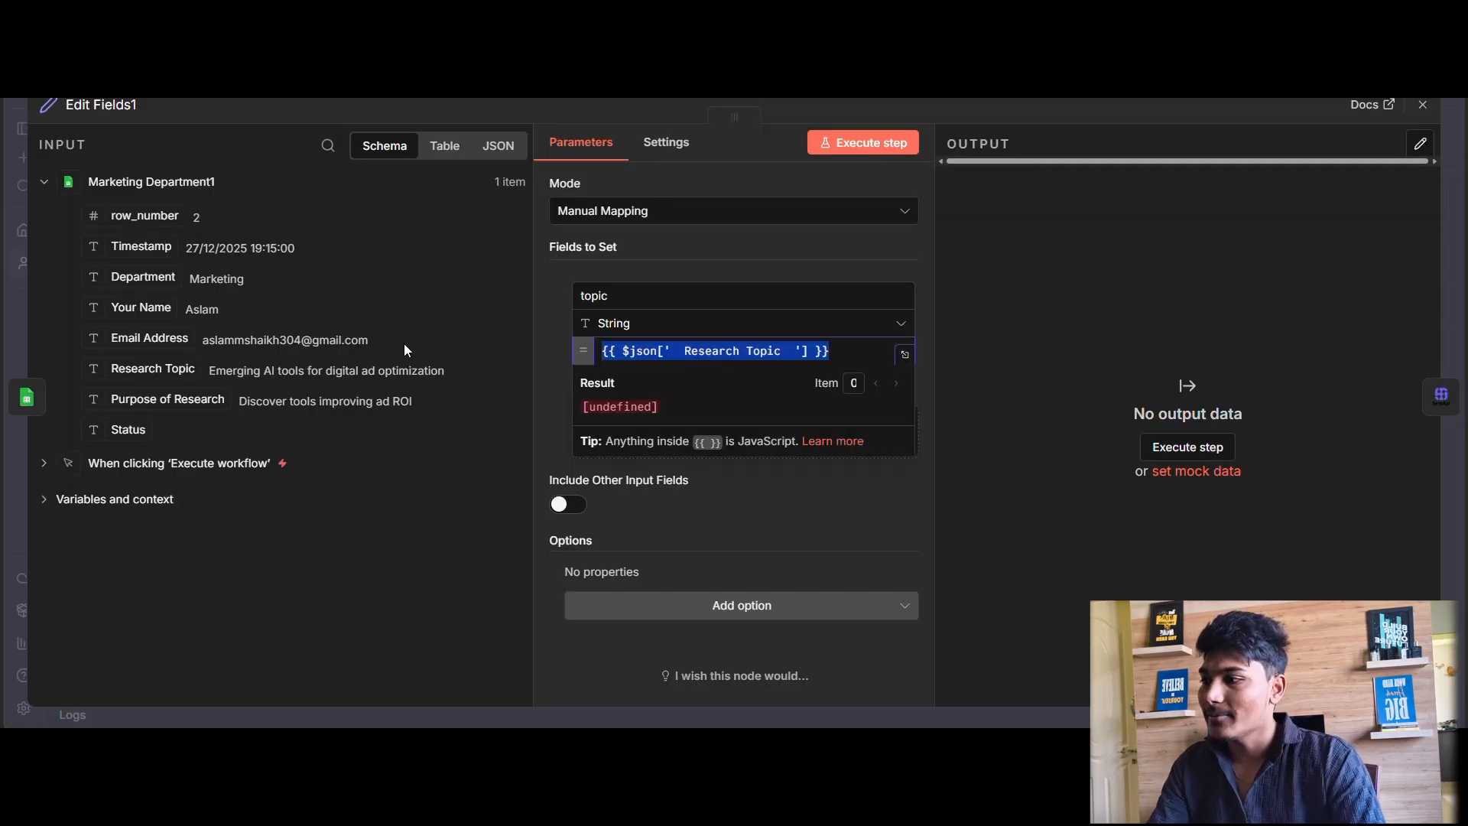
{"action": "key", "text": "BackSpace"}
{"action": "left_click_drag", "start_coordinate": [149, 370], "coordinate": [701, 357]}
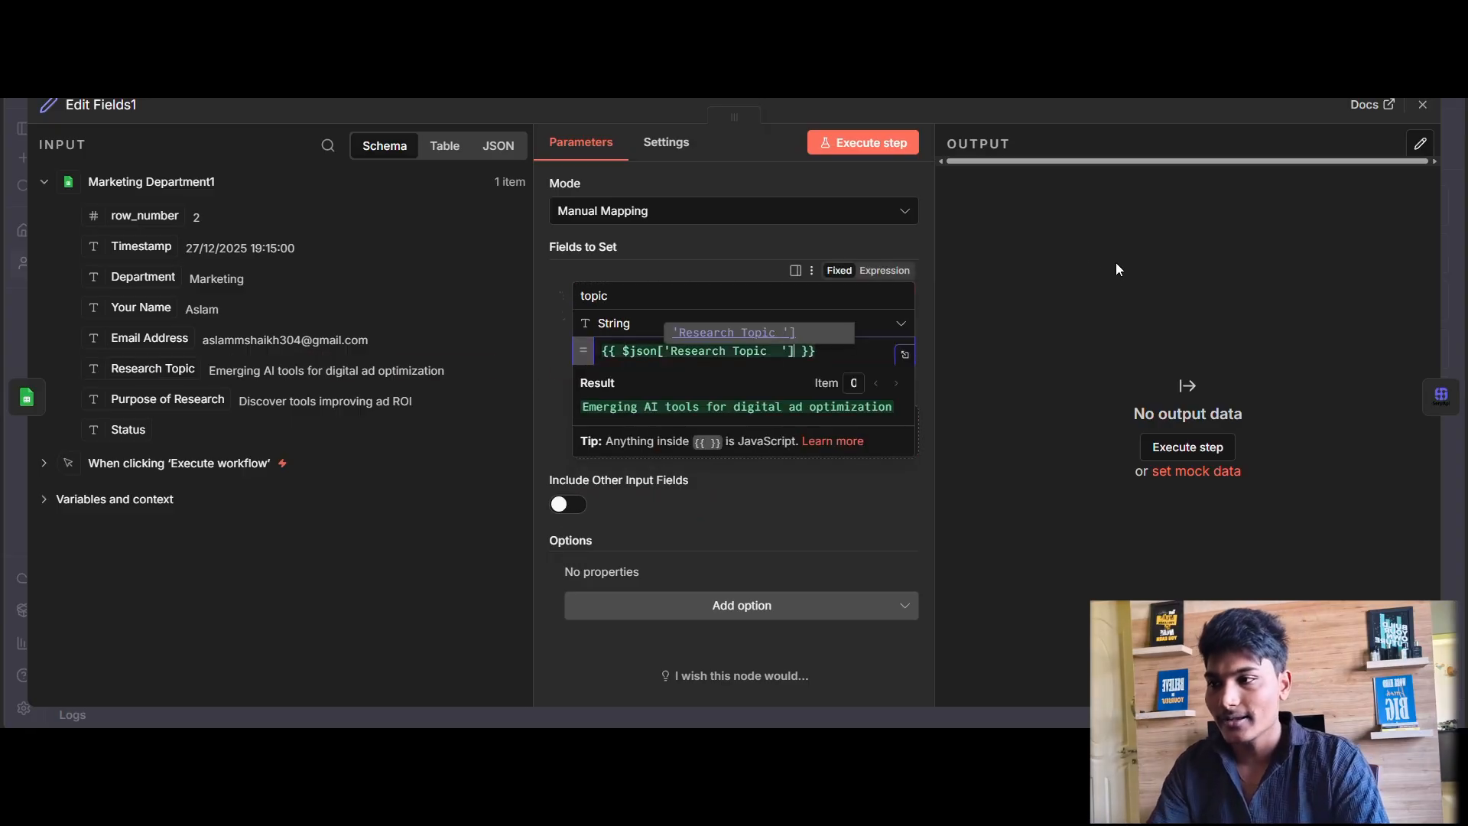
{"action": "left_click", "coordinate": [867, 145]}
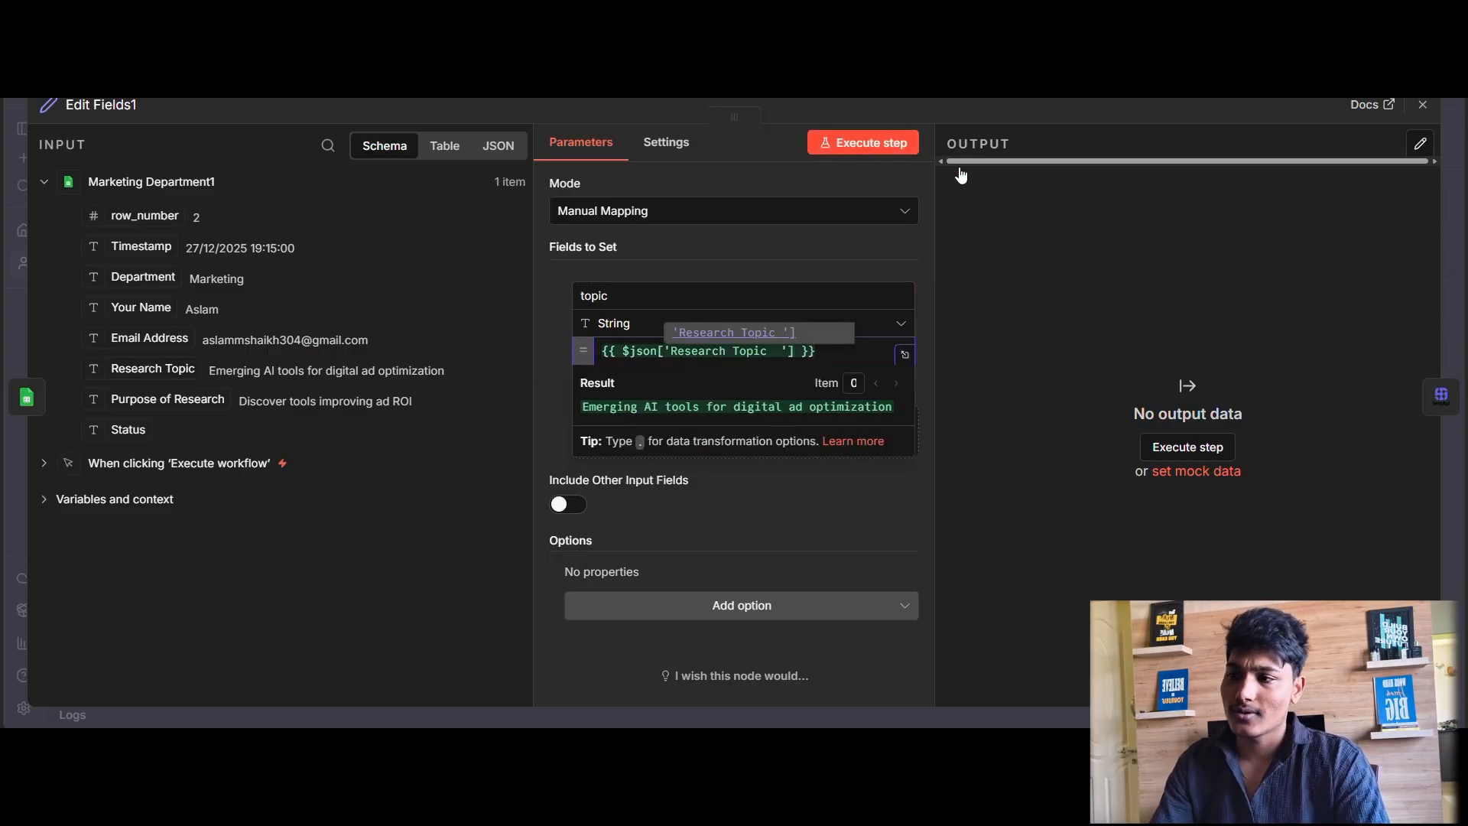
{"action": "left_click", "coordinate": [1425, 105]}
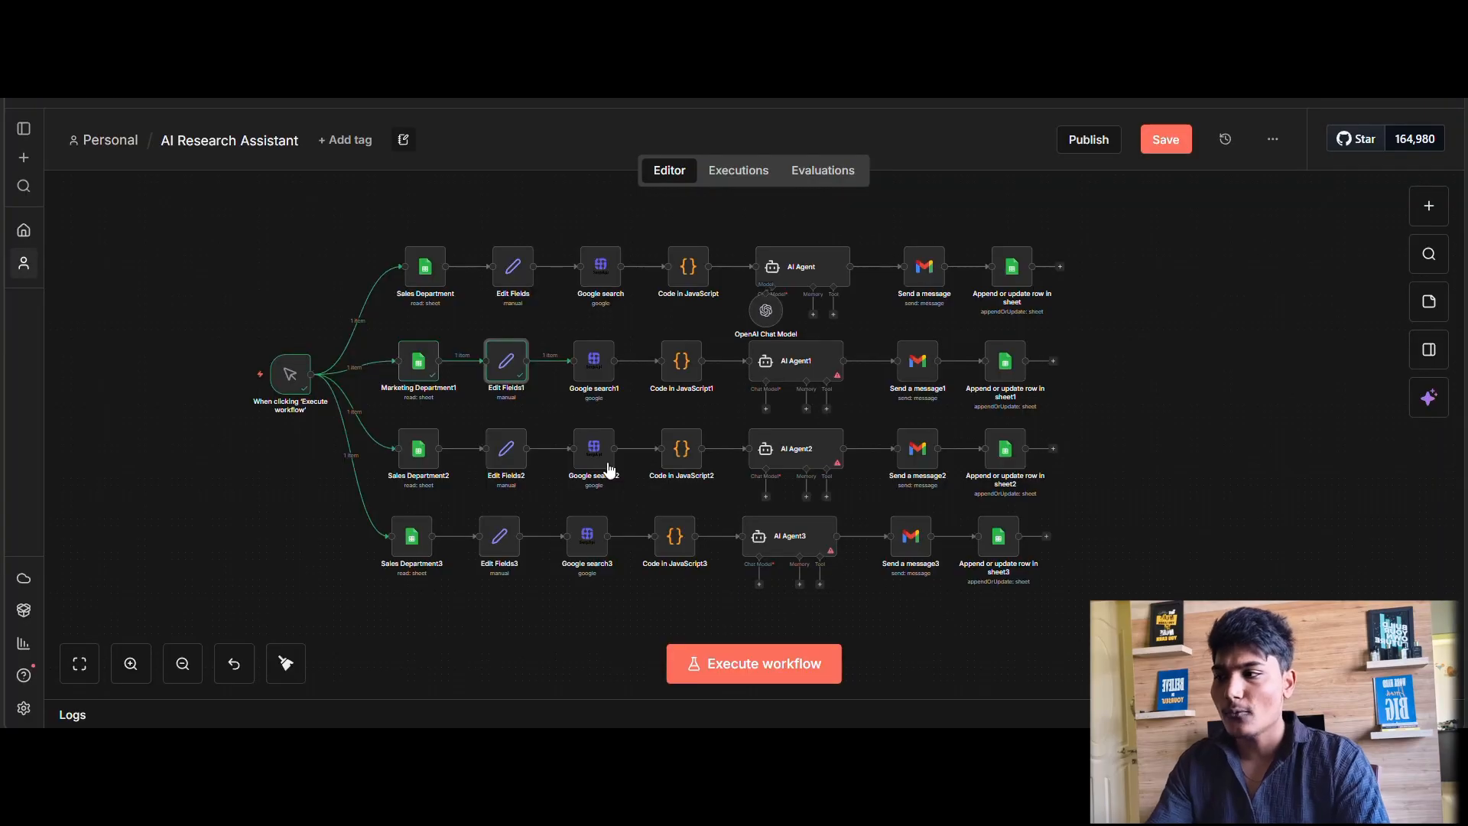
Remap Google search1's search query to the topic from Edit Fields1, and run it followed by Code in JavaScript1.
{"action": "left_click", "coordinate": [587, 373]}
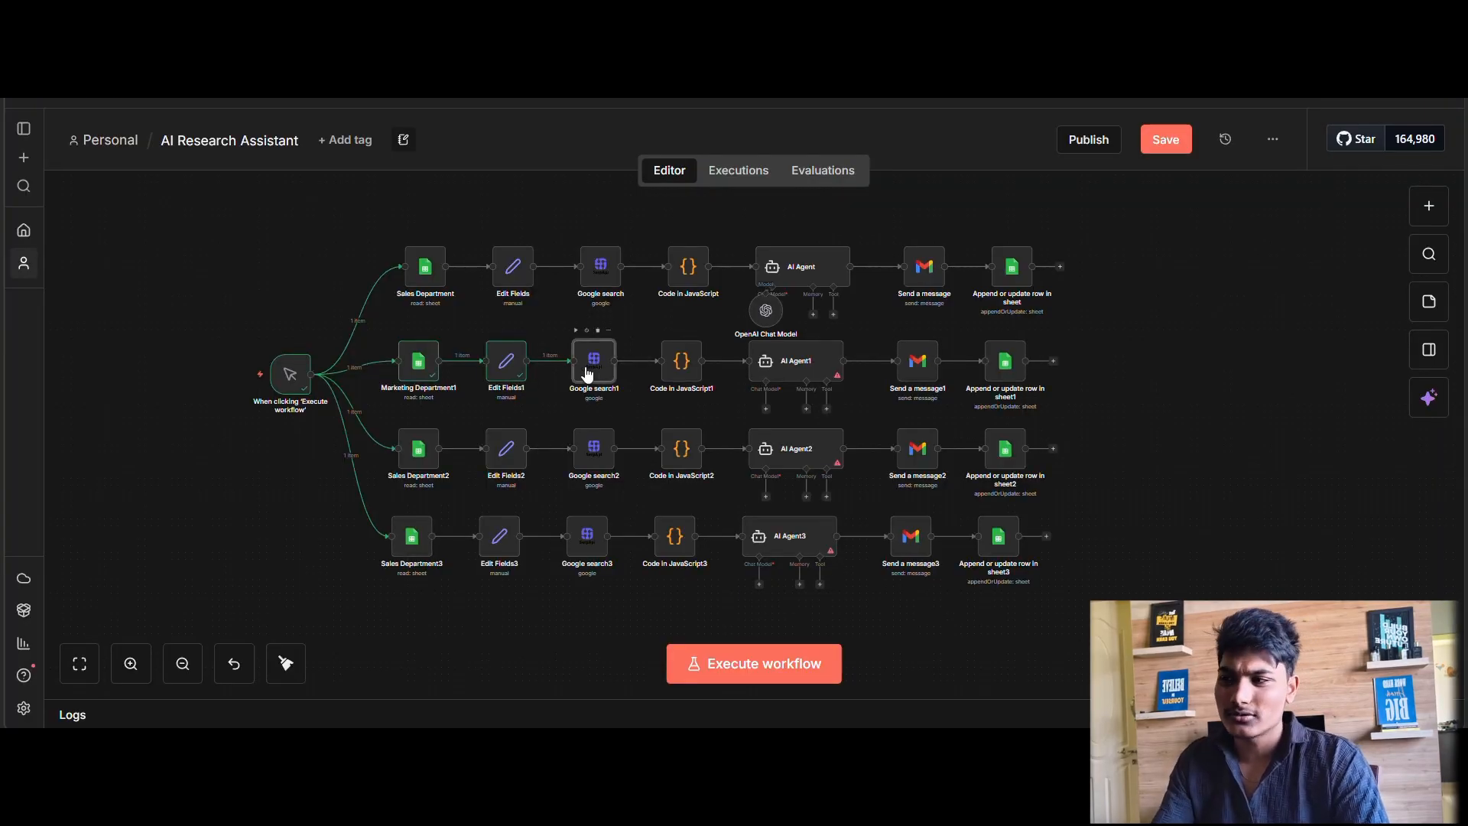
{"action": "double_click", "coordinate": [587, 373]}
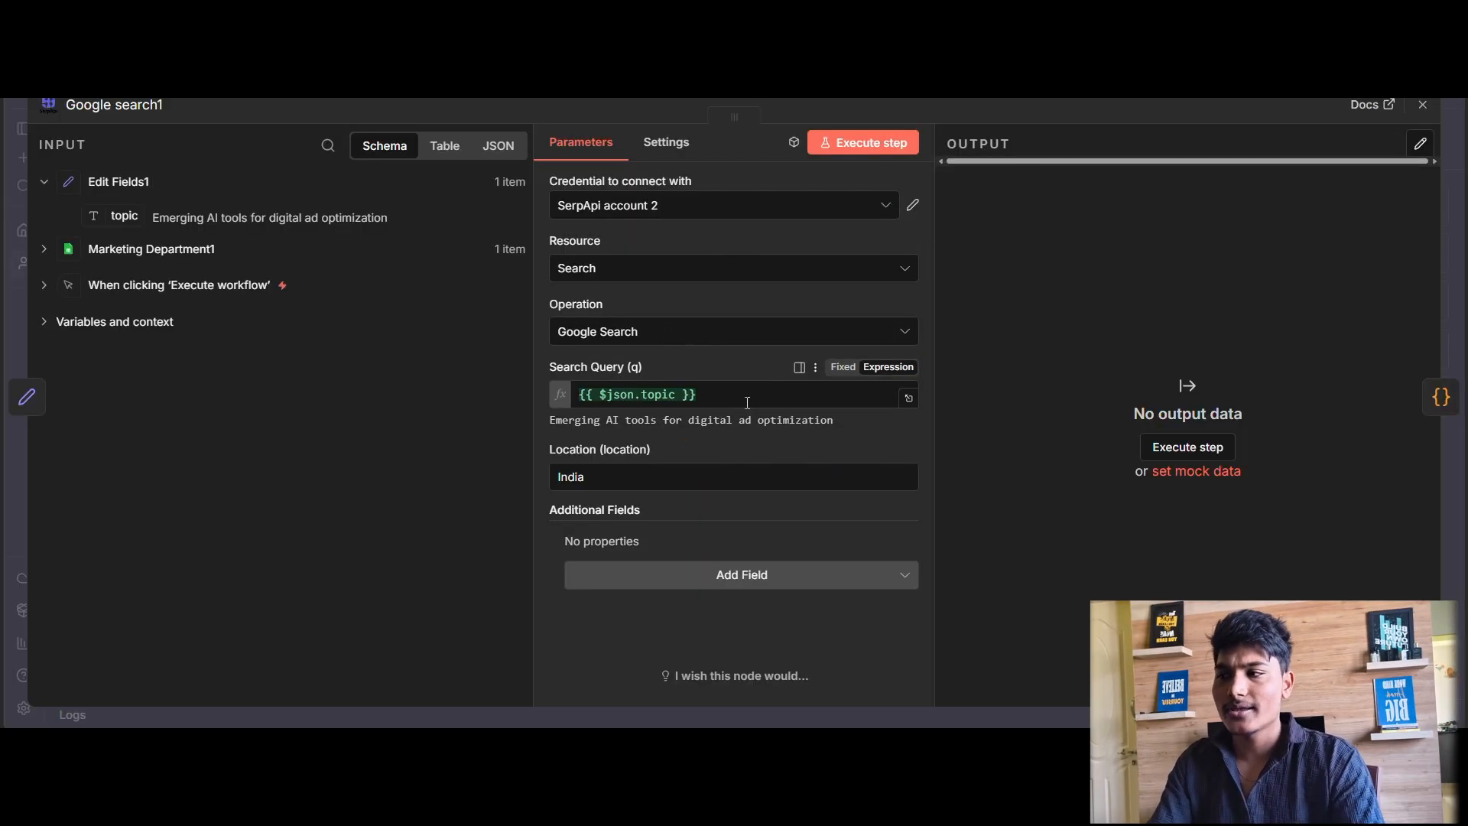
{"action": "left_click_drag", "start_coordinate": [737, 396], "coordinate": [393, 395]}
{"action": "key", "text": "BackSpace"}
{"action": "left_click_drag", "start_coordinate": [124, 216], "coordinate": [715, 394]}
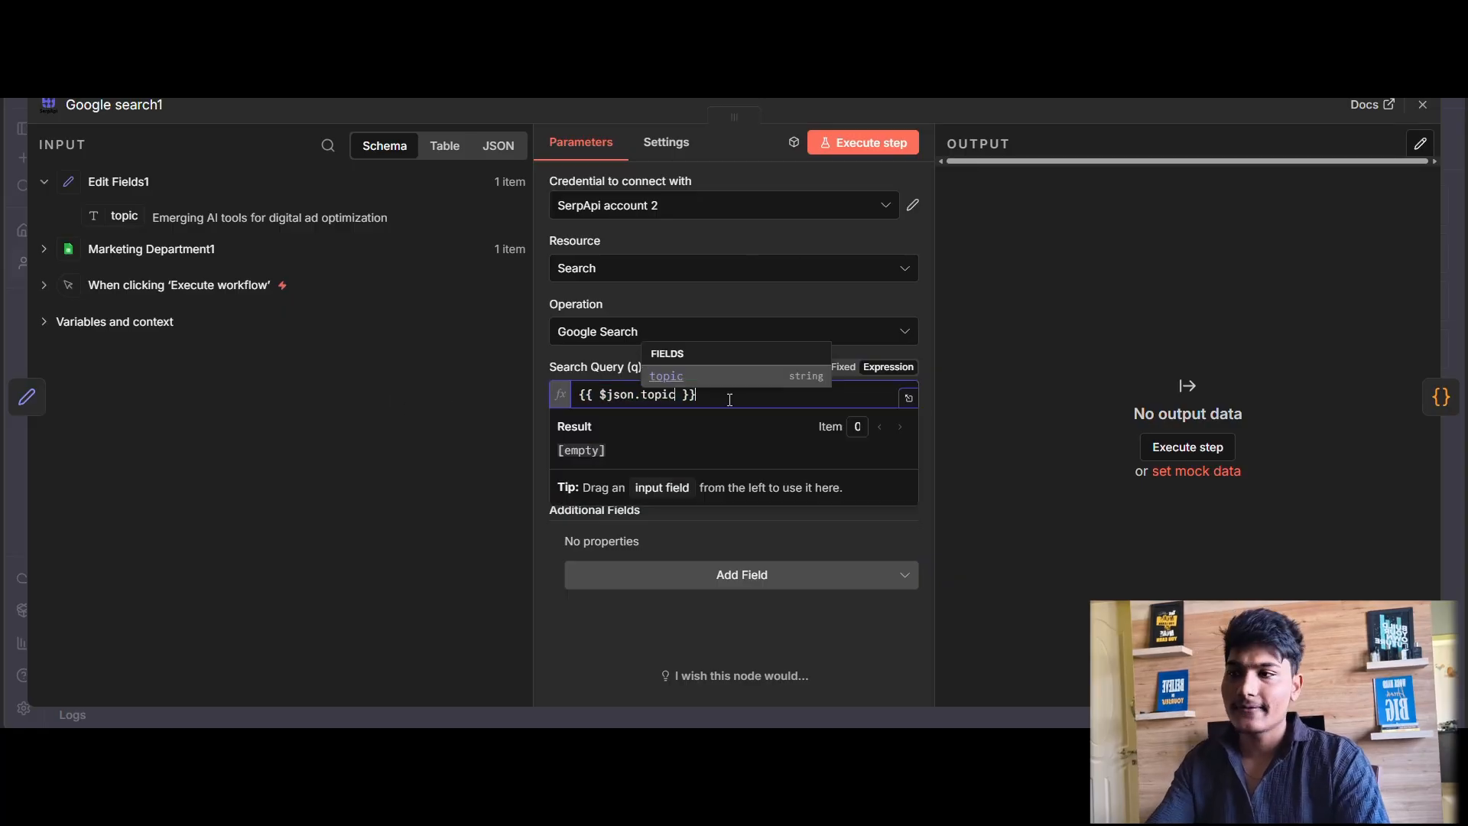
{"action": "left_click", "coordinate": [1109, 326]}
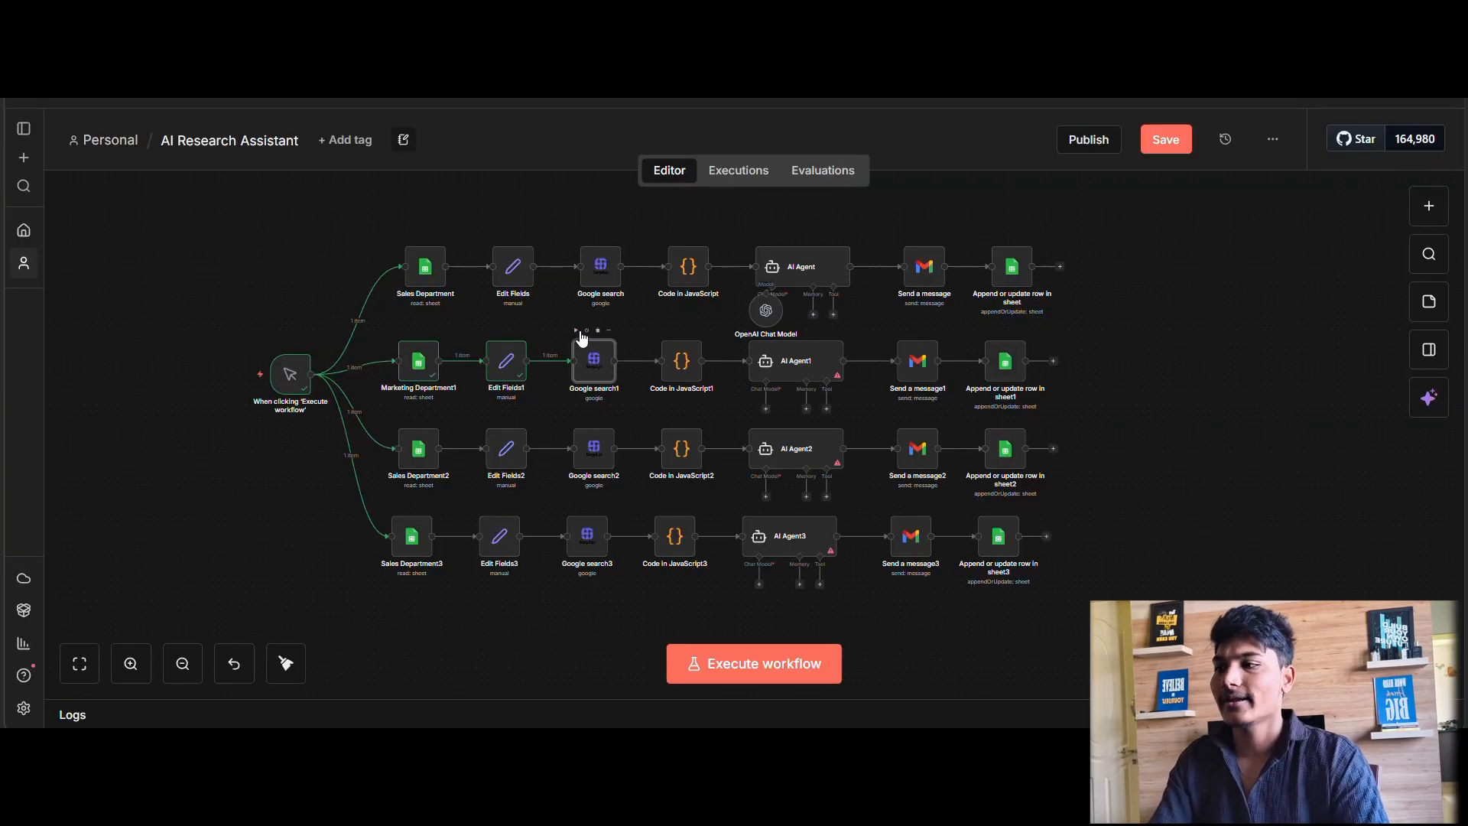
{"action": "left_click", "coordinate": [577, 330]}
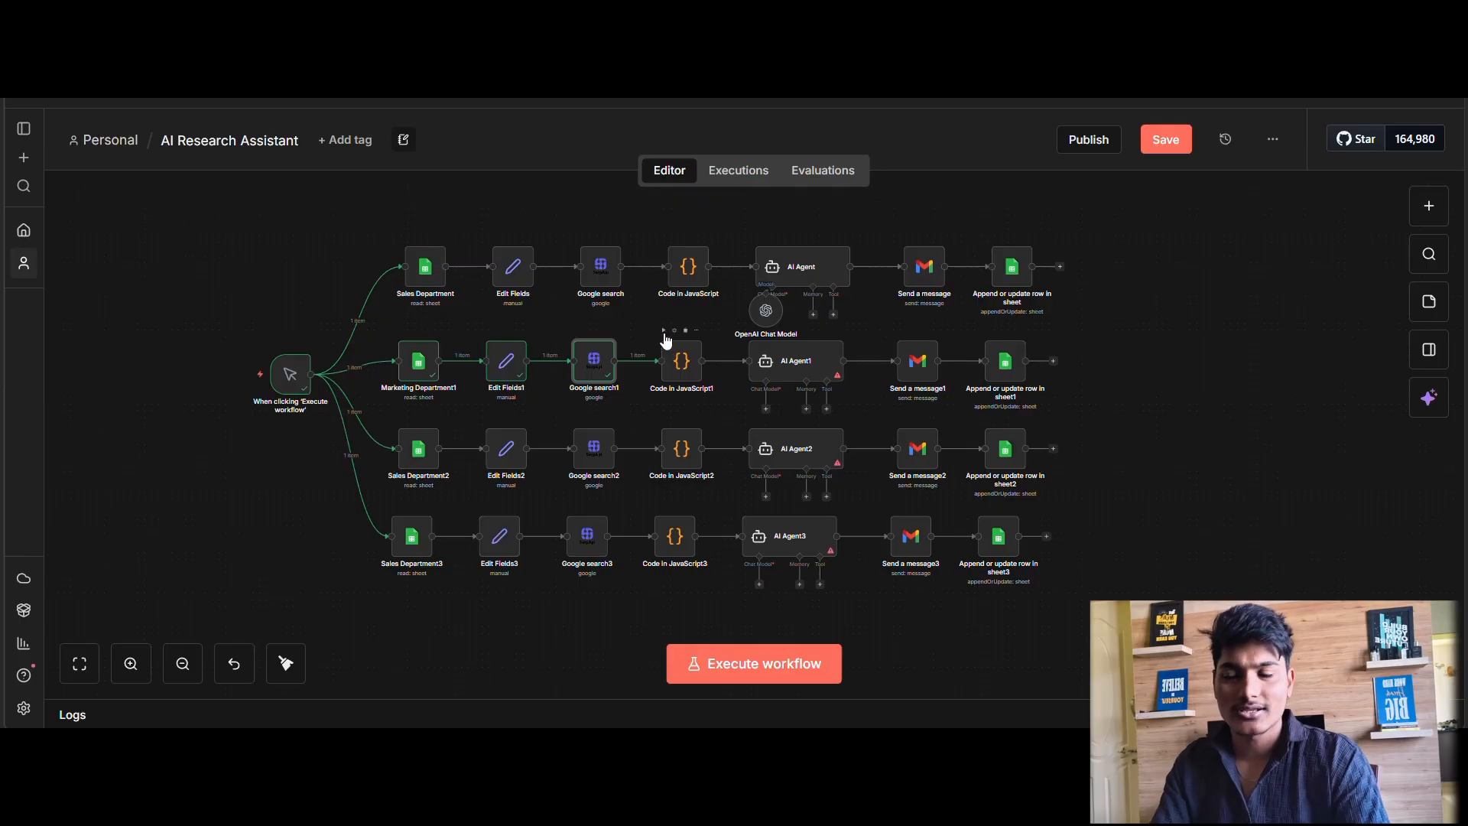
{"action": "left_click", "coordinate": [668, 334]}
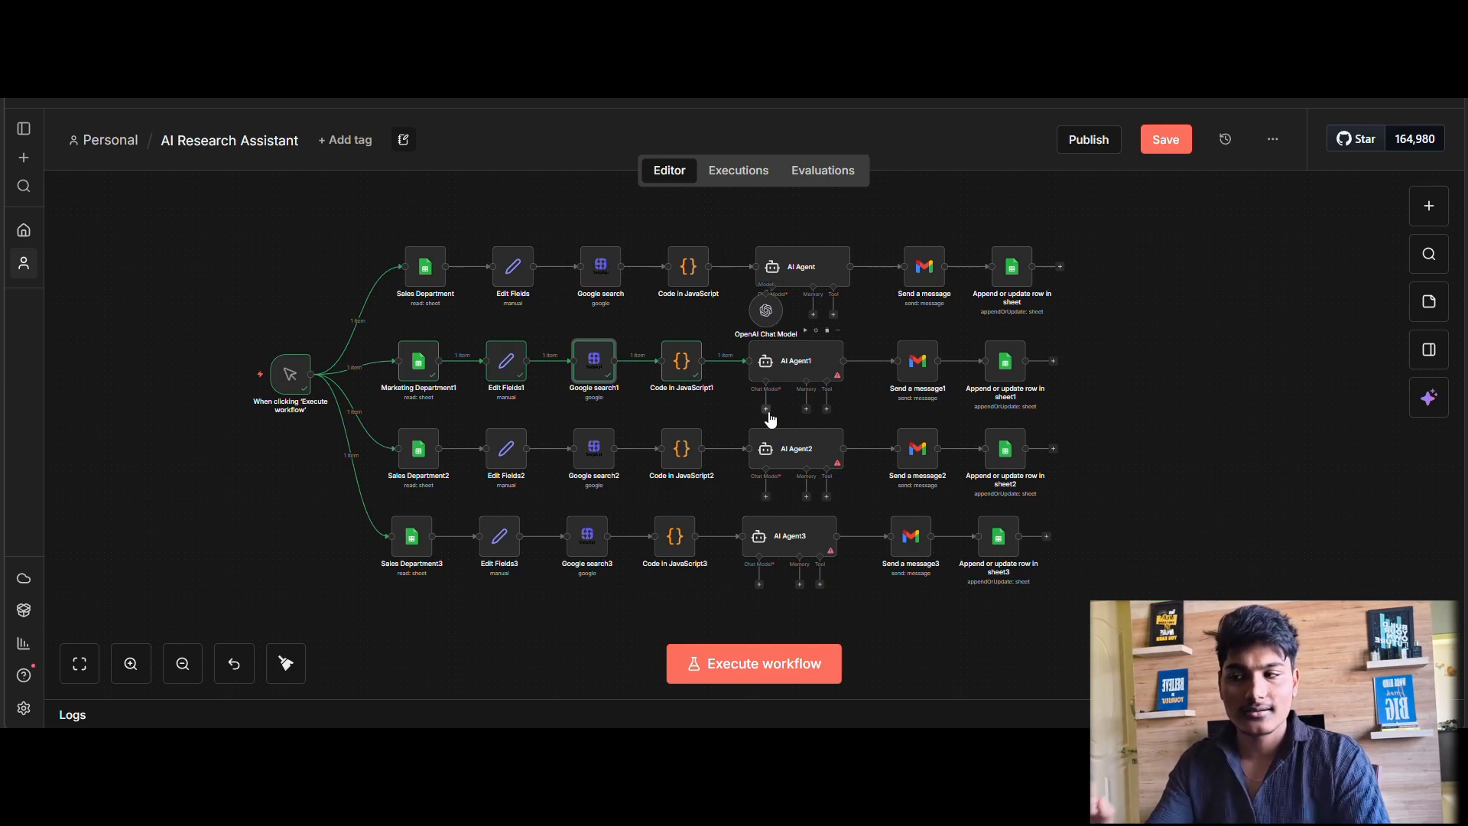
Shift the OpenAI Chat Model node away from the AI Agent1 row, and duplicate it for the copied agents.
{"action": "left_click_drag", "start_coordinate": [766, 310], "coordinate": [722, 331]}
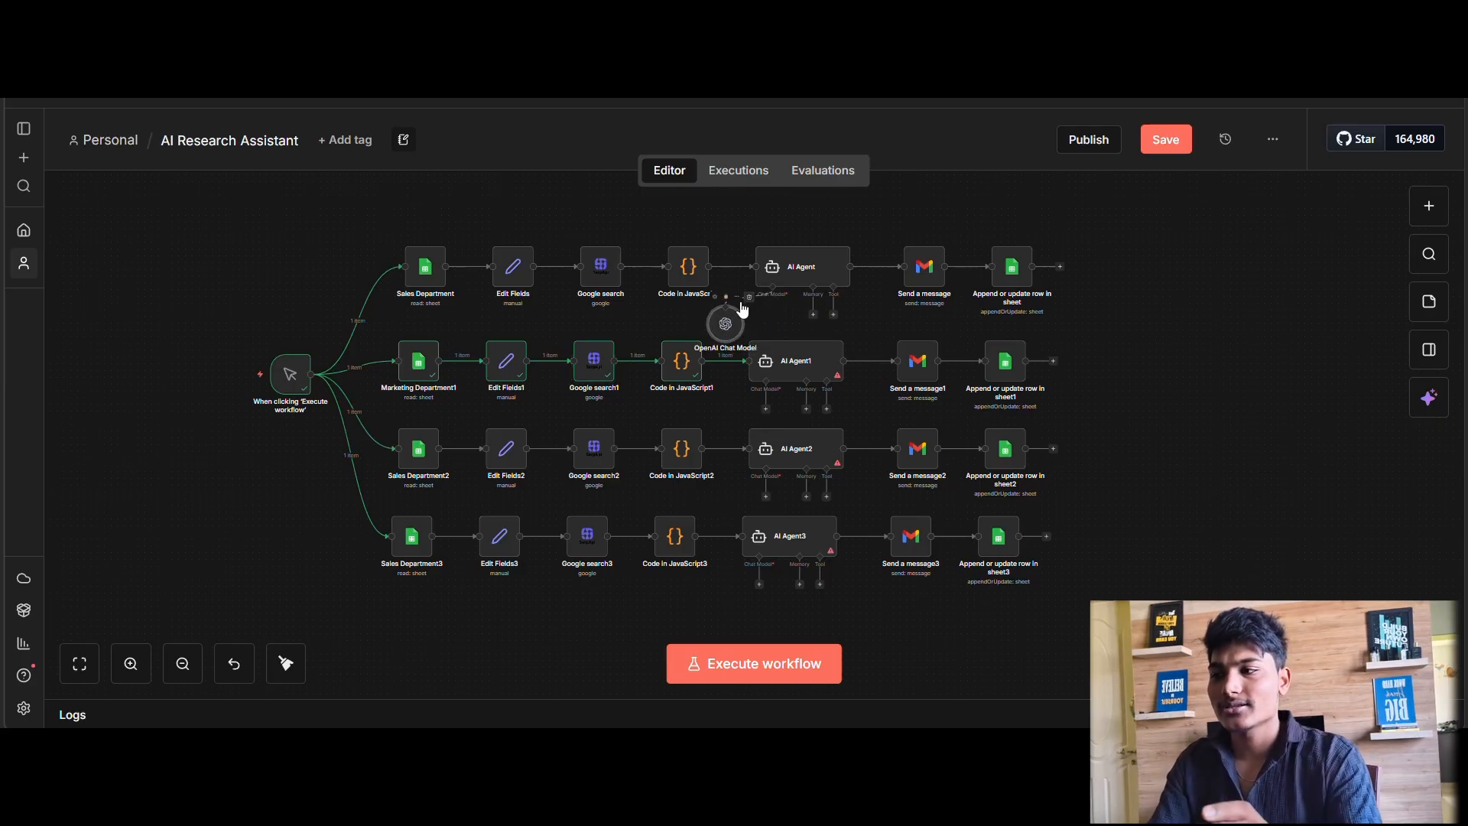
{"action": "right_click", "coordinate": [740, 310]}
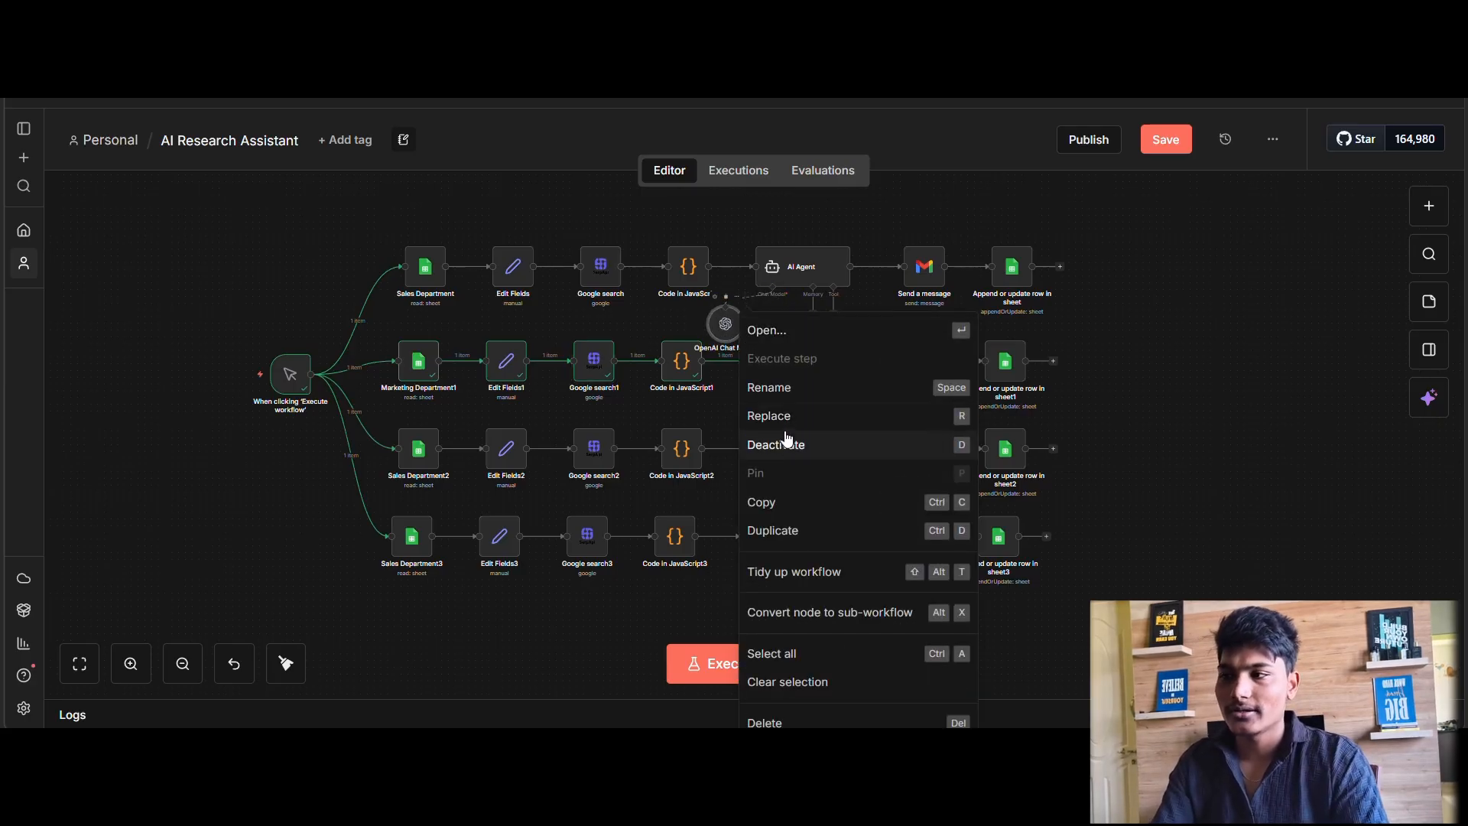
{"action": "left_click", "coordinate": [780, 530]}
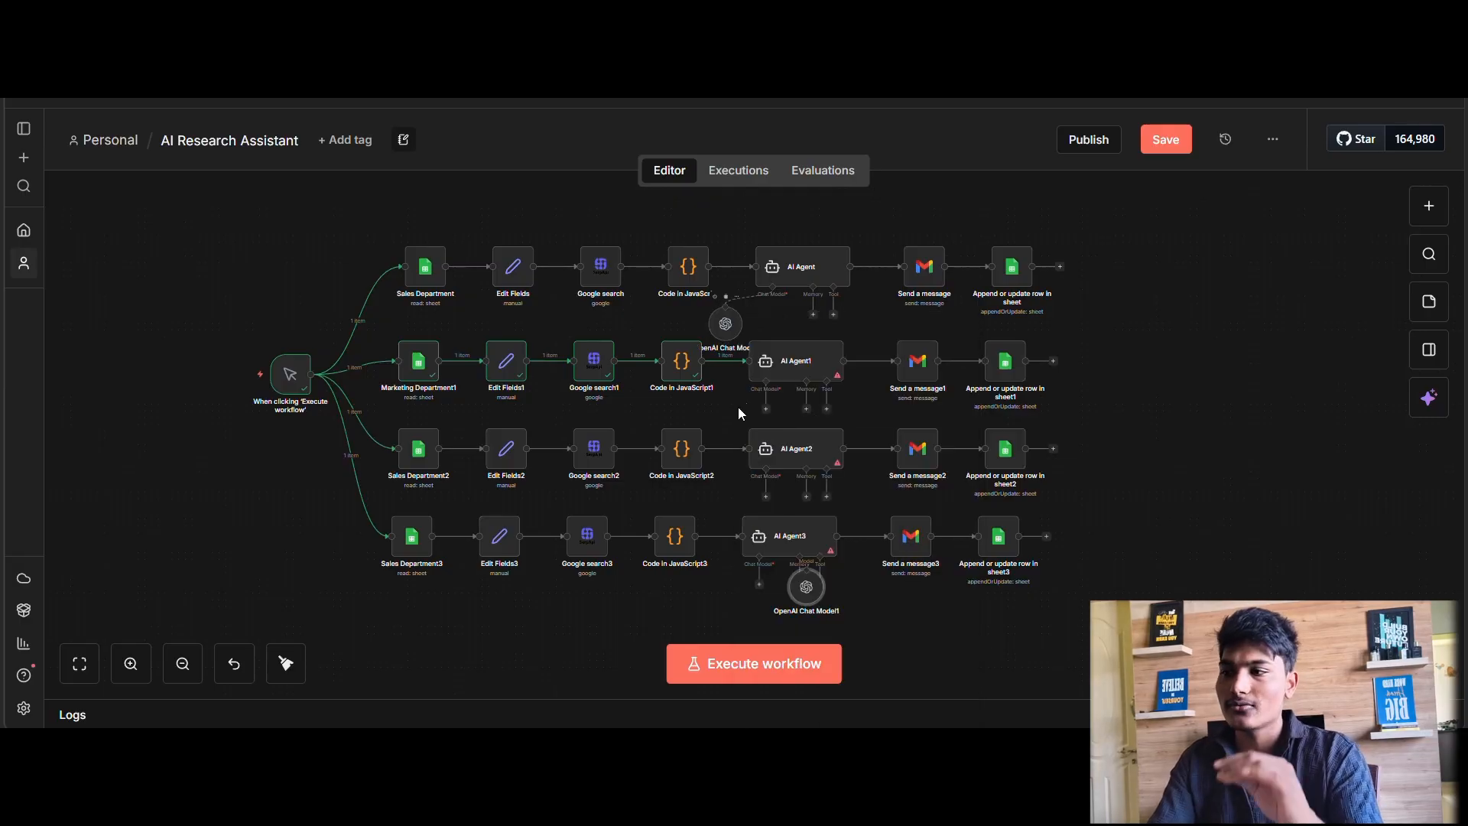
Place the duplicated OpenAI chat model beneath AI Agent1, connect it to the copied agents, and run AI Agent1.
{"action": "left_click_drag", "start_coordinate": [813, 585], "coordinate": [738, 412]}
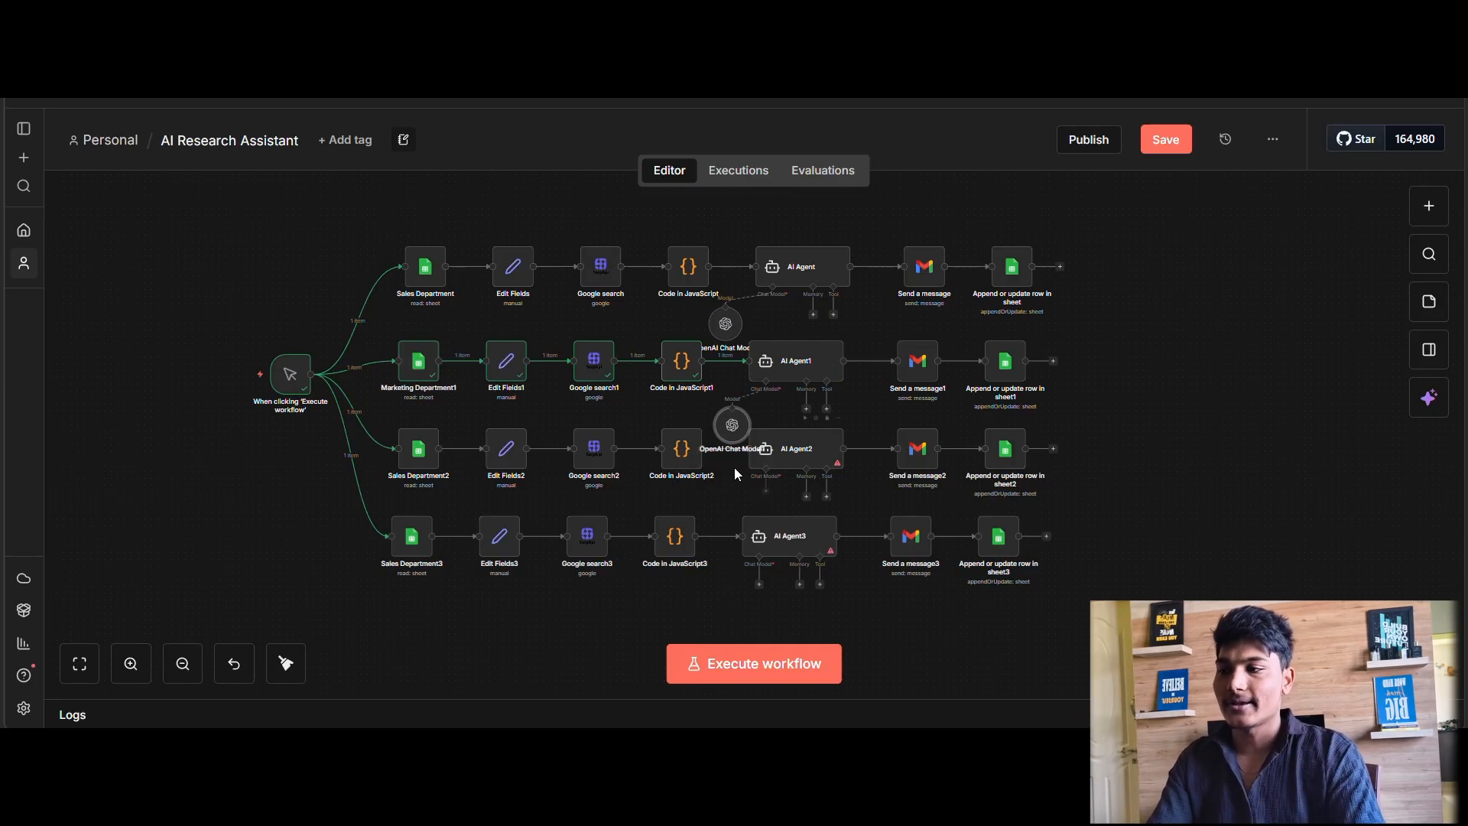
{"action": "left_click", "coordinate": [757, 663]}
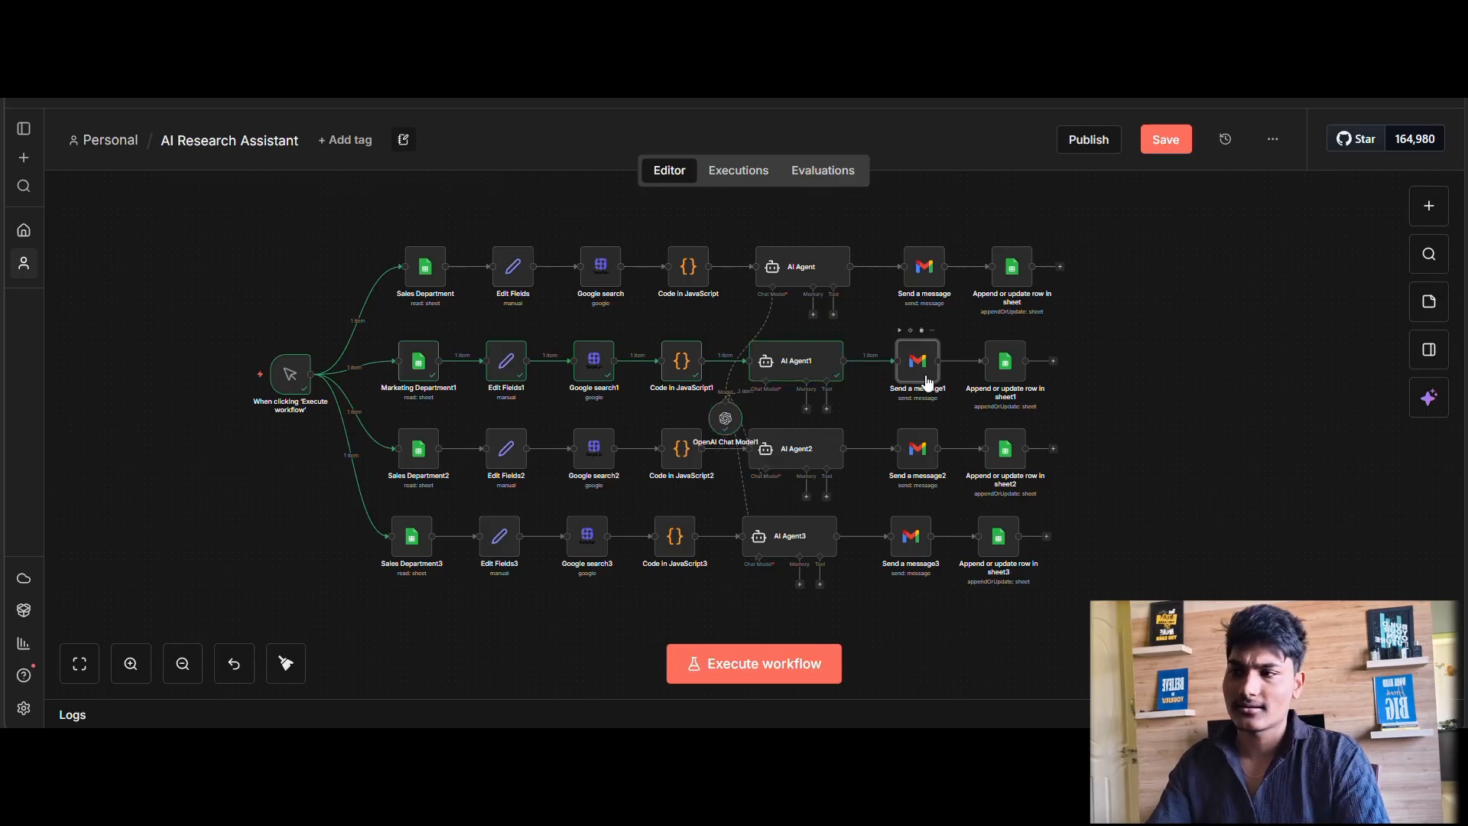
Remap the recipient in Send a message1 to Marketing Department1's Email Address field.
{"action": "double_click", "coordinate": [927, 381]}
{"action": "left_click_drag", "start_coordinate": [734, 419], "coordinate": [286, 306]}
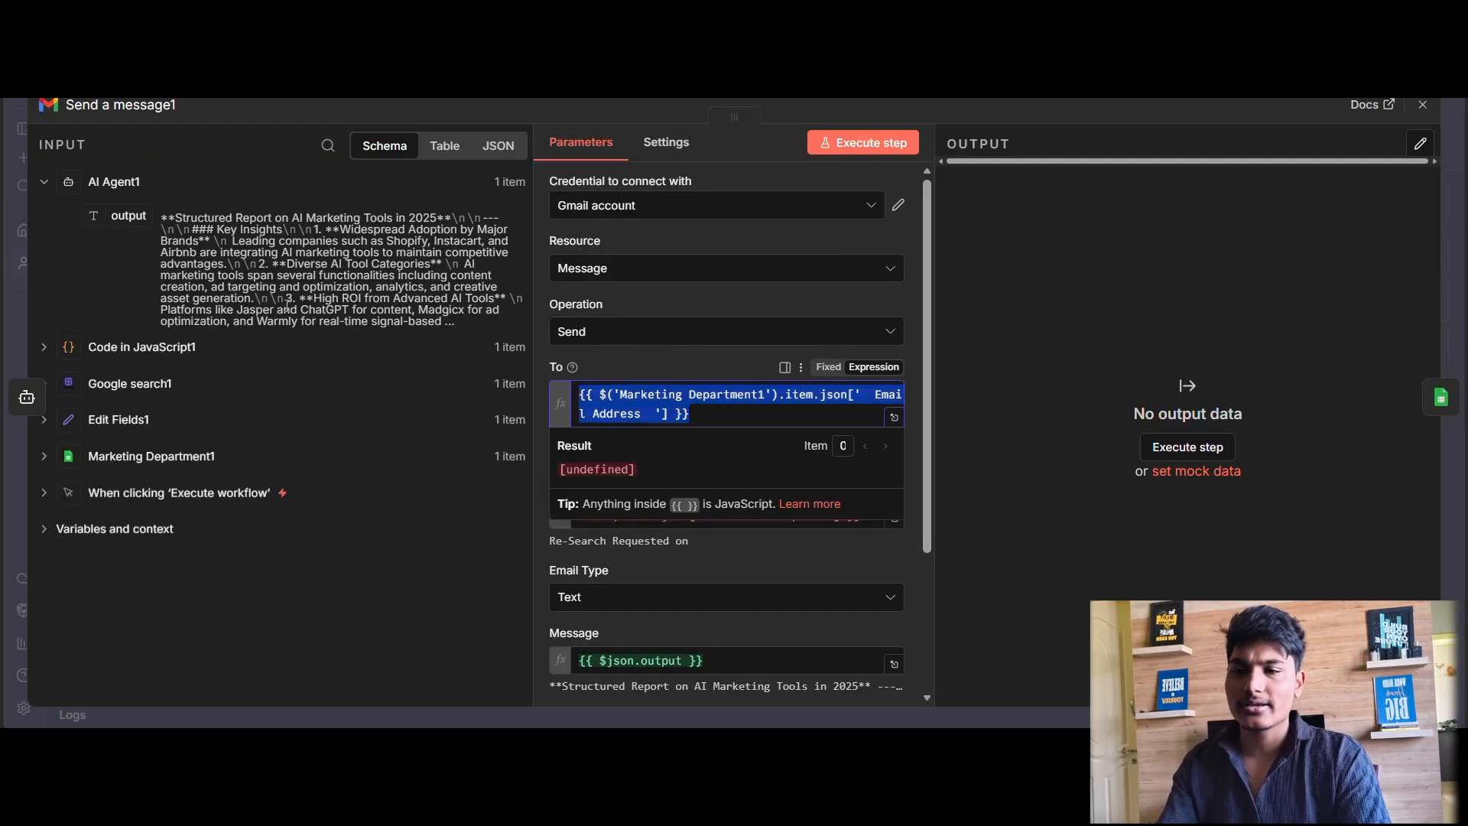
{"action": "key", "text": "BackSpace"}
{"action": "left_click", "coordinate": [146, 458]}
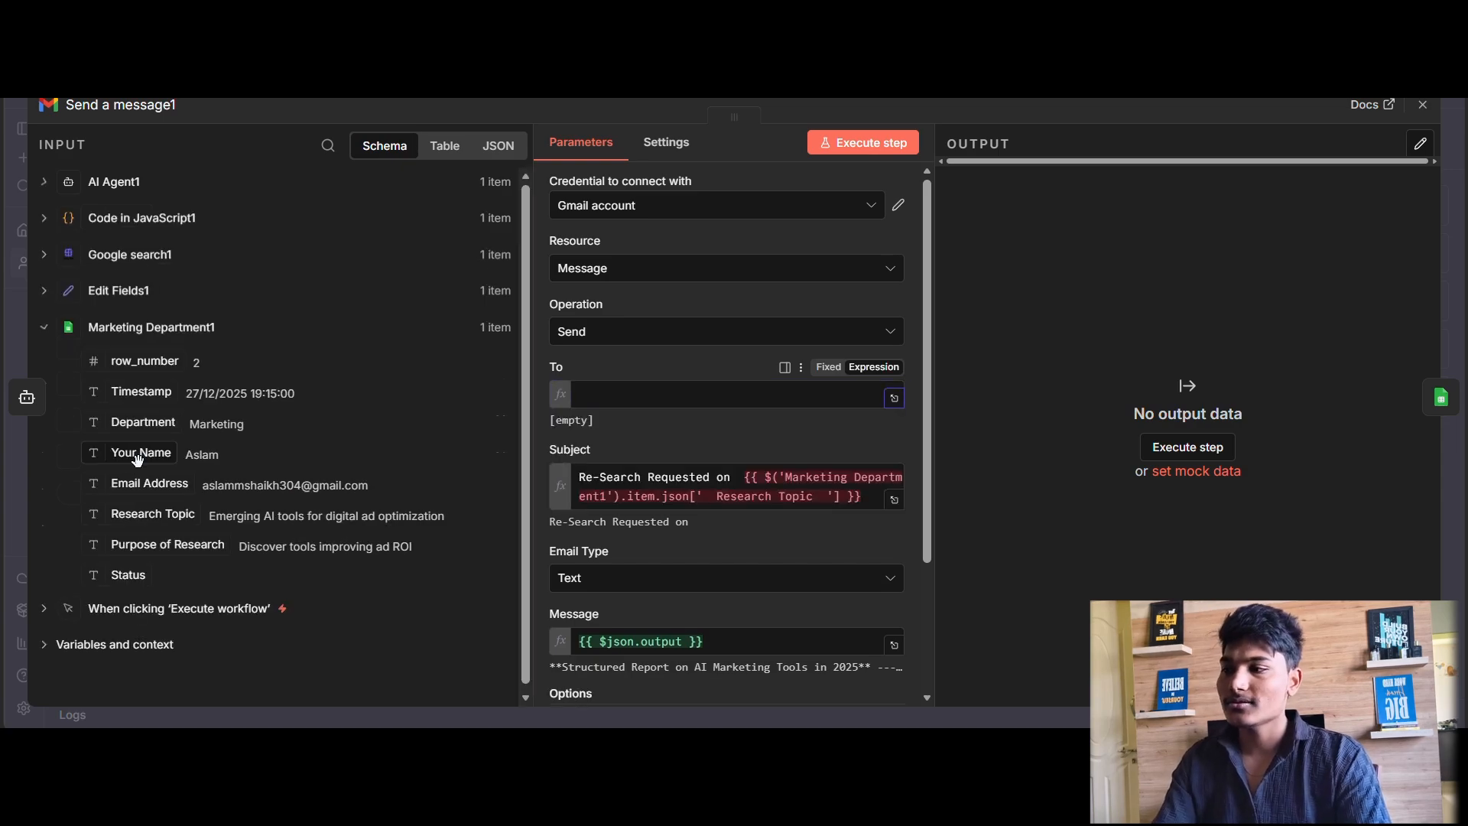
{"action": "left_click_drag", "start_coordinate": [153, 484], "coordinate": [662, 394]}
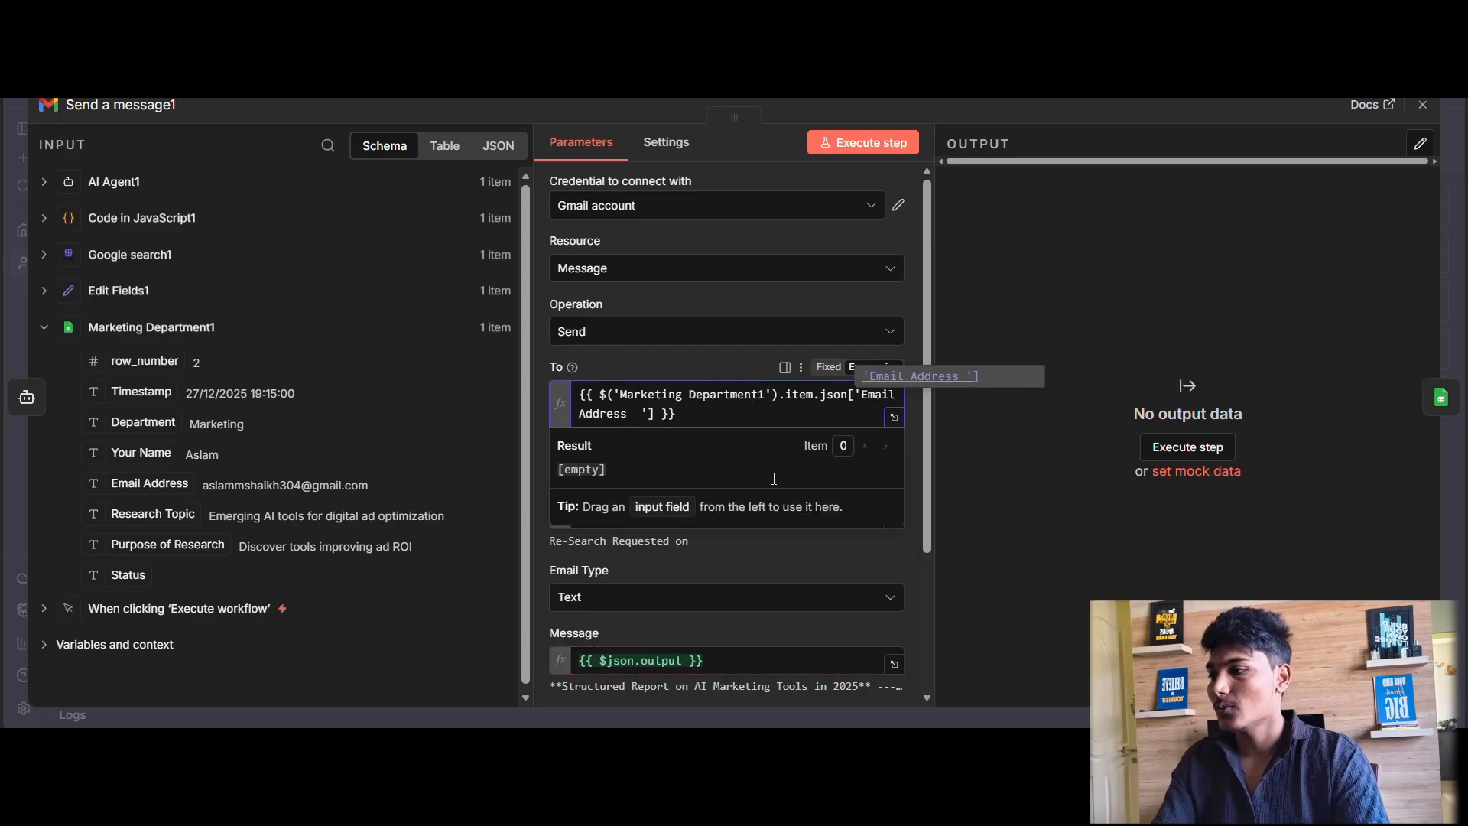
{"action": "left_click", "coordinate": [1058, 462]}
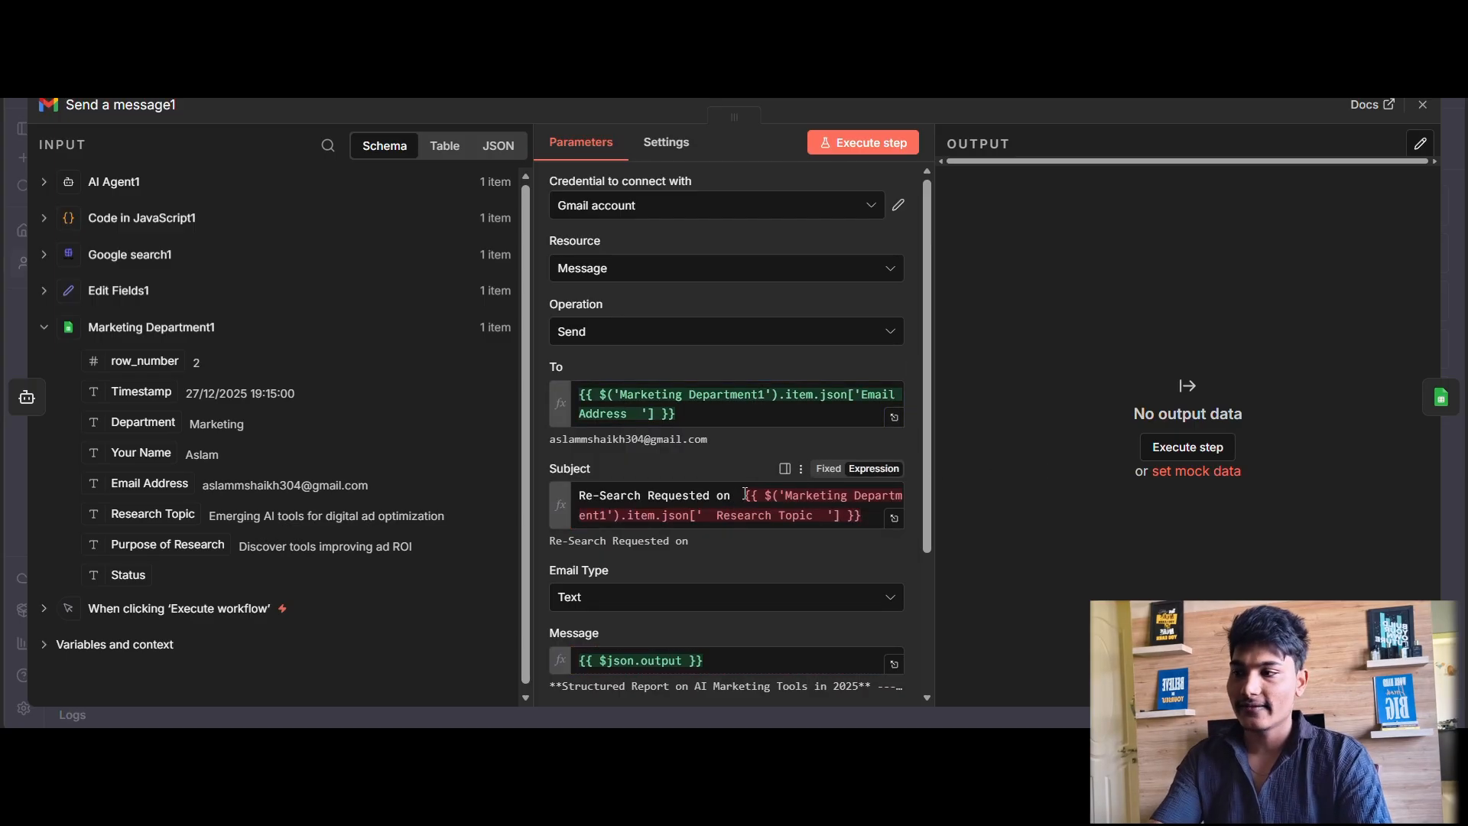
Replace the expression after "Re-Search Requested on" in Send a message1's subject with Marketing Department1's Research Topic, and run the node.
{"action": "left_click_drag", "start_coordinate": [743, 496], "coordinate": [910, 533]}
{"action": "key", "text": "BackSpace"}
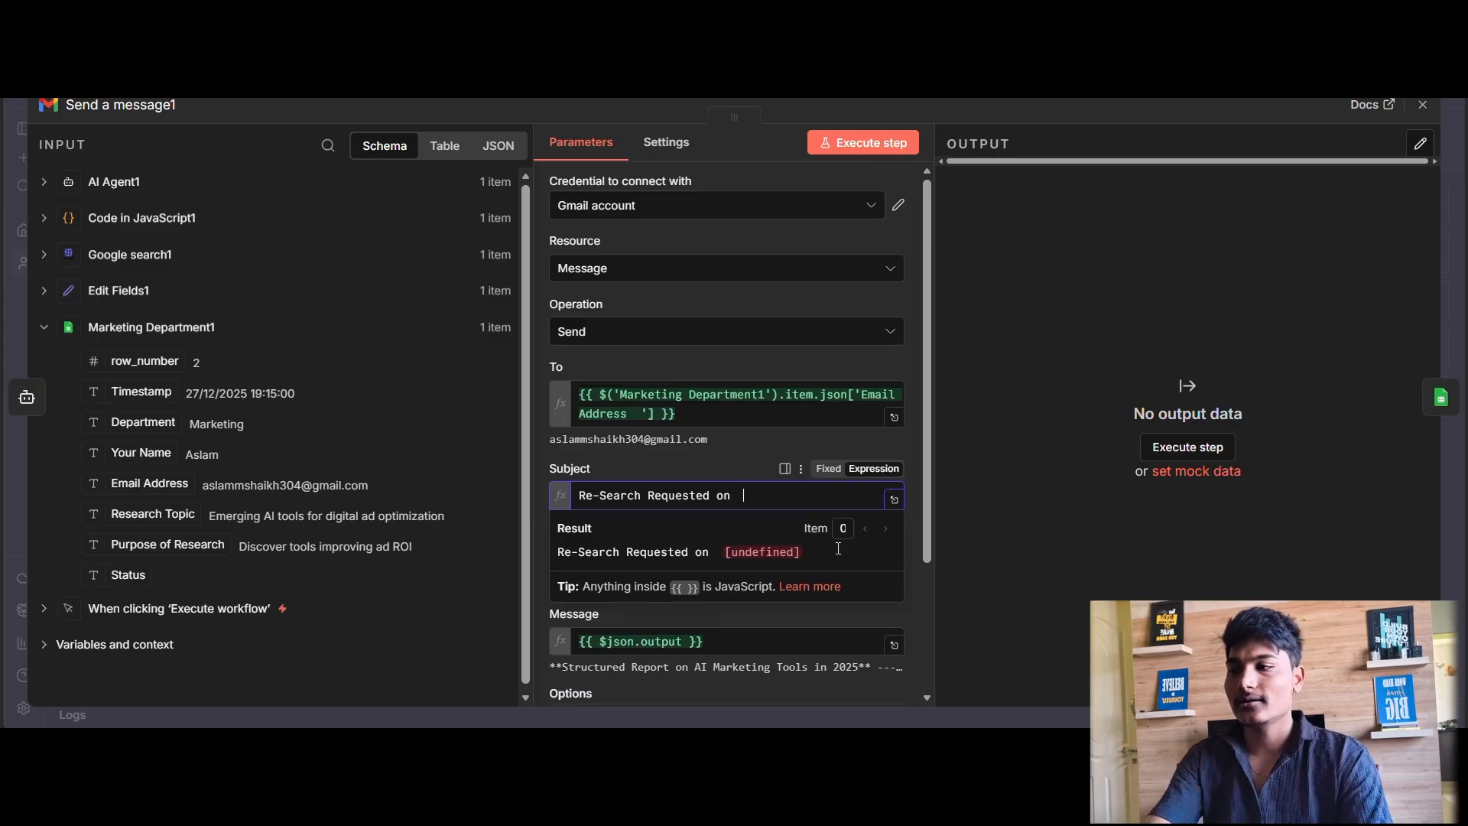
{"action": "left_click_drag", "start_coordinate": [164, 514], "coordinate": [784, 487]}
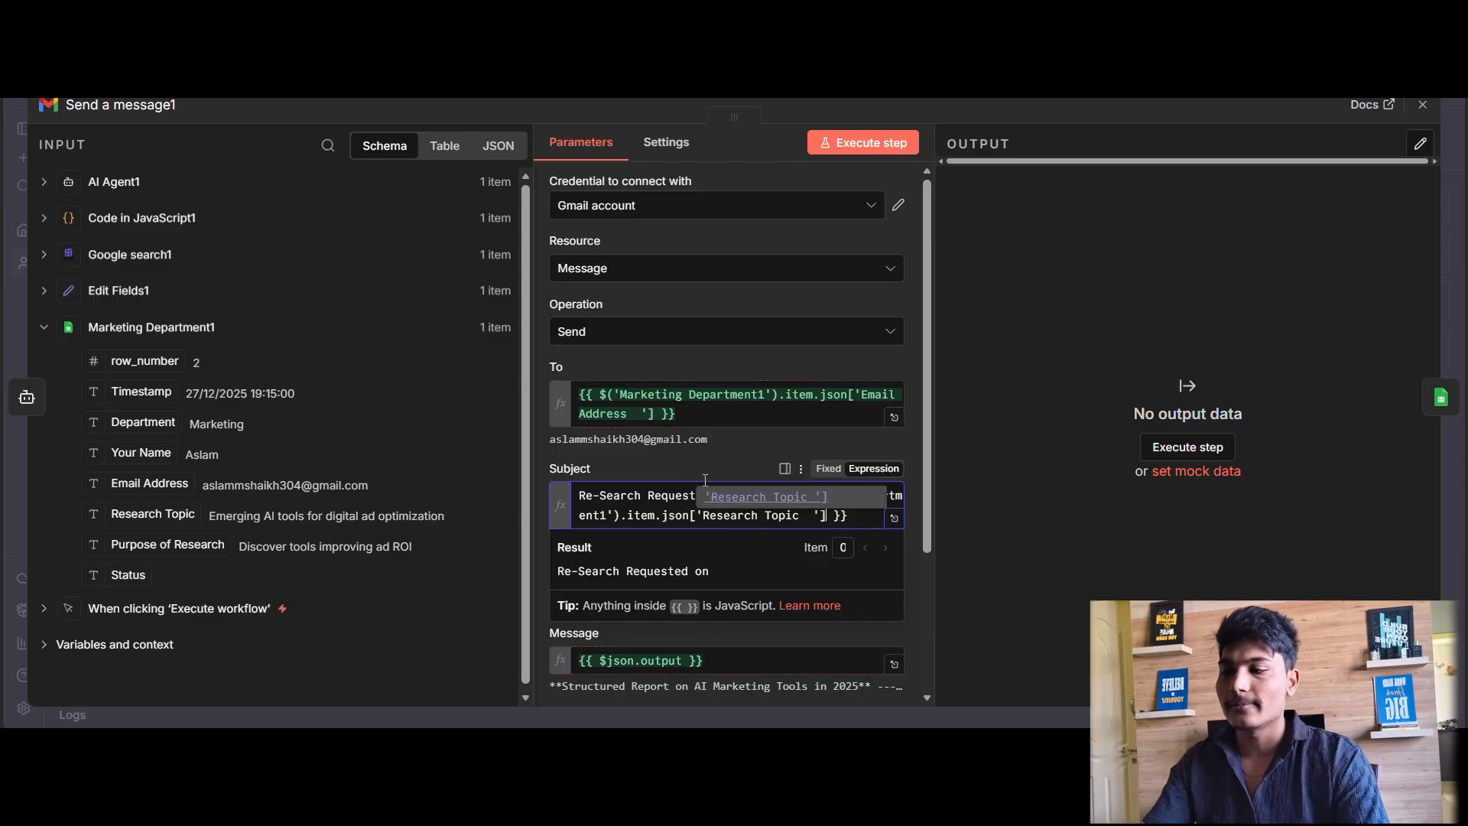
{"action": "scroll", "coordinate": [846, 585], "scroll_direction": "down", "scroll_amount": 3}
{"action": "left_click", "coordinate": [1019, 490]}
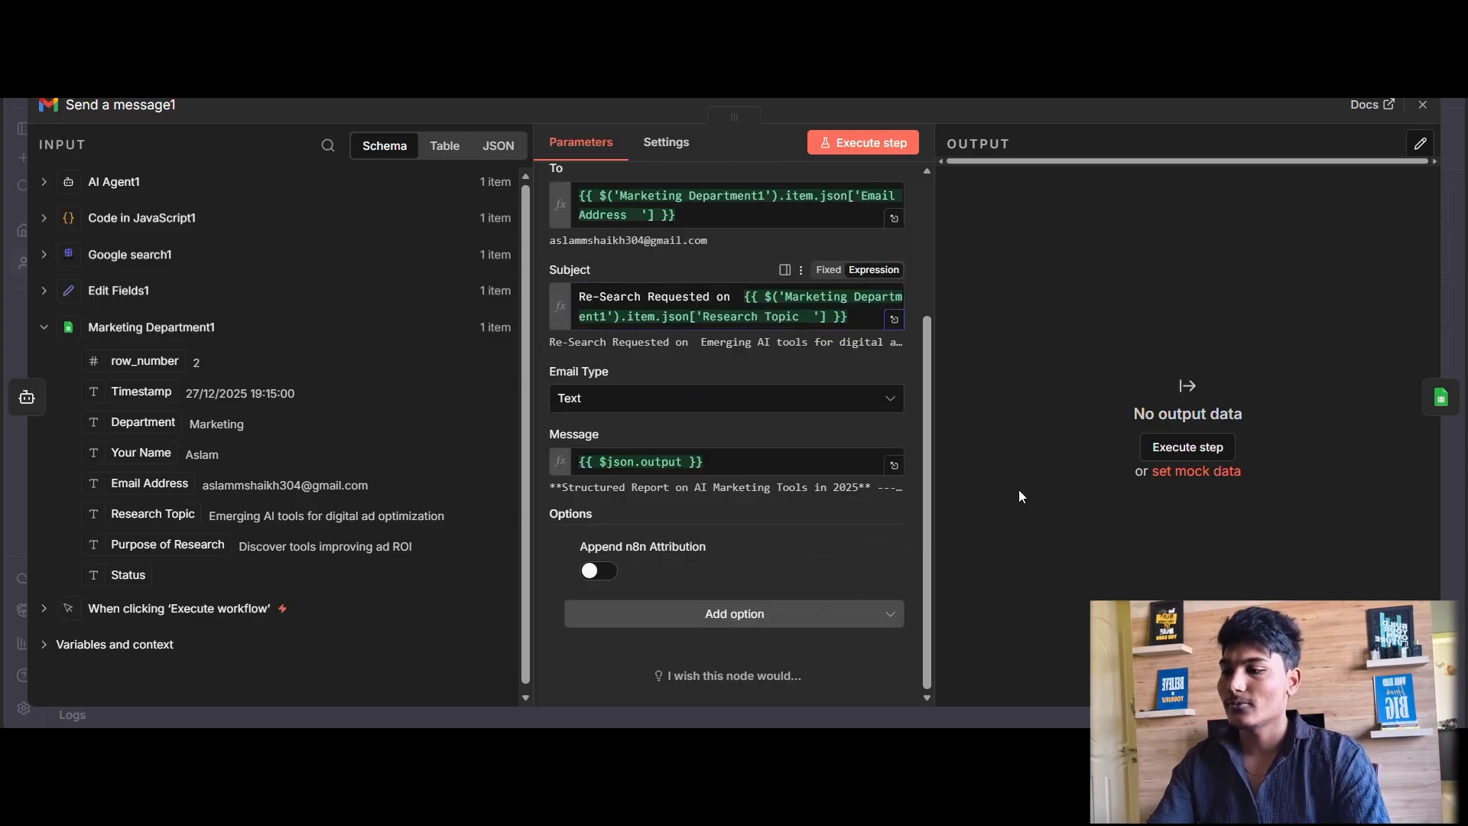
{"action": "scroll", "coordinate": [846, 469], "scroll_direction": "up", "scroll_amount": 3}
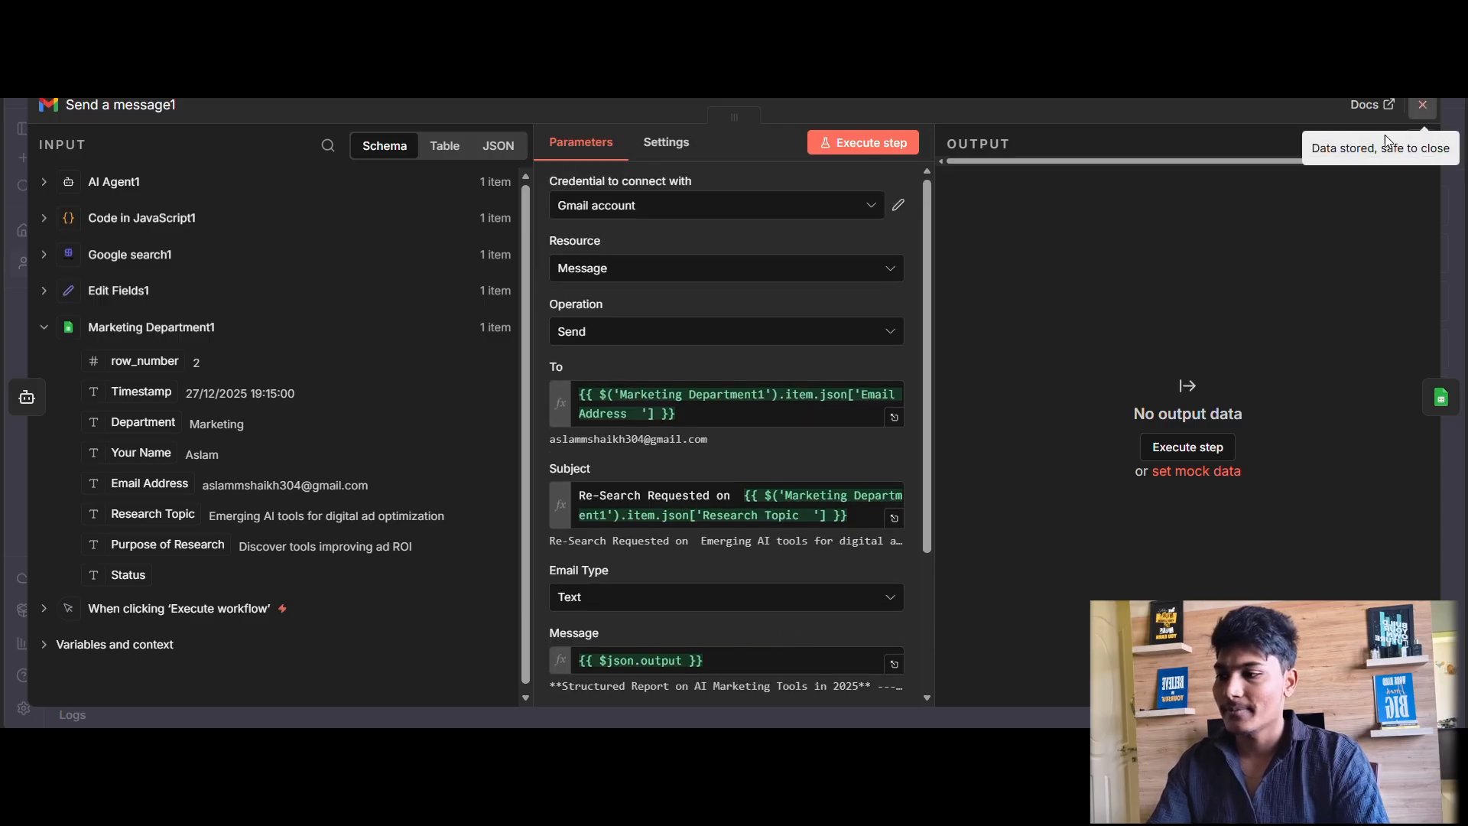
{"action": "left_click", "coordinate": [1423, 104]}
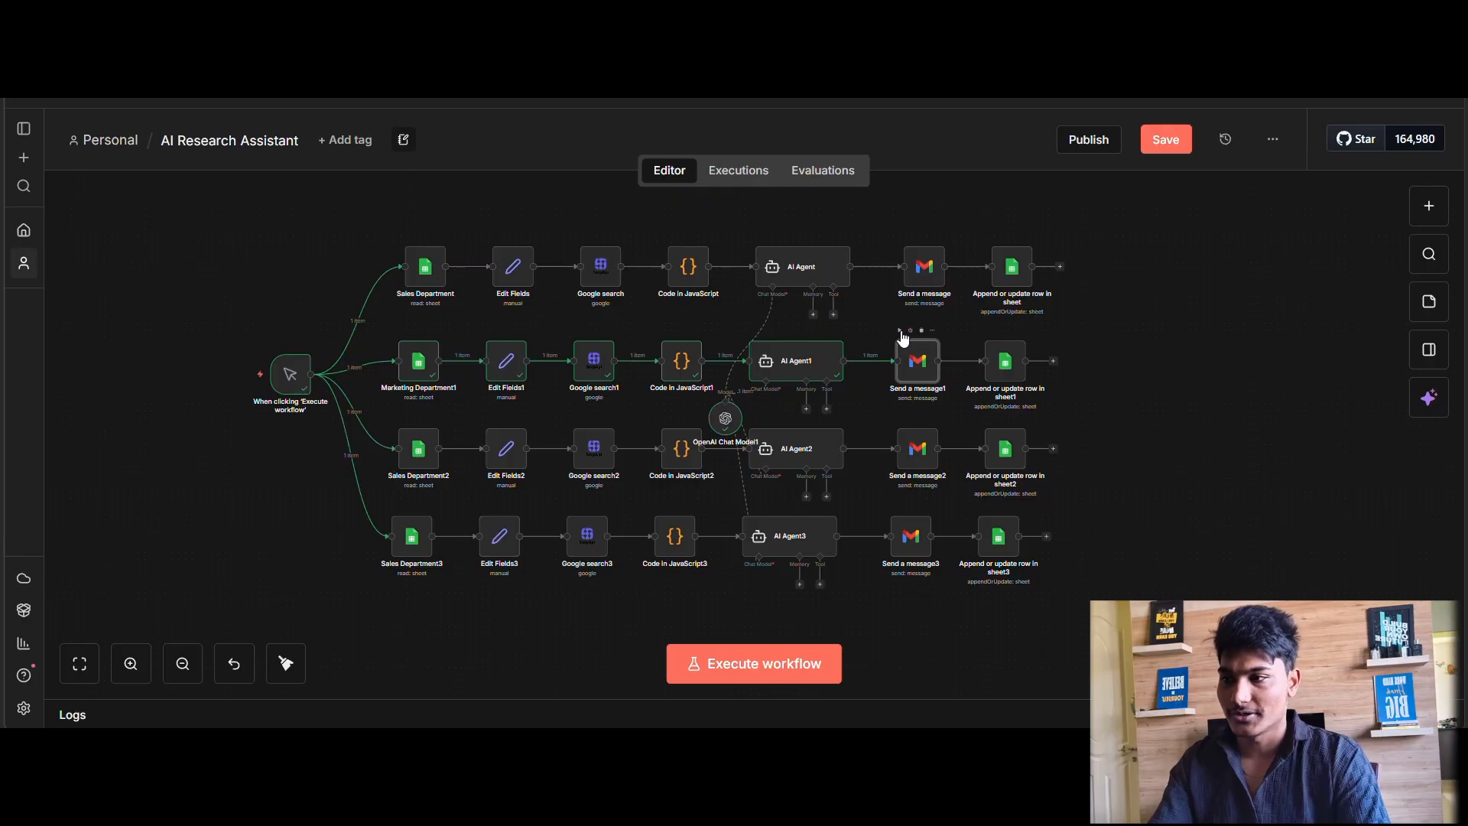
Review the sheet choice and column mapping settings in the Append or update row nodes of the marketing and operations branches.
{"action": "double_click", "coordinate": [1006, 367]}
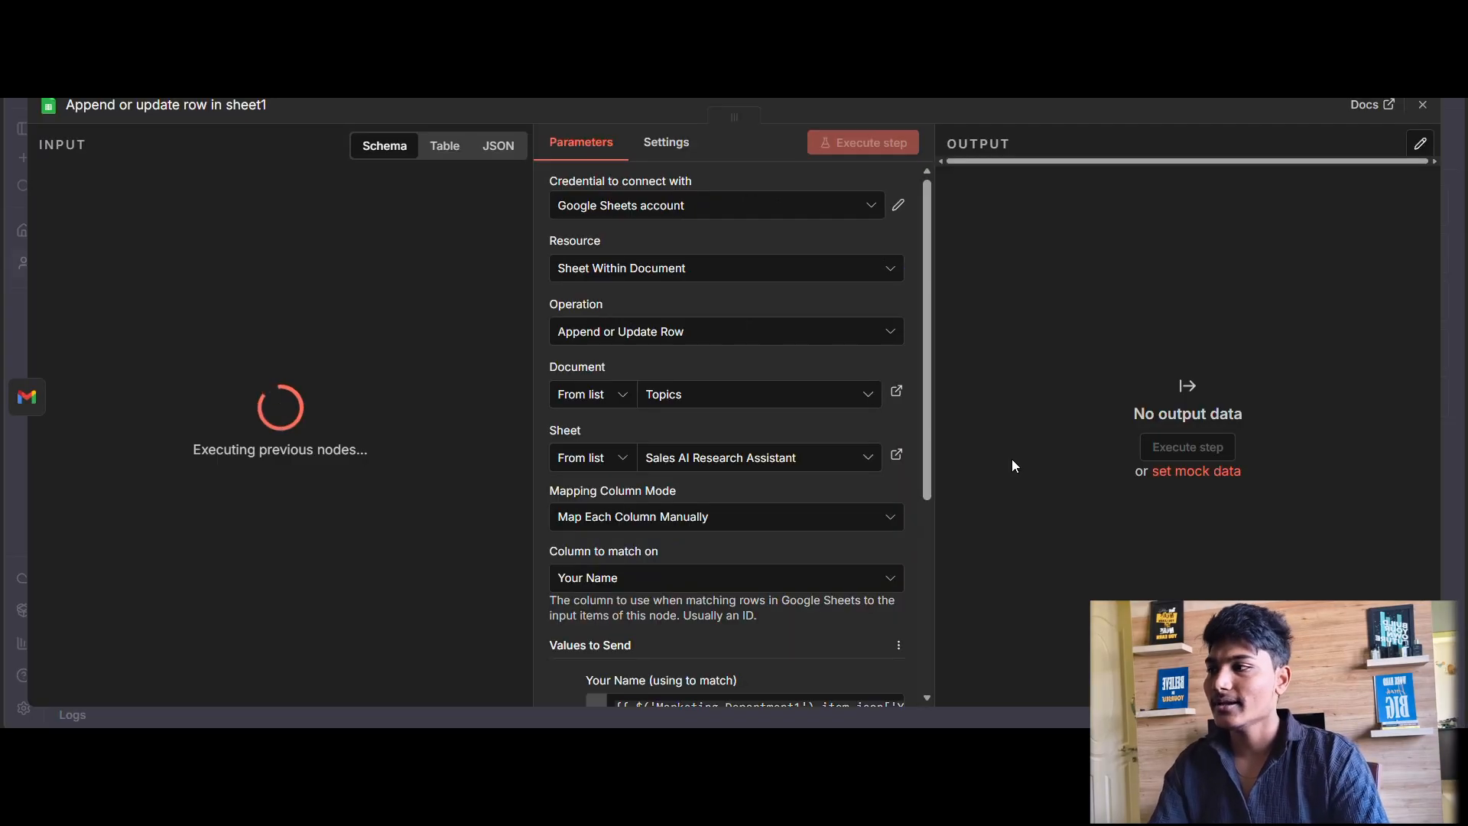
{"action": "scroll", "coordinate": [724, 417], "scroll_direction": "down", "scroll_amount": 5}
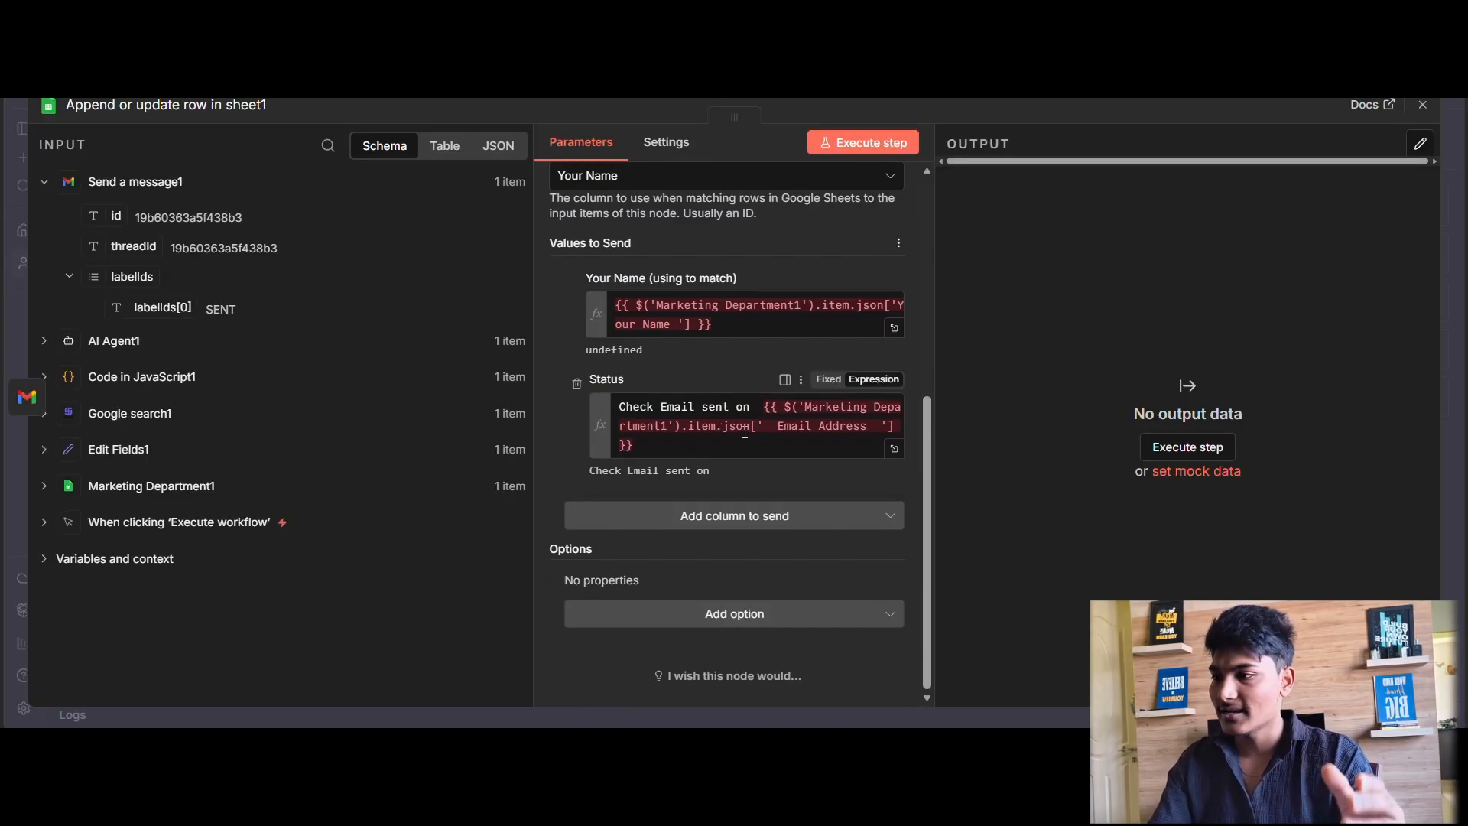
{"action": "left_click", "coordinate": [765, 457]}
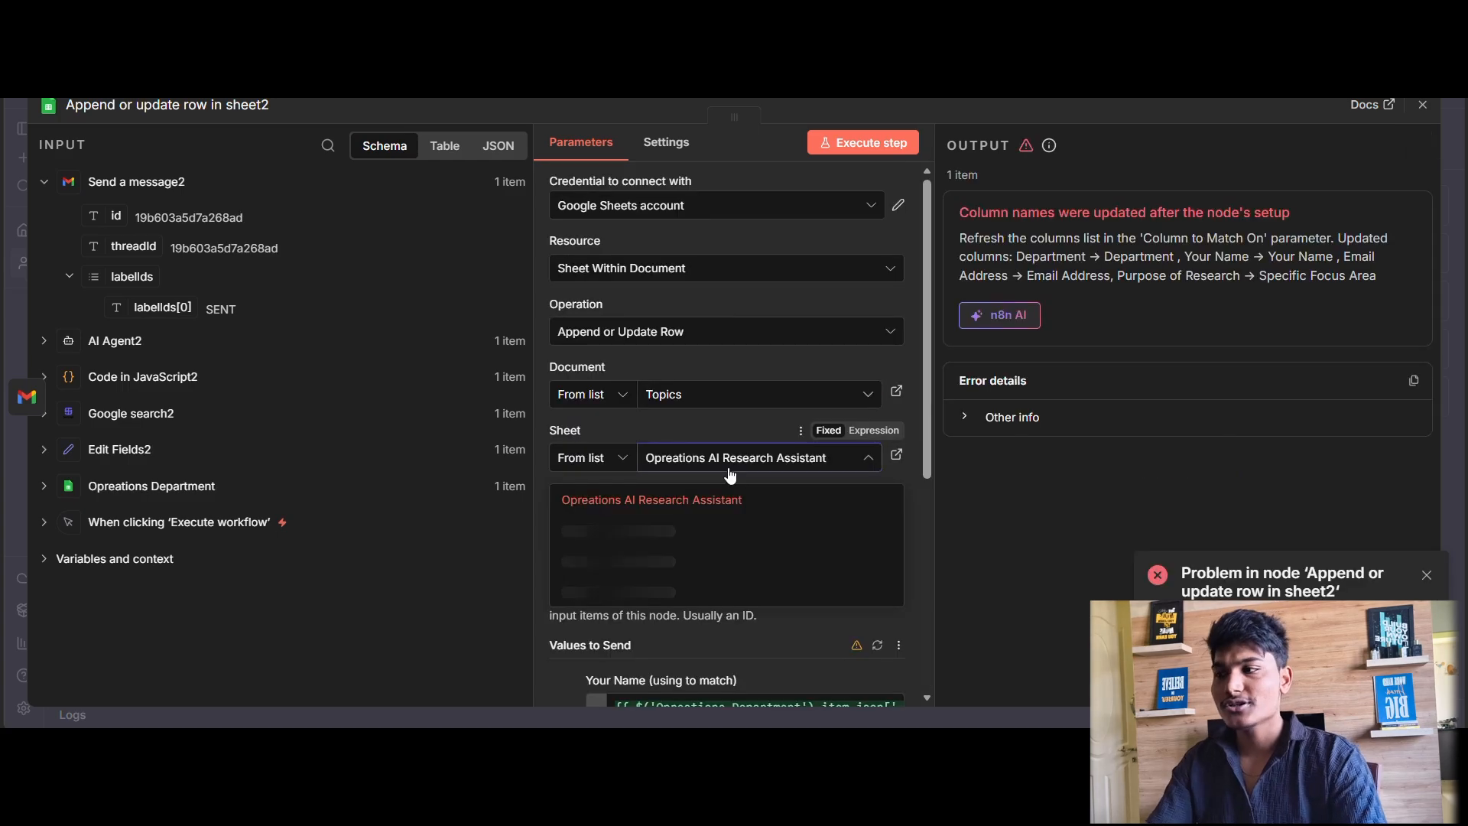
{"action": "left_click", "coordinate": [792, 503]}
{"action": "left_click", "coordinate": [734, 518]}
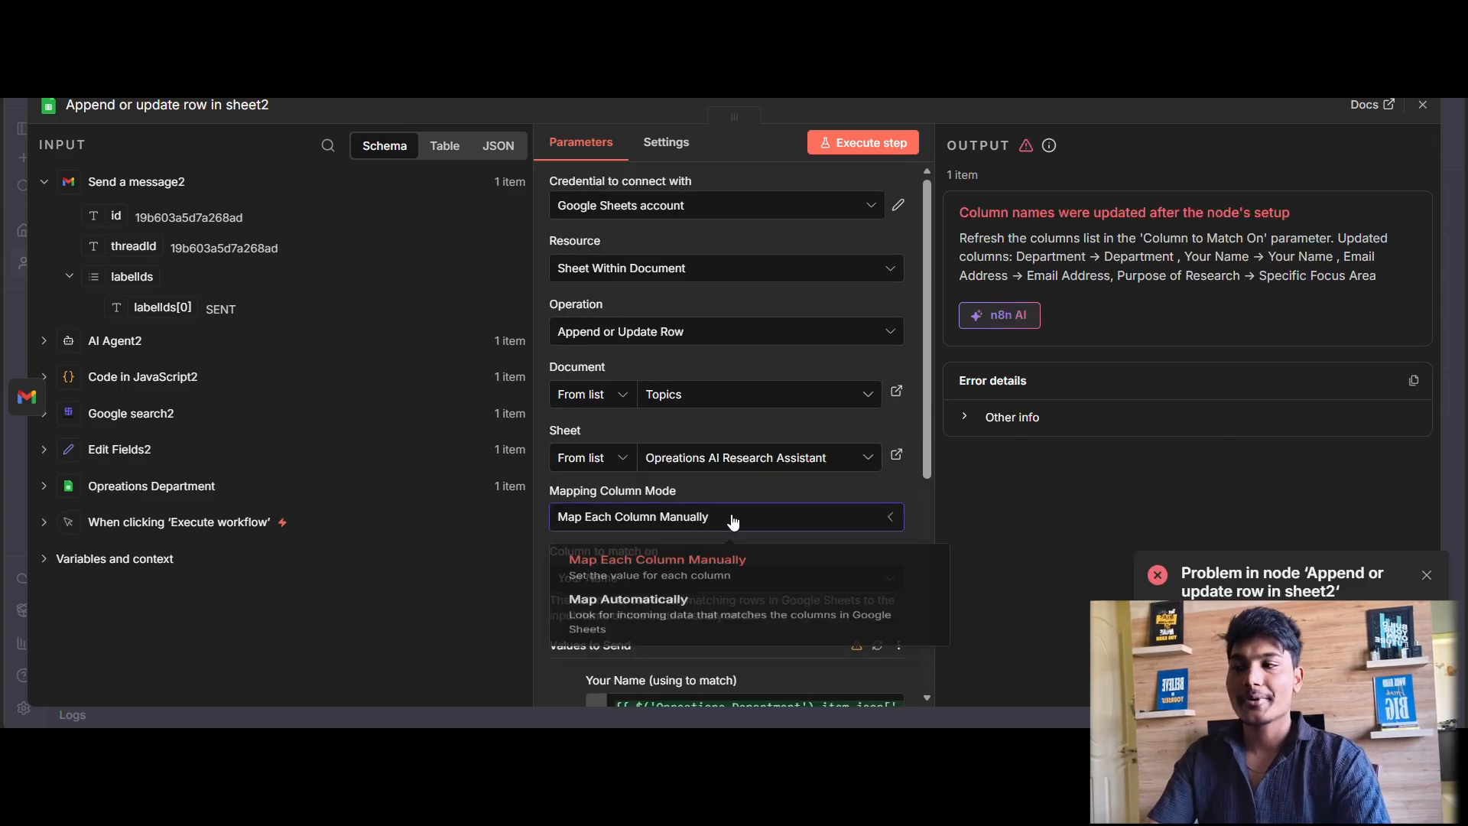
{"action": "left_click", "coordinate": [773, 465]}
{"action": "scroll", "coordinate": [656, 510], "scroll_direction": "down", "scroll_amount": 4}
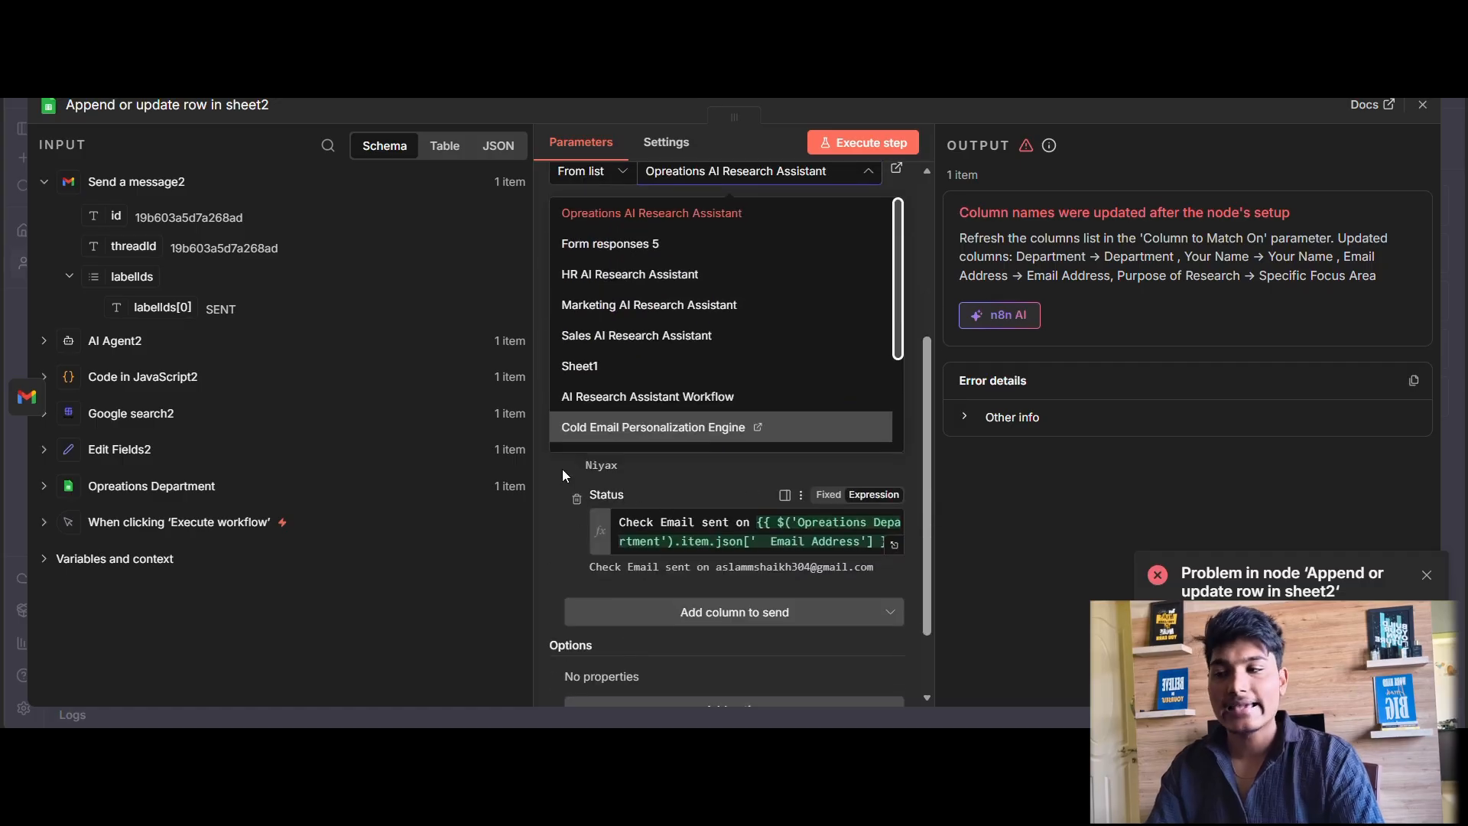
Replace the expression after "Check Email sent on" in the Status value of Append or update row in sheet1 with Marketing Department1's Email Address.
{"action": "left_click_drag", "start_coordinate": [764, 406], "coordinate": [786, 457]}
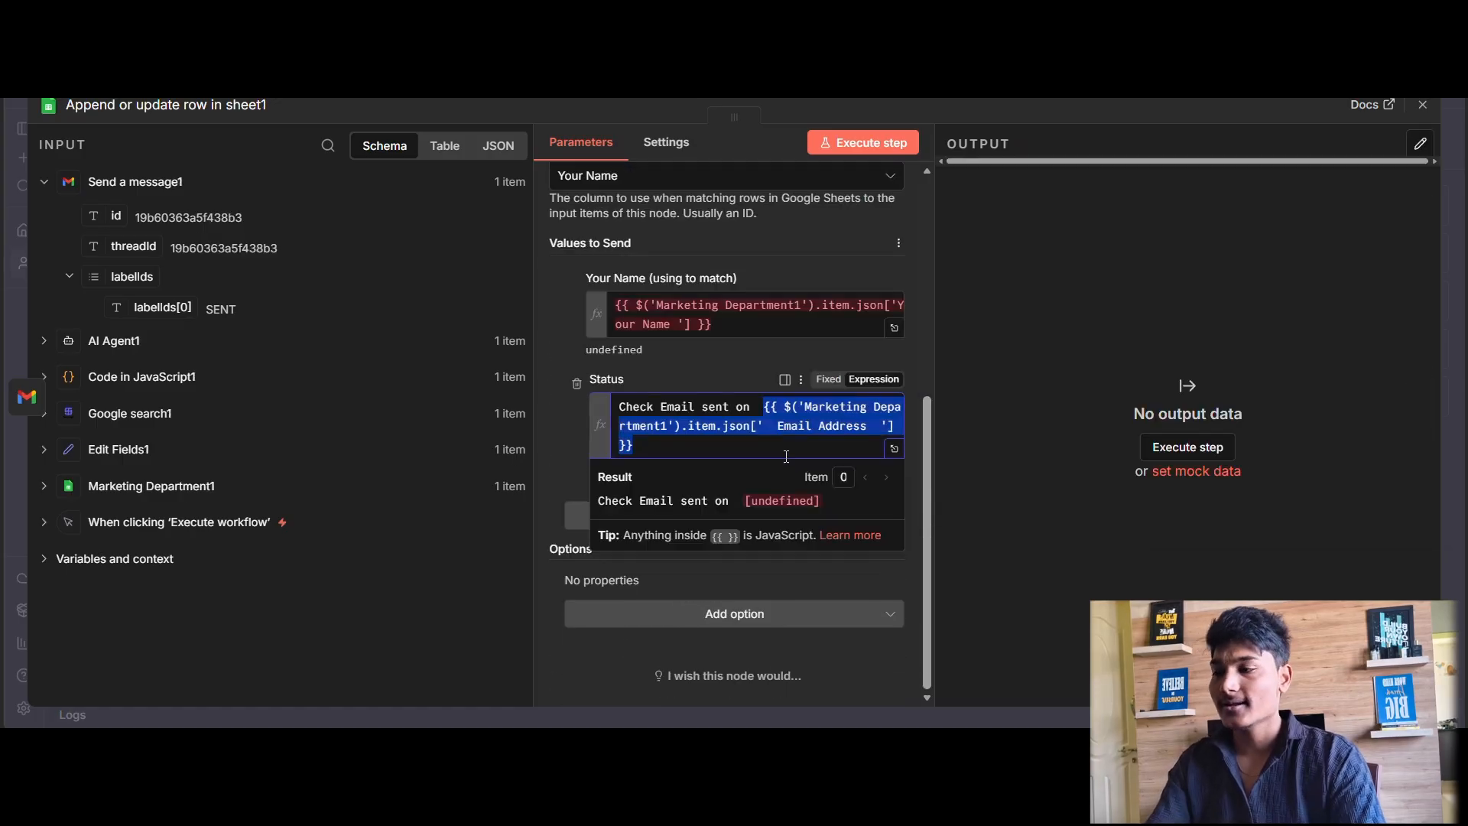
{"action": "key", "text": "BackSpace"}
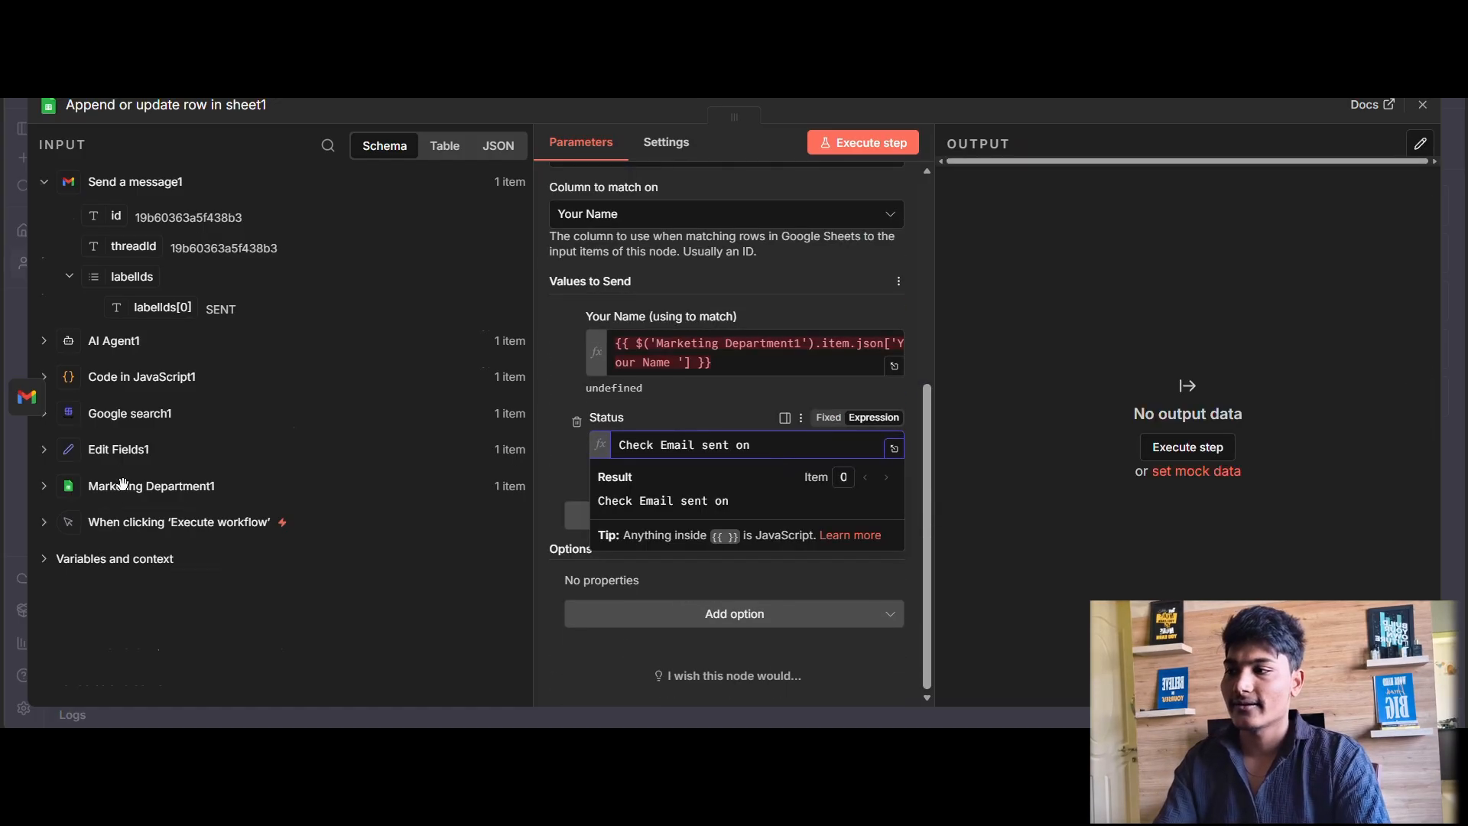
{"action": "left_click", "coordinate": [122, 484]}
{"action": "left_click_drag", "start_coordinate": [163, 520], "coordinate": [833, 444]}
Remap the Your Name matching value in Append or update row in sheet1 to Marketing Department1's Your Name, and close the node.
{"action": "left_click_drag", "start_coordinate": [719, 365], "coordinate": [377, 311]}
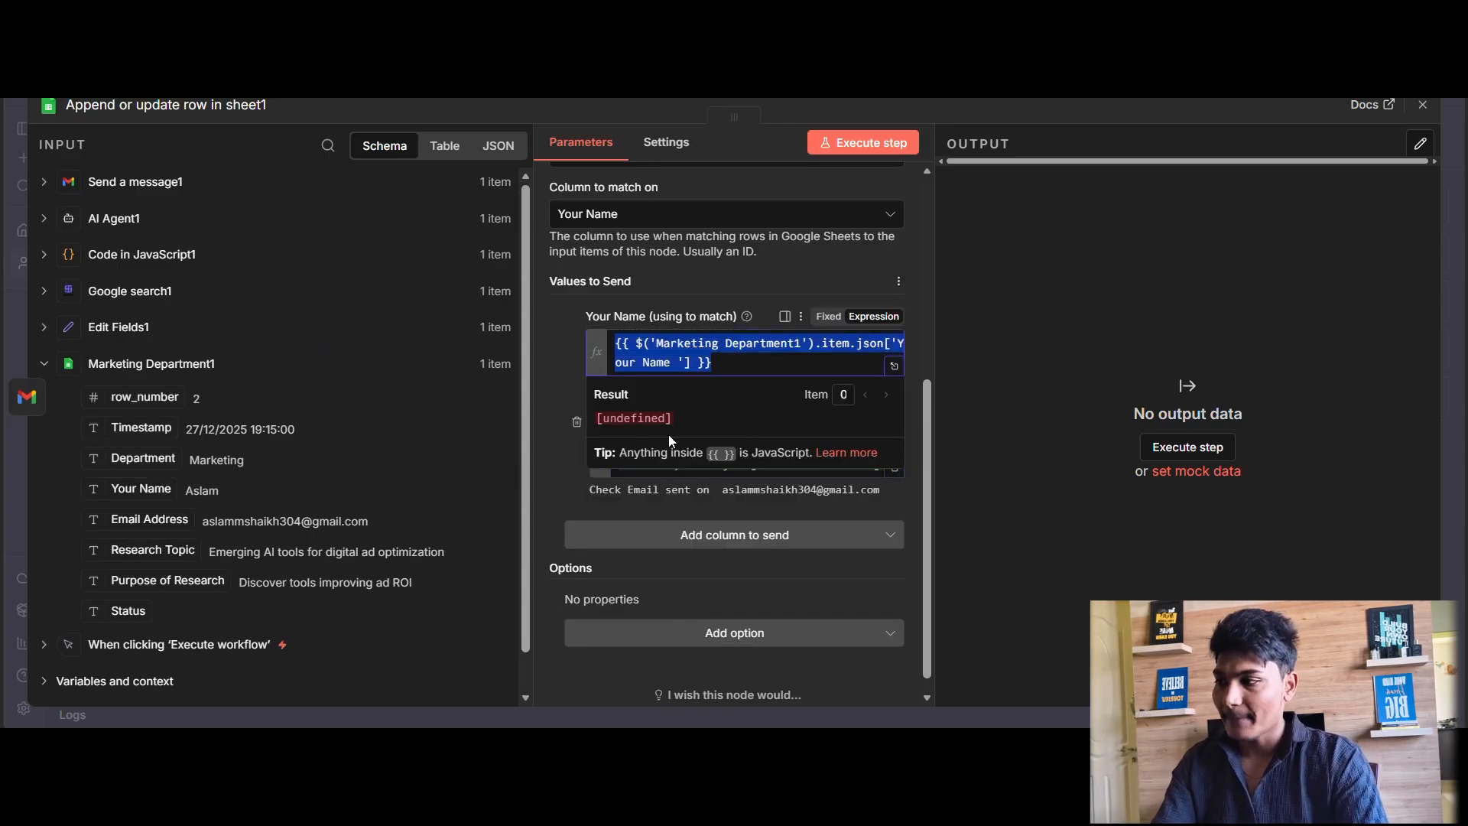
{"action": "key", "text": "BackSpace"}
{"action": "left_click_drag", "start_coordinate": [158, 489], "coordinate": [903, 350]}
{"action": "left_click", "coordinate": [1069, 365]}
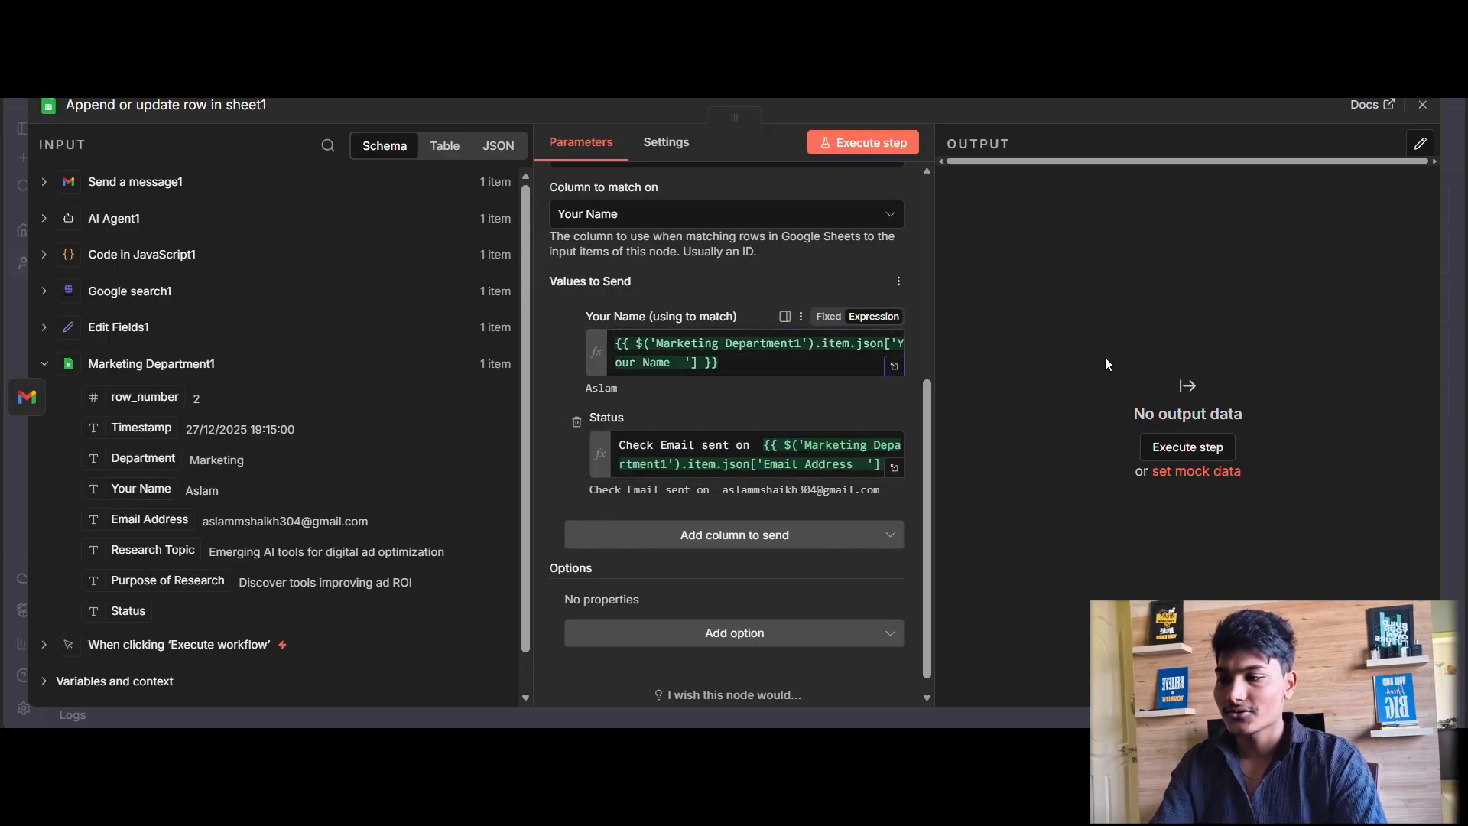
{"action": "left_click", "coordinate": [1422, 105]}
Point the Append or update row in sheet2 node to the Opreations AI Research Assistant sheet.
{"action": "double_click", "coordinate": [1005, 449]}
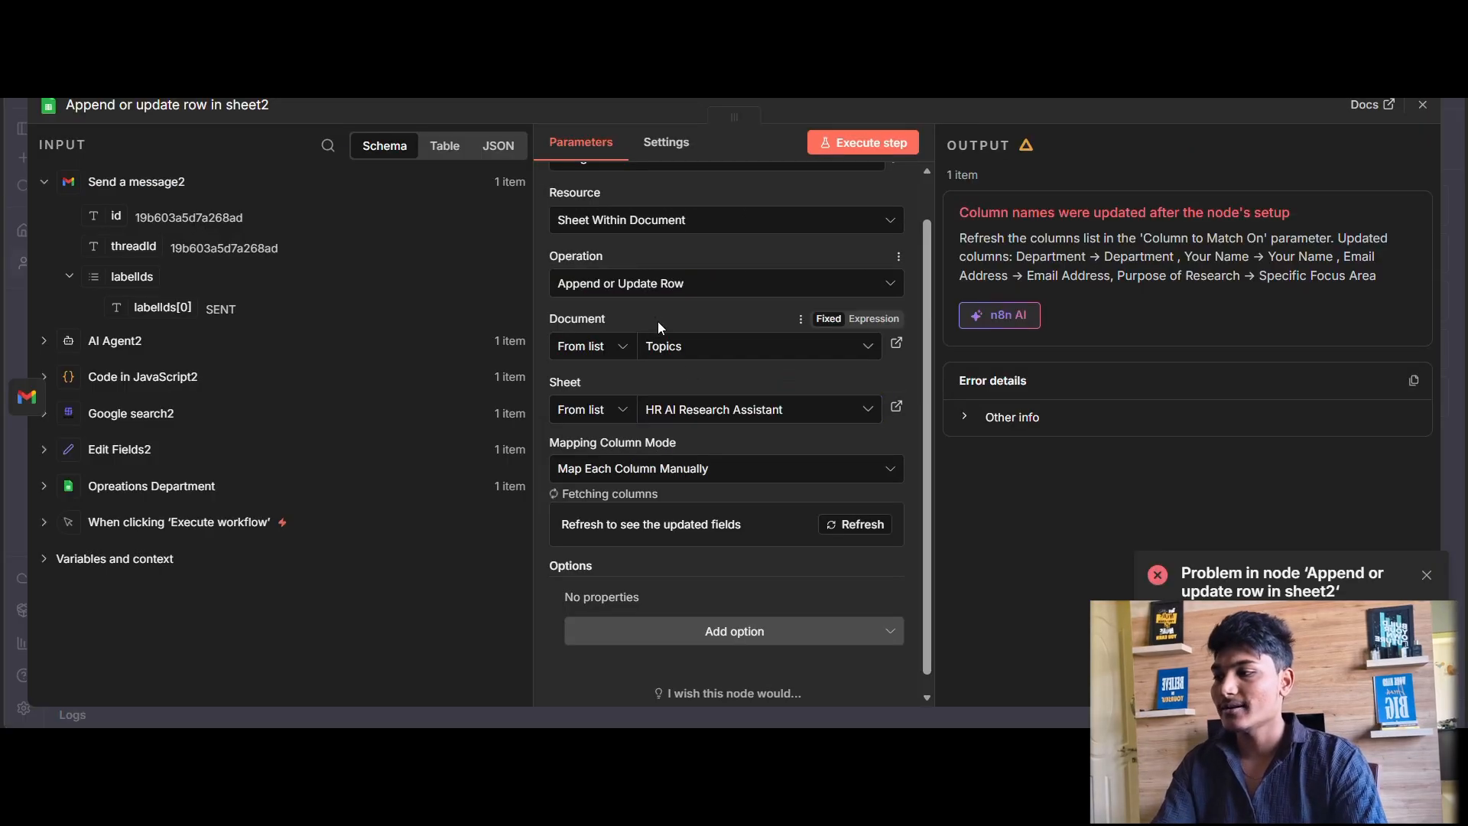
{"action": "left_click", "coordinate": [704, 409]}
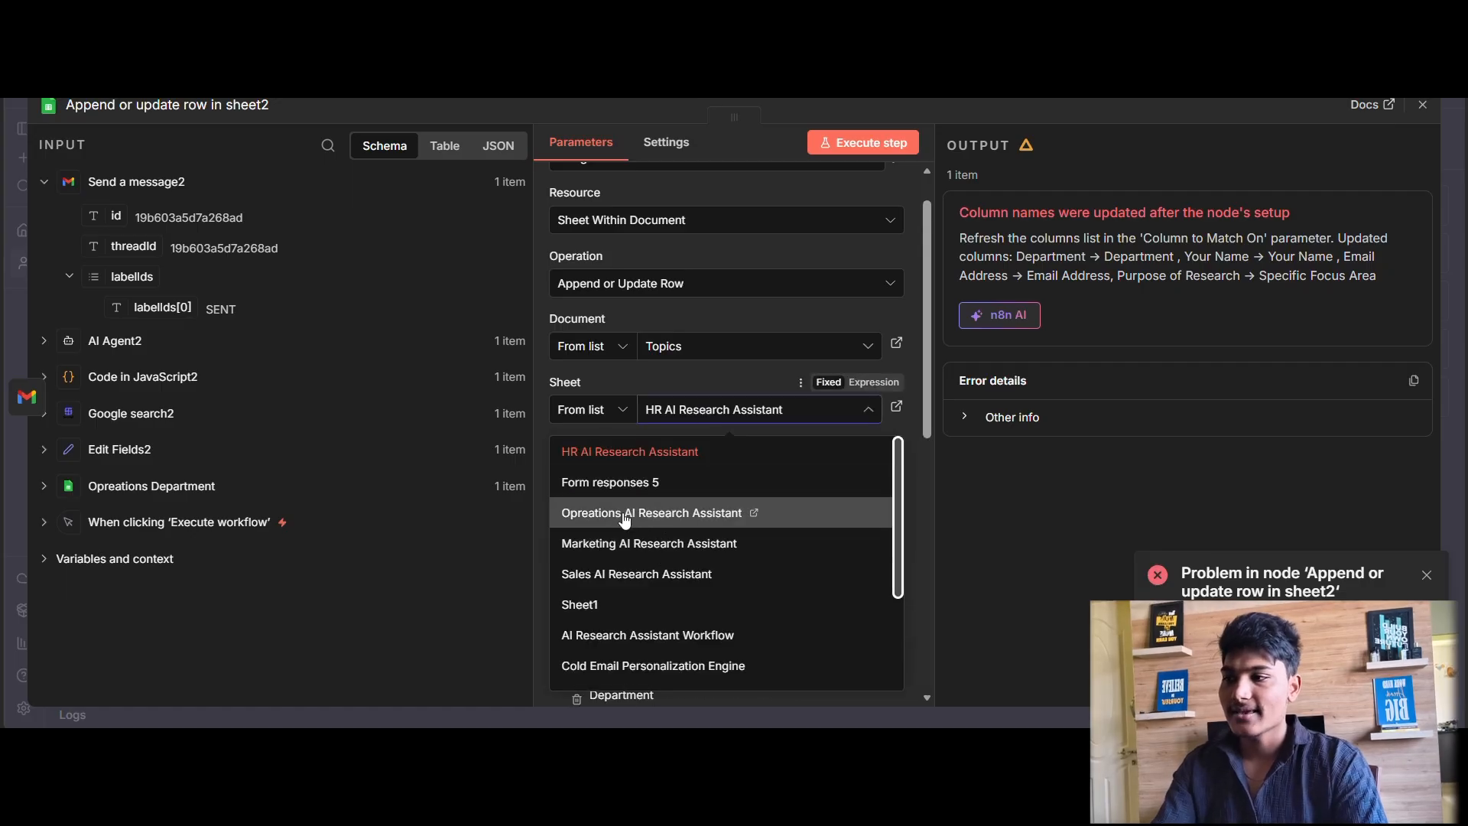
{"action": "left_click", "coordinate": [625, 515]}
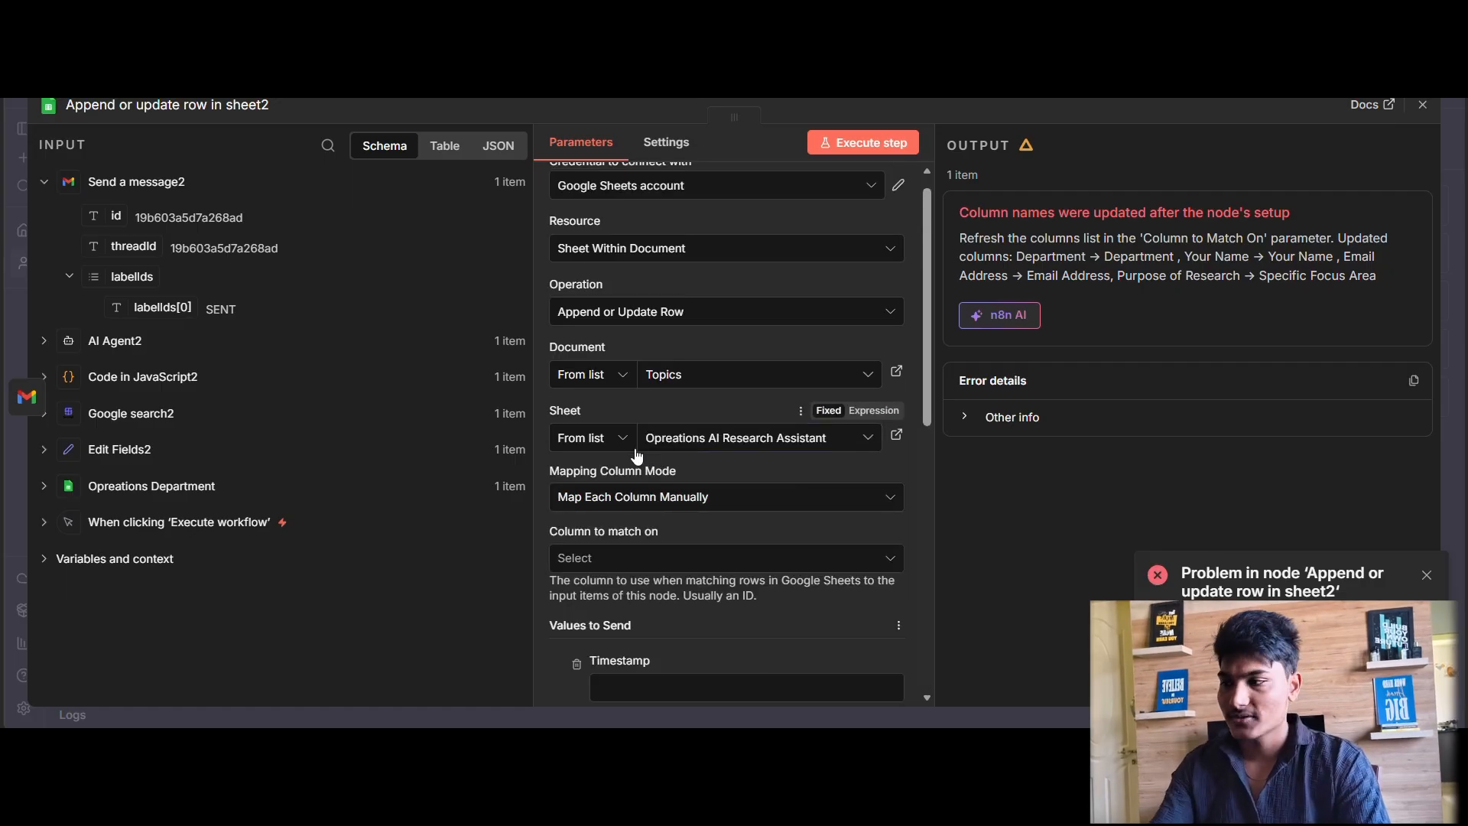
Remove every column except Status from the values to send in Append or update row in sheet2.
{"action": "scroll", "coordinate": [638, 449], "scroll_direction": "down", "scroll_amount": 4}
{"action": "left_click", "coordinate": [577, 378]}
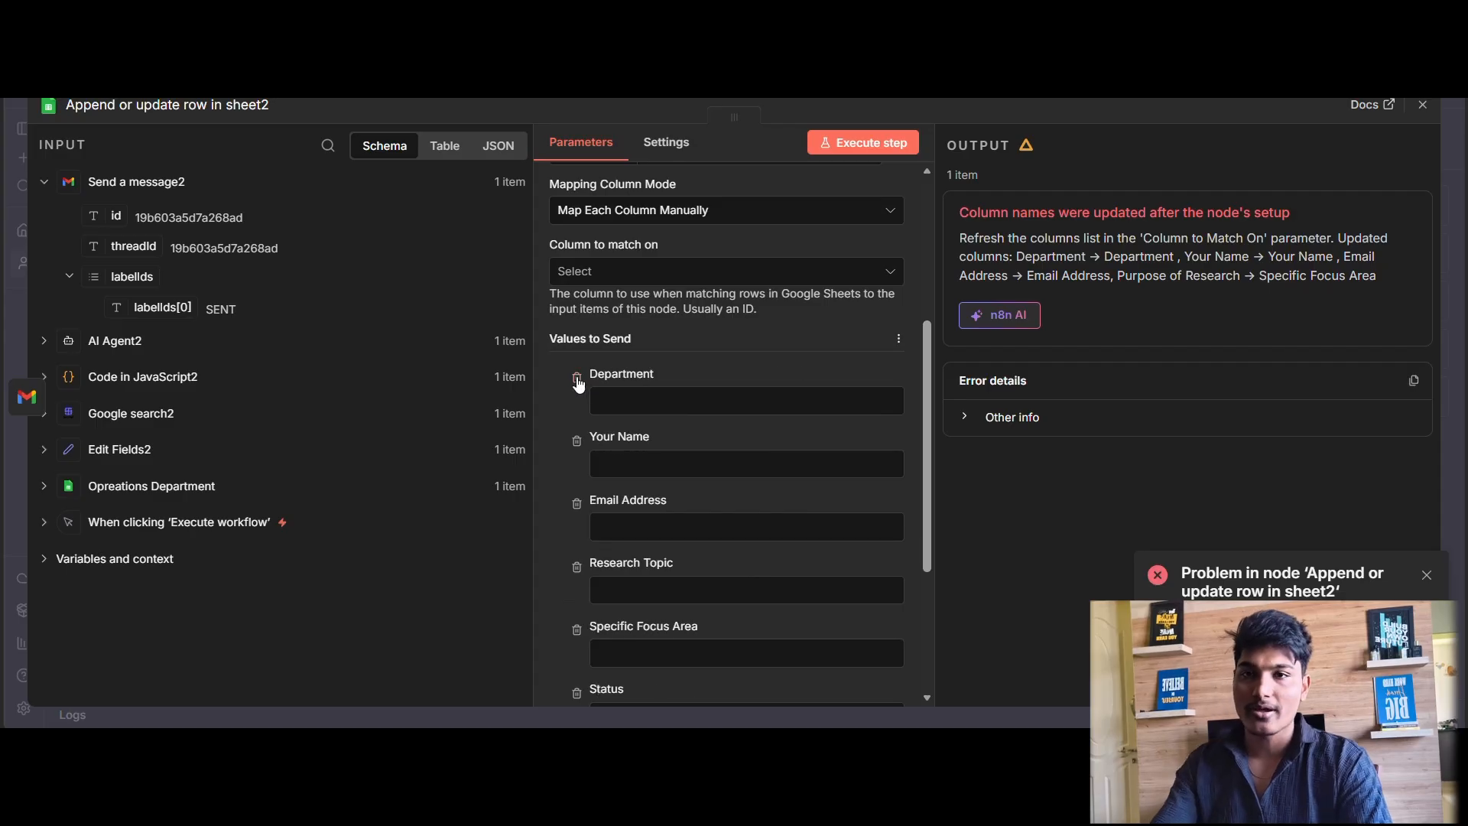
{"action": "left_click", "coordinate": [578, 378]}
{"action": "left_click", "coordinate": [578, 377]}
{"action": "left_click", "coordinate": [577, 378]}
{"action": "left_click", "coordinate": [577, 377]}
{"action": "left_click", "coordinate": [577, 378]}
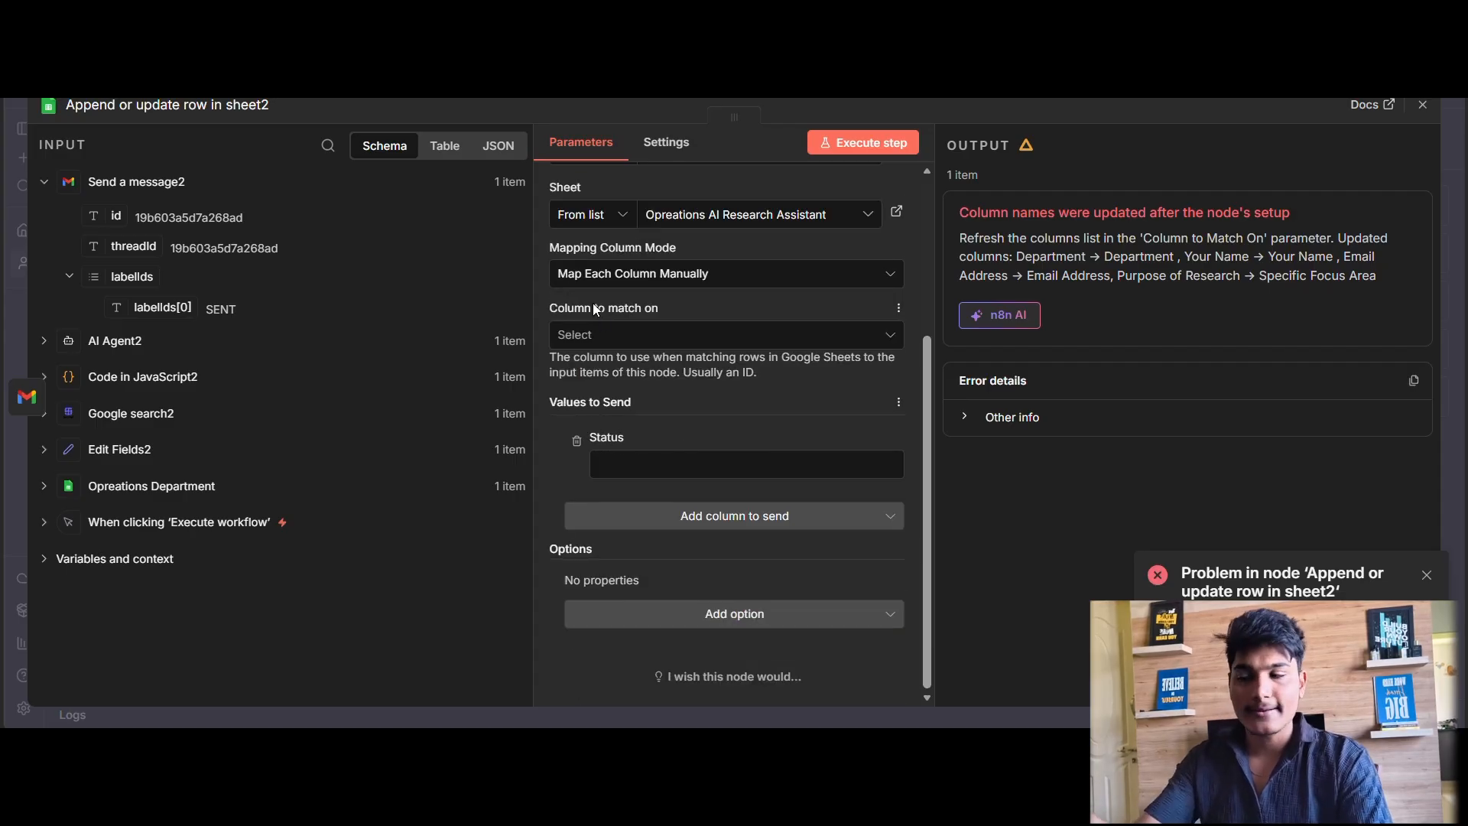
Match sheet2 rows on Your Name, map it from Opreations Department, set Status to "Check email on" plus Email Address, and run the node.
{"action": "left_click", "coordinate": [588, 336]}
{"action": "left_click", "coordinate": [627, 445]}
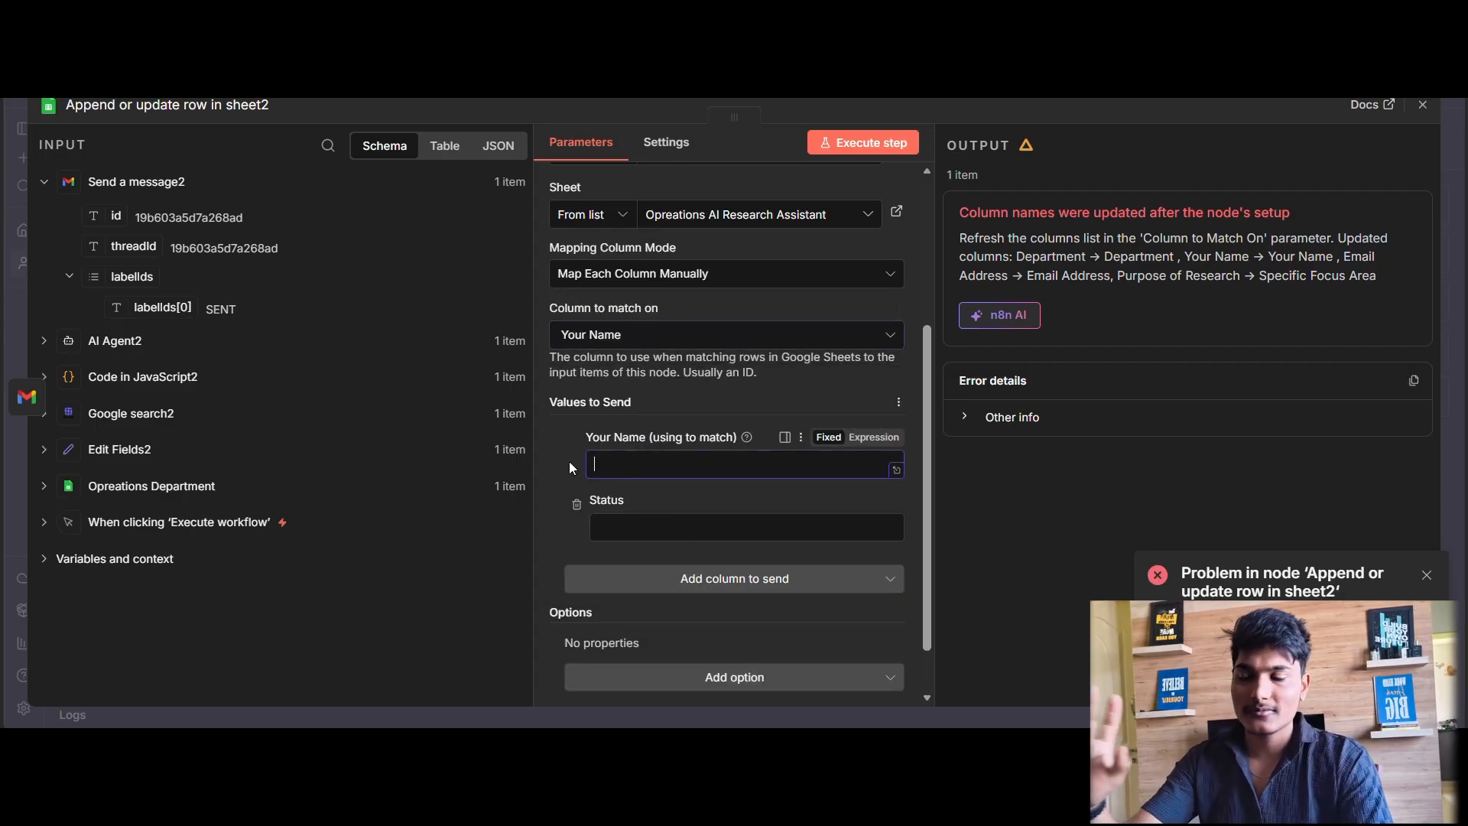
{"action": "left_click", "coordinate": [146, 485]}
{"action": "left_click_drag", "start_coordinate": [145, 485], "coordinate": [746, 464]}
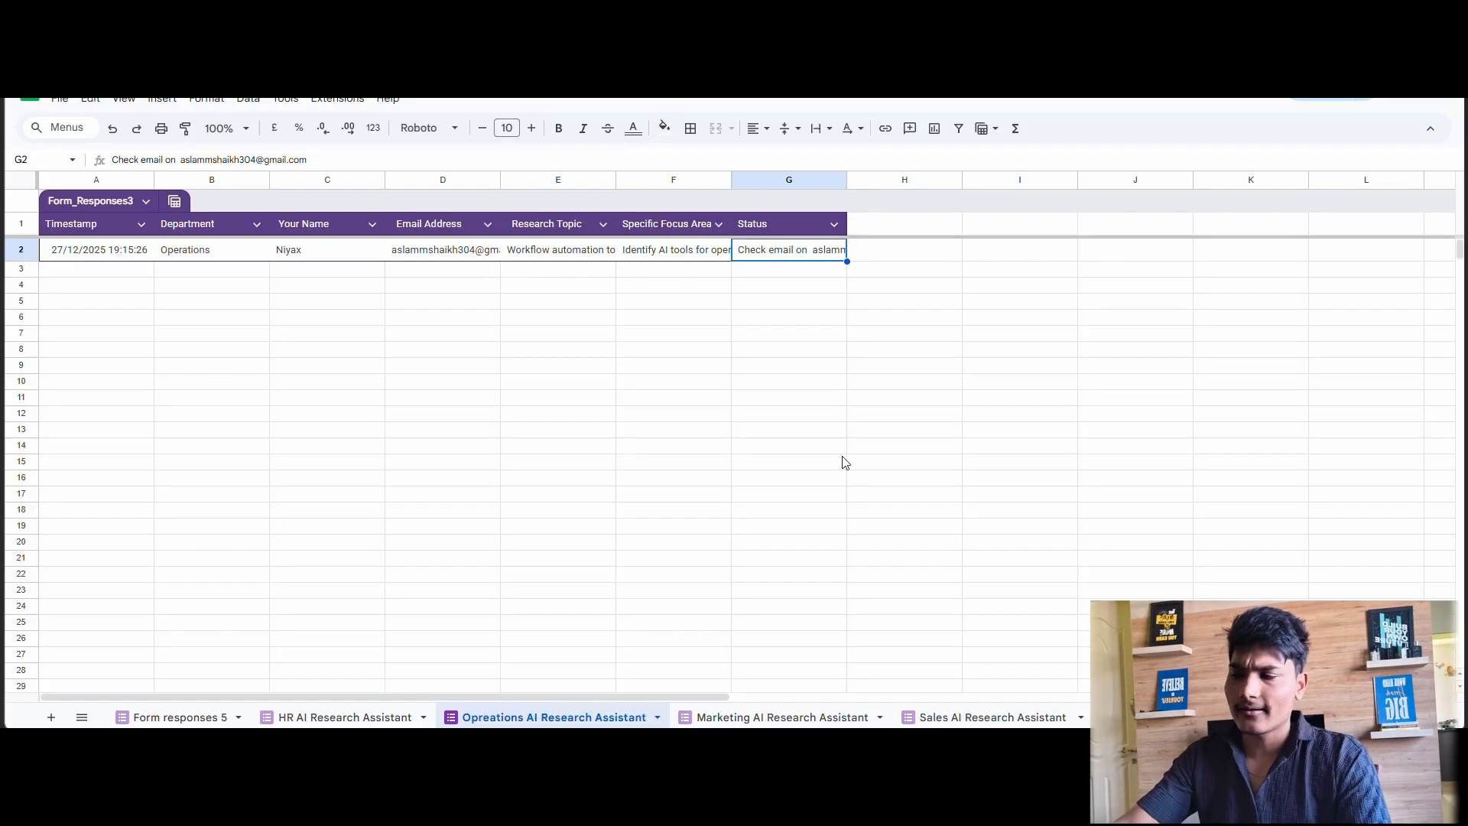
{"action": "left_click", "coordinate": [340, 716]}
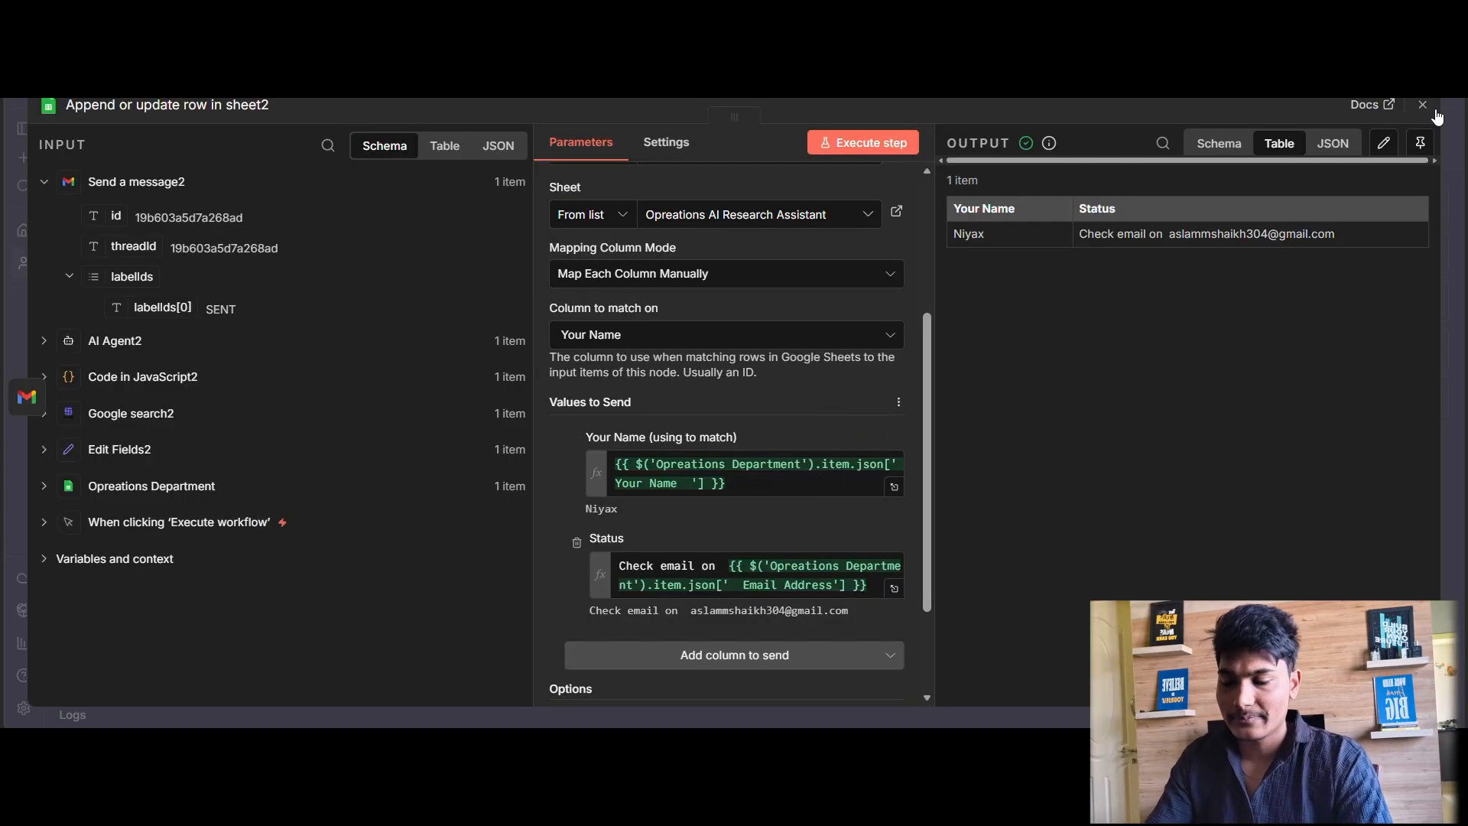
{"action": "left_click", "coordinate": [1420, 108]}
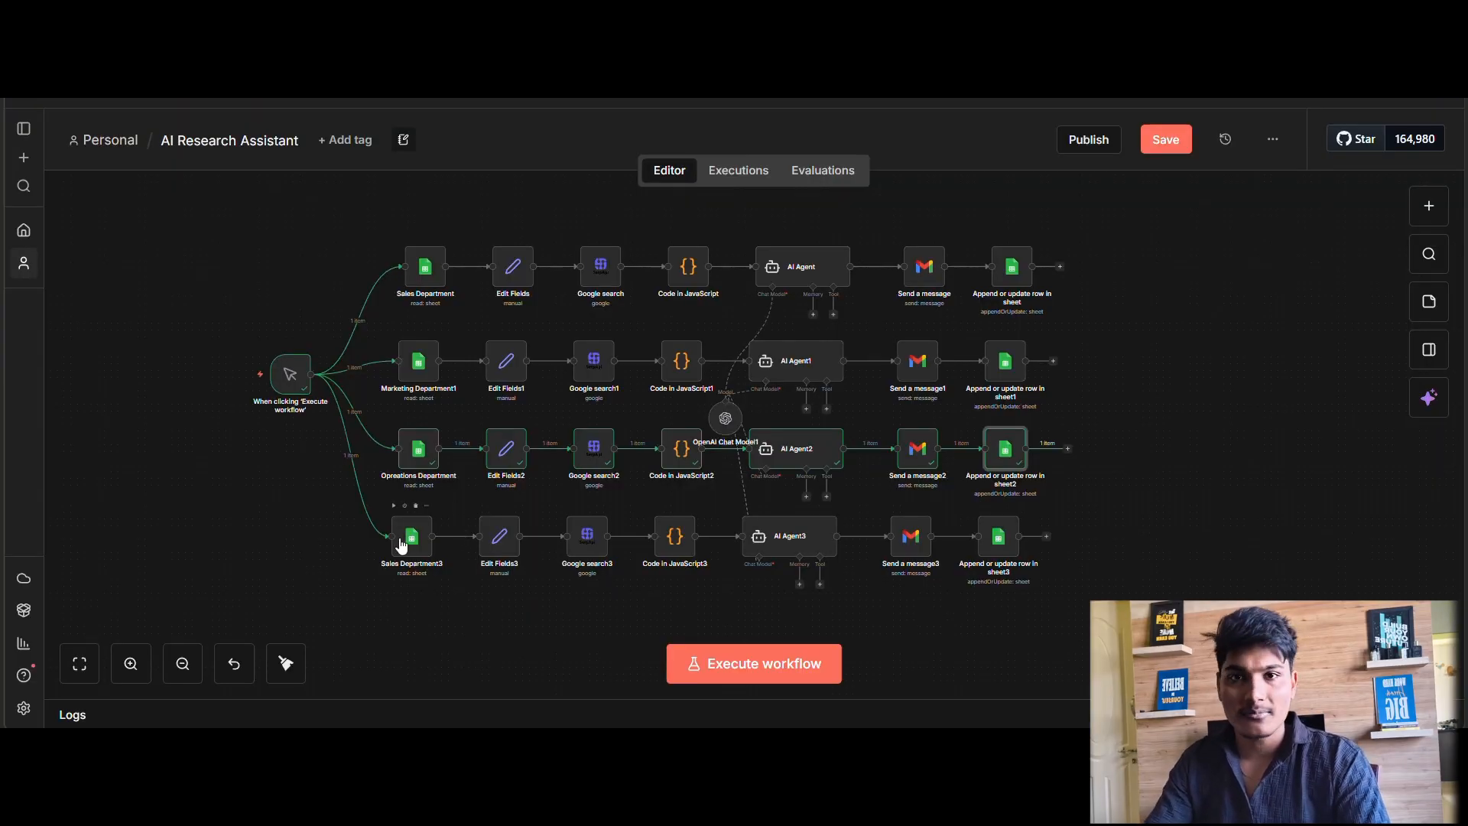
Point the Sales Department3 node to the HR AI Research Assistant sheet, keeping the Status filter column.
{"action": "double_click", "coordinate": [402, 545]}
{"action": "scroll", "coordinate": [622, 479], "scroll_direction": "down", "scroll_amount": 3}
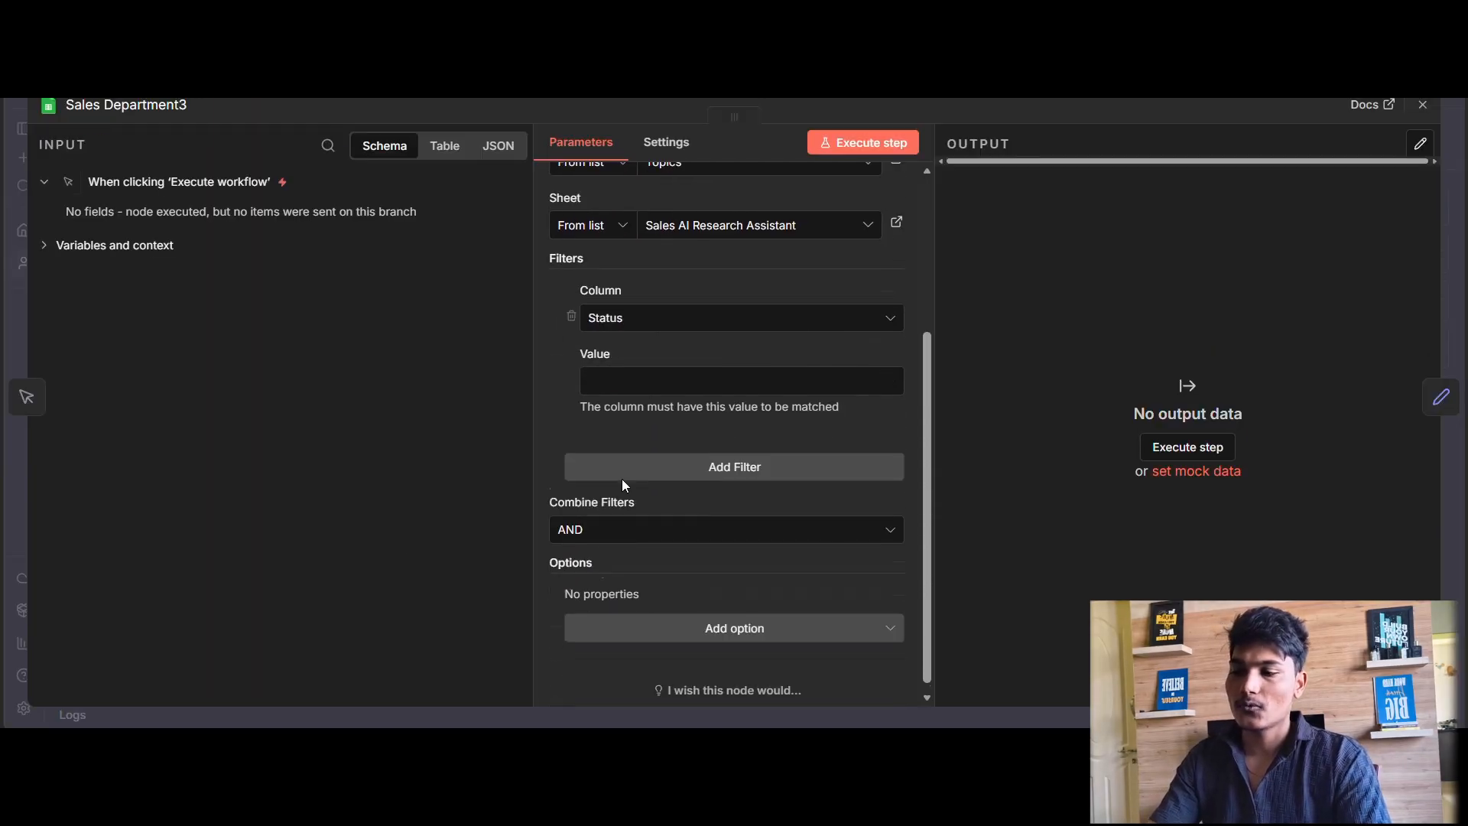
{"action": "scroll", "coordinate": [734, 482], "scroll_direction": "up", "scroll_amount": 3}
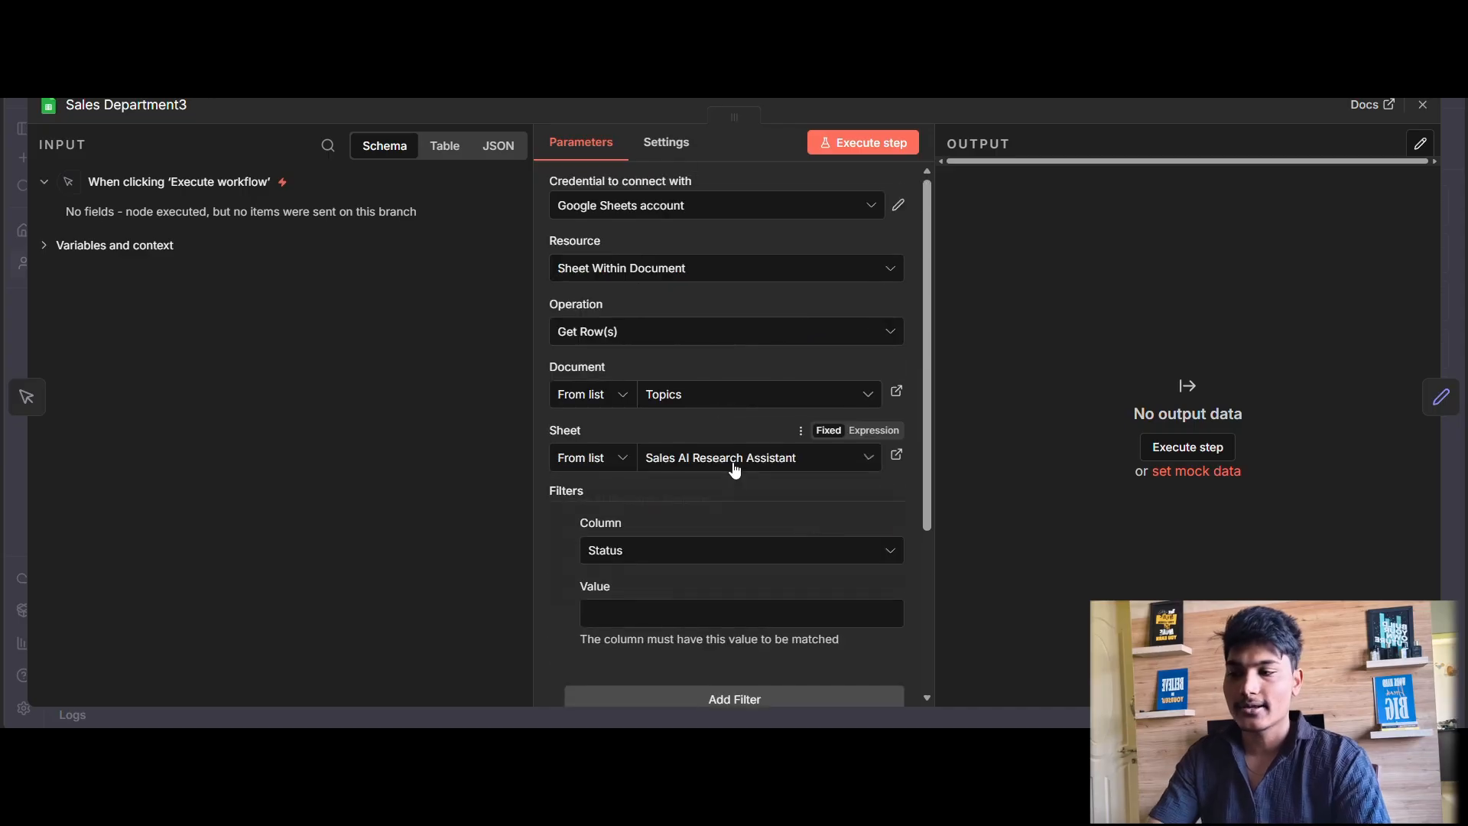
{"action": "left_click", "coordinate": [733, 463]}
{"action": "left_click", "coordinate": [712, 562]}
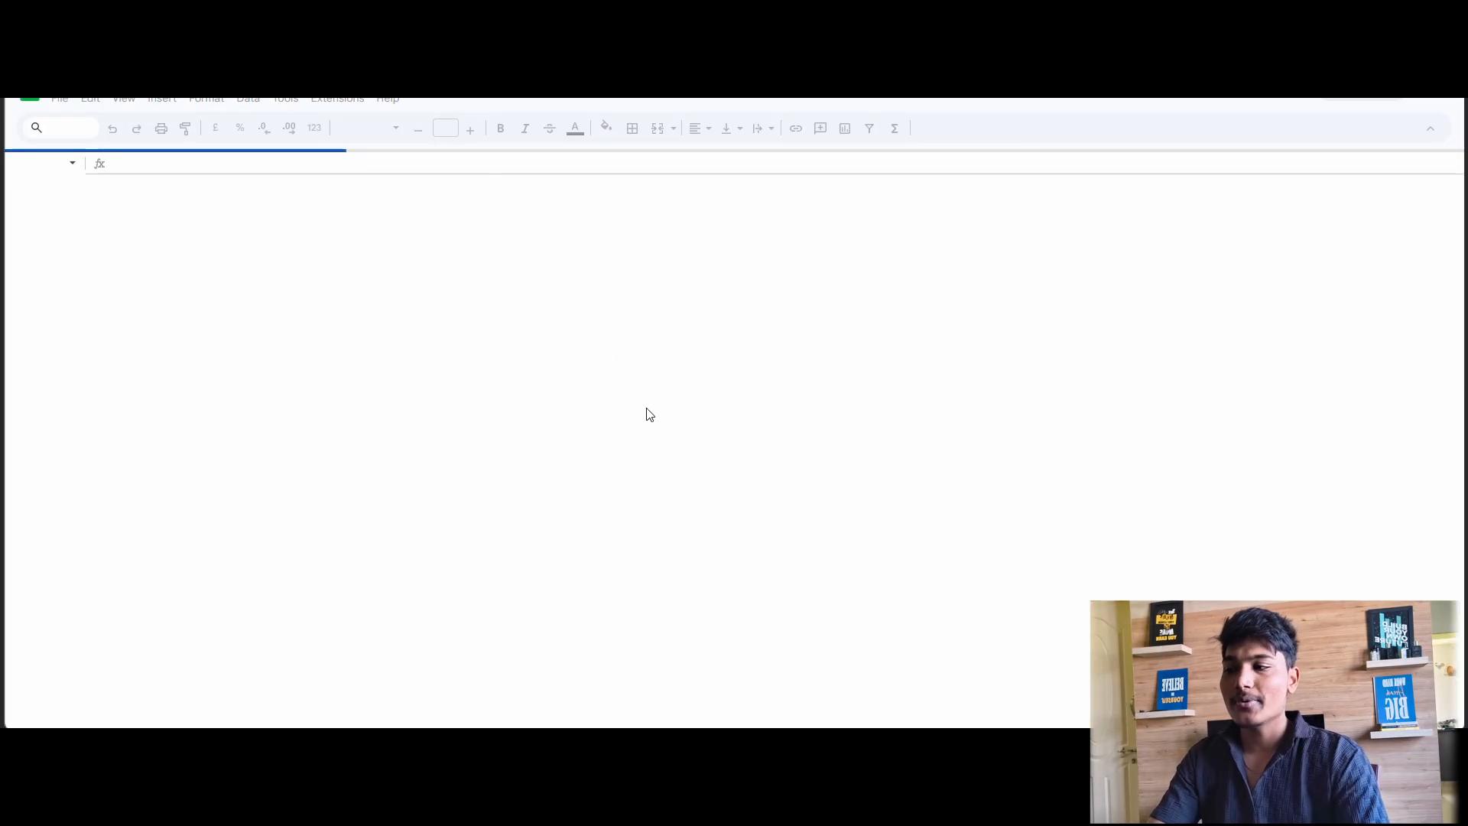
{"action": "left_click", "coordinate": [497, 15]}
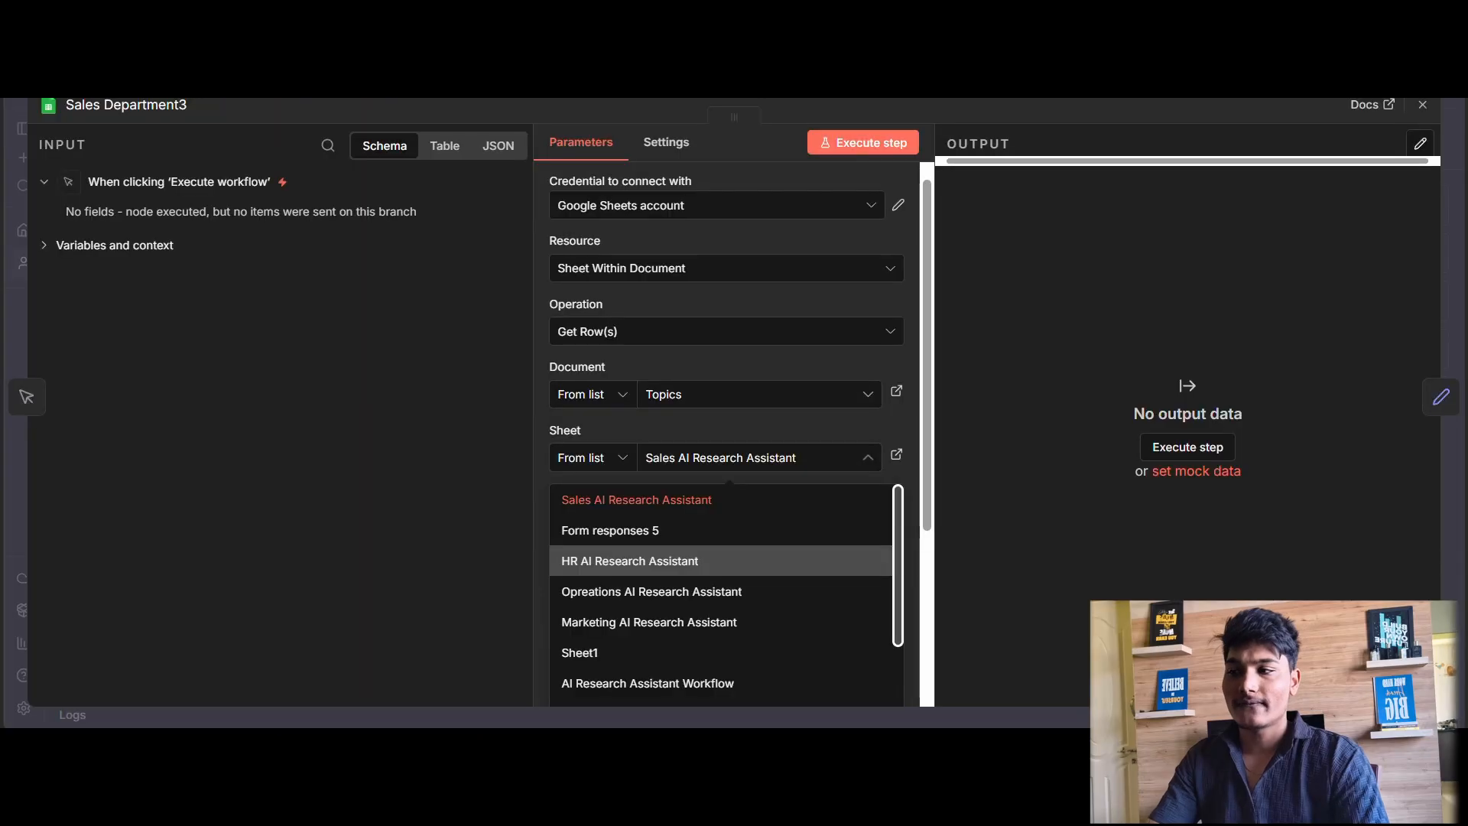
{"action": "left_click", "coordinate": [774, 562]}
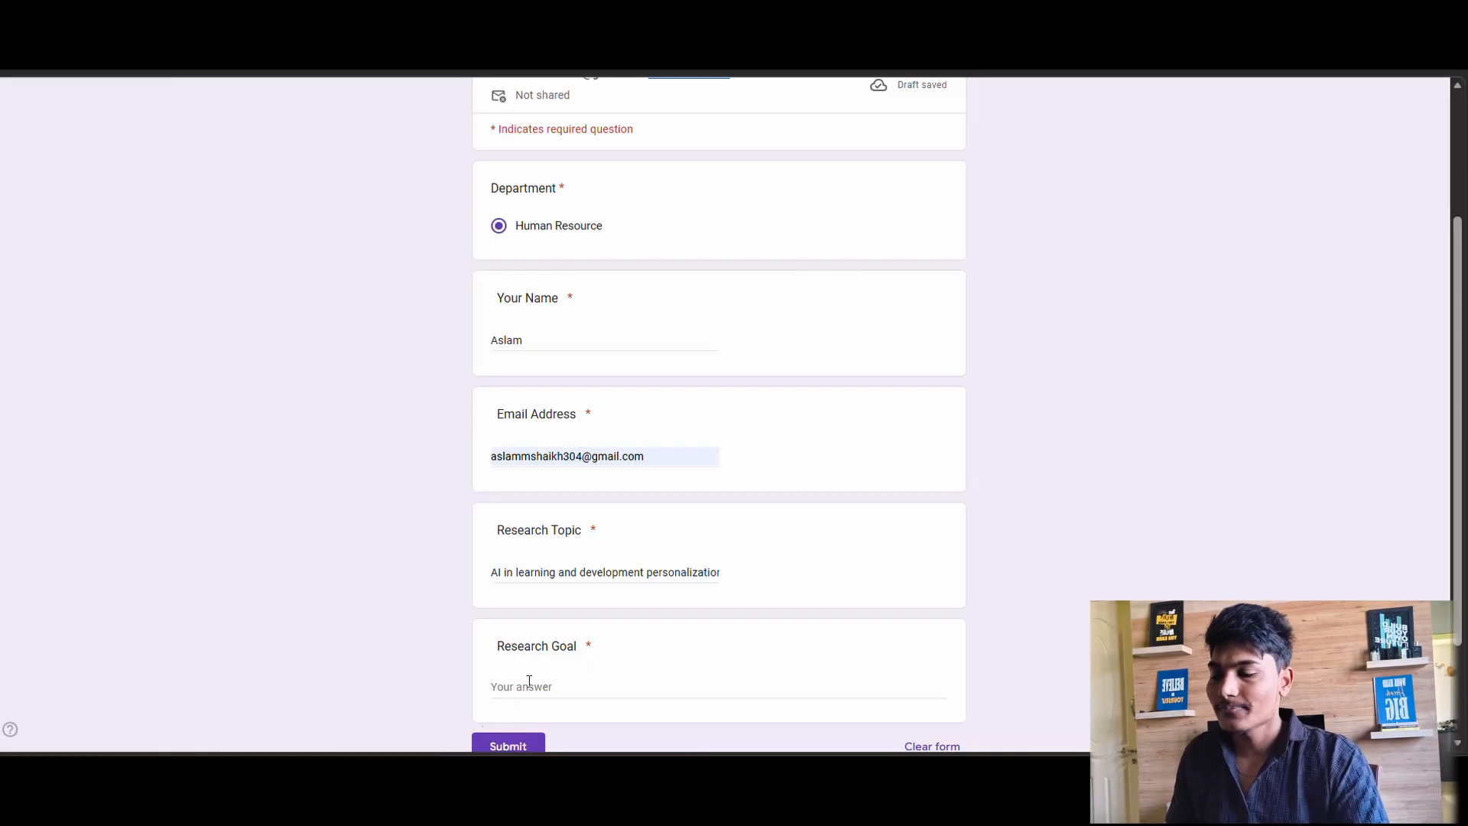
Complete the Human Resource request form with a research goal, submit it, and check the new row in the HR AI Research Assistant sheet.
{"action": "left_click", "coordinate": [538, 686]}
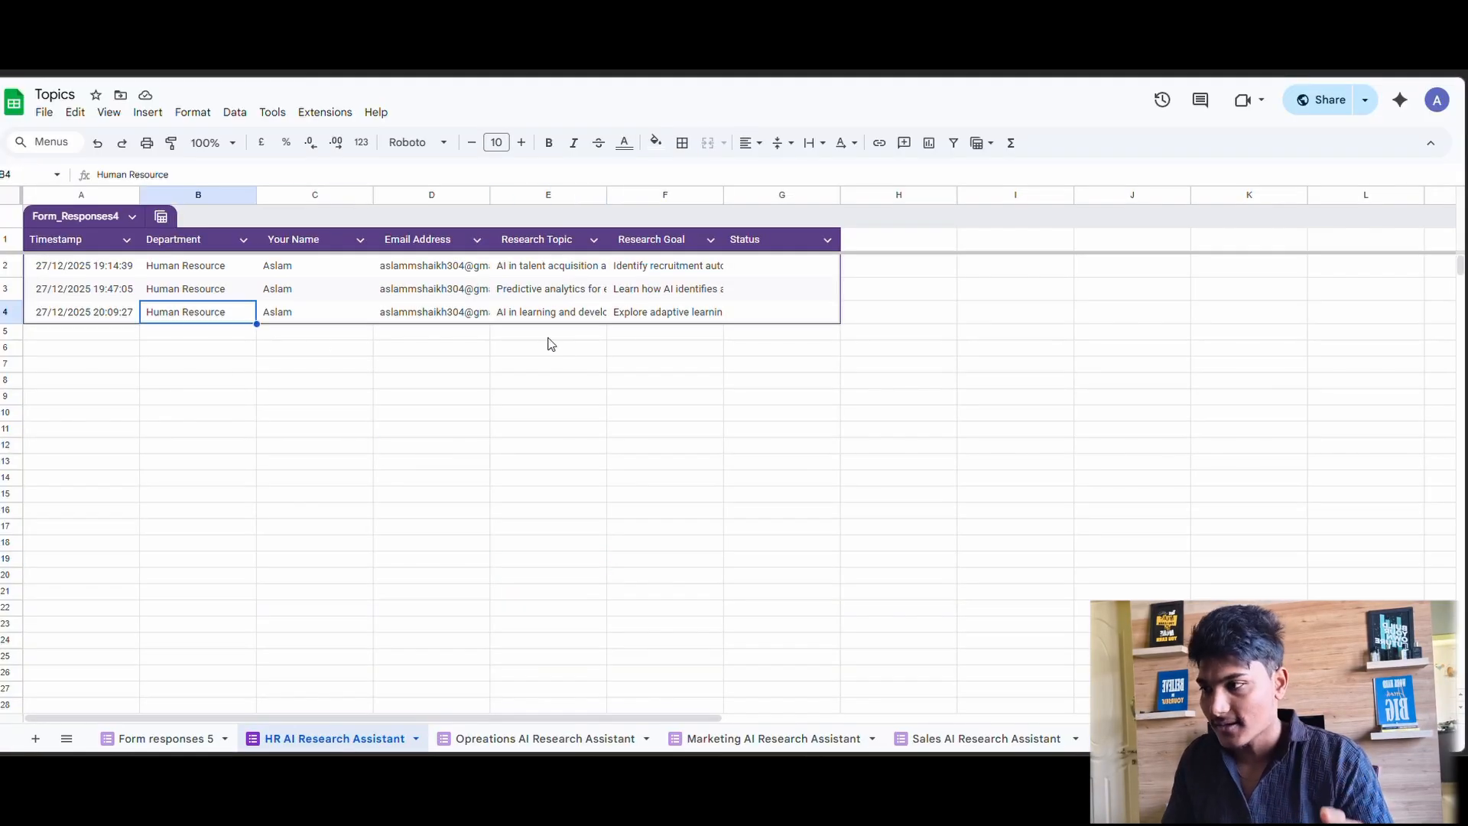
{"action": "left_click", "coordinate": [801, 320]}
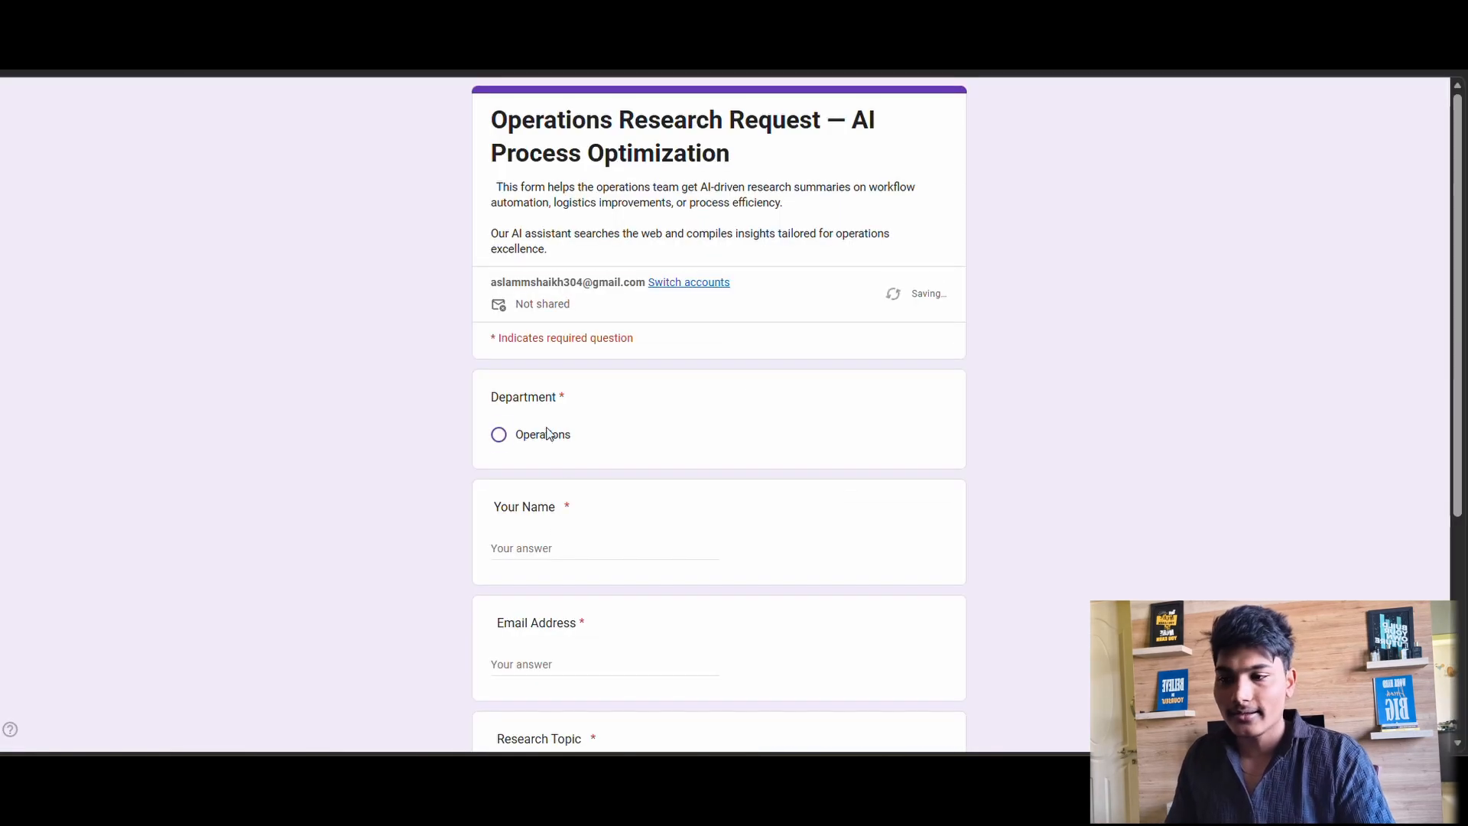
Select the Operations department in the Operations Research Request form, and fill in the requester's name and email address.
{"action": "left_click", "coordinate": [547, 433]}
{"action": "left_click", "coordinate": [537, 548]}
{"action": "type", "text": "Asex"}
{"action": "scroll", "coordinate": [542, 552], "scroll_direction": "down", "scroll_amount": 4}
{"action": "left_click", "coordinate": [564, 372]}
{"action": "type", "text": "alex"}
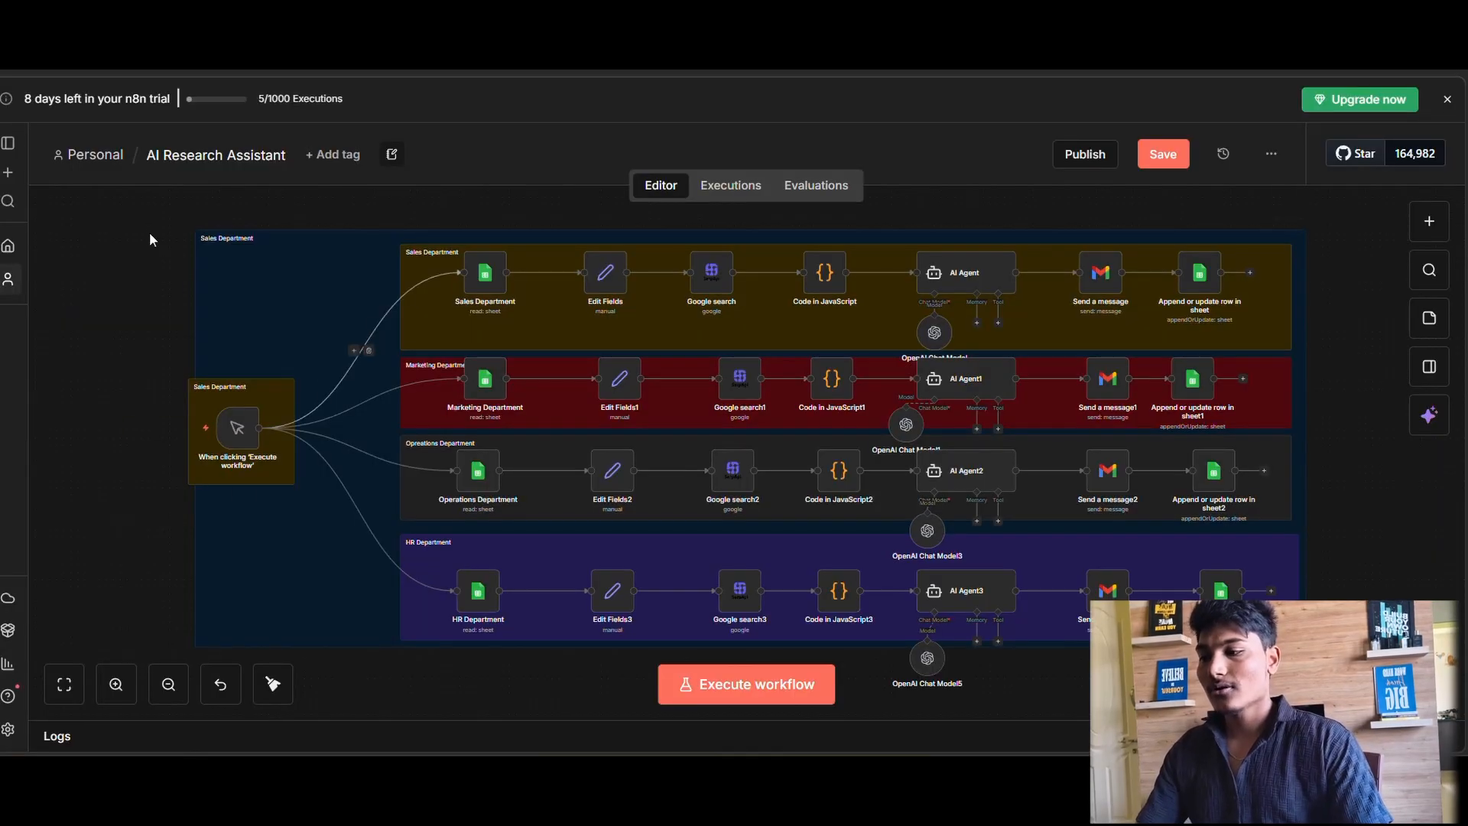
Execute the workflow, run the Append or update row node at the end of the HR branch, and dismiss the notification.
{"action": "left_click", "coordinate": [740, 688]}
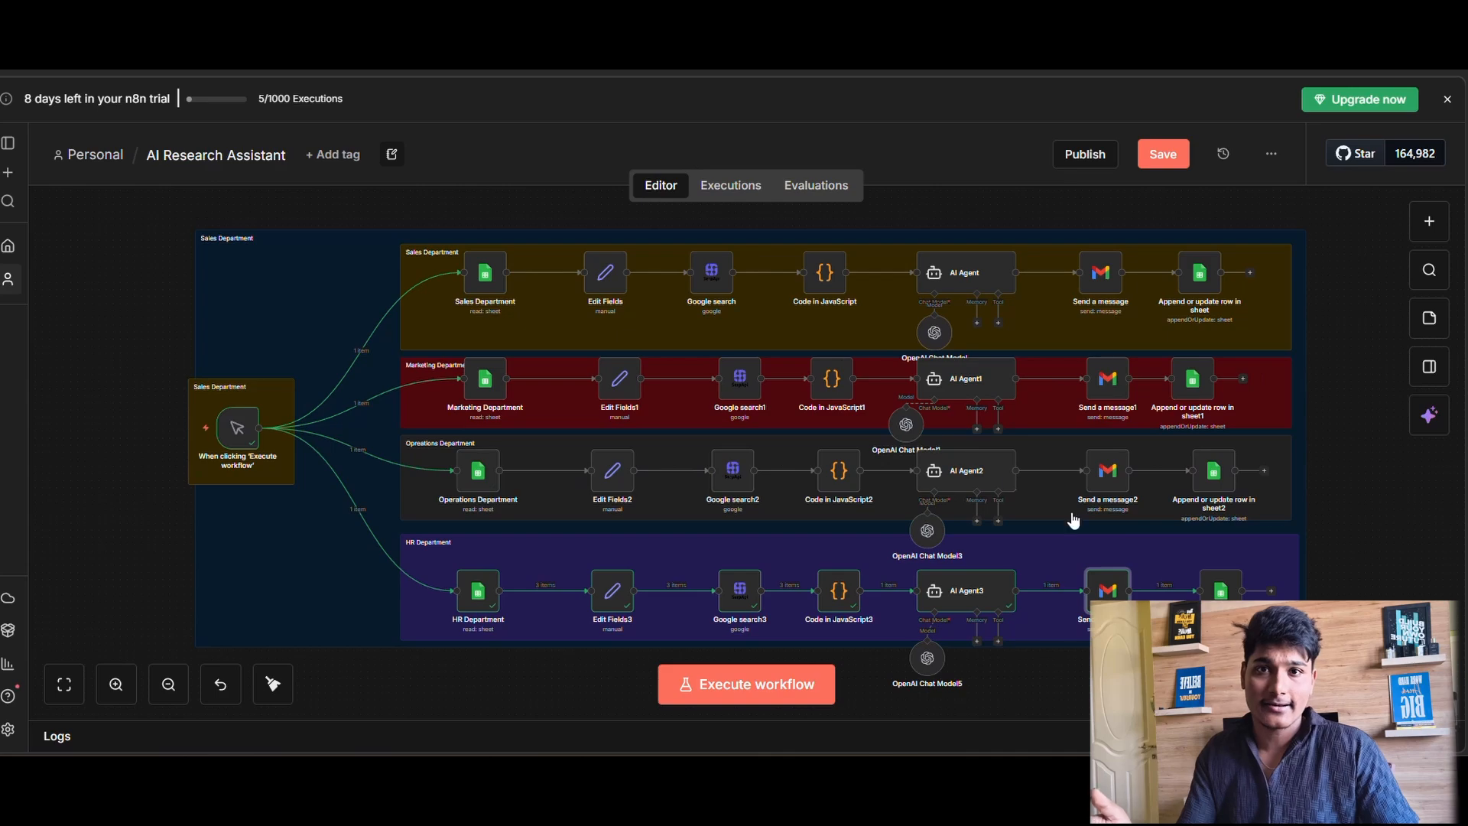
{"action": "mouse_move", "coordinate": [1233, 584]}
{"action": "left_click", "coordinate": [1203, 559]}
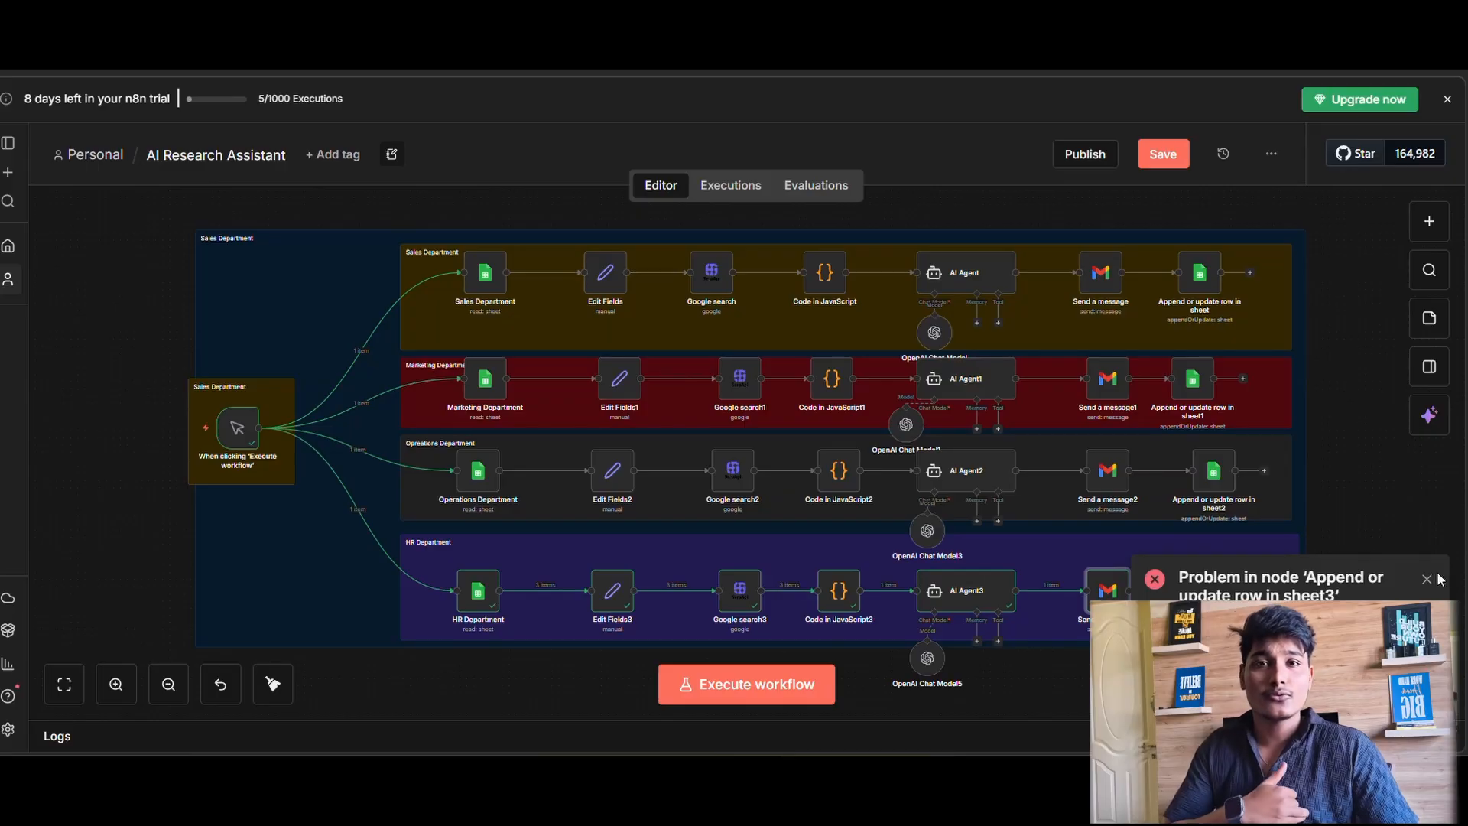
{"action": "left_click", "coordinate": [1426, 580]}
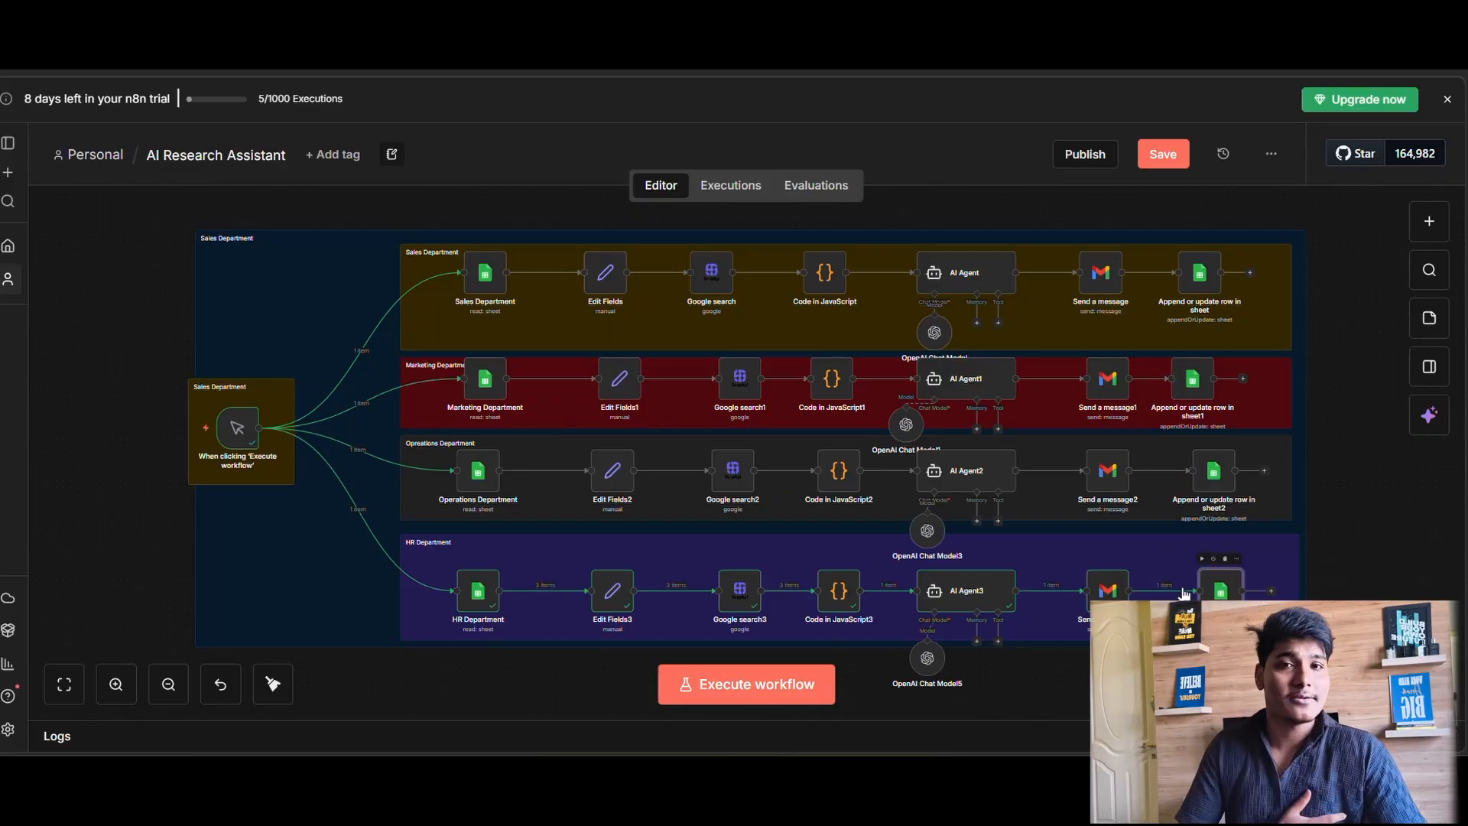